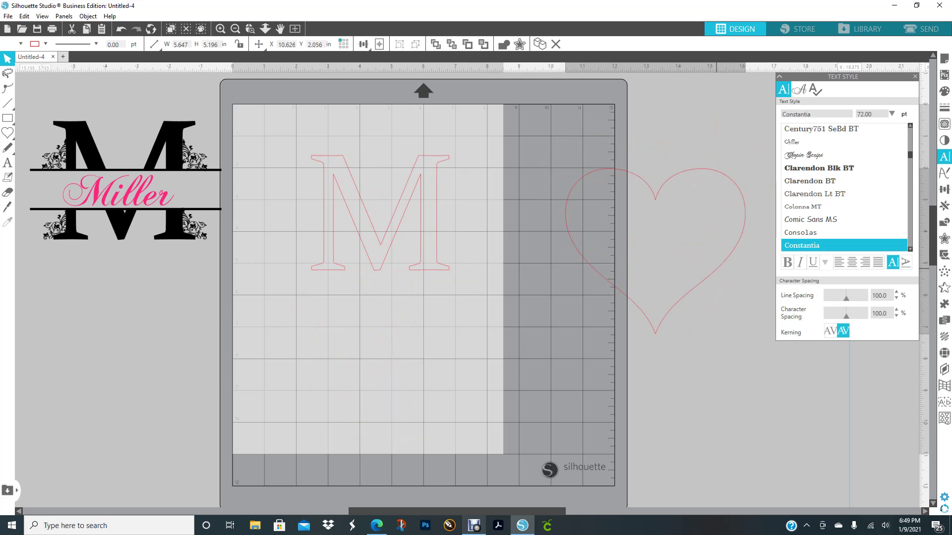
- Move the heart outline farther away from the right side of the cutting mat
{"action": "left_click", "coordinate": [761, 269]}
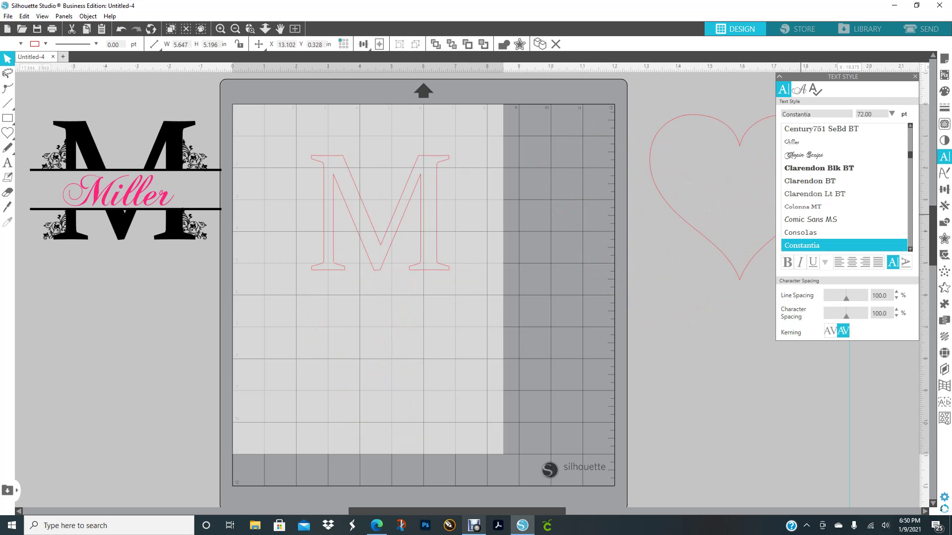
{"action": "left_click_drag", "start_coordinate": [739, 277], "coordinate": [731, 291]}
{"action": "left_click", "coordinate": [769, 265]}
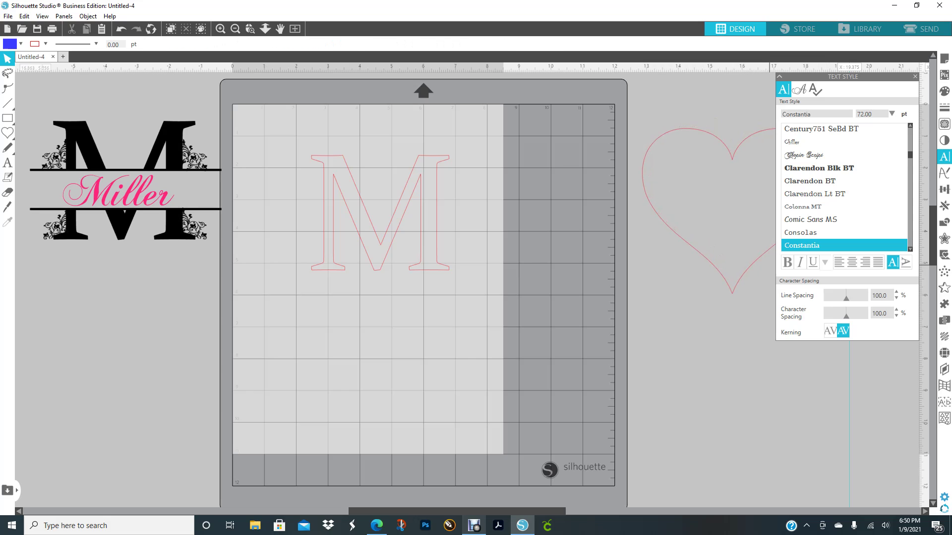
- Add the text "Constania" in the Constantia font at 72 pt beside the large M outline
{"action": "left_click", "coordinate": [435, 210]}
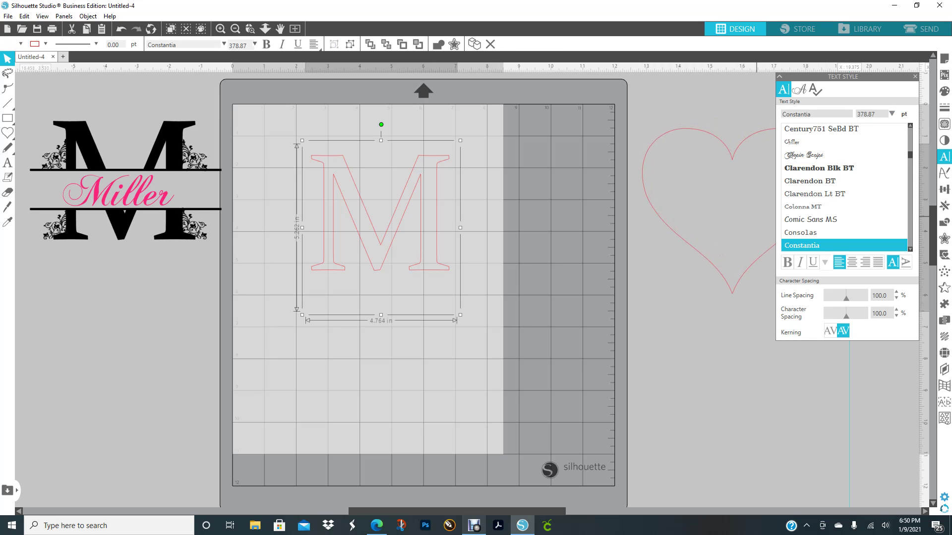
{"action": "left_click", "coordinate": [220, 28]}
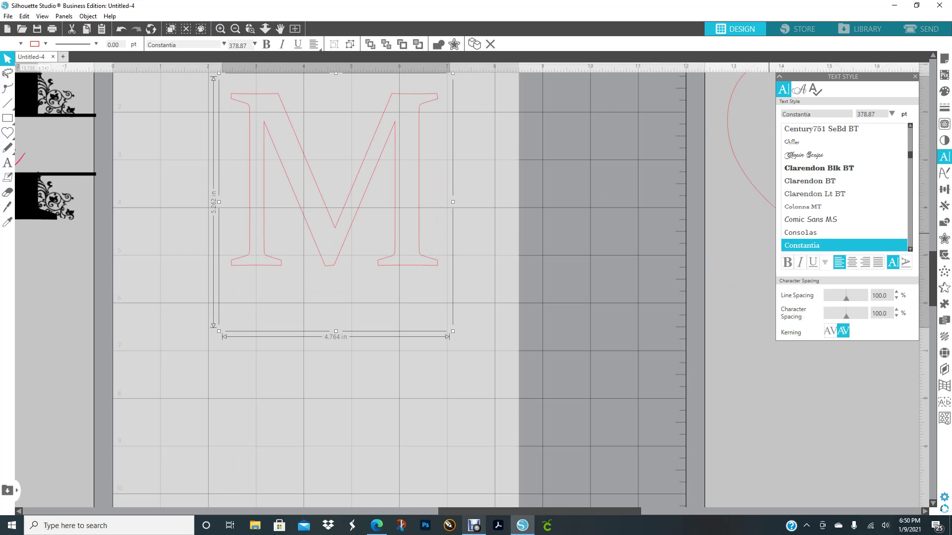
{"action": "left_click", "coordinate": [8, 162]}
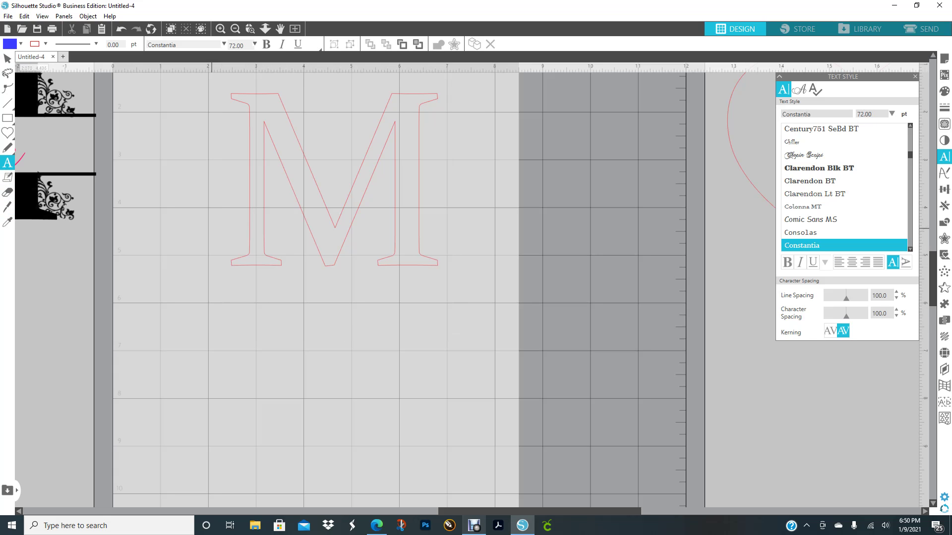
{"action": "left_click", "coordinate": [576, 317]}
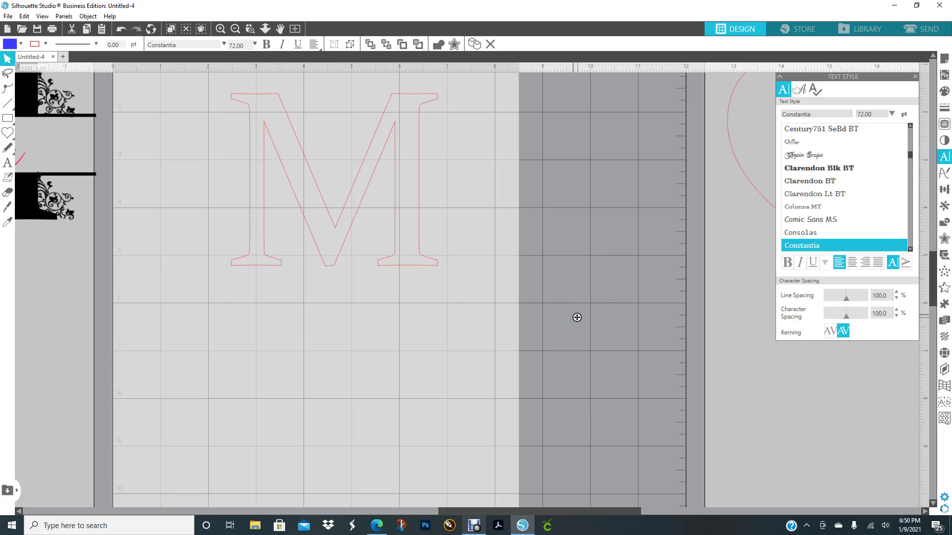
{"action": "type", "text": "Consta"}
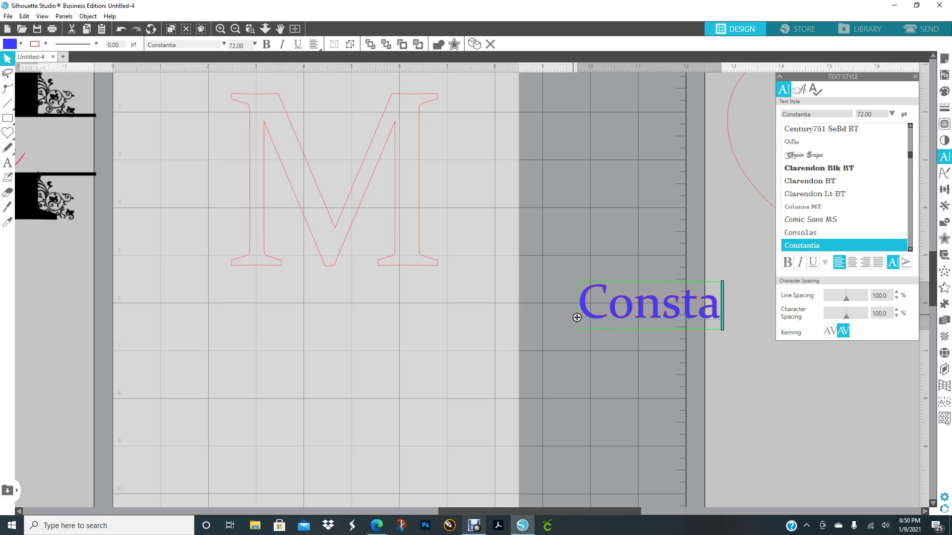
{"action": "type", "text": "nia"}
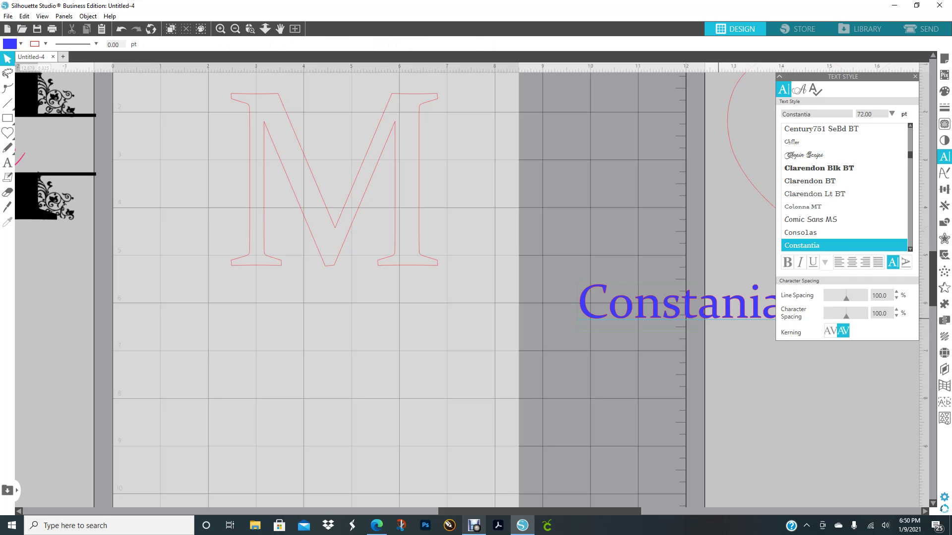
- Enlarge the word "Constania" to about 102 pt along the page's upper edge and move the M outline down below it
{"action": "left_click_drag", "start_coordinate": [577, 317], "coordinate": [248, 88]}
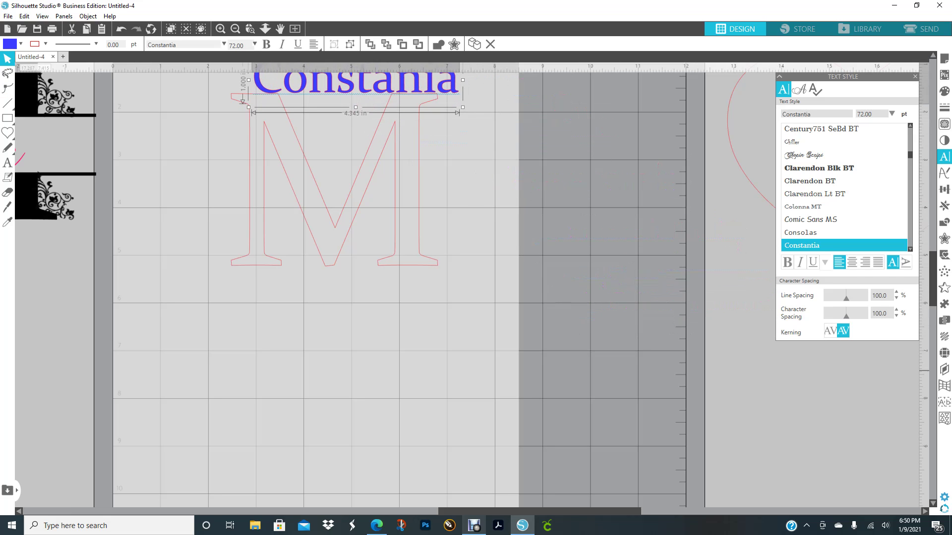
{"action": "scroll", "coordinate": [350, 286], "scroll_direction": "up", "scroll_amount": 2}
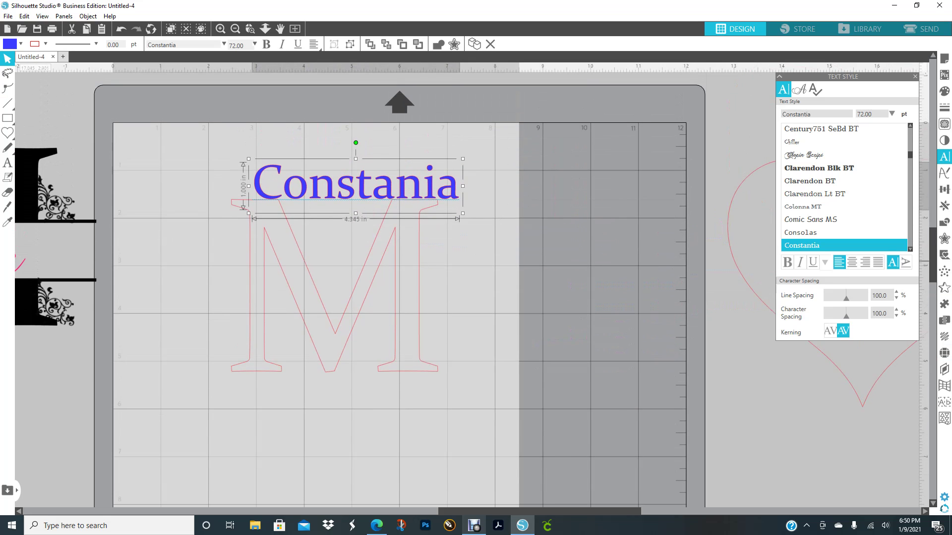
{"action": "left_click_drag", "start_coordinate": [456, 195], "coordinate": [495, 158]}
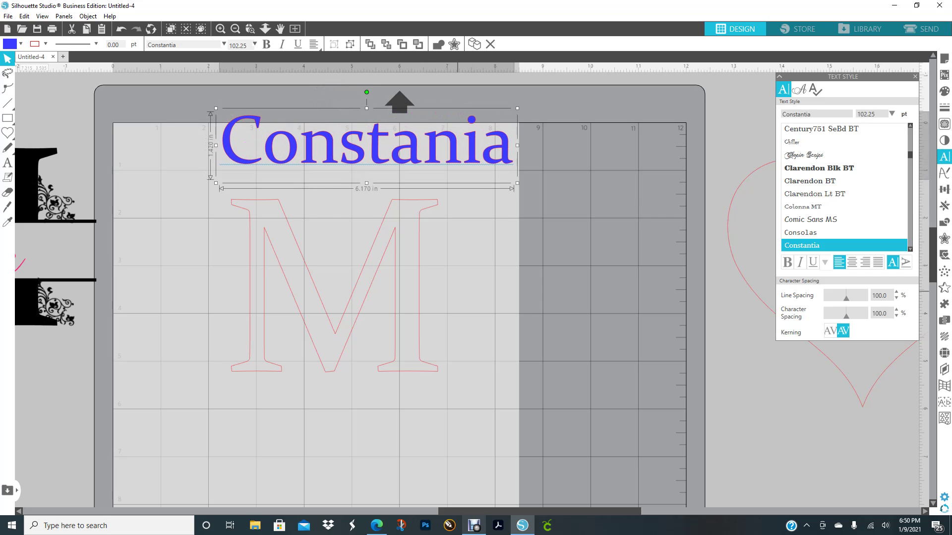
{"action": "left_click_drag", "start_coordinate": [409, 372], "coordinate": [419, 465]}
{"action": "left_click", "coordinate": [843, 390]}
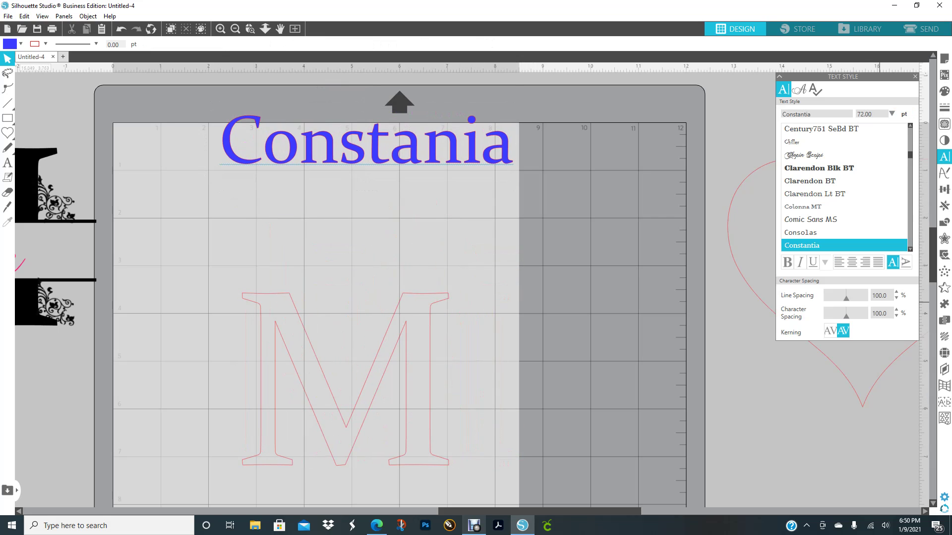
- Close the text style settings and move the sample split-letter monogram onto the mat's upper-left corner, next to the word
{"action": "left_click", "coordinate": [915, 77]}
{"action": "left_click_drag", "start_coordinate": [25, 199], "coordinate": [171, 138]}
{"action": "left_click", "coordinate": [550, 315]}
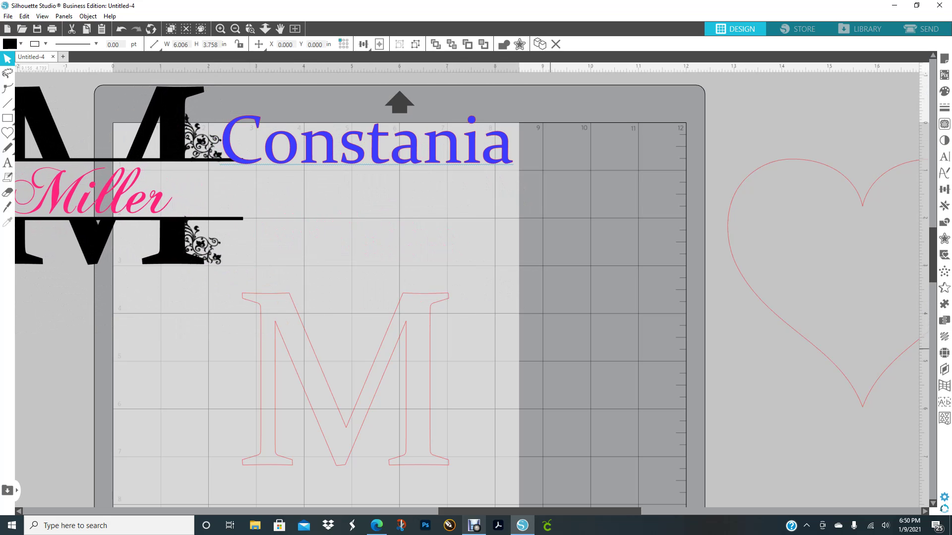
{"action": "scroll", "coordinate": [670, 316], "scroll_direction": "down", "scroll_amount": 5}
{"action": "scroll", "coordinate": [656, 316], "scroll_direction": "up", "scroll_amount": 2}
{"action": "scroll", "coordinate": [471, 285], "scroll_direction": "up", "scroll_amount": 2}
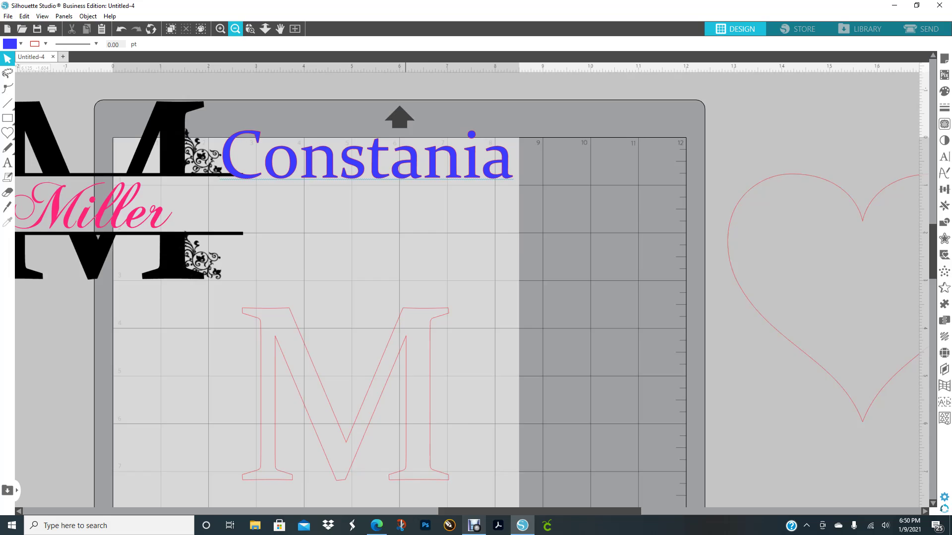
{"action": "left_click", "coordinate": [236, 28]}
- Shift the M outline toward the page's right edge and move the heart outline farther right of the mat
{"action": "left_click_drag", "start_coordinate": [443, 407], "coordinate": [475, 360]}
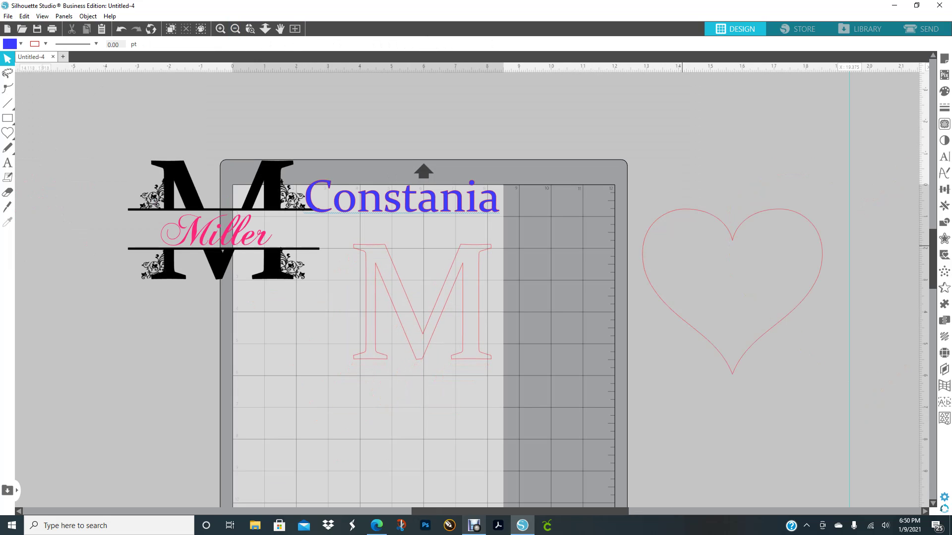
{"action": "scroll", "coordinate": [674, 223], "scroll_direction": "down", "scroll_amount": 2}
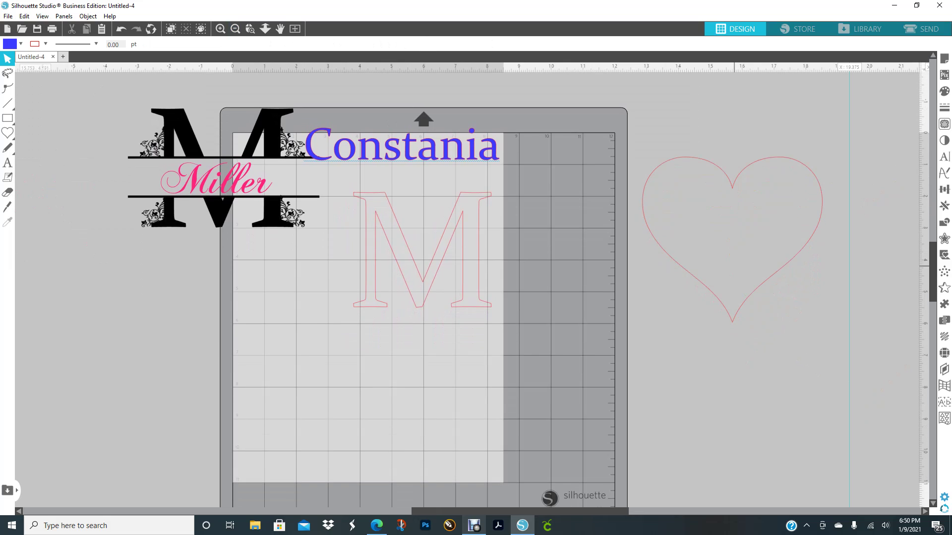
{"action": "left_click_drag", "start_coordinate": [755, 290], "coordinate": [859, 283]}
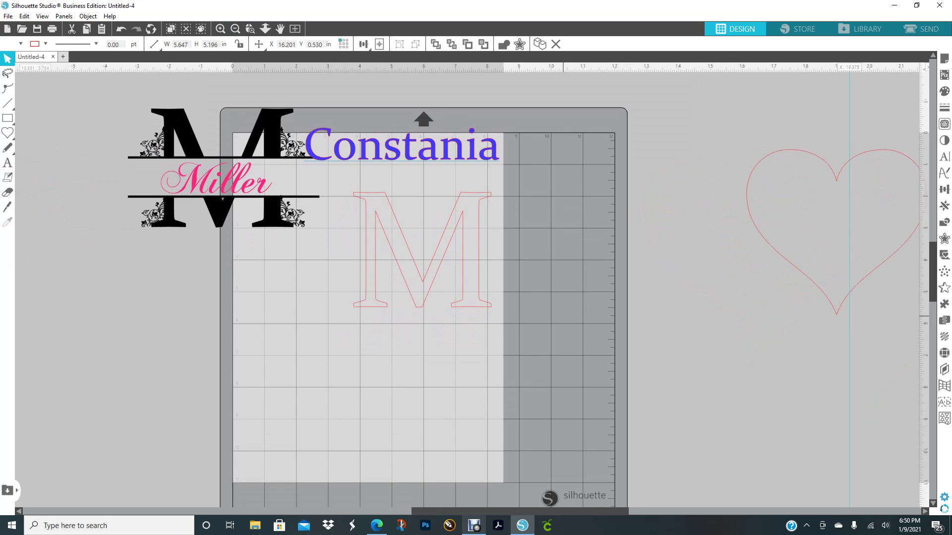
- Enlarge the M outline to about 582 pt and position it on the lower part of the page
{"action": "left_click_drag", "start_coordinate": [492, 307], "coordinate": [451, 383]}
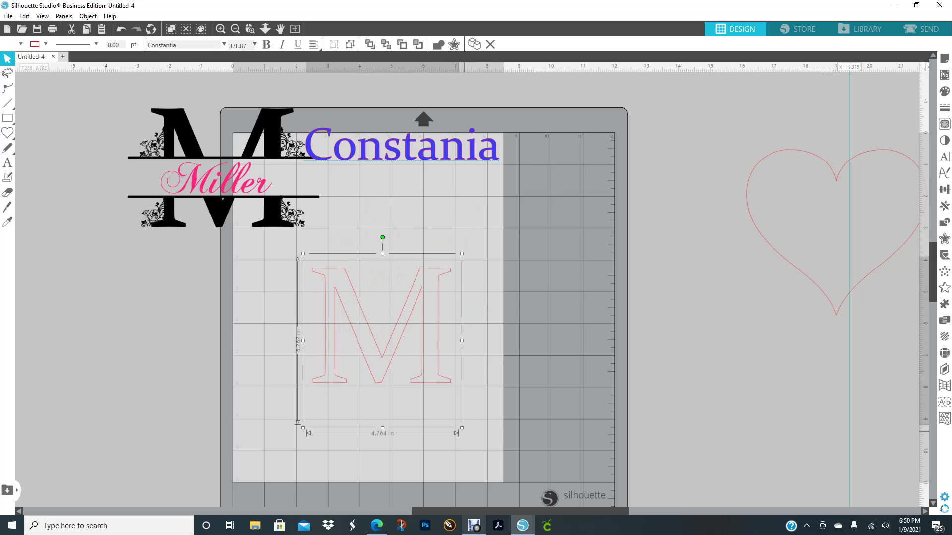
{"action": "left_click_drag", "start_coordinate": [461, 428], "coordinate": [544, 518]}
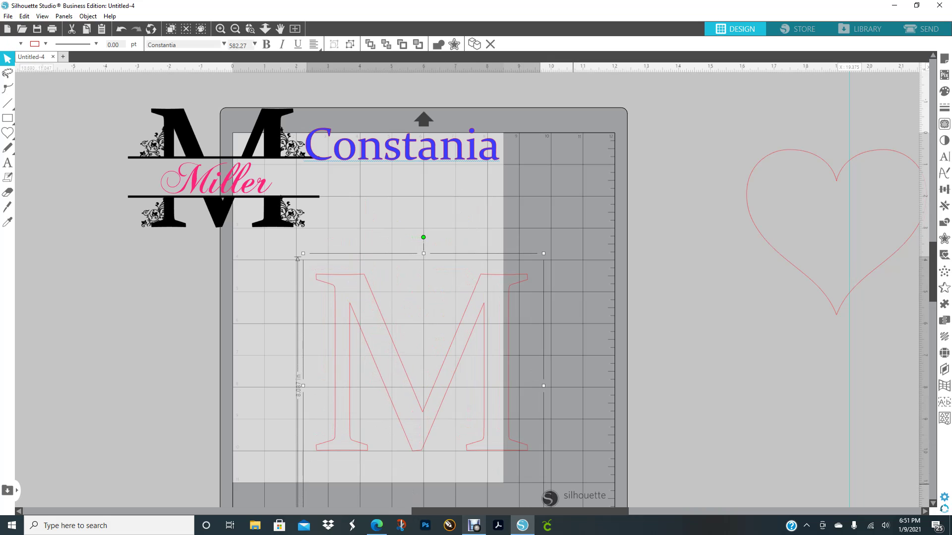
{"action": "left_click_drag", "start_coordinate": [525, 451], "coordinate": [491, 440]}
{"action": "left_click_drag", "start_coordinate": [379, 336], "coordinate": [355, 335]}
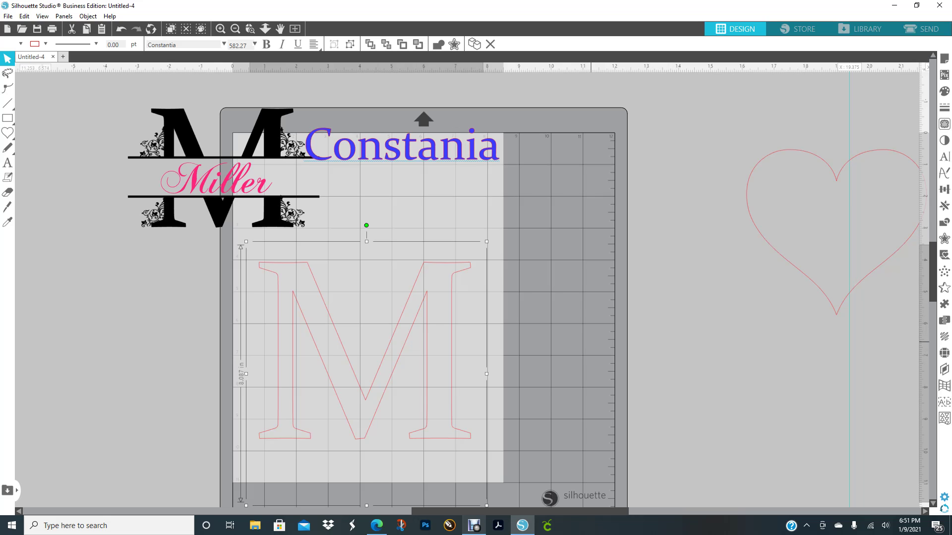
{"action": "left_click", "coordinate": [590, 342]}
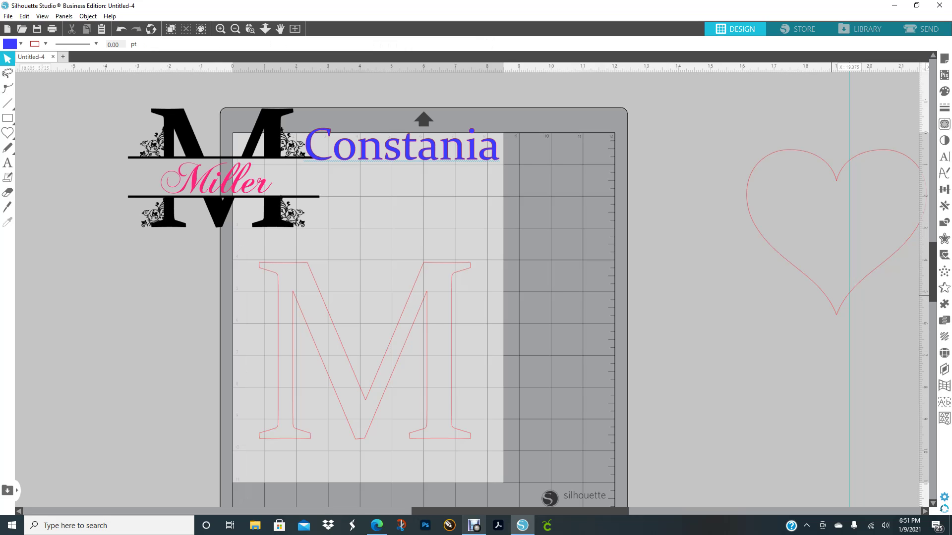
- Enlarge the heart to about 6.98 by 6.42 in and shift the sample monogram slightly left, clear of the word
{"action": "left_click", "coordinate": [829, 299]}
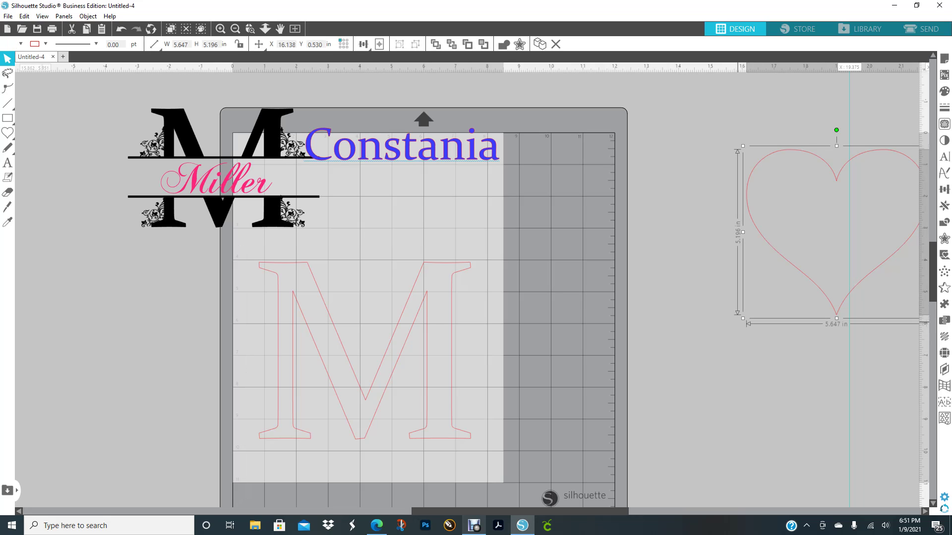
{"action": "left_click_drag", "start_coordinate": [742, 318], "coordinate": [701, 357]}
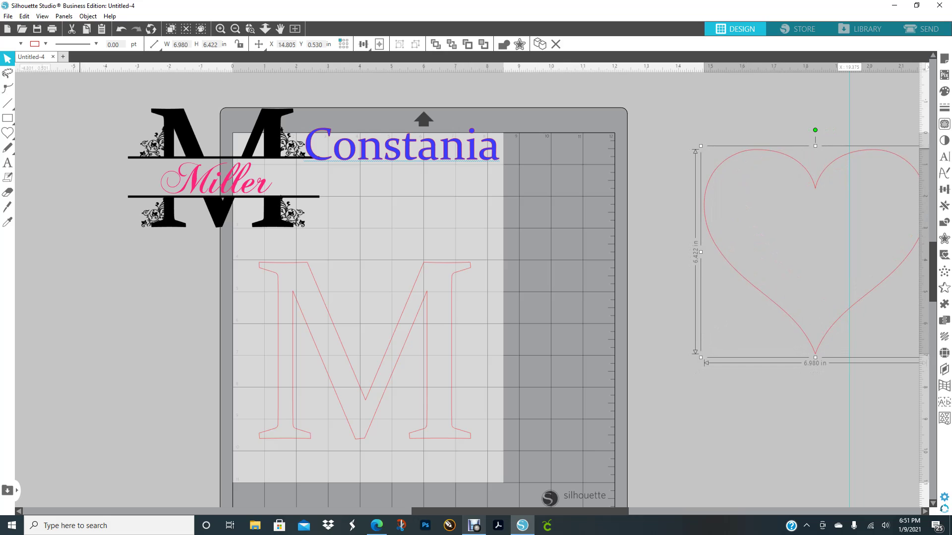
{"action": "left_click_drag", "start_coordinate": [280, 210], "coordinate": [256, 202]}
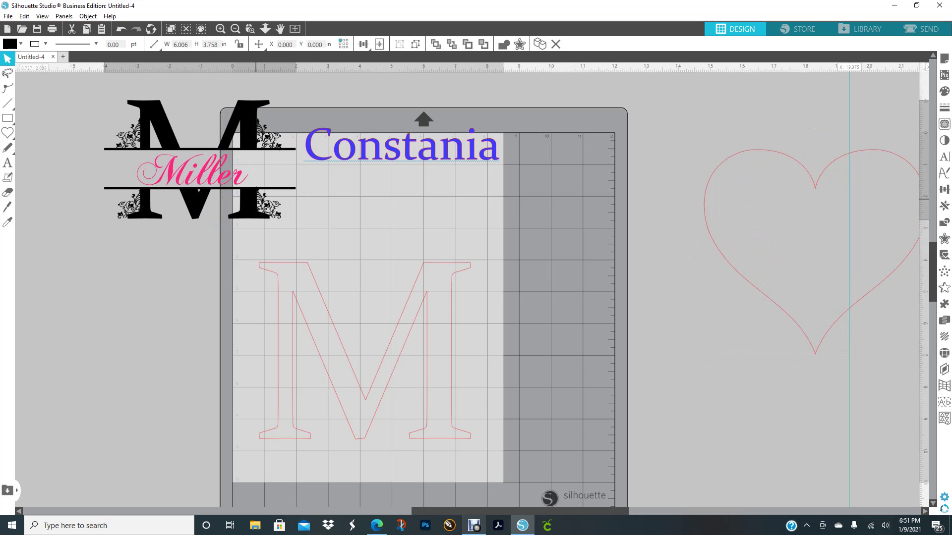
{"action": "left_click", "coordinate": [505, 211]}
{"action": "left_click", "coordinate": [459, 287]}
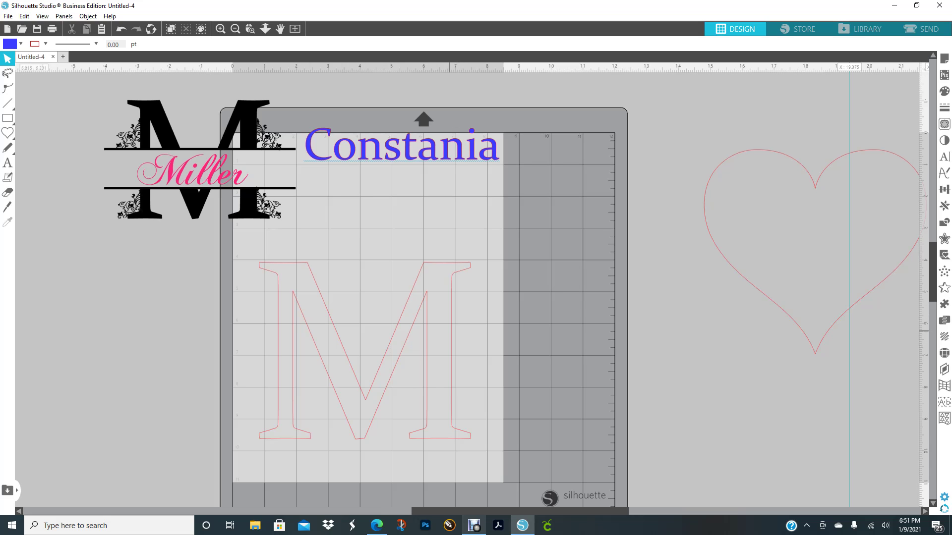
- Move the large M slightly up and right on the page and fill it with black
{"action": "left_click_drag", "start_coordinate": [452, 381], "coordinate": [462, 370]}
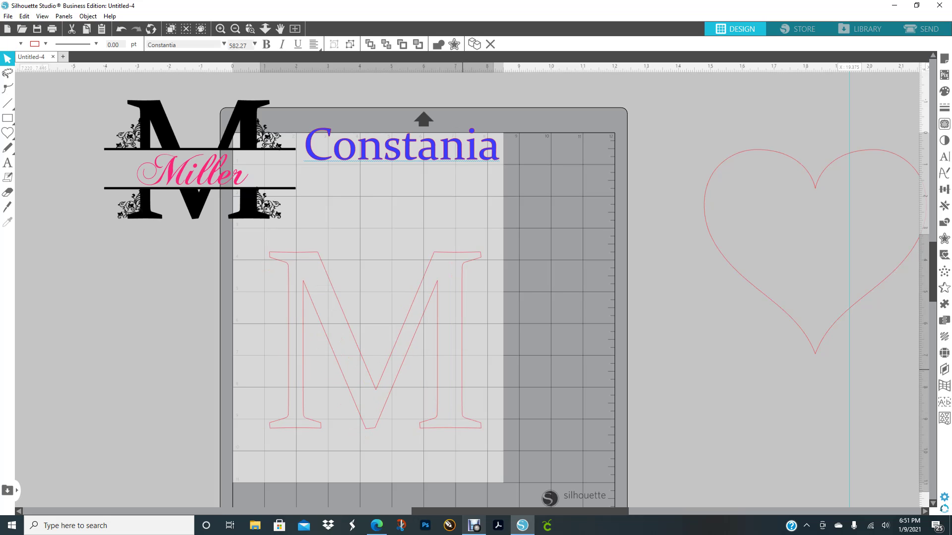
{"action": "left_click", "coordinate": [525, 260]}
{"action": "left_click", "coordinate": [452, 312]}
{"action": "left_click", "coordinate": [945, 91]}
{"action": "left_click", "coordinate": [945, 91]}
{"action": "left_click", "coordinate": [849, 125]}
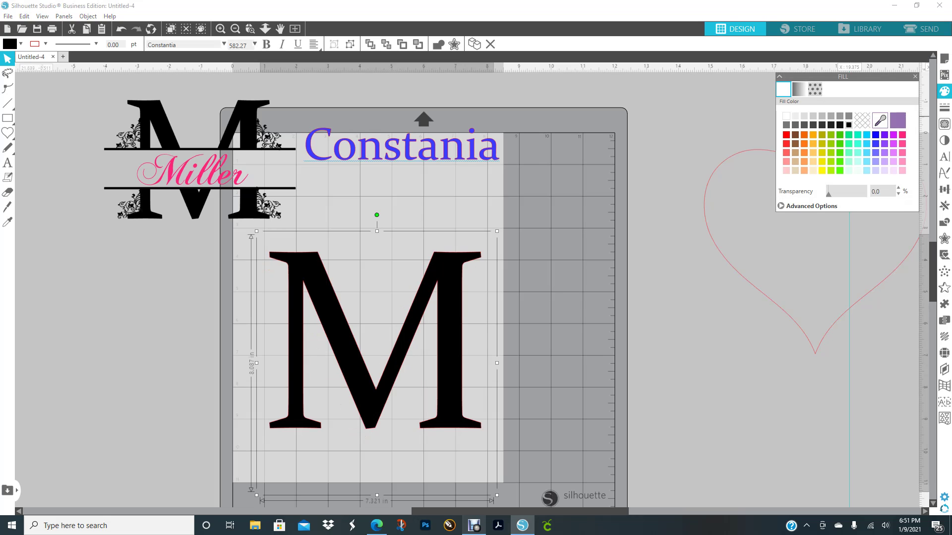
- Set the line color of the large M to transparent
{"action": "left_click", "coordinate": [944, 108]}
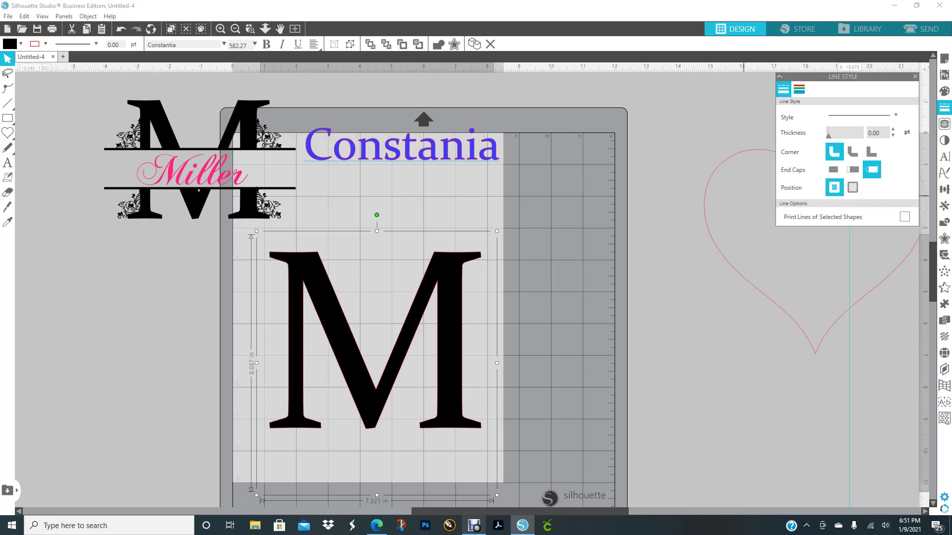
{"action": "left_click", "coordinate": [799, 89]}
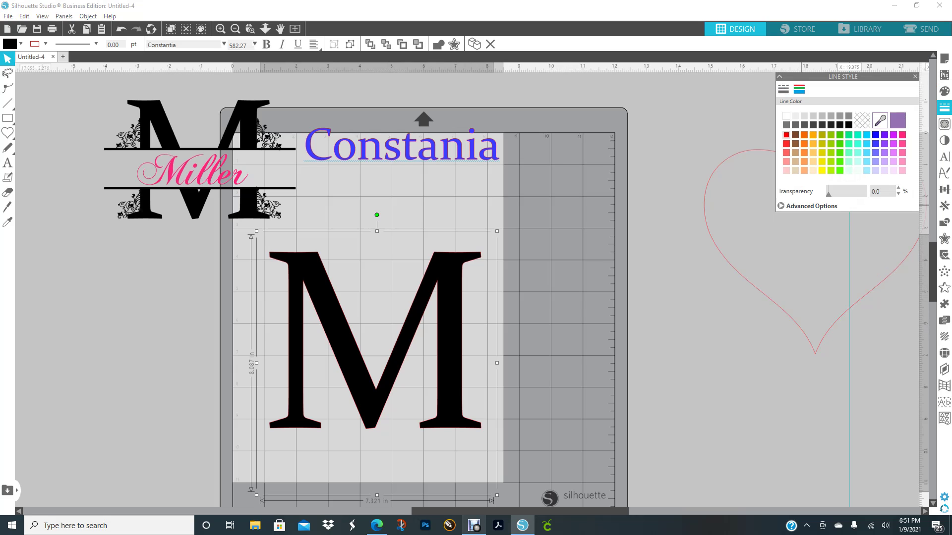
{"action": "left_click", "coordinate": [862, 120]}
{"action": "left_click", "coordinate": [541, 299]}
- Nudge the black M slightly to fine-tune its place on the page and deselect it
{"action": "mouse_move", "coordinate": [446, 339]}
{"action": "left_mouse_down"}
{"action": "mouse_move", "coordinate": [438, 336]}
{"action": "mouse_move", "coordinate": [453, 335]}
{"action": "left_mouse_up"}
{"action": "left_click", "coordinate": [438, 337]}
{"action": "left_click", "coordinate": [495, 336]}
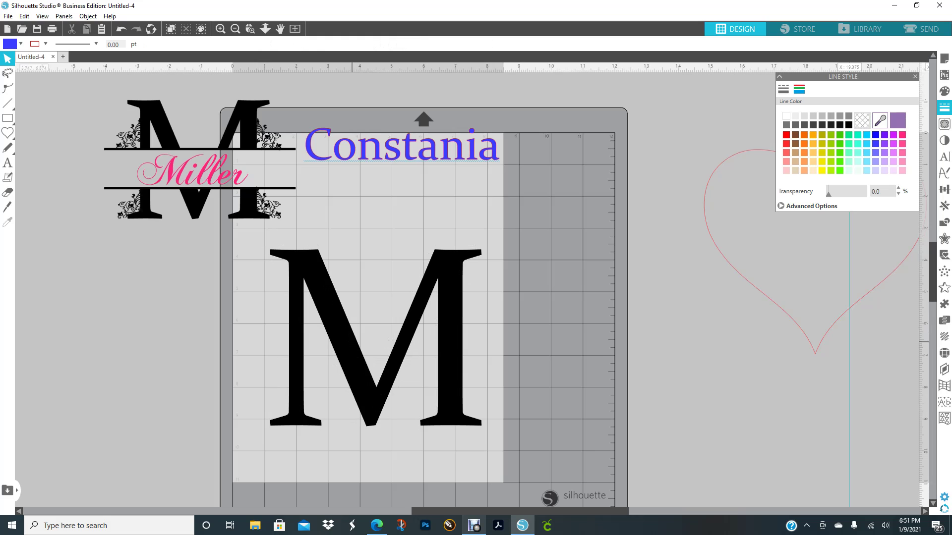
{"action": "left_click_drag", "start_coordinate": [352, 342], "coordinate": [350, 345]}
{"action": "left_click", "coordinate": [64, 212]}
{"action": "key", "text": "Escape"}
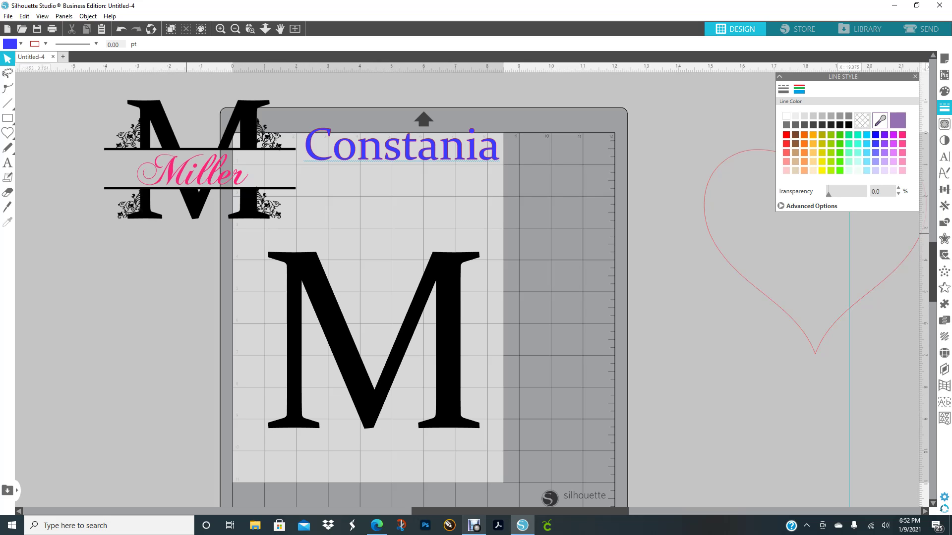
- Draw a thin horizontal rectangle across the middle of the M, about 12.72 in wide and 0.14 in tall
{"action": "mouse_move", "coordinate": [8, 118]}
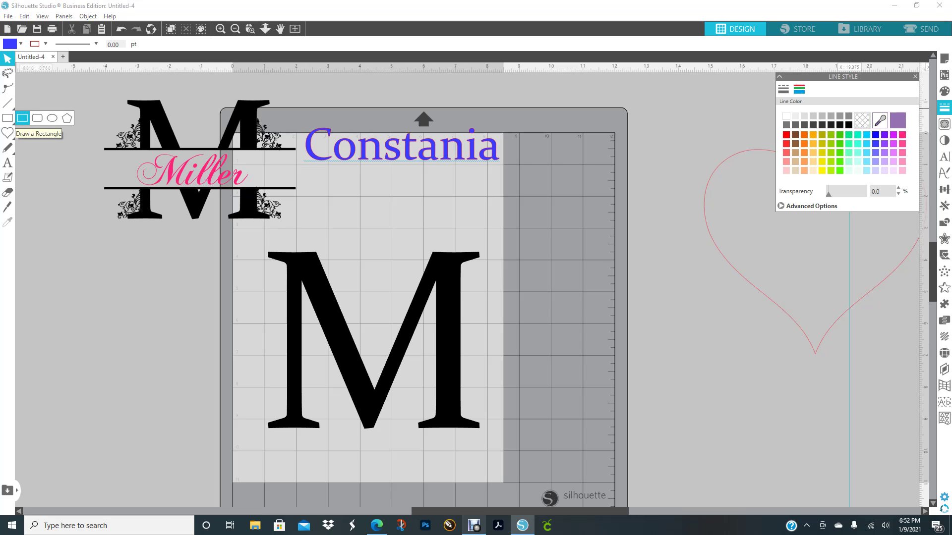
{"action": "left_click", "coordinate": [22, 118]}
{"action": "mouse_move", "coordinate": [227, 300]}
{"action": "left_mouse_down"}
{"action": "mouse_move", "coordinate": [642, 327]}
{"action": "mouse_move", "coordinate": [641, 305]}
{"action": "left_mouse_up"}
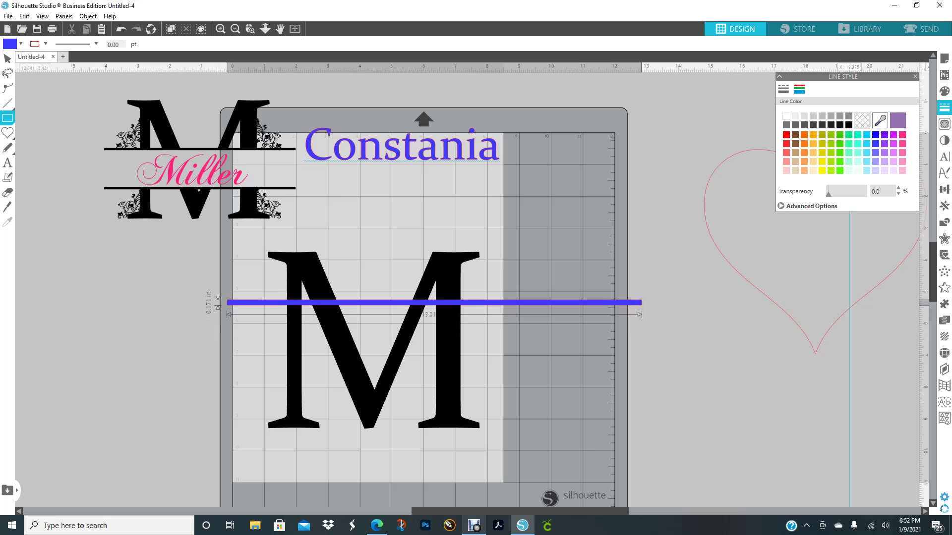
{"action": "mouse_move", "coordinate": [642, 305]}
{"action": "left_mouse_down"}
{"action": "mouse_move", "coordinate": [558, 319]}
{"action": "mouse_move", "coordinate": [567, 345]}
{"action": "mouse_move", "coordinate": [606, 349]}
{"action": "left_mouse_up"}
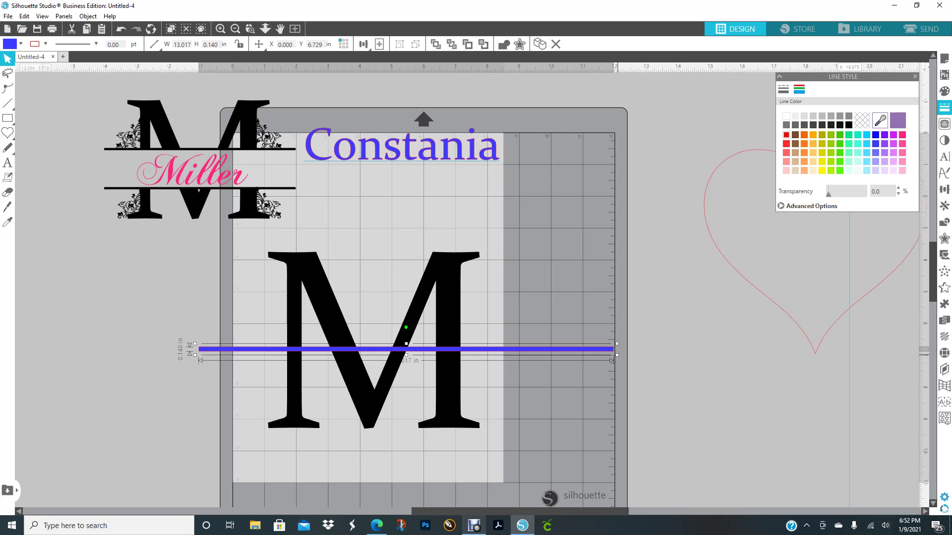
{"action": "left_click_drag", "start_coordinate": [613, 351], "coordinate": [607, 349]}
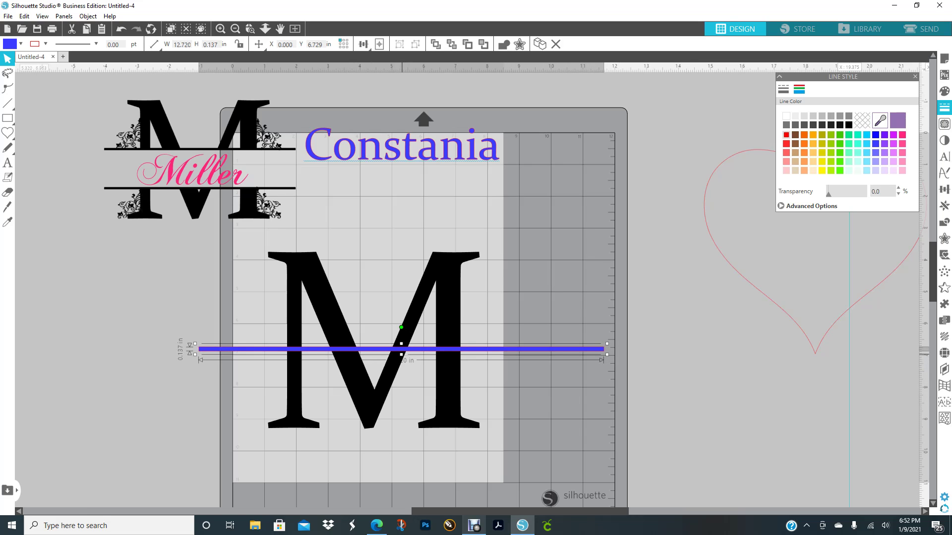
- Resize the blue bar to about 7.49 in wide and 0.06 in tall and place it across the lower part of the M
{"action": "left_click_drag", "start_coordinate": [401, 354], "coordinate": [401, 354]}
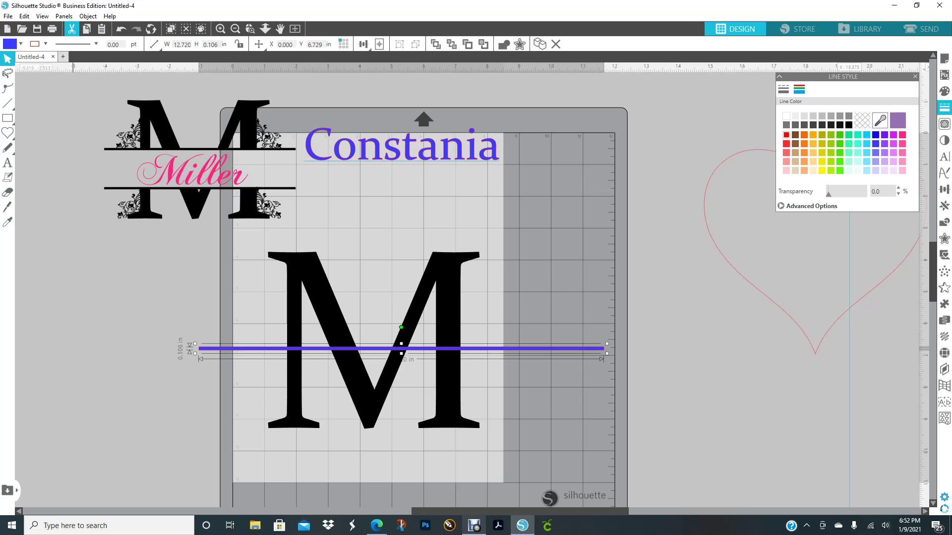
{"action": "left_click", "coordinate": [609, 375]}
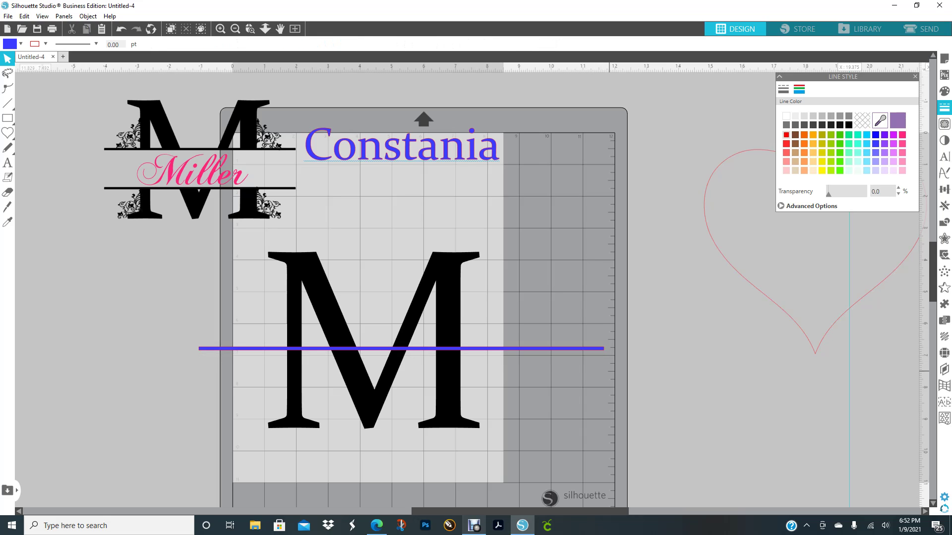
{"action": "left_click", "coordinate": [602, 349]}
{"action": "left_click_drag", "start_coordinate": [605, 353], "coordinate": [440, 353]}
{"action": "mouse_move", "coordinate": [296, 351]}
{"action": "left_mouse_down"}
{"action": "mouse_move", "coordinate": [376, 346]}
{"action": "mouse_move", "coordinate": [353, 323]}
{"action": "mouse_move", "coordinate": [391, 371]}
{"action": "mouse_move", "coordinate": [387, 380]}
{"action": "left_mouse_up"}
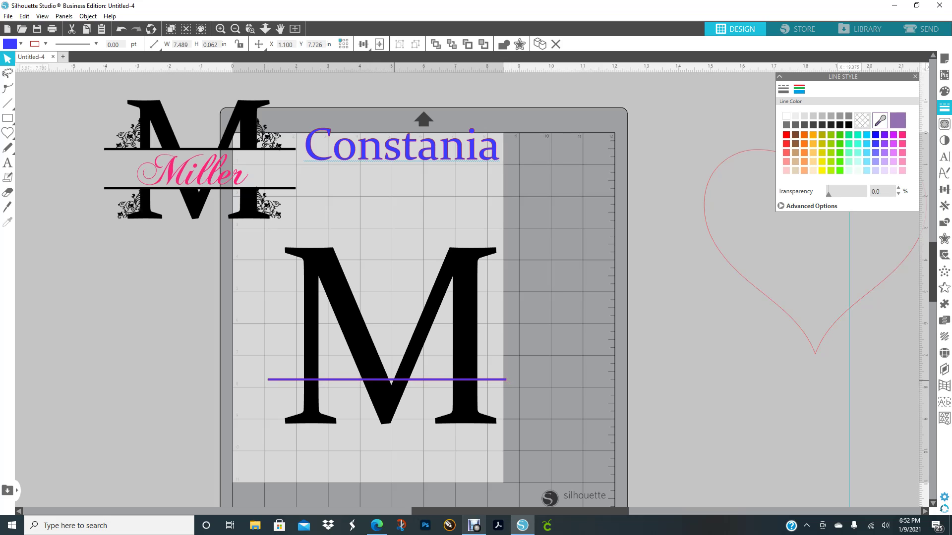
{"action": "key", "text": "Escape"}
- Duplicate the thin bar and place the copy parallel above it, lined up with it across the middle of the M
{"action": "left_click", "coordinate": [355, 380]}
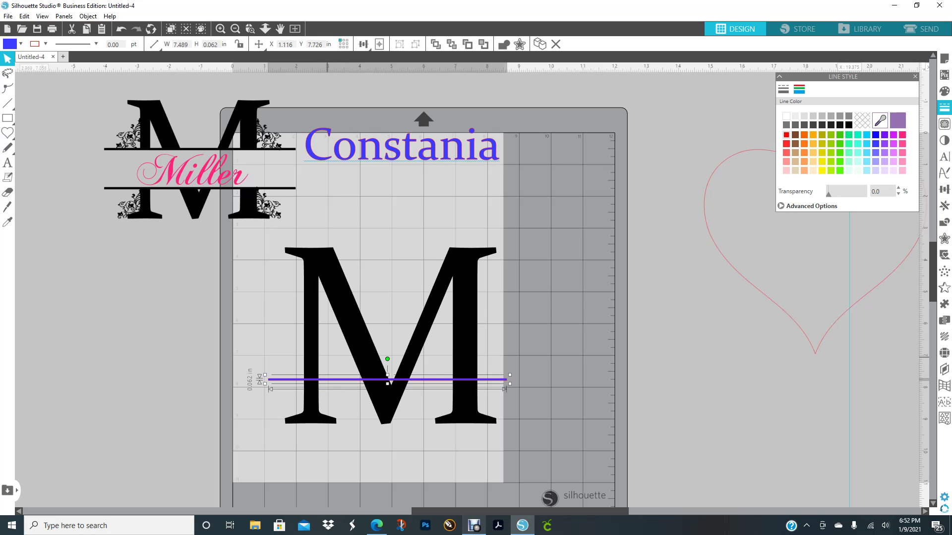
{"action": "right_click", "coordinate": [340, 378]}
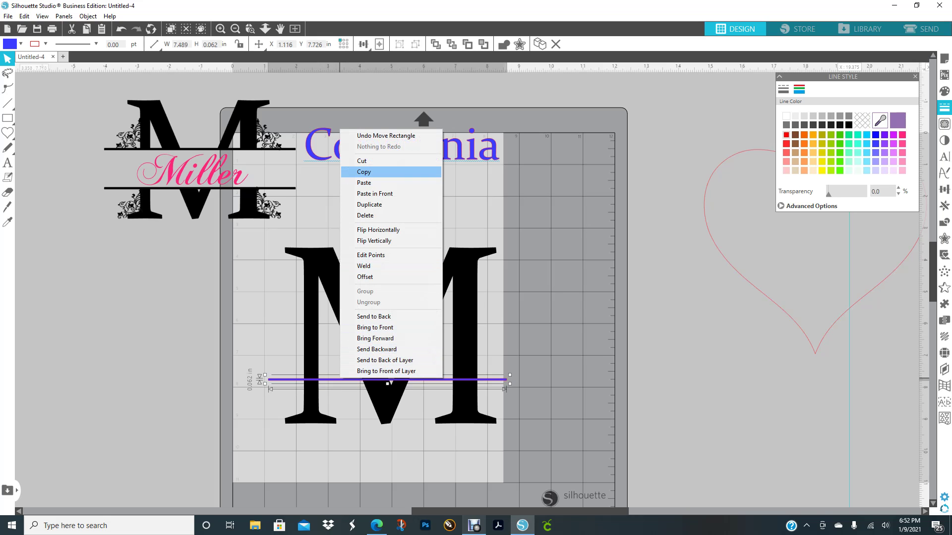
{"action": "left_click", "coordinate": [357, 171]}
{"action": "key", "text": "ctrl+v"}
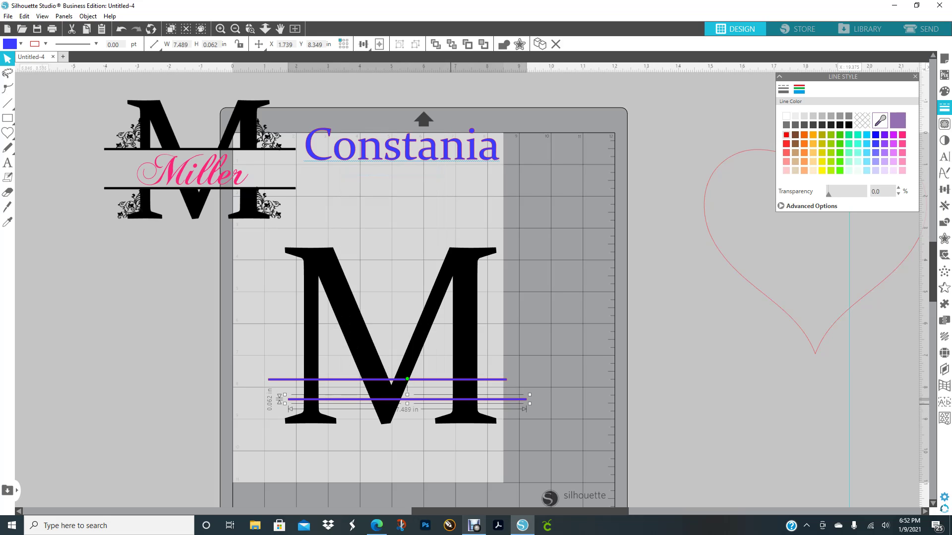
{"action": "left_click_drag", "start_coordinate": [376, 399], "coordinate": [356, 333]}
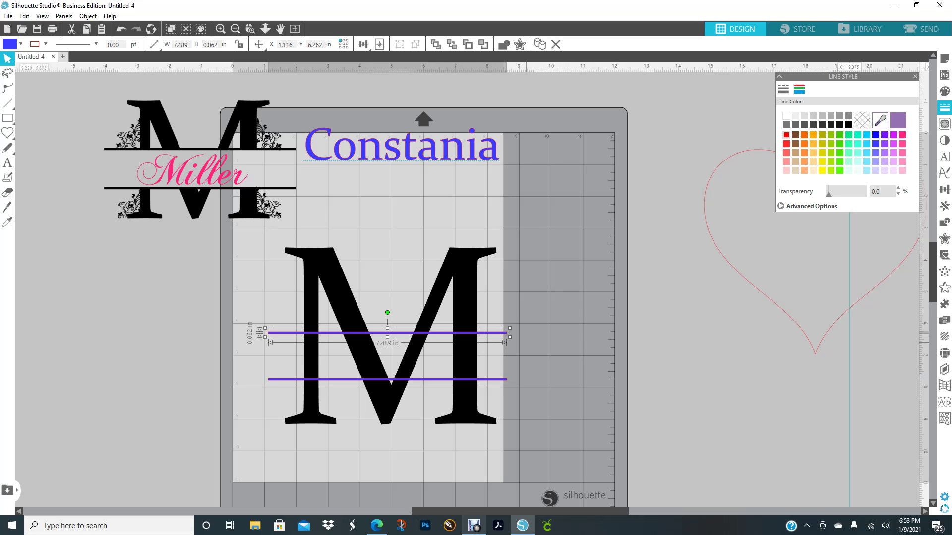
- Nudge the upper bar up to a vertical position of about 6.09 in and deselect it
{"action": "left_click_drag", "start_coordinate": [387, 332], "coordinate": [387, 328]}
{"action": "key", "text": "Up"}
{"action": "key", "text": "Up"}
{"action": "key", "text": "Up"}
{"action": "key", "text": "Up"}
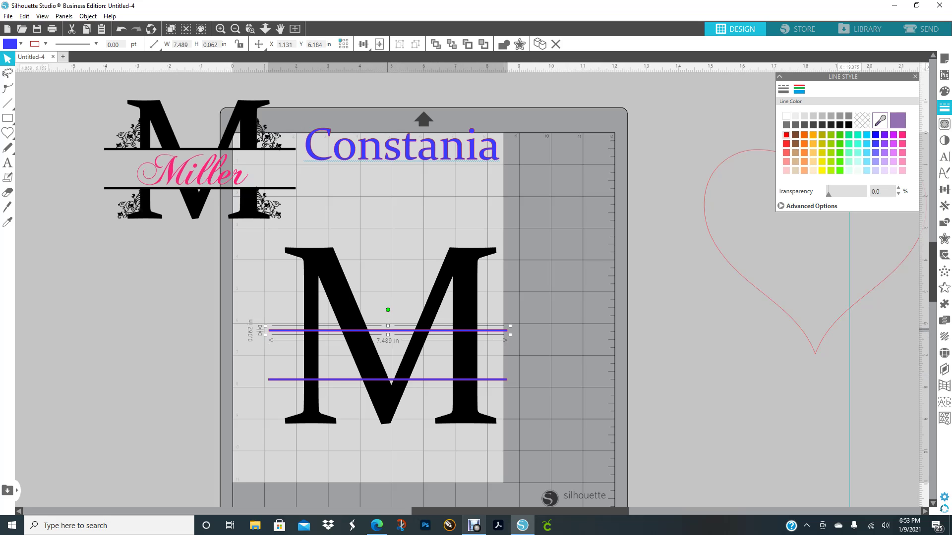
{"action": "key", "text": "Escape"}
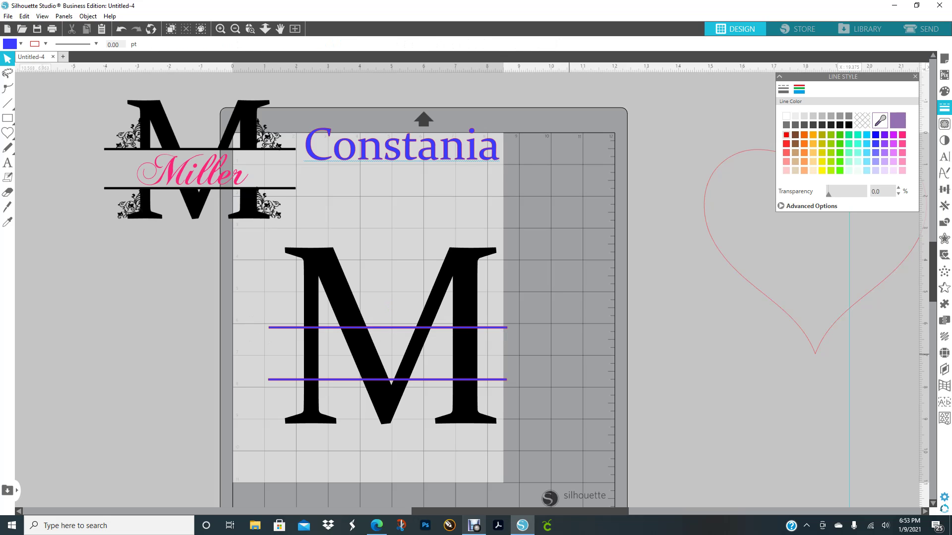
- Duplicate both bars together, combine the copies into one object, and place it beyond the right side of the page
{"action": "left_click", "coordinate": [330, 328]}
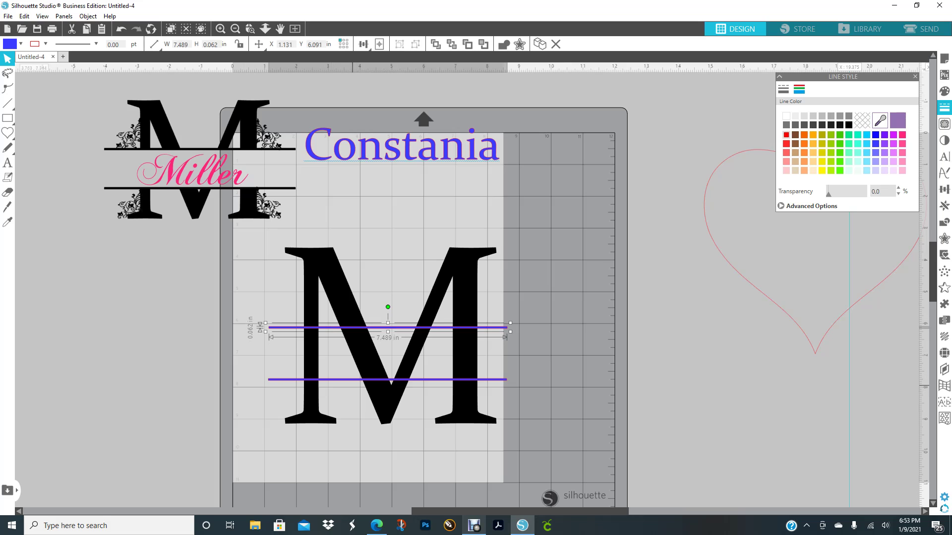
{"action": "left_click", "coordinate": [350, 379], "text": "shift"}
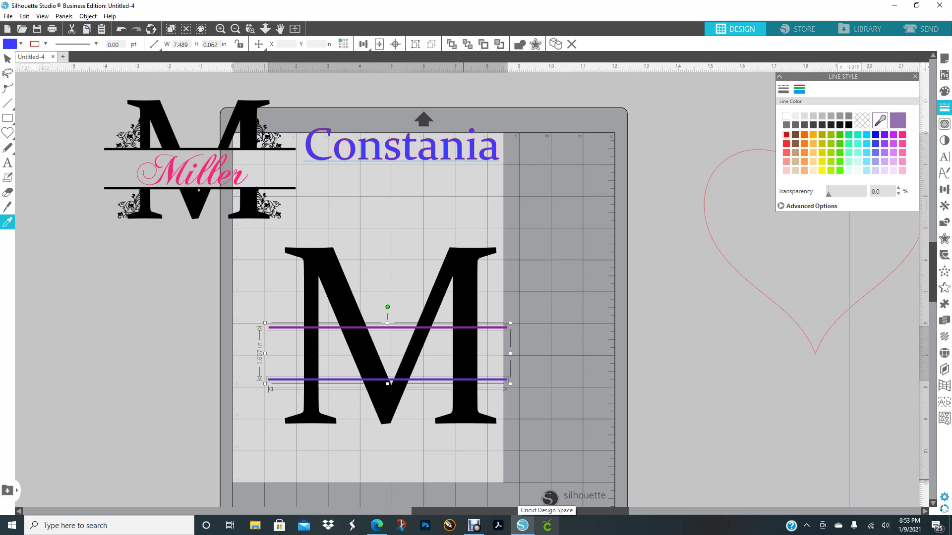
{"action": "key", "text": "ctrl+v"}
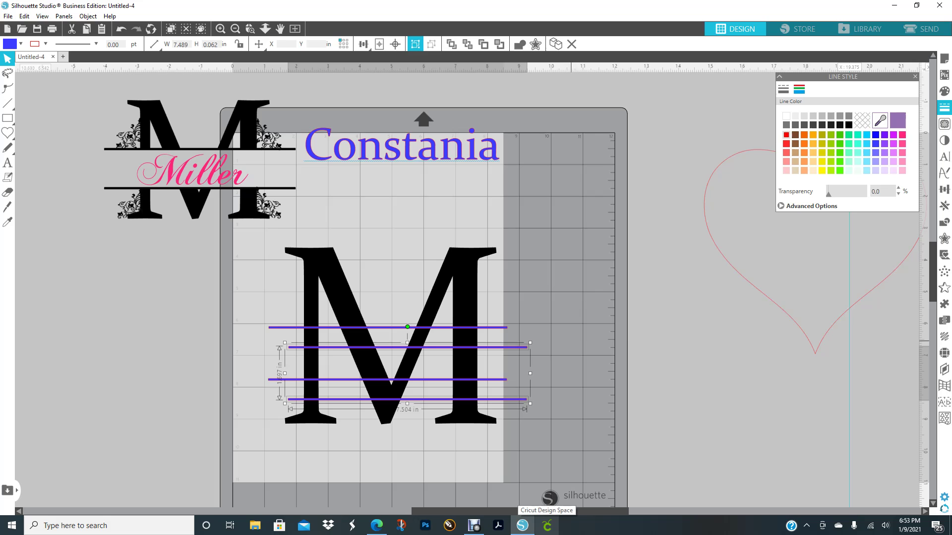
{"action": "right_click", "coordinate": [574, 339]}
{"action": "left_click", "coordinate": [601, 238]}
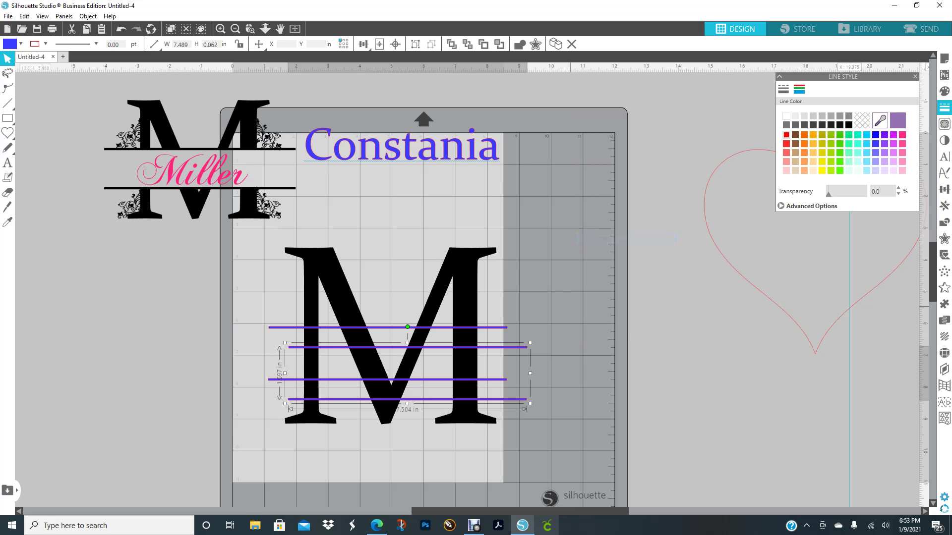
{"action": "left_click_drag", "start_coordinate": [517, 348], "coordinate": [659, 378]}
{"action": "left_click_drag", "start_coordinate": [588, 377], "coordinate": [704, 365]}
- Set the copied bars' line color to transparent and remove the red outline from the two bars across the M
{"action": "left_click", "coordinate": [862, 120]}
{"action": "left_click", "coordinate": [493, 328]}
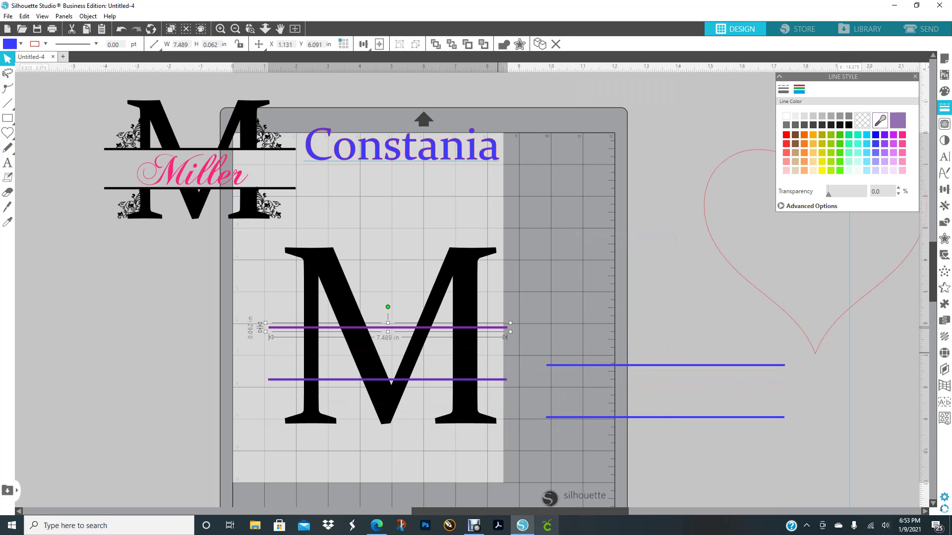
{"action": "left_click", "coordinate": [504, 380], "text": "shift"}
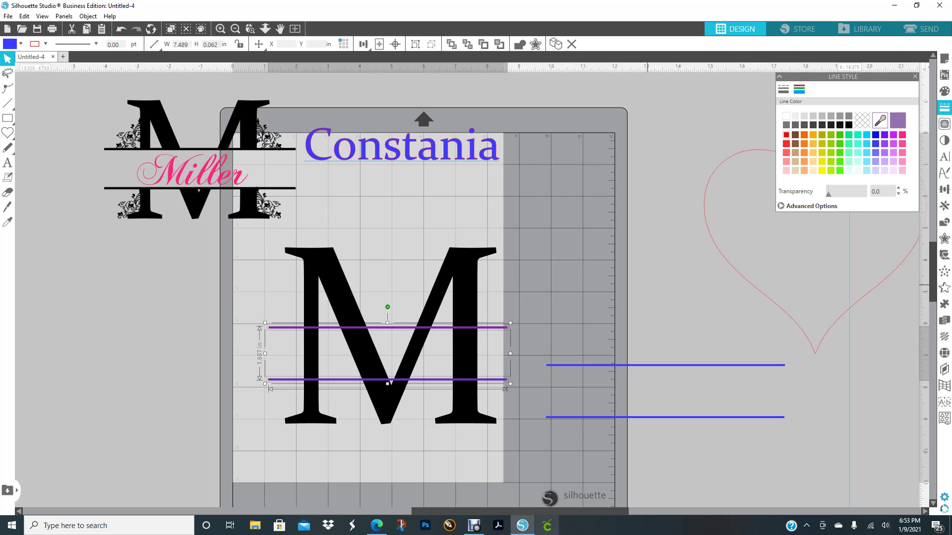
{"action": "left_click", "coordinate": [876, 135]}
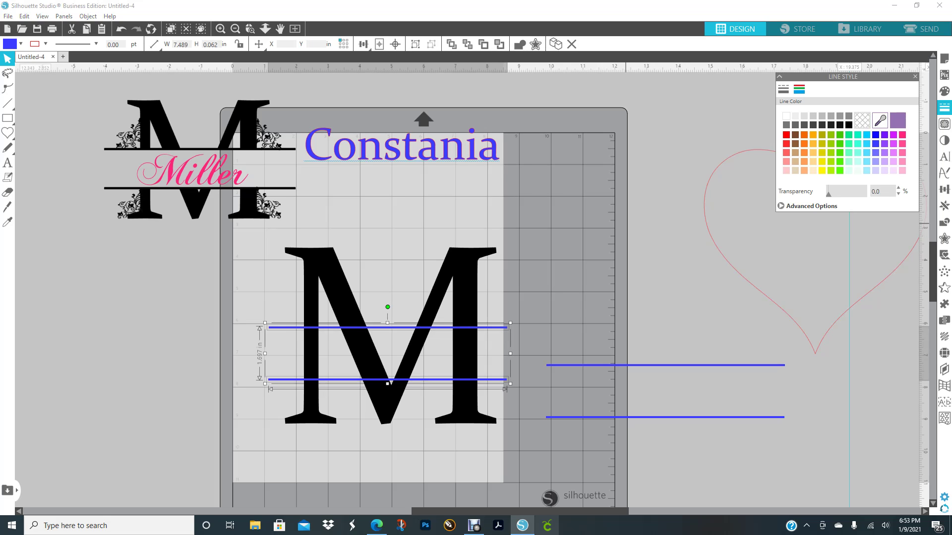
{"action": "left_click", "coordinate": [626, 224]}
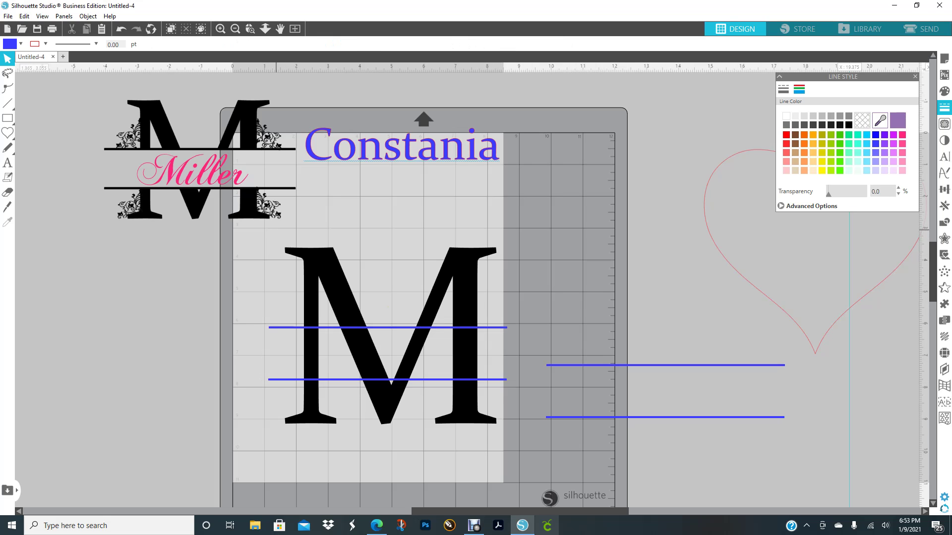
- Move the copied bars to the left of the mat and shift the sample design further up and left, off the page
{"action": "left_click", "coordinate": [704, 417]}
{"action": "left_click_drag", "start_coordinate": [704, 418], "coordinate": [62, 346]}
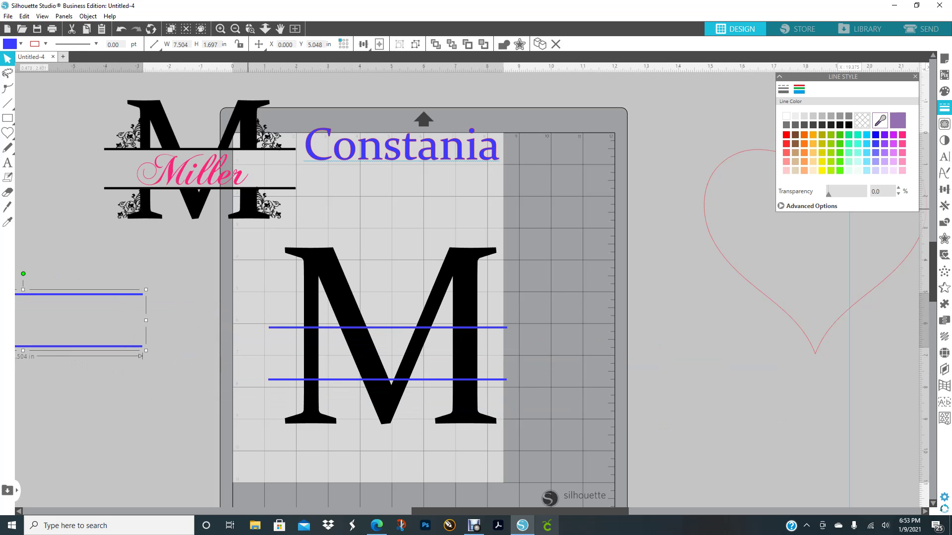
{"action": "left_click_drag", "start_coordinate": [248, 209], "coordinate": [136, 174]}
{"action": "left_click", "coordinate": [231, 196]}
- Select the large M with its two bars, set their line color to transparent, and subtract the bars from the letter
{"action": "mouse_move", "coordinate": [237, 197]}
{"action": "left_mouse_down"}
{"action": "mouse_move", "coordinate": [341, 214]}
{"action": "mouse_move", "coordinate": [478, 347]}
{"action": "mouse_move", "coordinate": [560, 463]}
{"action": "left_mouse_up"}
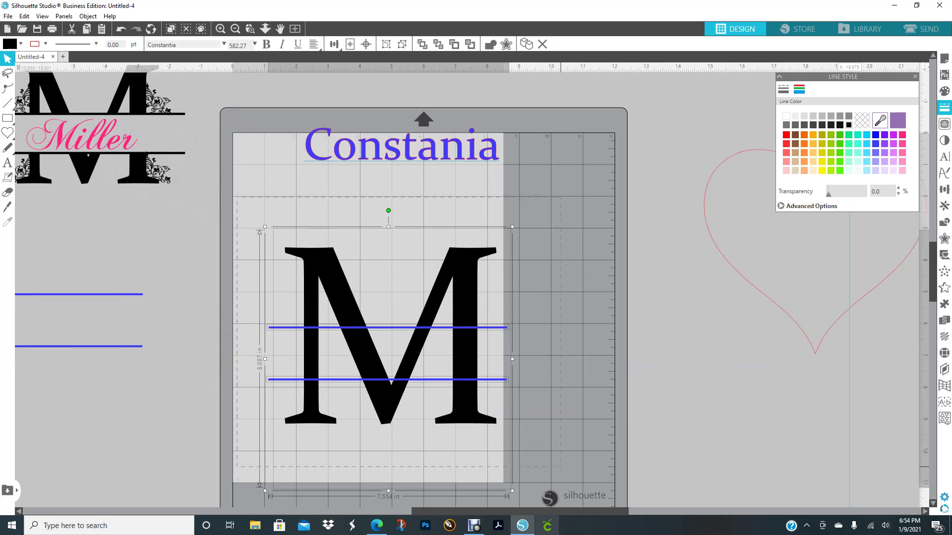
{"action": "left_click", "coordinate": [862, 121]}
{"action": "left_click", "coordinate": [944, 222]}
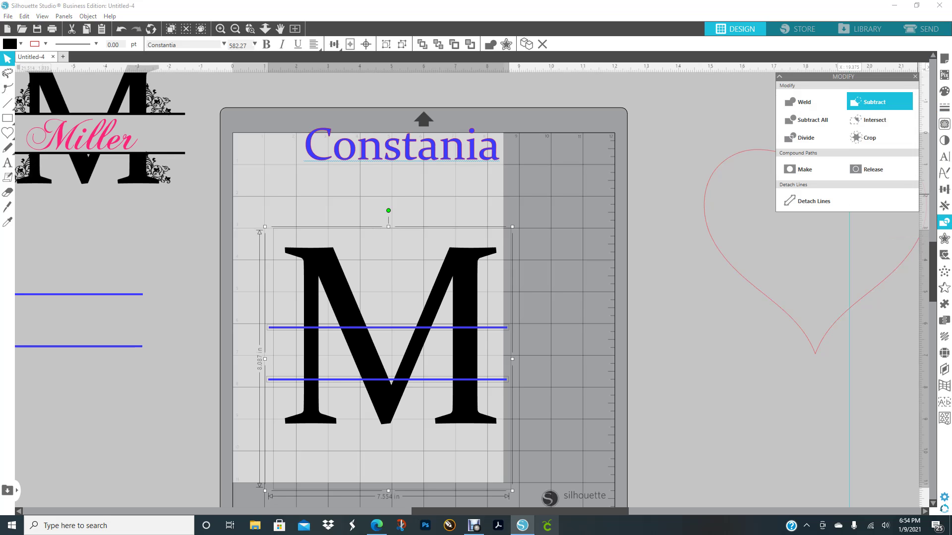
{"action": "left_click", "coordinate": [877, 101]}
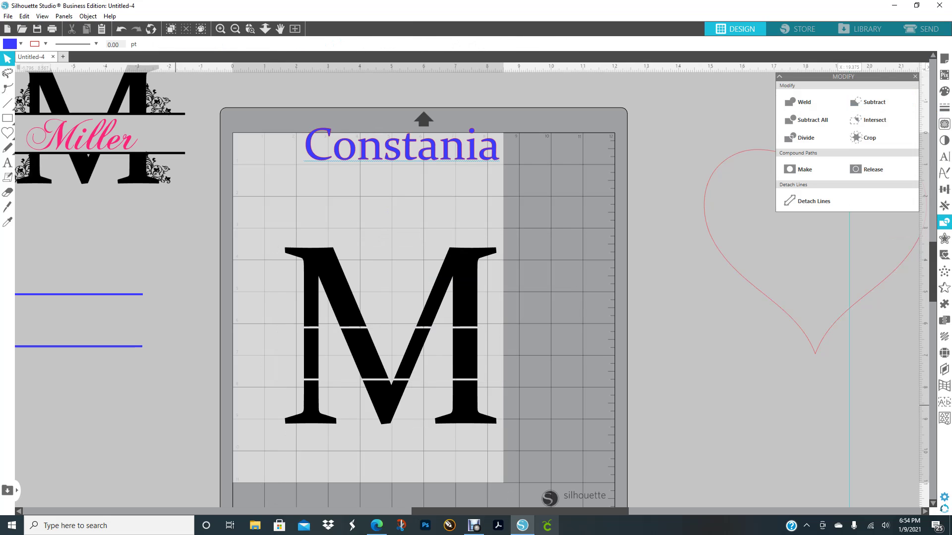
- Move the spare pair of bars back over the two cuts in the M, center it on the letter, and deselect it
{"action": "left_click_drag", "start_coordinate": [121, 345], "coordinate": [479, 378]}
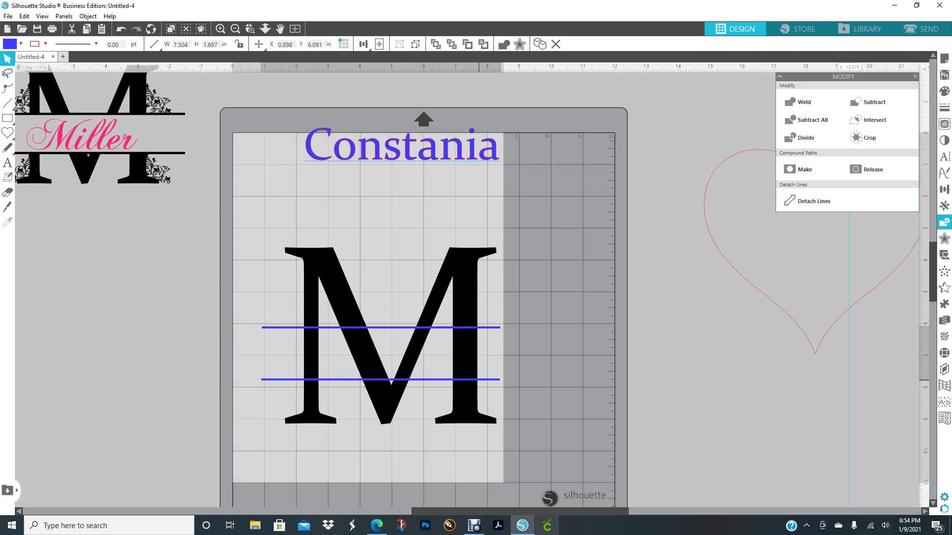
{"action": "left_click_drag", "start_coordinate": [478, 377], "coordinate": [482, 378]}
{"action": "left_click_drag", "start_coordinate": [482, 378], "coordinate": [484, 378]}
{"action": "left_click", "coordinate": [601, 382]}
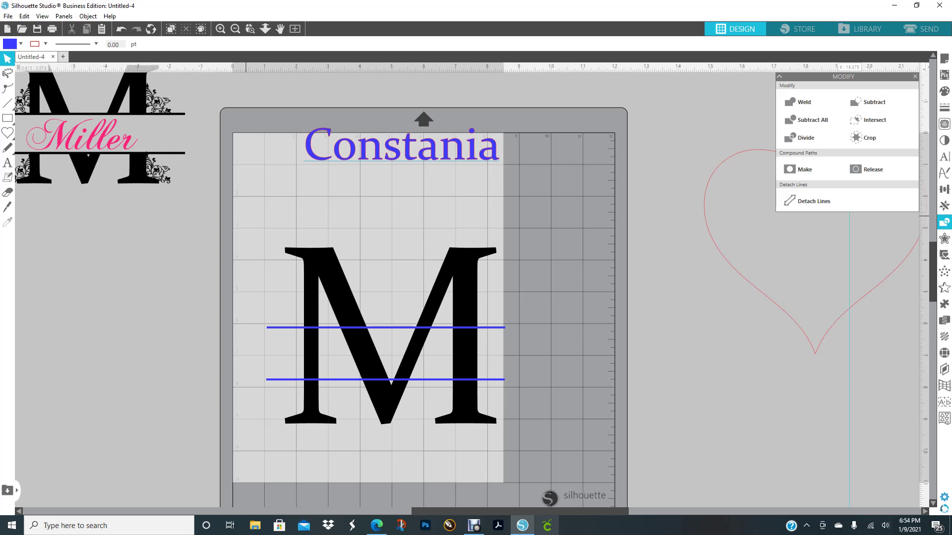
- Pull the four letter segments out from between the two bars and delete them
{"action": "left_click_drag", "start_coordinate": [417, 224], "coordinate": [577, 466]}
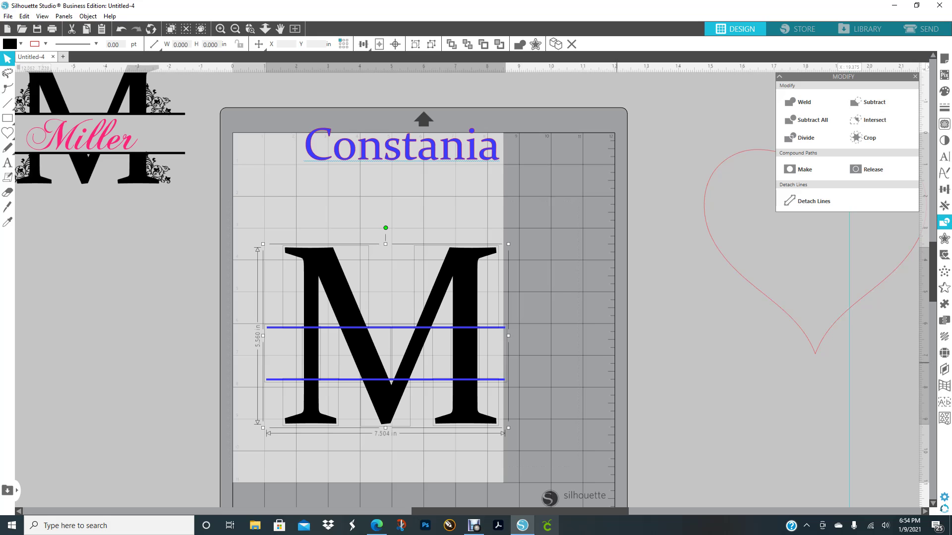
{"action": "left_click", "coordinate": [620, 439]}
{"action": "left_click", "coordinate": [467, 350]}
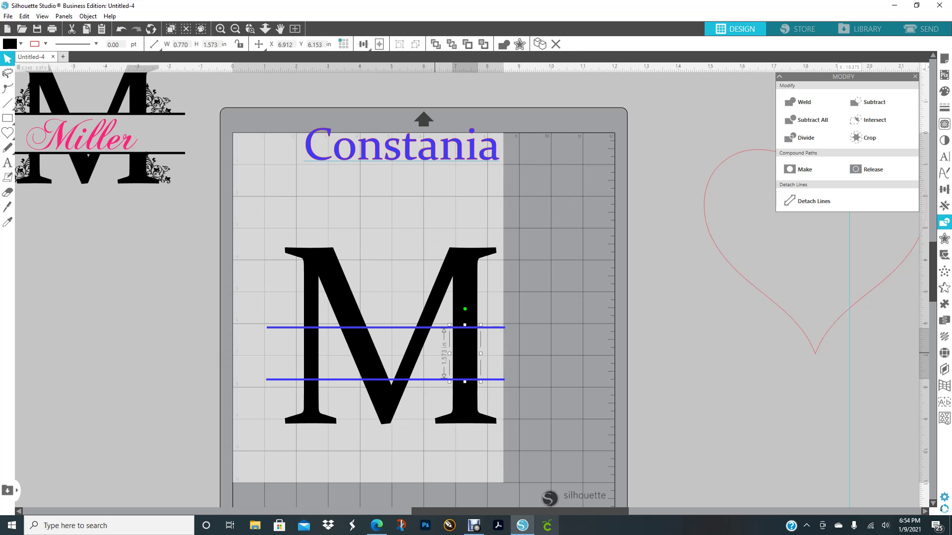
{"action": "left_click_drag", "start_coordinate": [464, 353], "coordinate": [669, 356]}
{"action": "left_click_drag", "start_coordinate": [412, 353], "coordinate": [659, 363]}
{"action": "left_click_drag", "start_coordinate": [364, 354], "coordinate": [170, 351]}
{"action": "left_click_drag", "start_coordinate": [311, 354], "coordinate": [93, 344]}
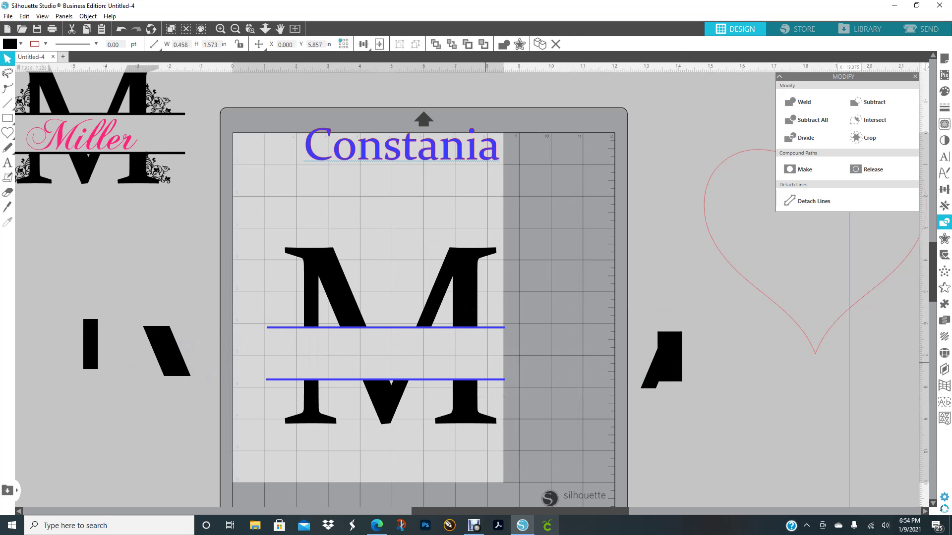
{"action": "left_click_drag", "start_coordinate": [60, 314], "coordinate": [215, 376]}
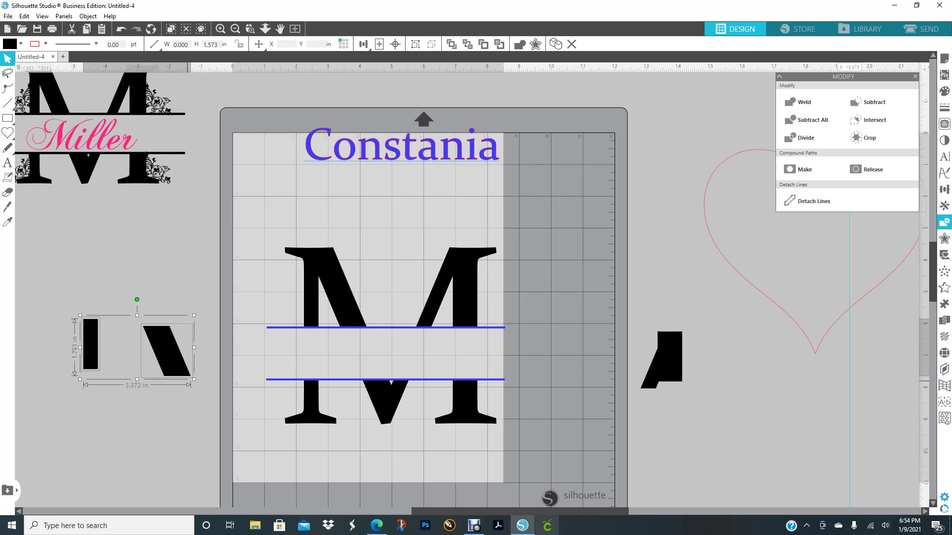
{"action": "key", "text": "Delete"}
{"action": "left_click", "coordinate": [669, 357]}
{"action": "key", "text": "Delete"}
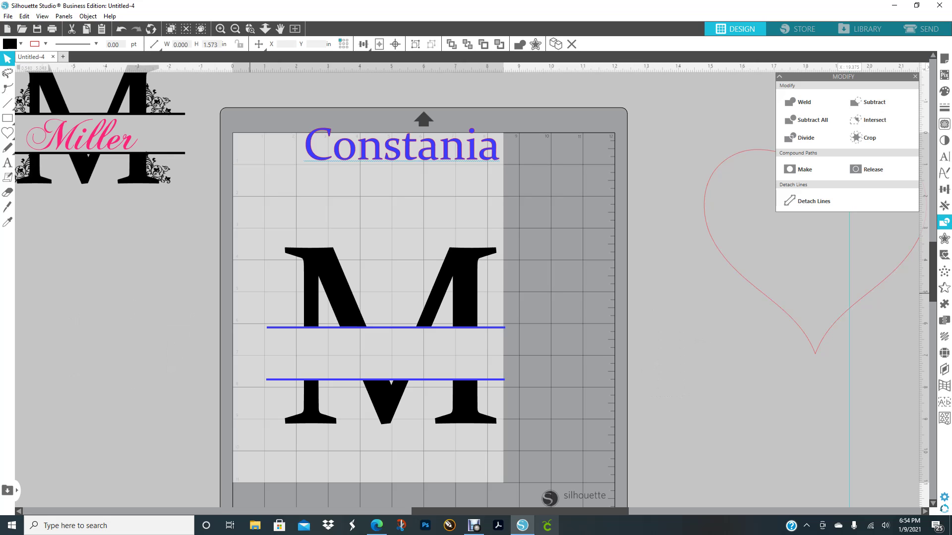
- Fill the pair of bars with black and deselect them
{"action": "left_click", "coordinate": [392, 327]}
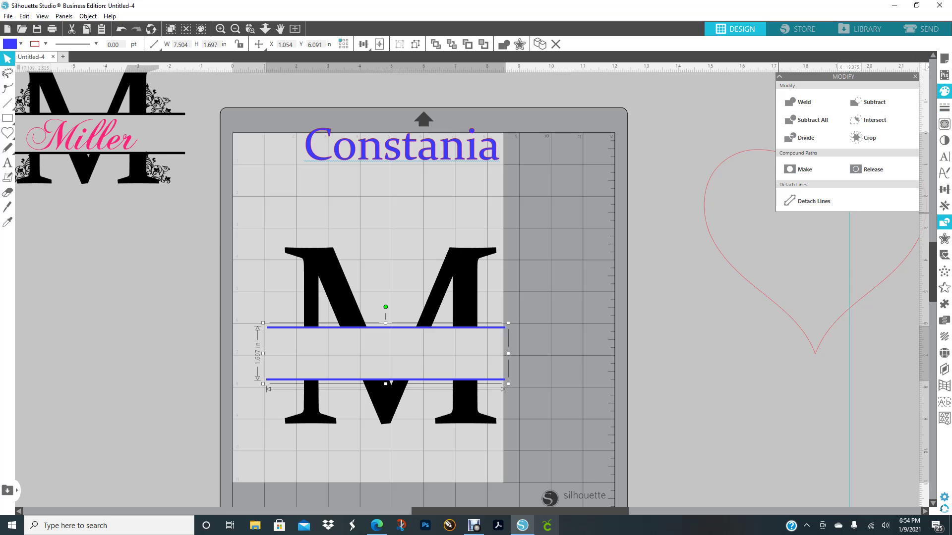
{"action": "left_click", "coordinate": [944, 91]}
{"action": "left_click", "coordinate": [849, 125]}
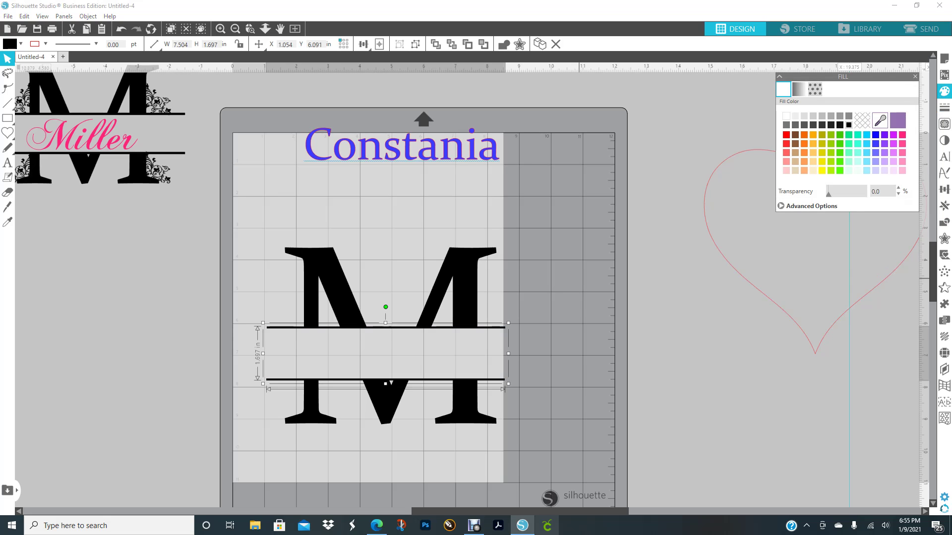
{"action": "left_click", "coordinate": [635, 339]}
- Select all parts of the split M with its bars and move them together slightly left and up on the page
{"action": "left_click_drag", "start_coordinate": [235, 223], "coordinate": [549, 456]}
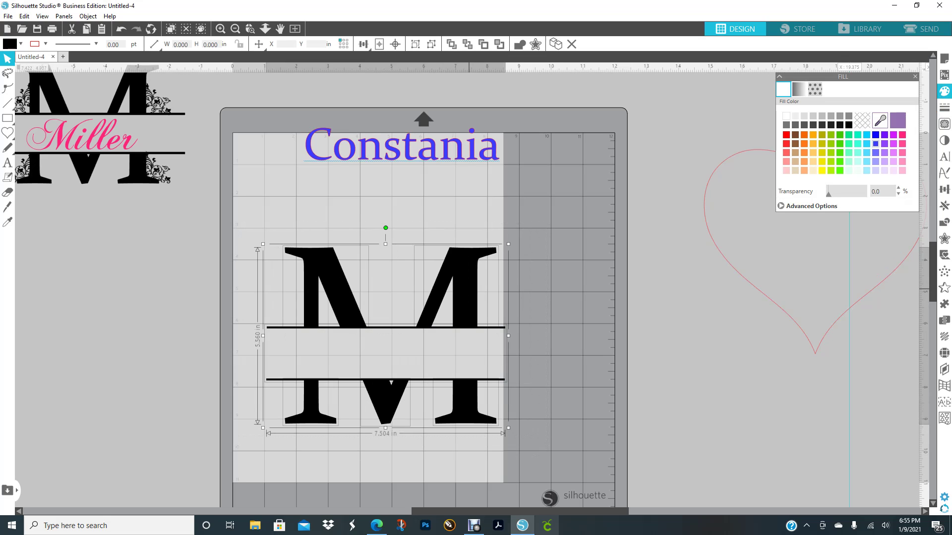
{"action": "left_click", "coordinate": [663, 329]}
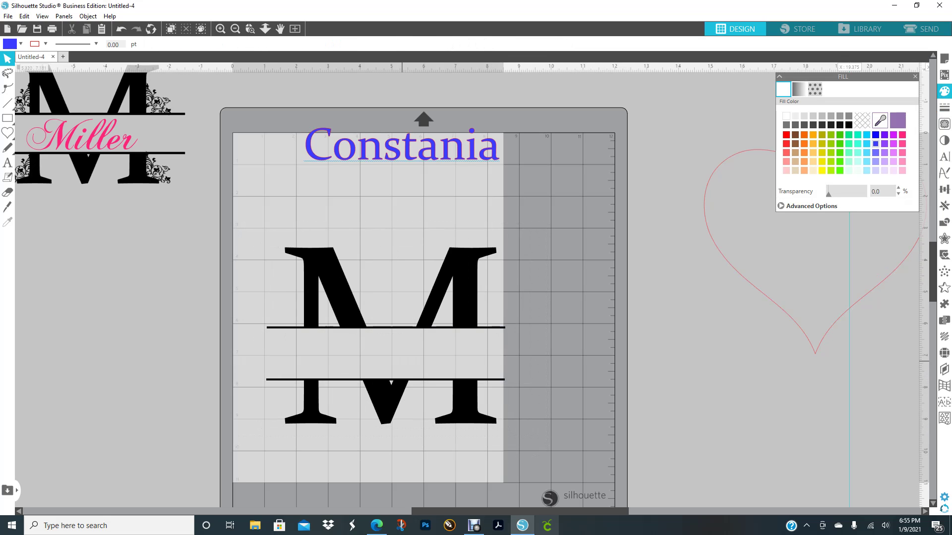
{"action": "left_click_drag", "start_coordinate": [276, 226], "coordinate": [545, 468]}
{"action": "left_click_drag", "start_coordinate": [468, 407], "coordinate": [442, 403]}
{"action": "left_click", "coordinate": [543, 392]}
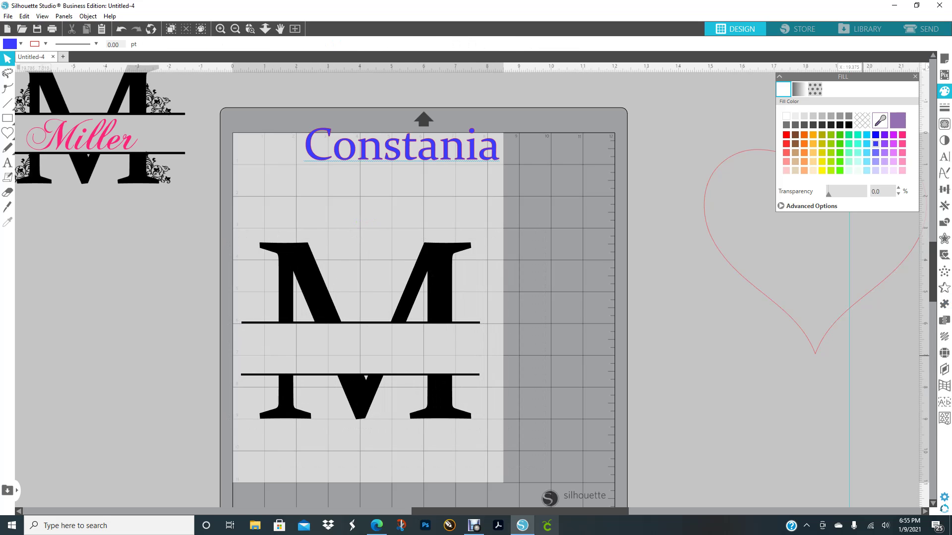
- Align a vertical guide with the right ends of the two bars at X 7.750 and deselect the bars
{"action": "left_click_drag", "start_coordinate": [849, 362], "coordinate": [479, 361]}
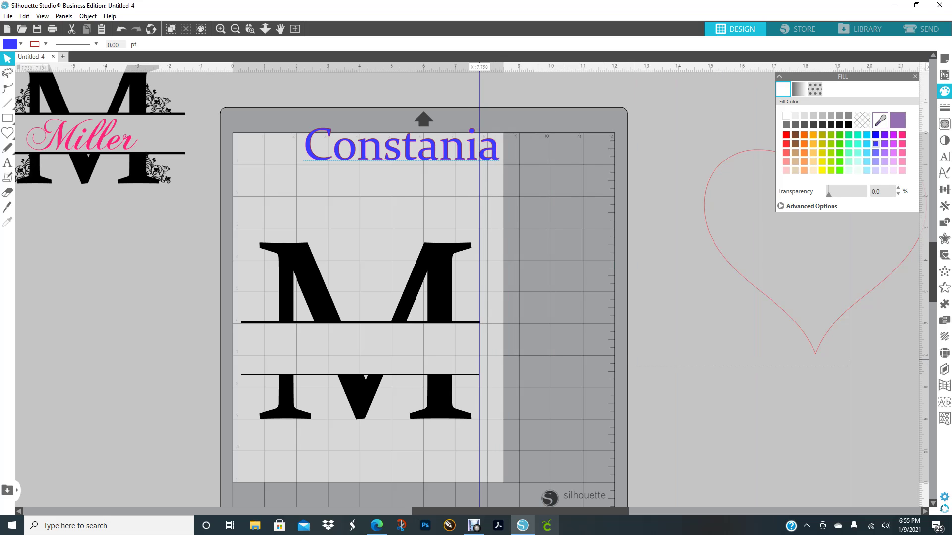
{"action": "left_click", "coordinate": [466, 376]}
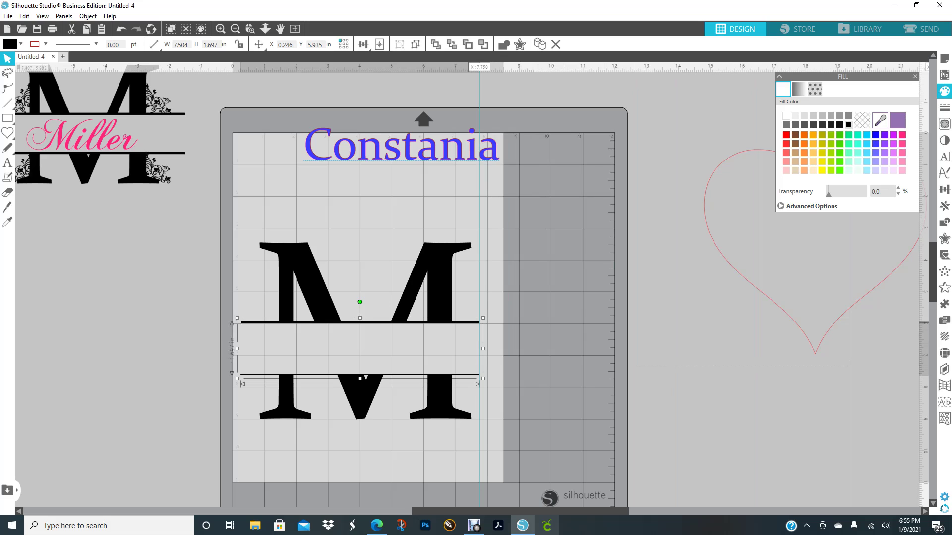
{"action": "left_click", "coordinate": [604, 343]}
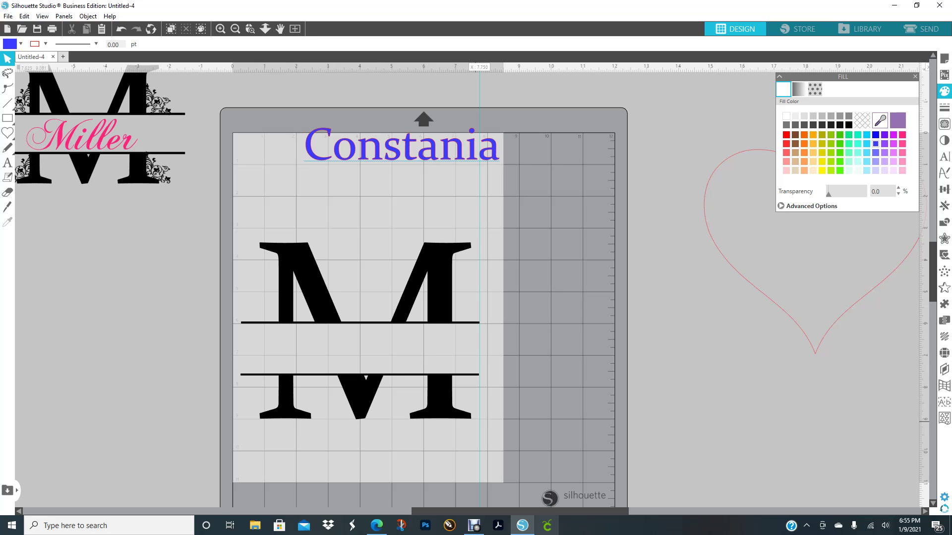
- Move the guide to the bars' left ends at X 0.250, add a second guide at their right ends at X 7.750, and deselect everything
{"action": "left_click_drag", "start_coordinate": [480, 308], "coordinate": [237, 319]}
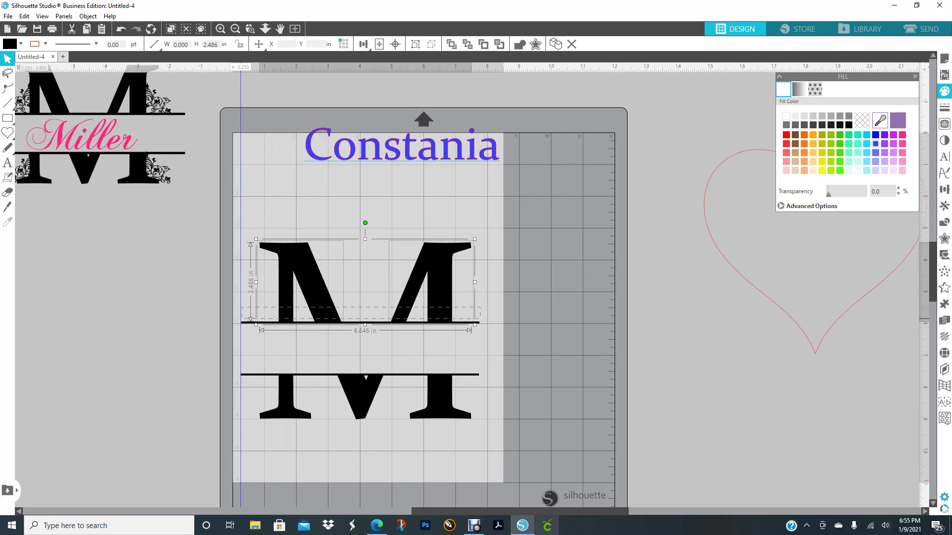
{"action": "left_click", "coordinate": [241, 349]}
{"action": "left_click", "coordinate": [249, 323]}
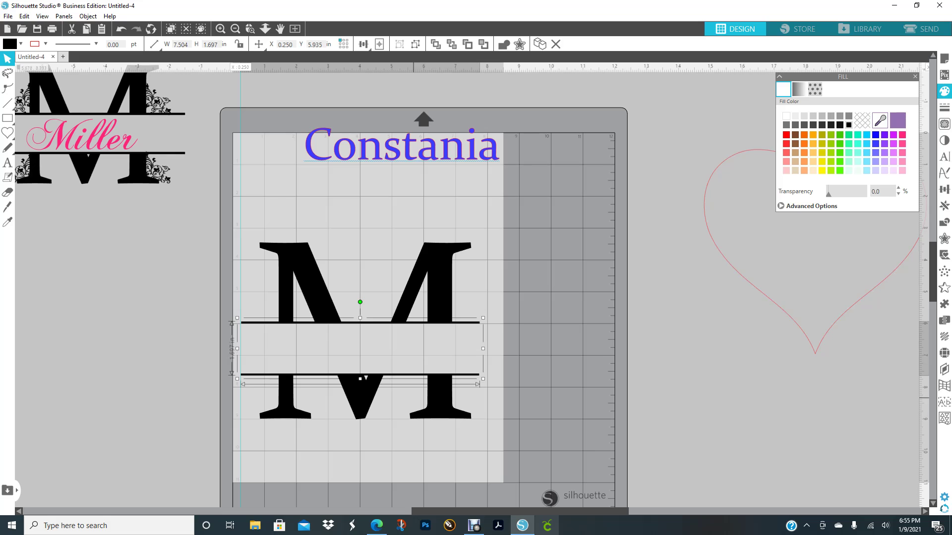
{"action": "left_click_drag", "start_coordinate": [924, 356], "coordinate": [479, 365]}
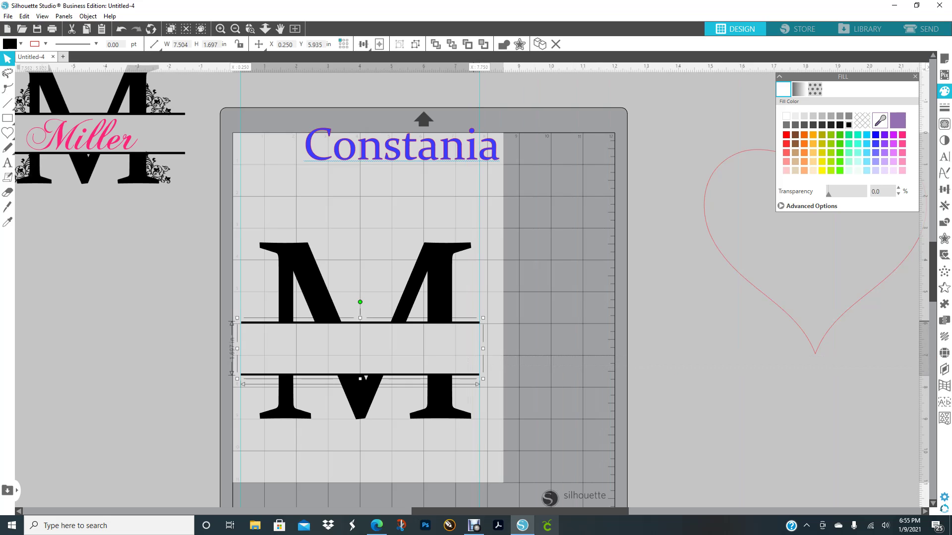
{"action": "left_click", "coordinate": [703, 365]}
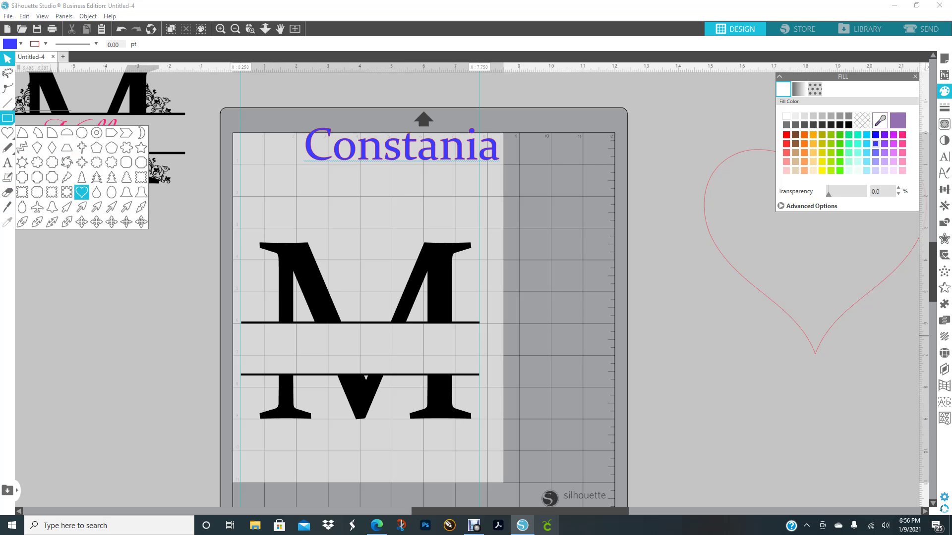
- Place a blue spacer rectangle about 0.28 by 0.73 in against the M's lower-left serif and align the left guide with its outer edge
{"action": "left_click", "coordinate": [8, 118]}
{"action": "left_click_drag", "start_coordinate": [143, 403], "coordinate": [247, 412]}
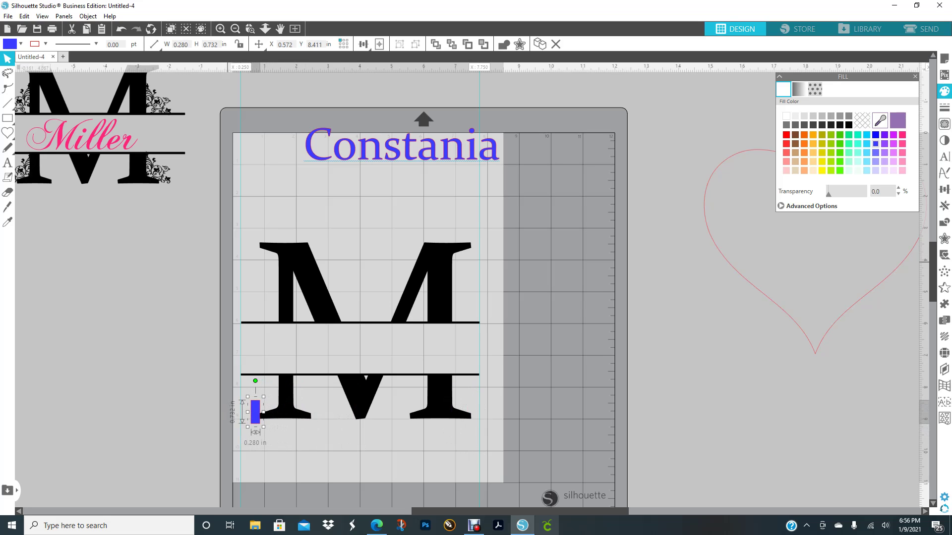
{"action": "left_click_drag", "start_coordinate": [241, 267], "coordinate": [250, 269]}
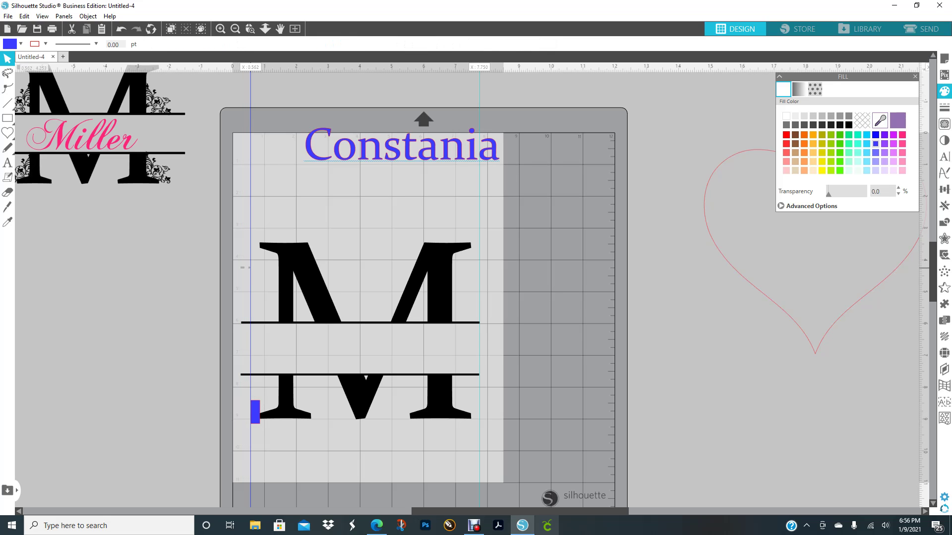
- Cut both bars with a straight outline Knife cut along the left guide, and return to selecting
{"action": "left_click", "coordinate": [7, 207]}
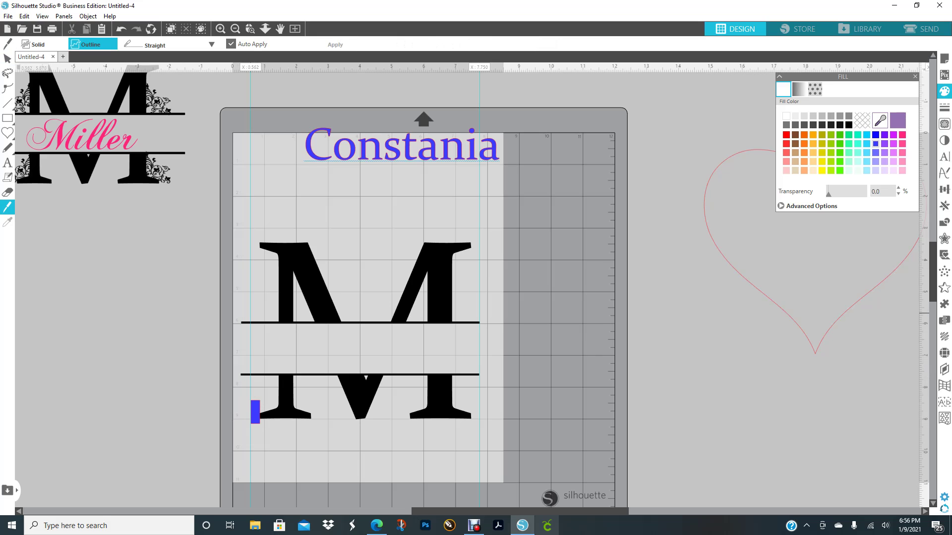
{"action": "left_click_drag", "start_coordinate": [251, 313], "coordinate": [250, 466]}
{"action": "left_click", "coordinate": [7, 59]}
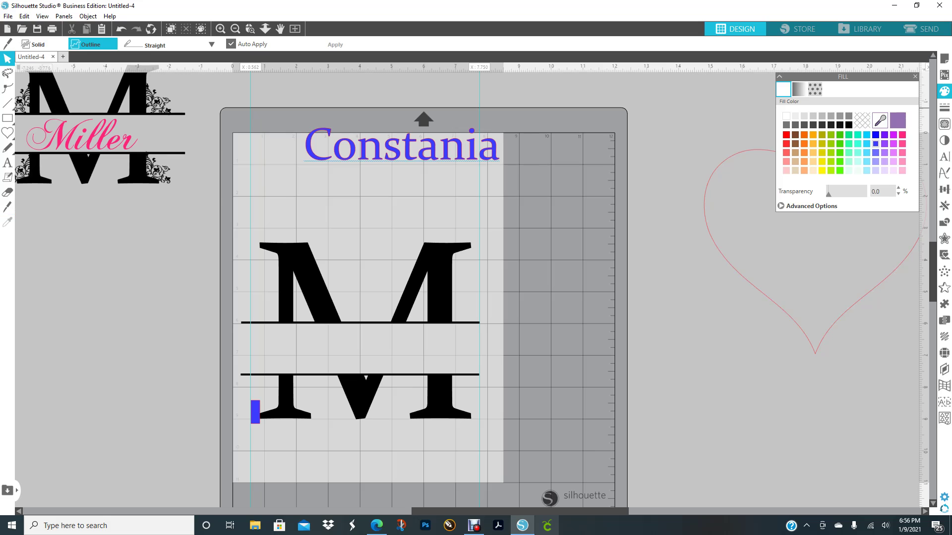
- Pull the blue spacer and the two cut-off bar ends away from the design and delete them
{"action": "left_click_drag", "start_coordinate": [255, 420], "coordinate": [94, 424]}
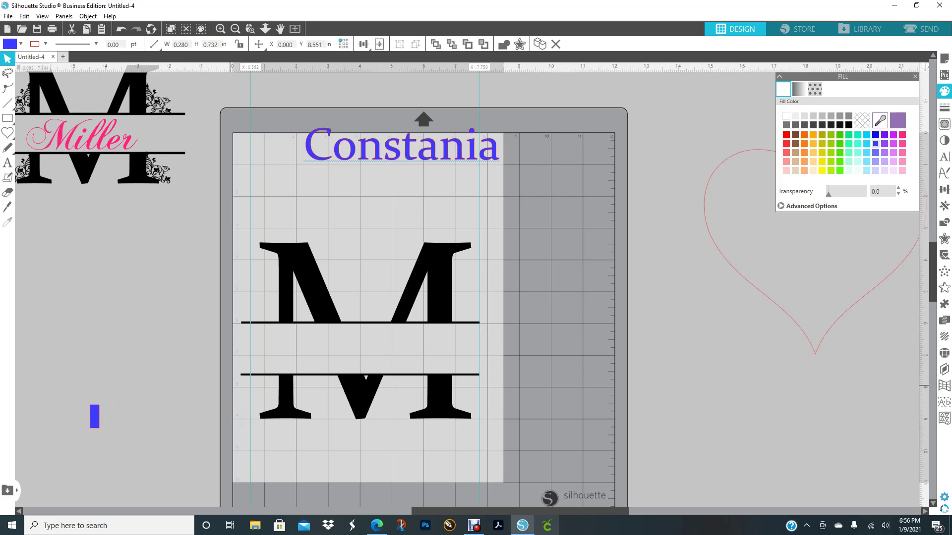
{"action": "left_click_drag", "start_coordinate": [242, 373], "coordinate": [142, 373]}
{"action": "left_click_drag", "start_coordinate": [243, 323], "coordinate": [126, 352]}
{"action": "left_click", "coordinate": [585, 484]}
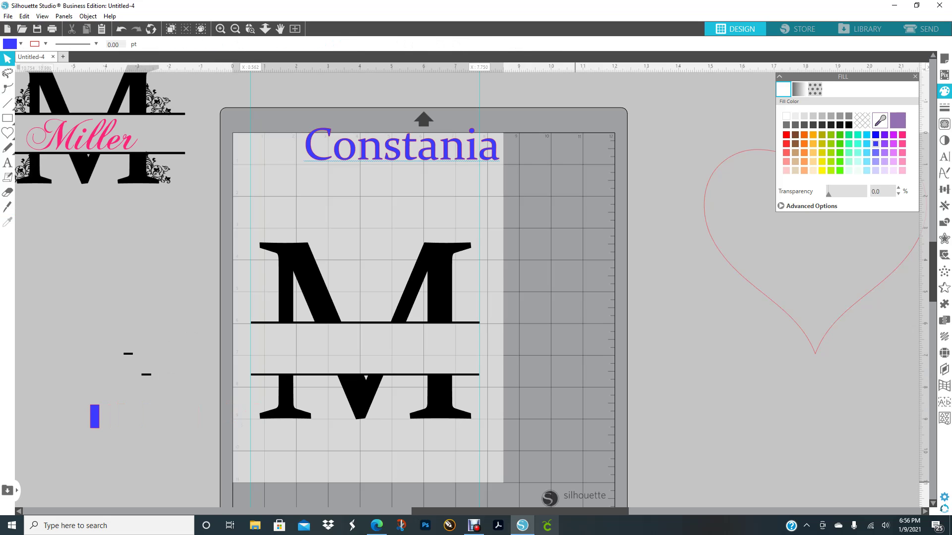
{"action": "left_click_drag", "start_coordinate": [94, 317], "coordinate": [169, 446]}
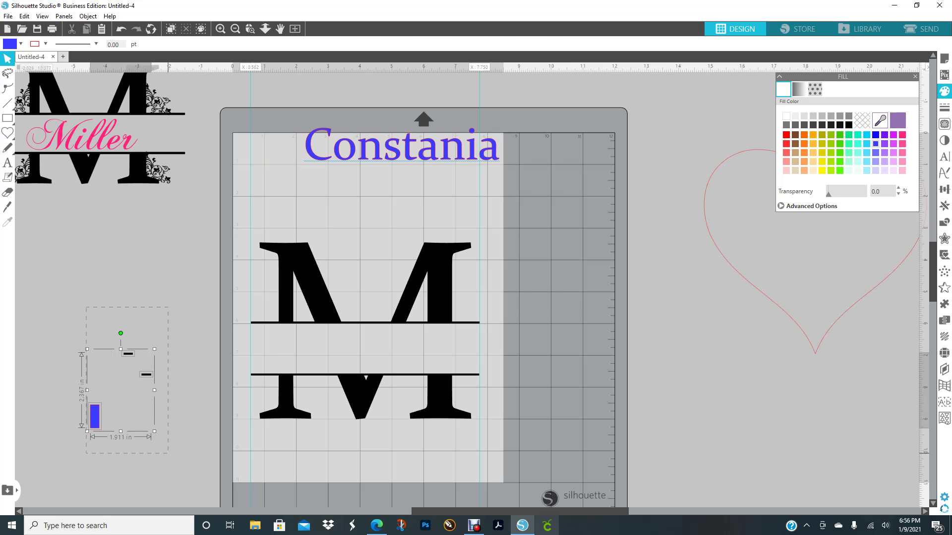
{"action": "key", "text": "Delete"}
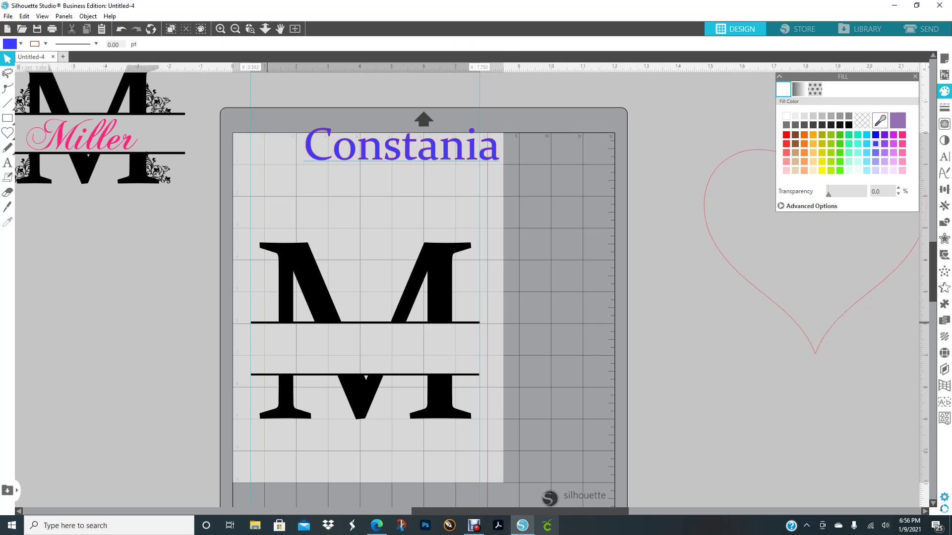
{"action": "left_click", "coordinate": [267, 323]}
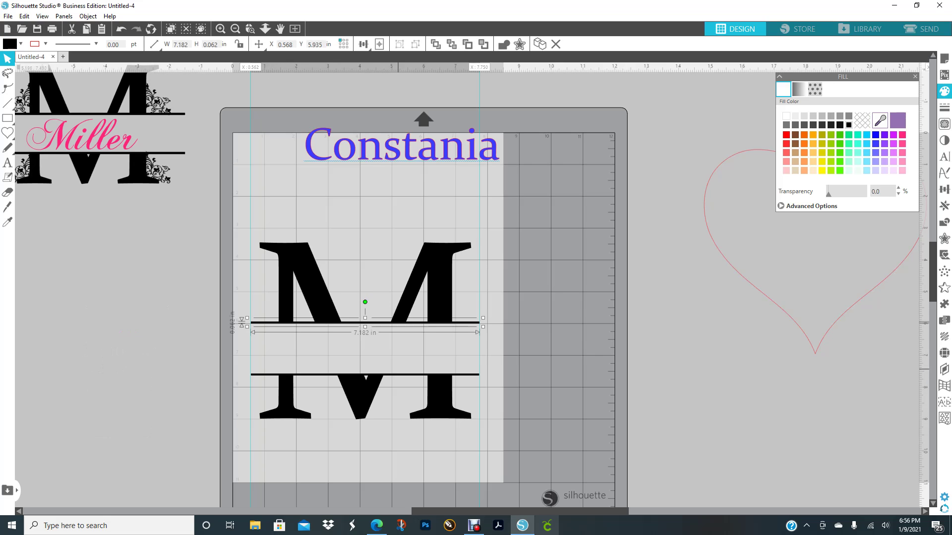
{"action": "left_click", "coordinate": [344, 342]}
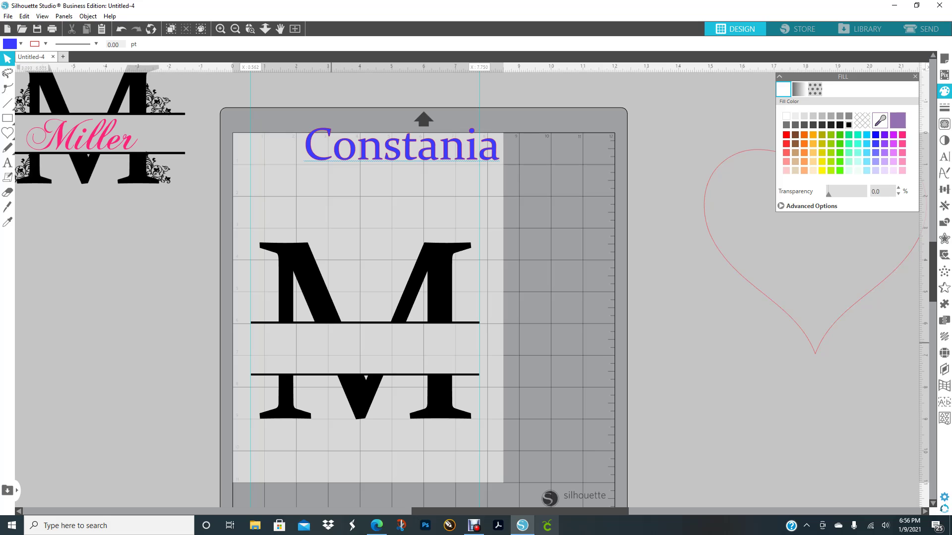
{"action": "left_click", "coordinate": [251, 350]}
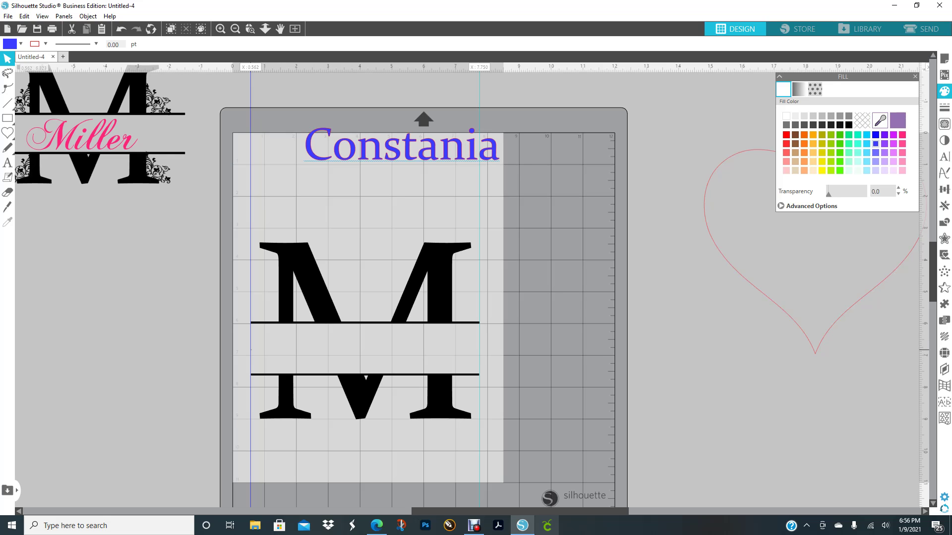
{"action": "left_click", "coordinate": [268, 323]}
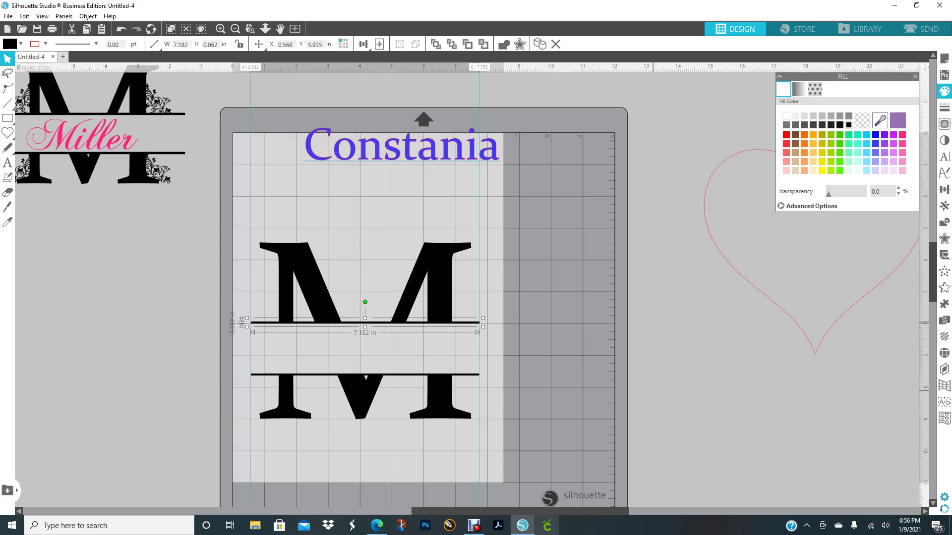
{"action": "left_click", "coordinate": [670, 391]}
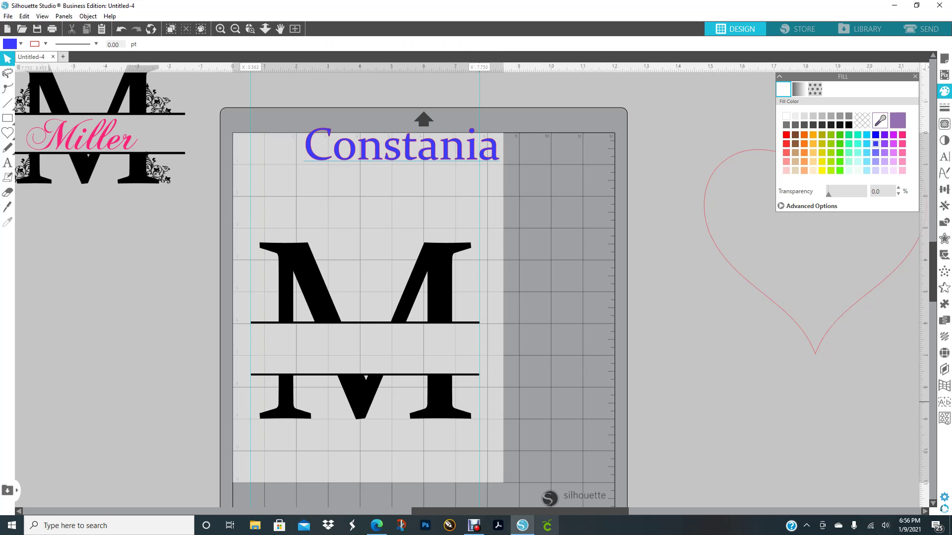
- Move both vertical guides off the design and delete them
{"action": "left_click_drag", "start_coordinate": [642, 411], "coordinate": [629, 411]}
{"action": "left_click_drag", "start_coordinate": [480, 394], "coordinate": [815, 348]}
{"action": "left_click_drag", "start_coordinate": [250, 340], "coordinate": [917, 366]}
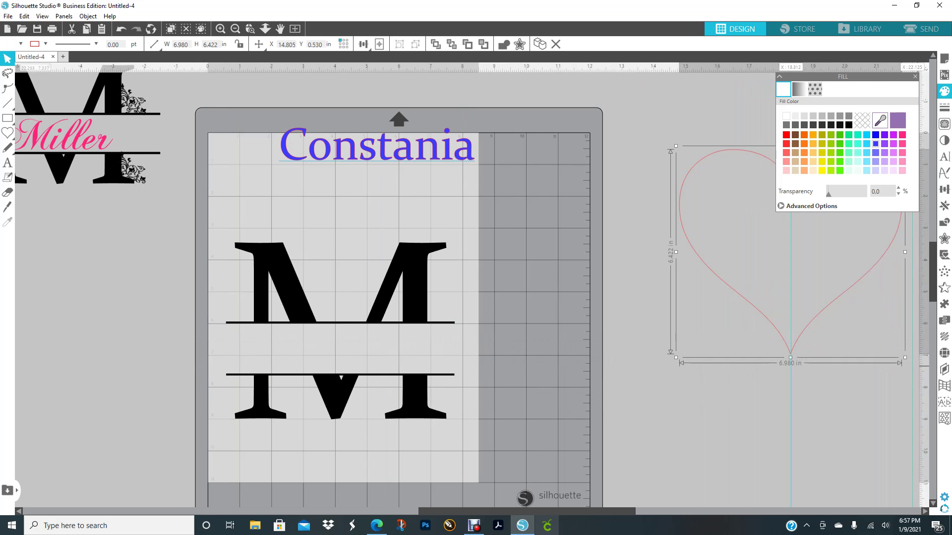
{"action": "right_click", "coordinate": [790, 388]}
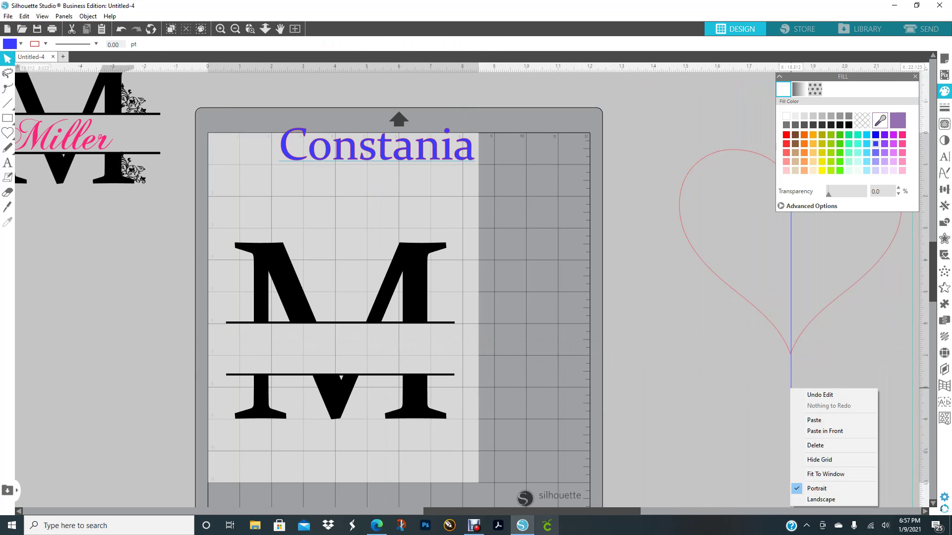
{"action": "left_click", "coordinate": [816, 445]}
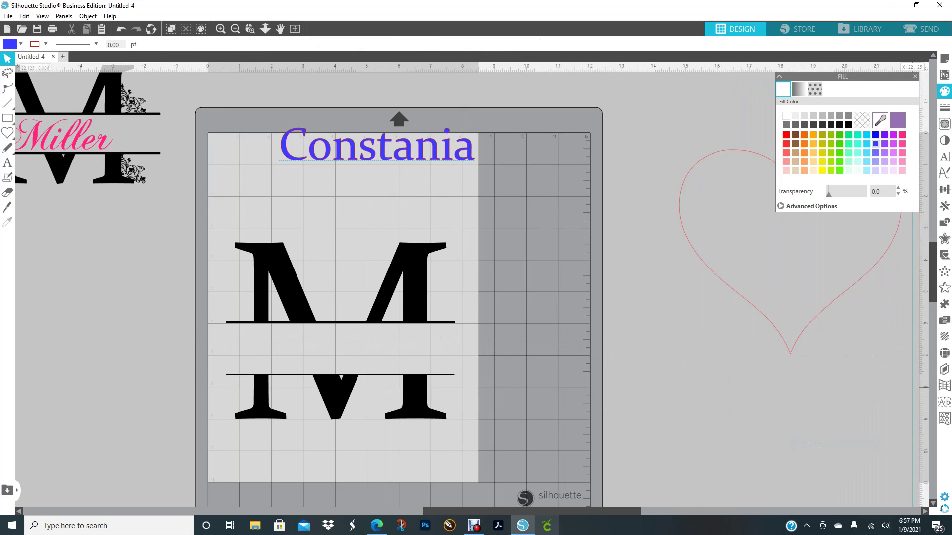
{"action": "right_click", "coordinate": [912, 386]}
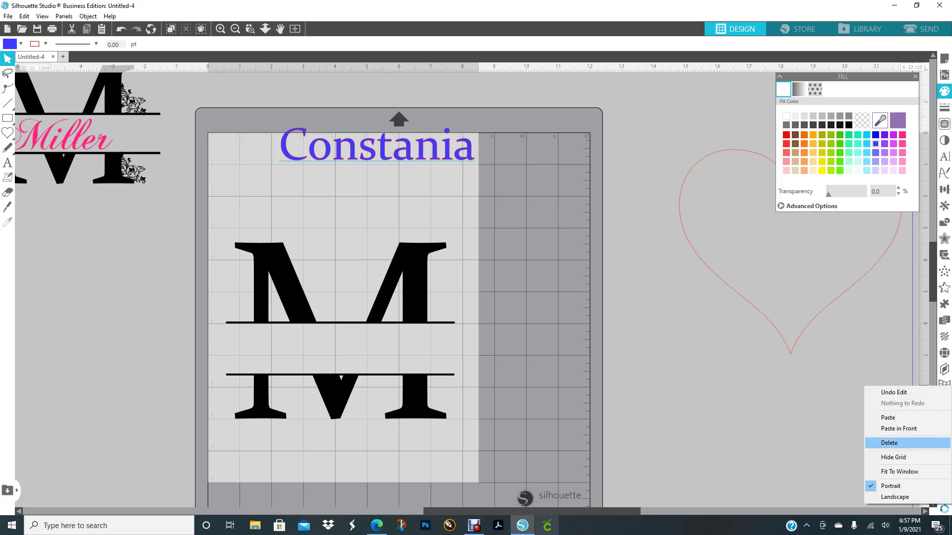
{"action": "left_click", "coordinate": [892, 443]}
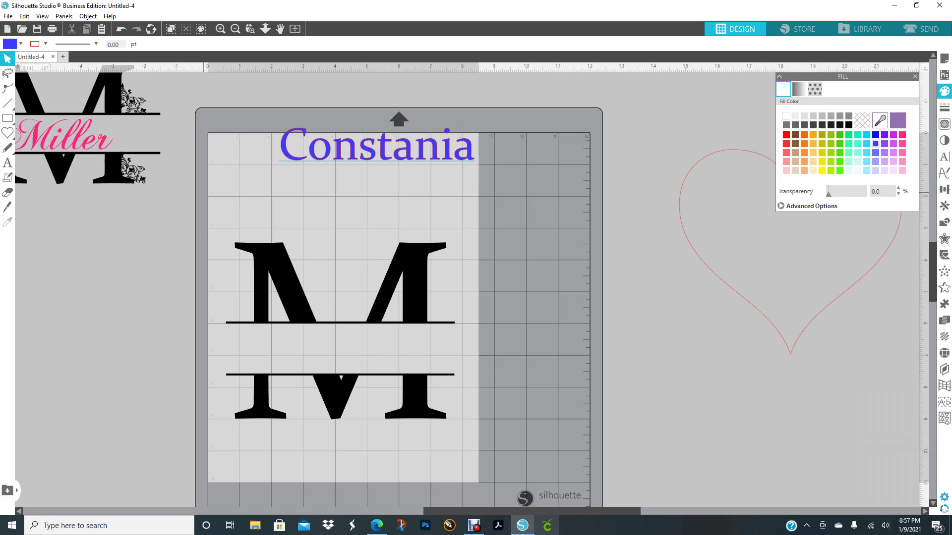
- Select all parts of the split M with its two bars and group them
{"action": "left_click_drag", "start_coordinate": [203, 193], "coordinate": [458, 378]}
{"action": "right_click", "coordinate": [349, 278]}
{"action": "left_click", "coordinate": [341, 178]}
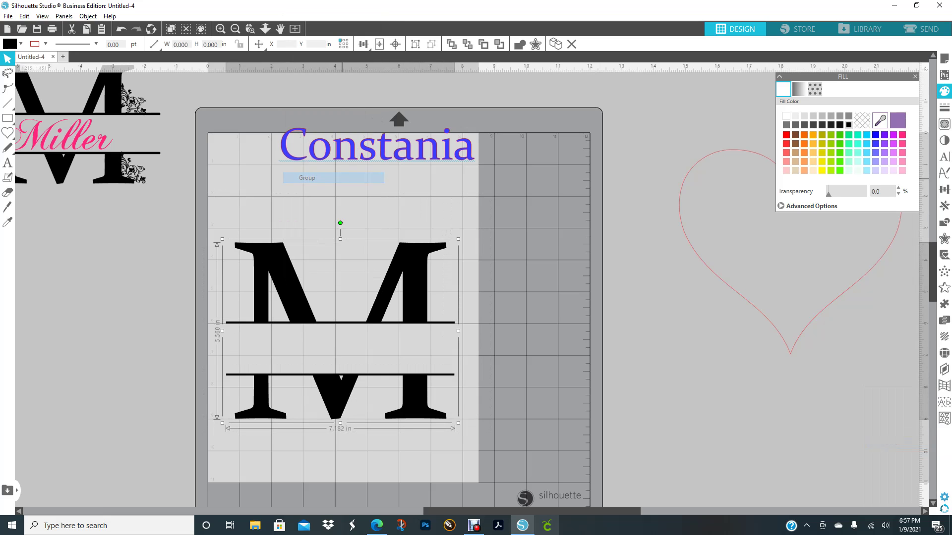
- Move the grouped split M slightly right and up on the page and deselect it
{"action": "left_click_drag", "start_coordinate": [426, 285], "coordinate": [440, 262]}
{"action": "left_click", "coordinate": [584, 296]}
{"action": "key", "text": "Escape"}
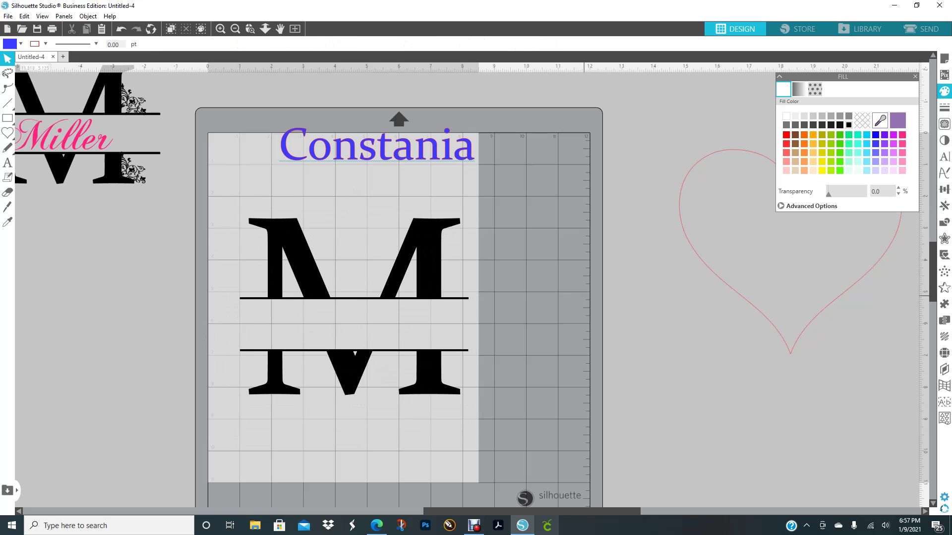
{"action": "left_click_drag", "start_coordinate": [347, 361], "coordinate": [348, 379]}
{"action": "key", "text": "Escape"}
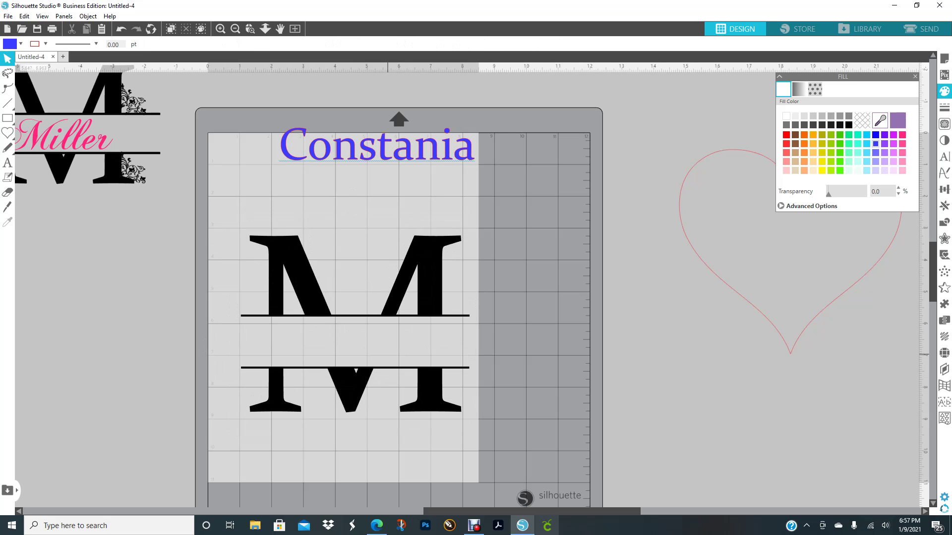
- Switch to Edge and close the enlarged flourish image to return to the Bing results for black and white flower clipart
{"action": "mouse_move", "coordinate": [544, 512]}
{"action": "left_mouse_down"}
{"action": "mouse_move", "coordinate": [528, 511]}
{"action": "mouse_move", "coordinate": [545, 512]}
{"action": "left_mouse_up"}
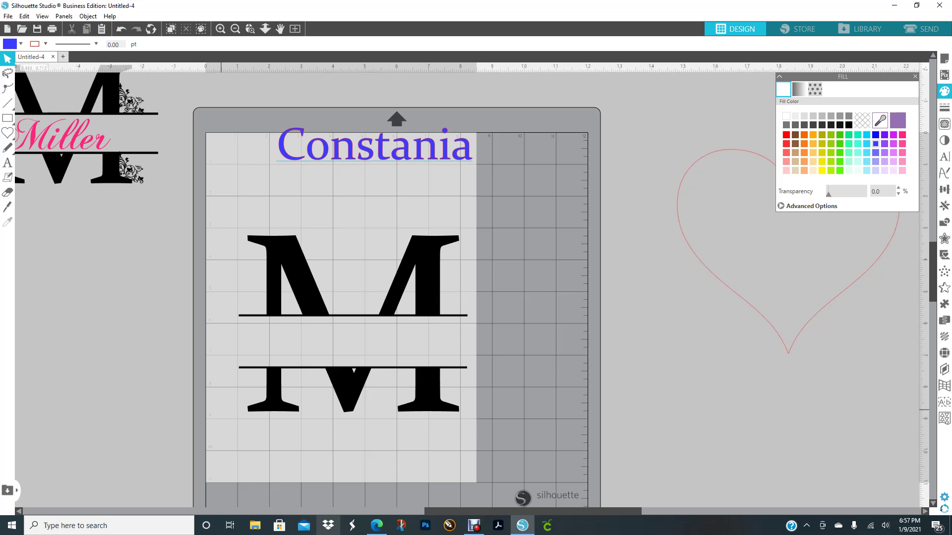
{"action": "mouse_move", "coordinate": [456, 512]}
{"action": "left_mouse_down"}
{"action": "mouse_move", "coordinate": [393, 512]}
{"action": "mouse_move", "coordinate": [401, 511]}
{"action": "left_mouse_up"}
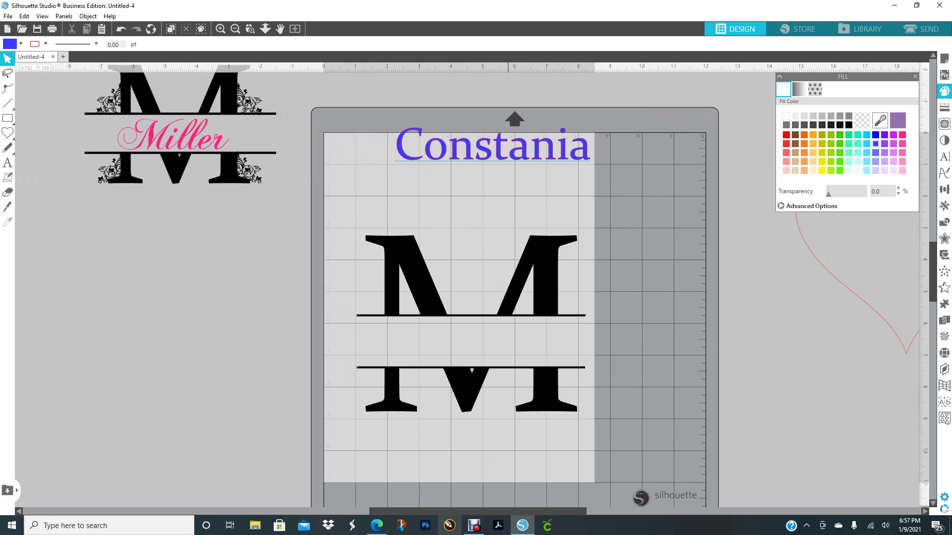
{"action": "scroll", "coordinate": [466, 289], "scroll_direction": "right", "scroll_amount": 2}
{"action": "left_click", "coordinate": [377, 526]}
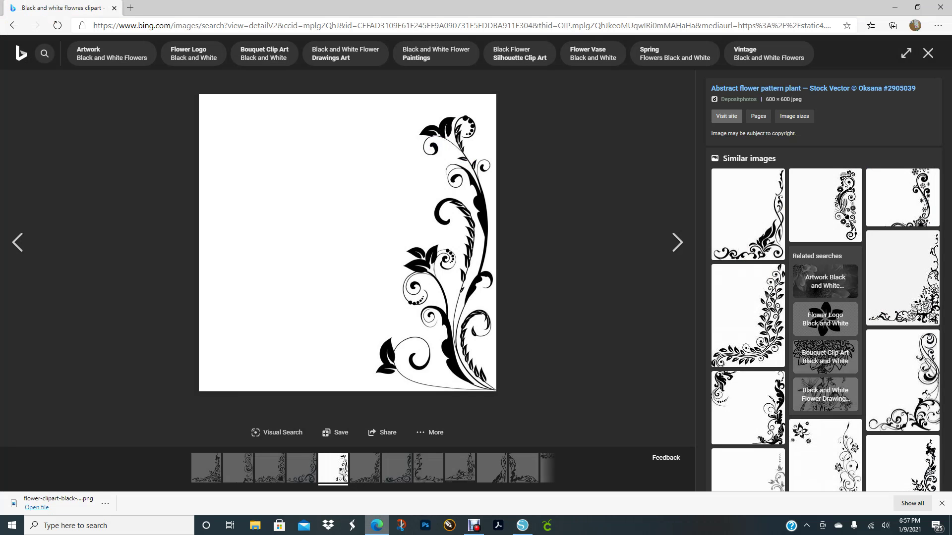
{"action": "left_click", "coordinate": [928, 53]}
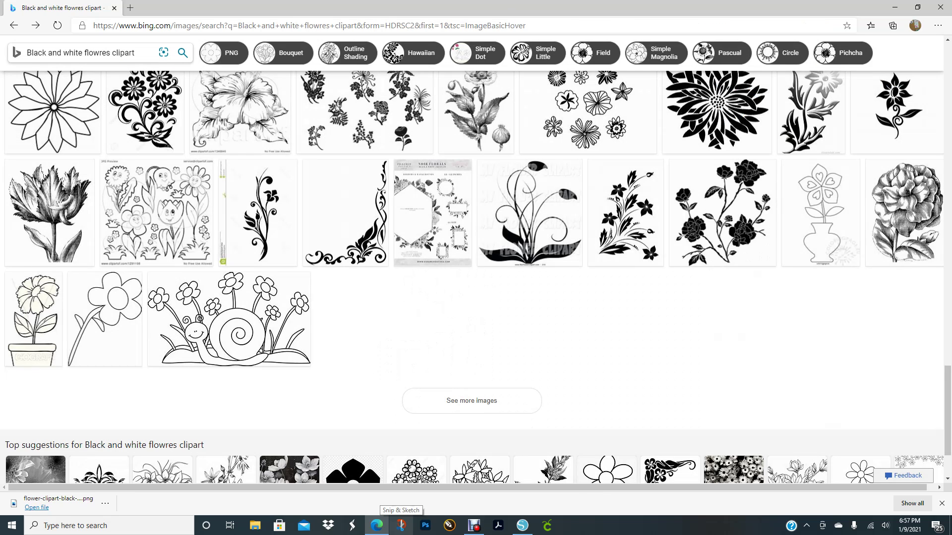
- Look back through the flower clipart results and open the upright black floral corner design with butterflies
{"action": "scroll", "coordinate": [347, 248], "scroll_direction": "up", "scroll_amount": 12}
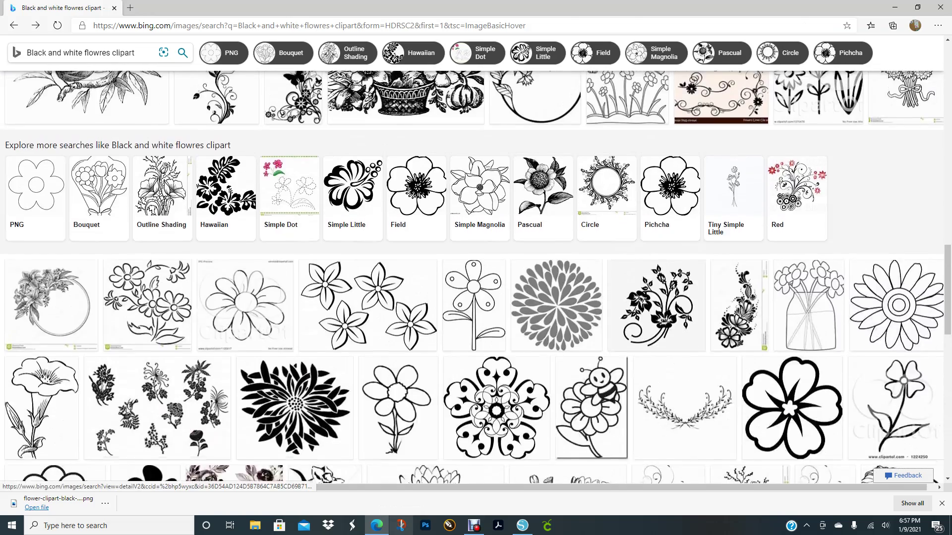
{"action": "scroll", "coordinate": [472, 278], "scroll_direction": "up", "scroll_amount": 6}
{"action": "scroll", "coordinate": [471, 278], "scroll_direction": "down", "scroll_amount": 1}
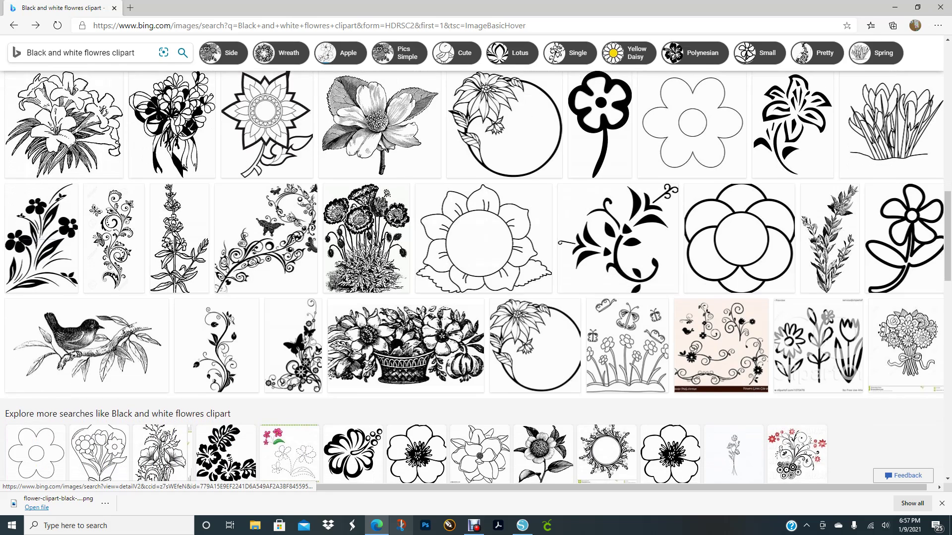
{"action": "scroll", "coordinate": [484, 278], "scroll_direction": "down", "scroll_amount": 1}
{"action": "left_click", "coordinate": [294, 283]}
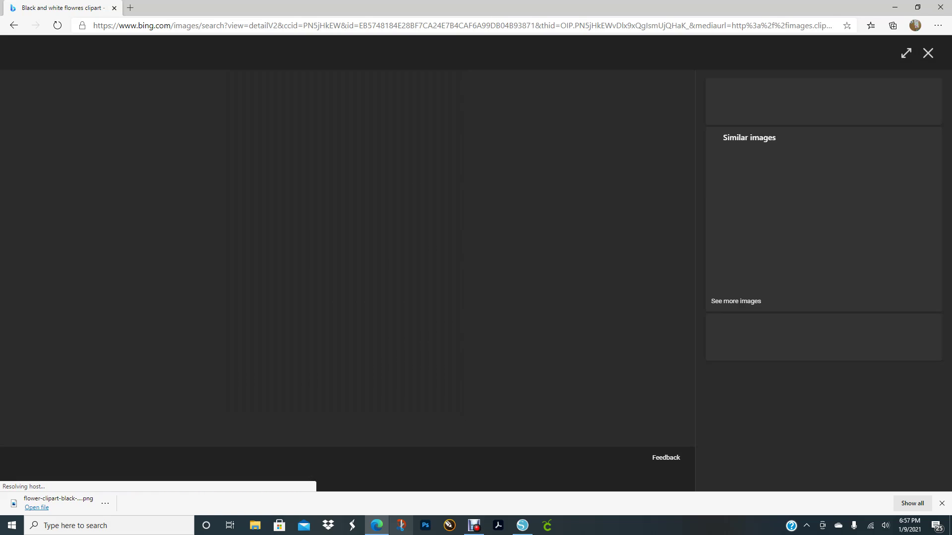
- Close the enlarged butterfly corner design and return to the flower clipart results
{"action": "right_click", "coordinate": [396, 322]}
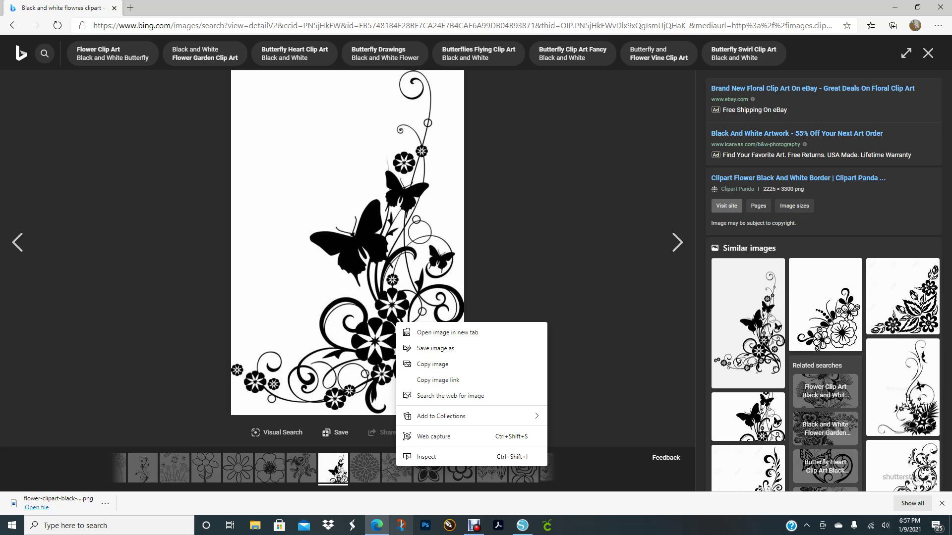
{"action": "key", "text": "Escape"}
{"action": "key", "text": "Escape"}
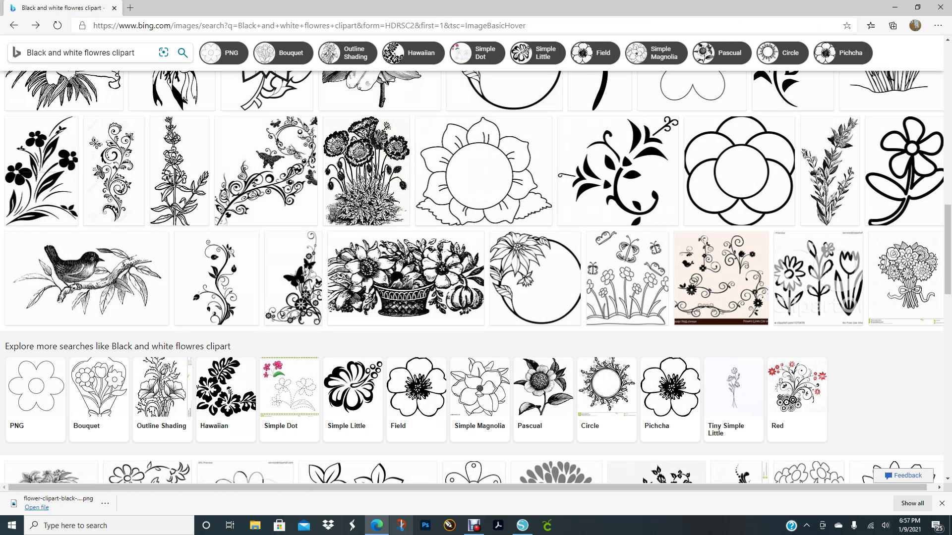
- Refine the image search to "Black and white flowres clipart jpg"
{"action": "scroll", "coordinate": [446, 322], "scroll_direction": "up", "scroll_amount": 4}
{"action": "scroll", "coordinate": [495, 248], "scroll_direction": "up", "scroll_amount": 10}
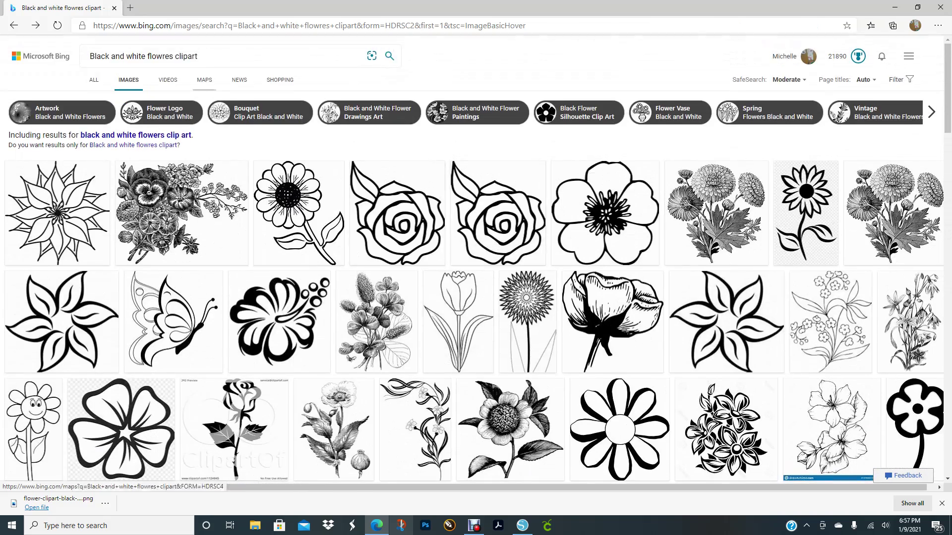
{"action": "left_click", "coordinate": [206, 56]}
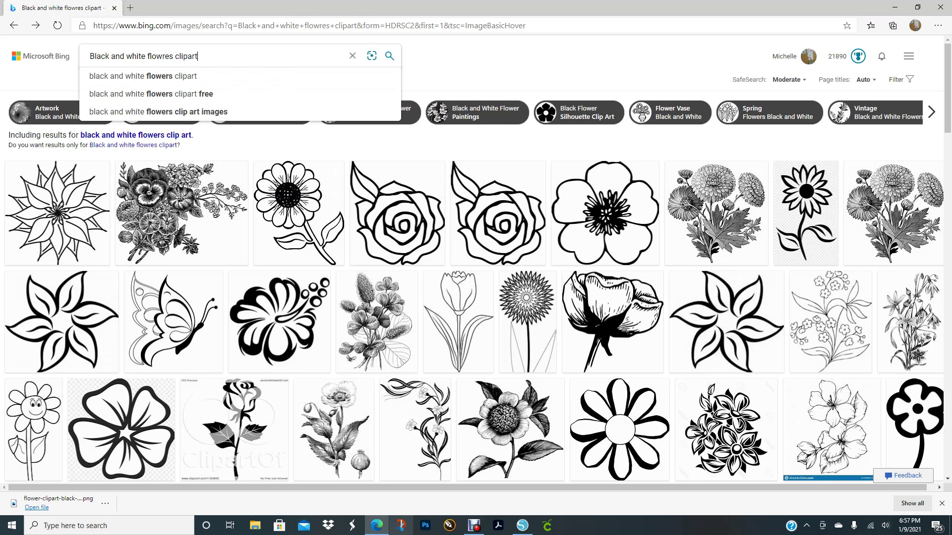
{"action": "type", "text": "jpg"}
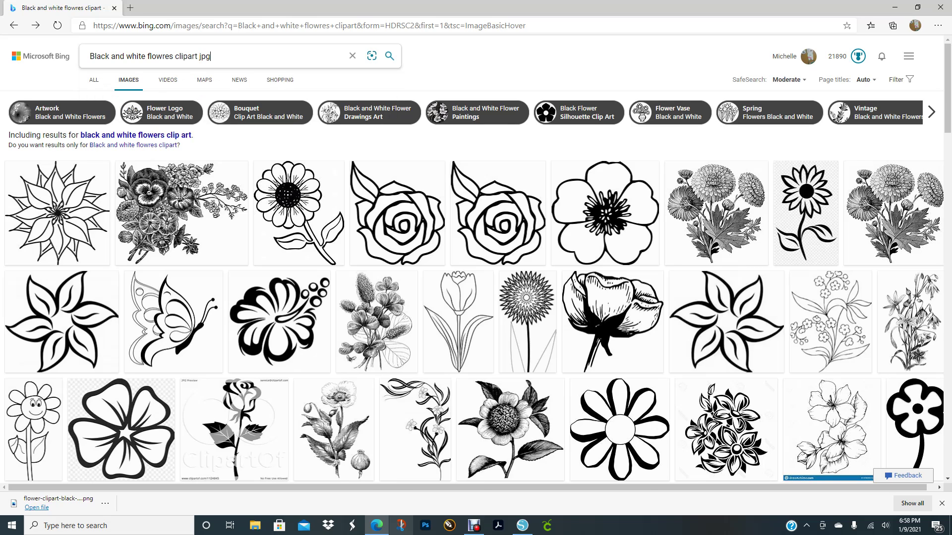
{"action": "key", "text": "Return"}
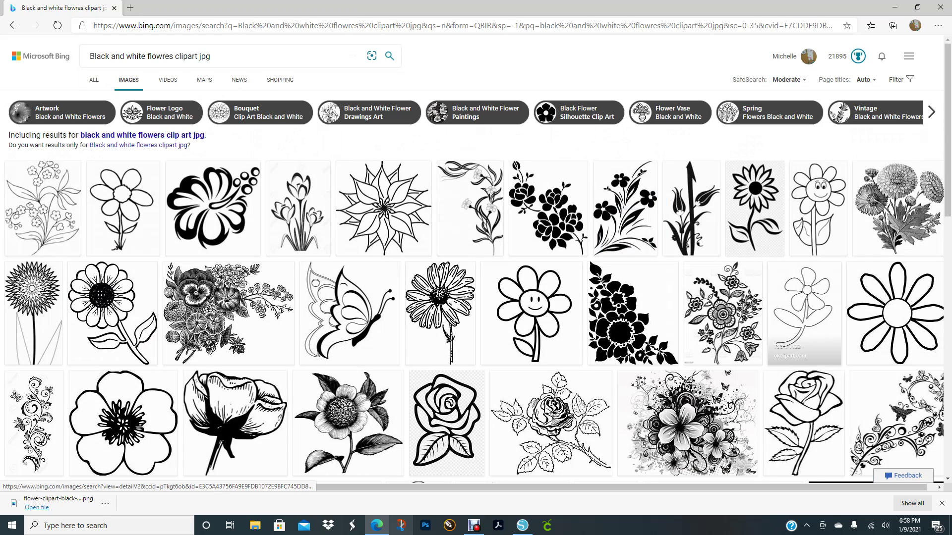
- Browse the JPG clipart results, open the black floral corner with one large bloom and leaves, and copy the image
{"action": "scroll", "coordinate": [724, 347], "scroll_direction": "down", "scroll_amount": 4}
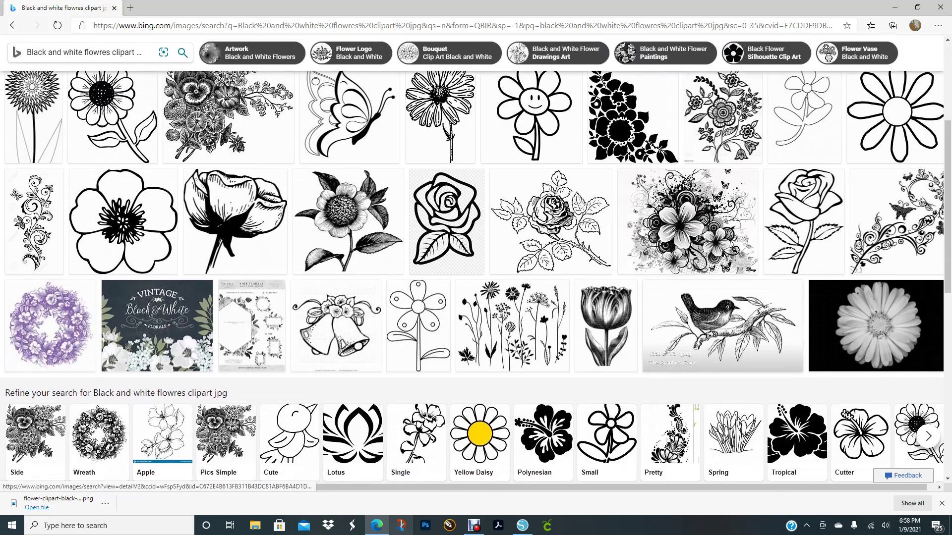
{"action": "scroll", "coordinate": [684, 327], "scroll_direction": "up", "scroll_amount": 4}
{"action": "scroll", "coordinate": [684, 328], "scroll_direction": "down", "scroll_amount": 7}
{"action": "scroll", "coordinate": [669, 307], "scroll_direction": "down", "scroll_amount": 10}
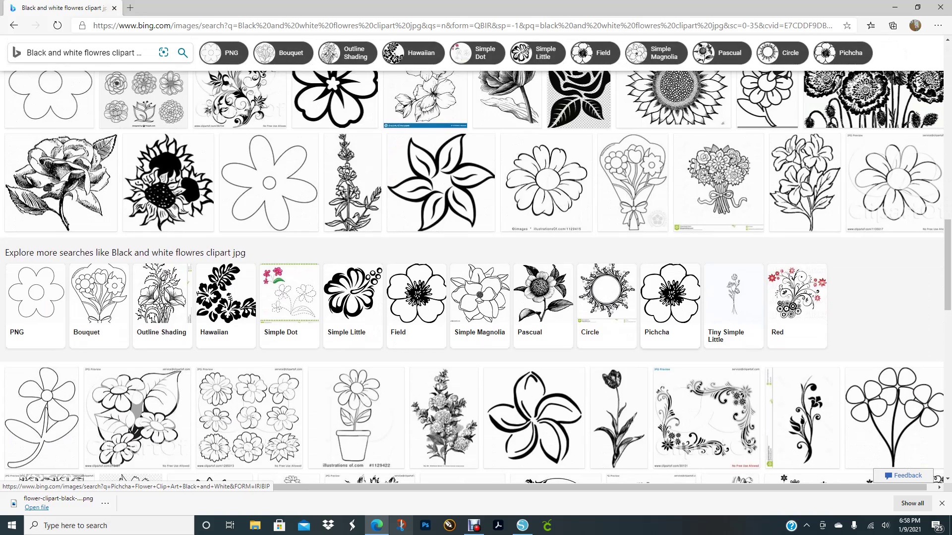
{"action": "scroll", "coordinate": [670, 308], "scroll_direction": "down", "scroll_amount": 9}
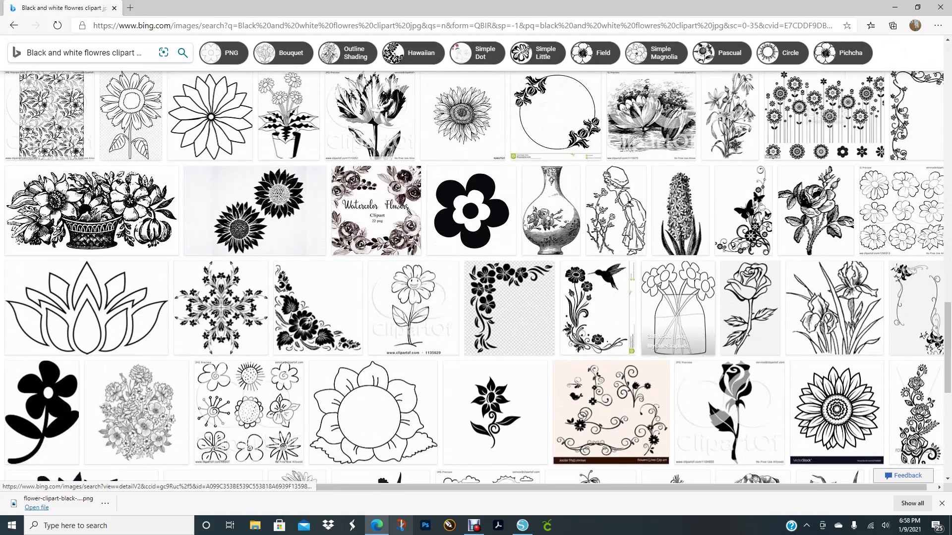
{"action": "left_click", "coordinate": [318, 307]}
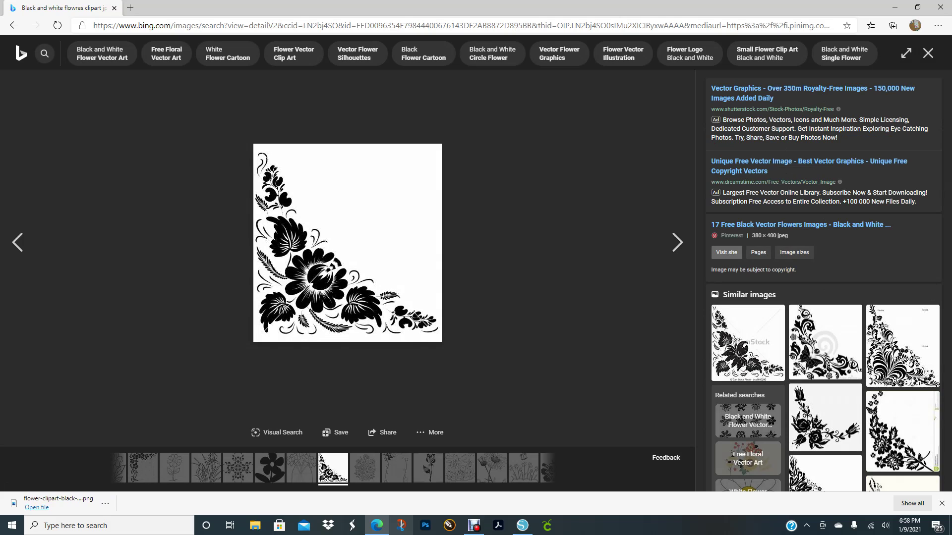
{"action": "right_click", "coordinate": [346, 275]}
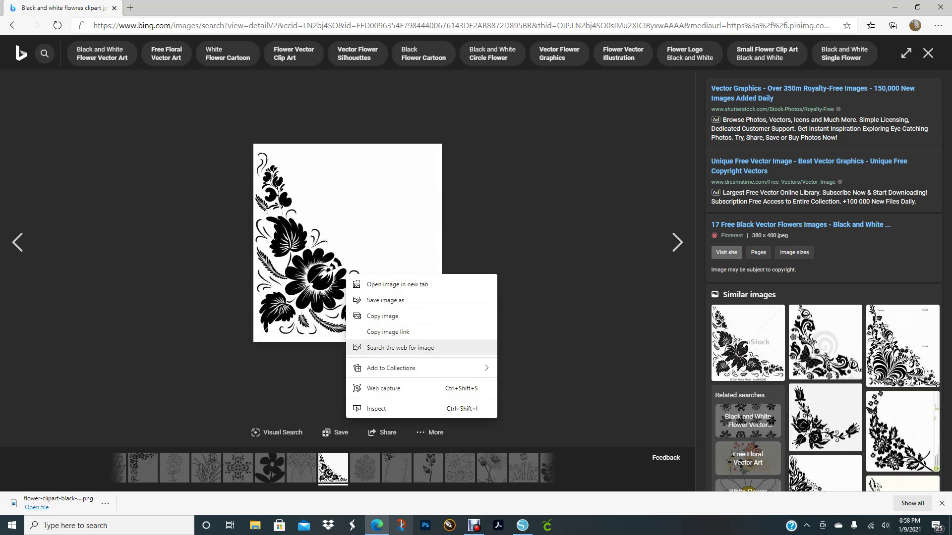
{"action": "left_click", "coordinate": [382, 315]}
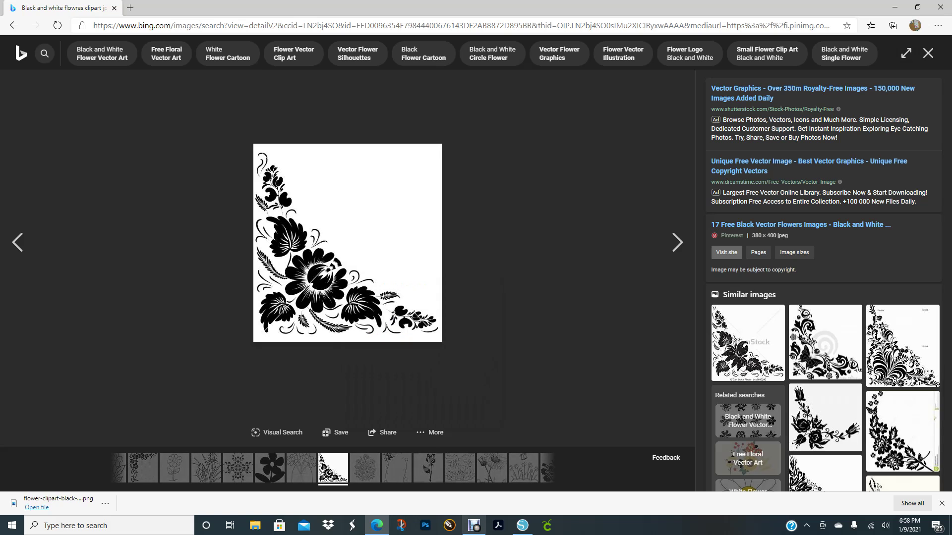
- Switch to Silhouette Studio, paste the floral corner image and move it off the page, beside the split M
{"action": "left_click", "coordinate": [522, 525]}
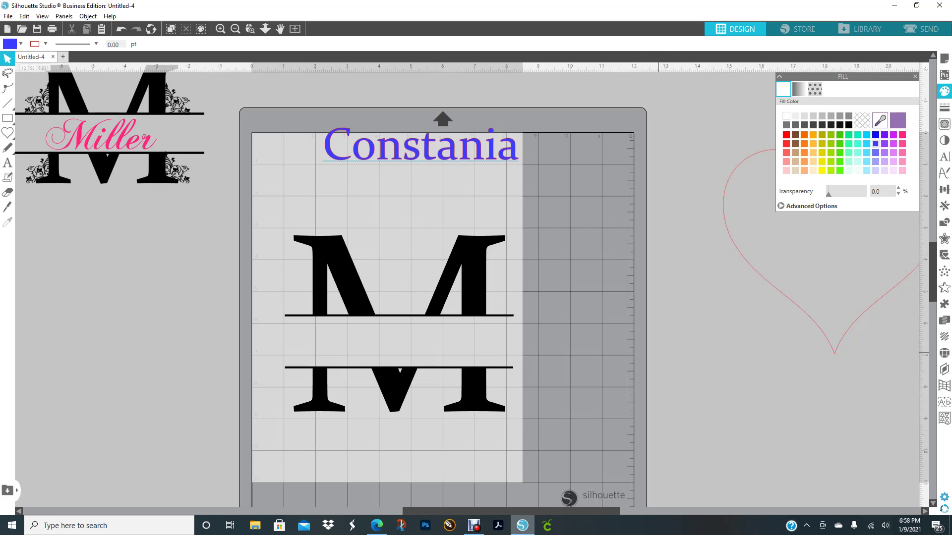
{"action": "key", "text": "ctrl+v"}
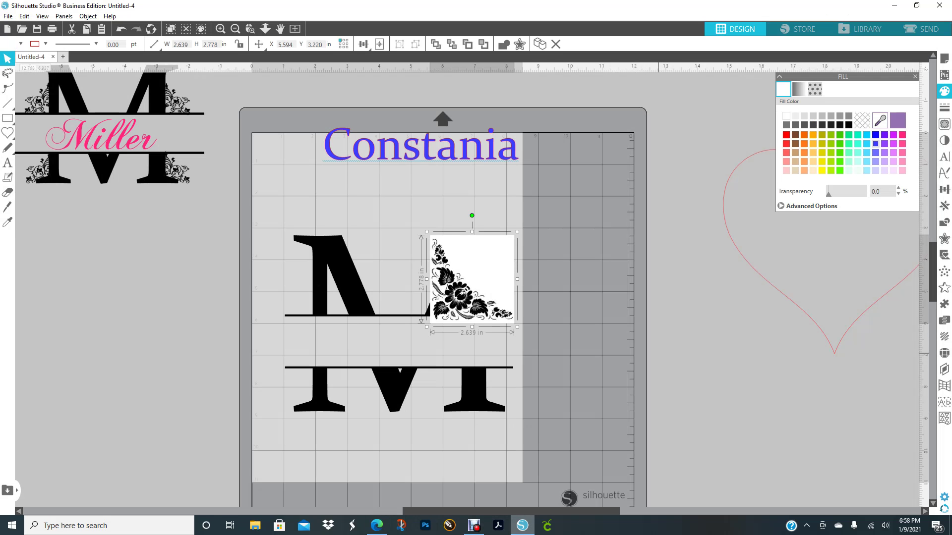
{"action": "left_click_drag", "start_coordinate": [486, 274], "coordinate": [628, 288]}
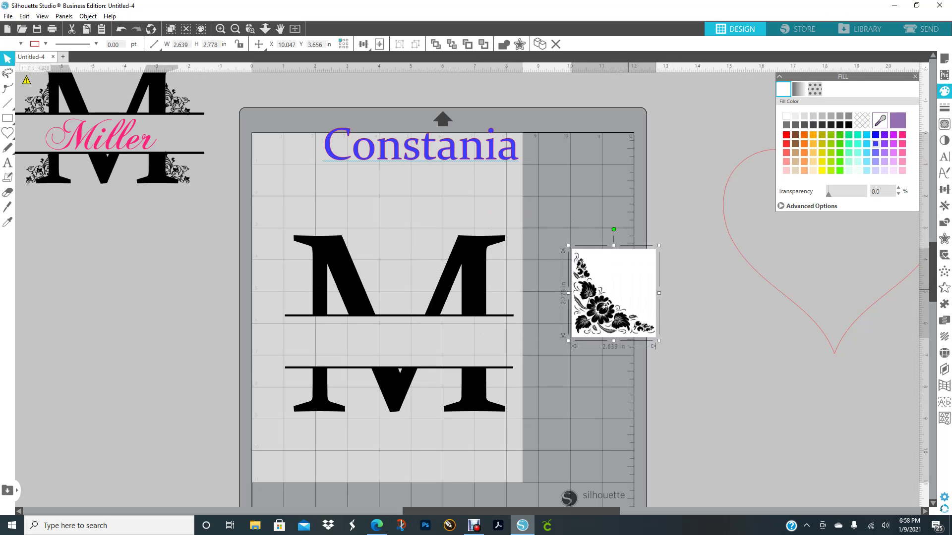
- Enlarge the pasted floral corner to about 3.97 by 4.18 in and place it in the empty area beside the cutting mat
{"action": "left_click_drag", "start_coordinate": [568, 341], "coordinate": [526, 385]}
{"action": "left_click_drag", "start_coordinate": [575, 337], "coordinate": [654, 419]}
{"action": "left_click_drag", "start_coordinate": [836, 347], "coordinate": [9, 442]}
{"action": "left_click", "coordinate": [174, 446]}
{"action": "left_click_drag", "start_coordinate": [384, 512], "coordinate": [512, 512]}
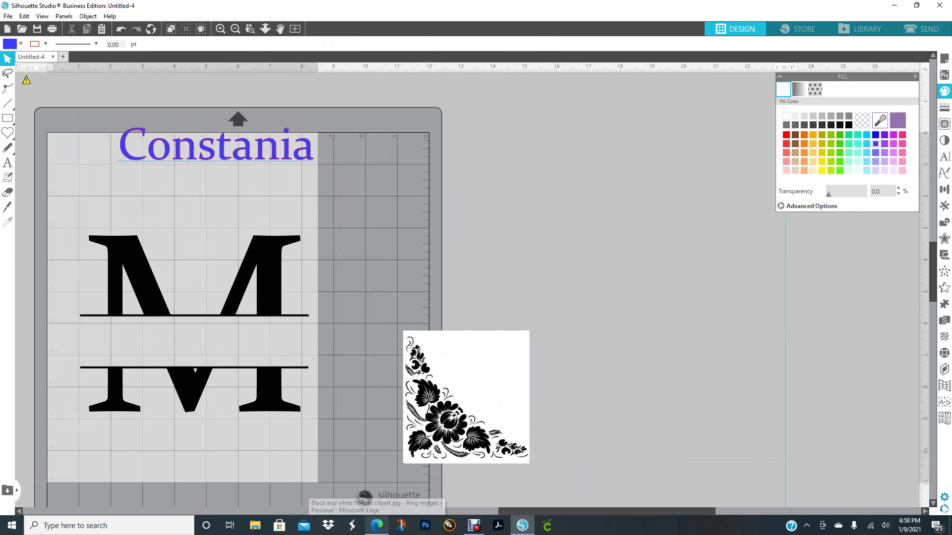
{"action": "left_click_drag", "start_coordinate": [491, 363], "coordinate": [568, 252]}
{"action": "left_click", "coordinate": [694, 224]}
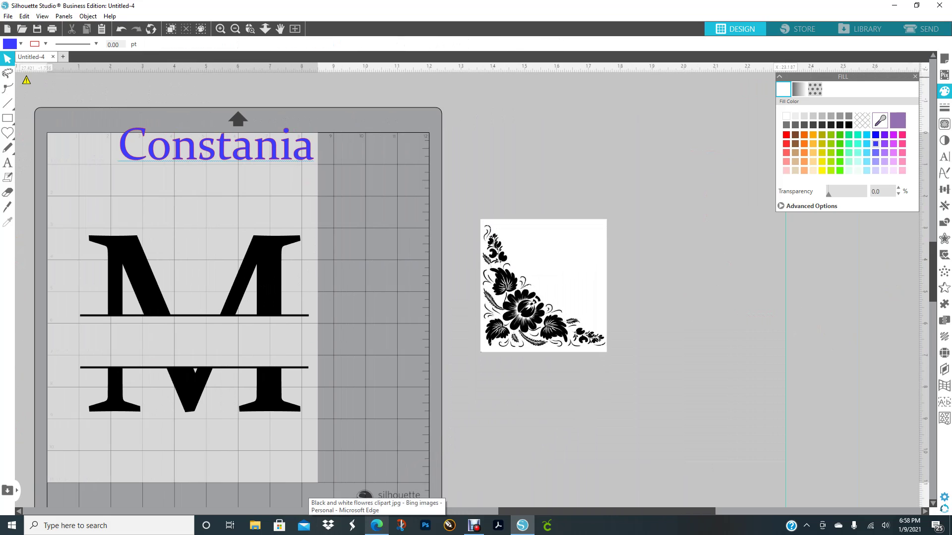
- Close the fill settings, enlarge the floral corner to about 5.12 by 5.39 in, and shift it slightly upward
{"action": "left_click", "coordinate": [914, 77]}
{"action": "left_click", "coordinate": [580, 327]}
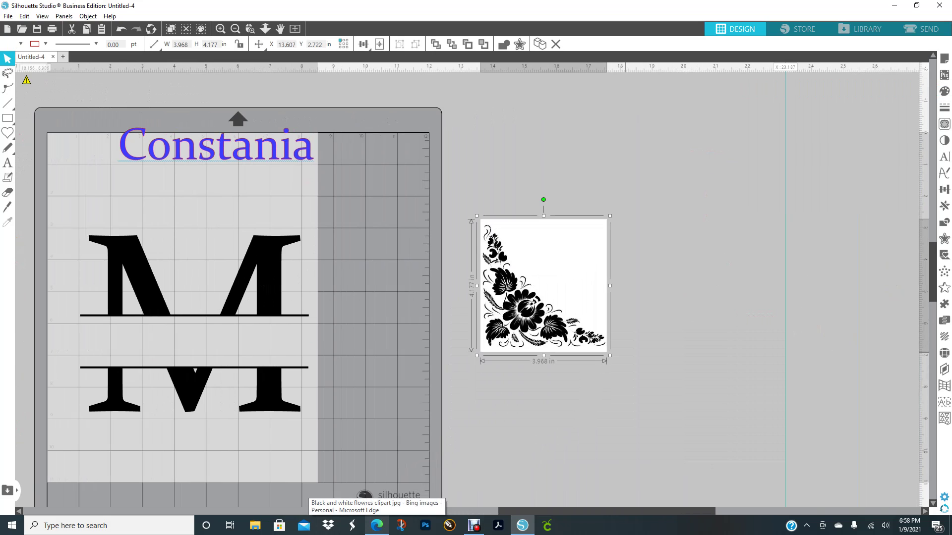
{"action": "left_click_drag", "start_coordinate": [610, 356], "coordinate": [647, 395]}
{"action": "right_click", "coordinate": [784, 371]}
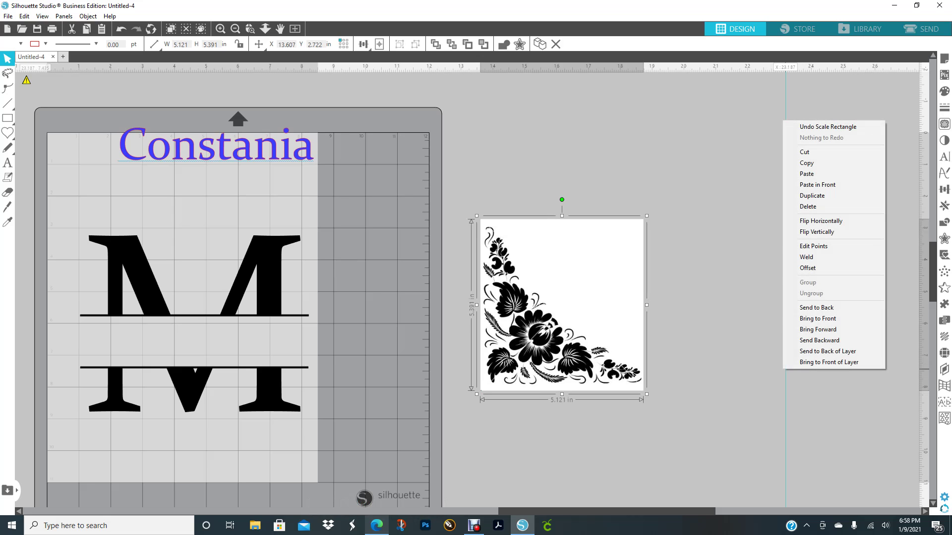
{"action": "left_click", "coordinate": [781, 372]}
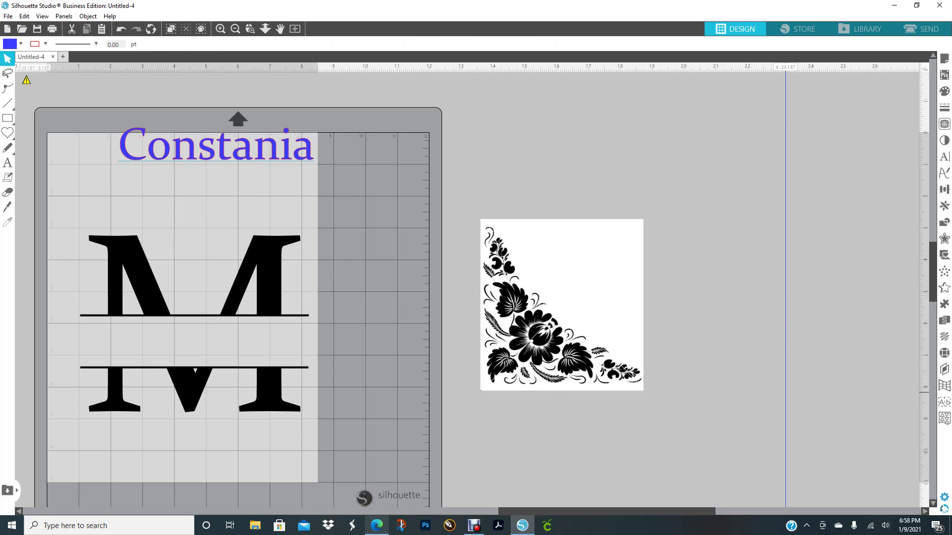
{"action": "right_click", "coordinate": [787, 394]}
{"action": "left_click", "coordinate": [811, 450]}
{"action": "left_click_drag", "start_coordinate": [615, 323], "coordinate": [608, 273]}
{"action": "left_click", "coordinate": [754, 238]}
- Trace the whole floral corner image with a threshold of 64% and move the original picture away from the traced outline
{"action": "left_click", "coordinate": [945, 124]}
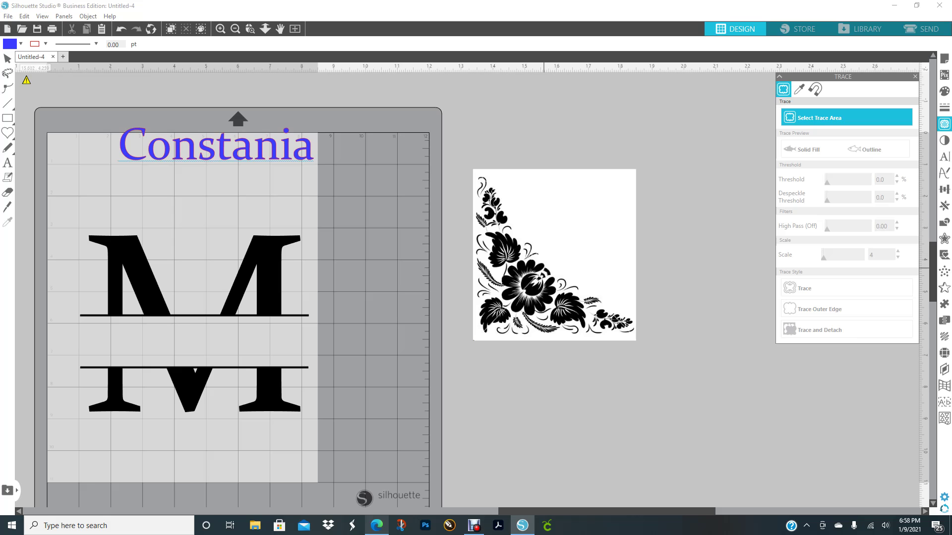
{"action": "mouse_move", "coordinate": [448, 151]}
{"action": "left_mouse_down"}
{"action": "mouse_move", "coordinate": [625, 188]}
{"action": "mouse_move", "coordinate": [661, 354]}
{"action": "left_mouse_up"}
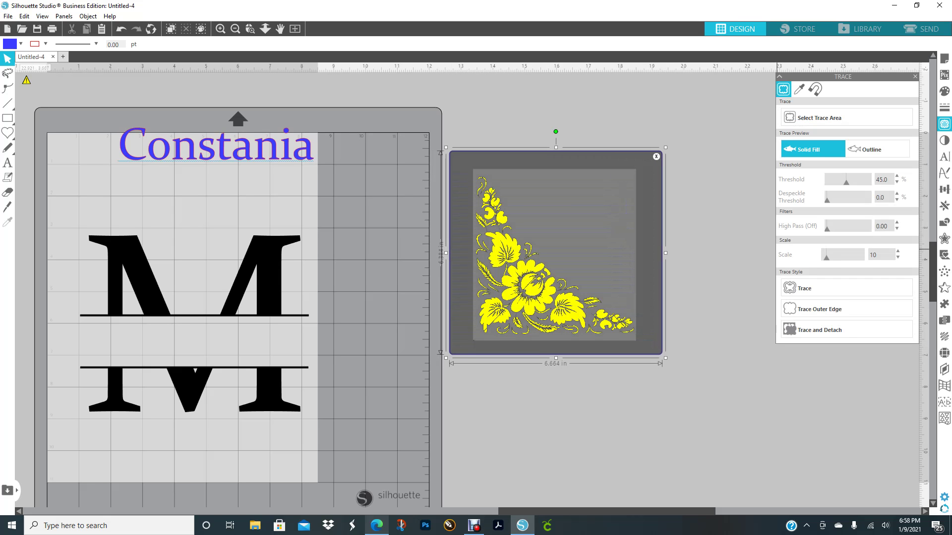
{"action": "left_click_drag", "start_coordinate": [846, 182], "coordinate": [854, 183]}
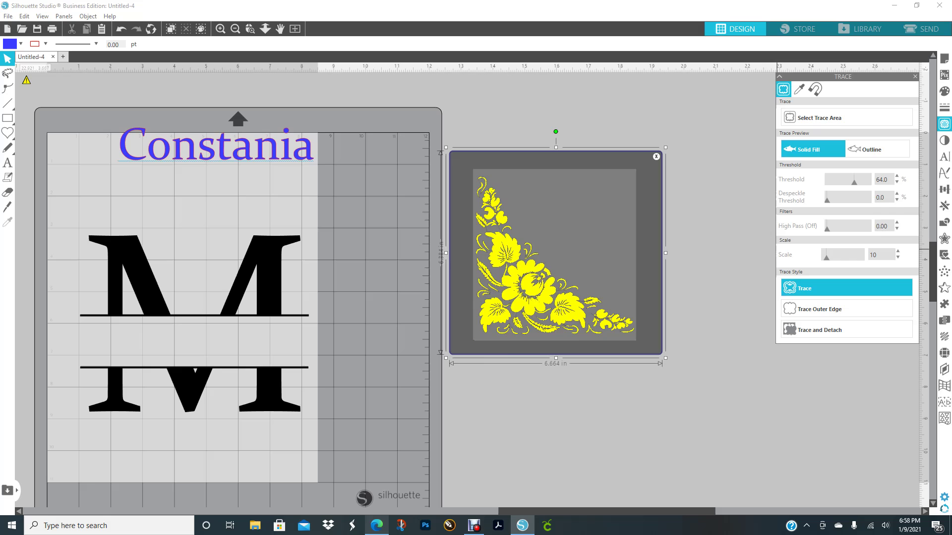
{"action": "left_click", "coordinate": [804, 288]}
{"action": "left_click_drag", "start_coordinate": [555, 255], "coordinate": [806, 352]}
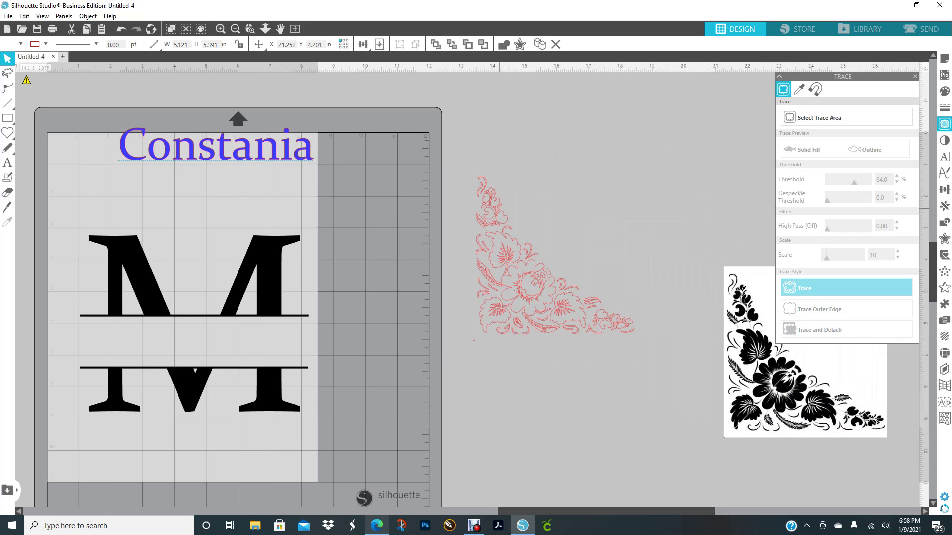
- Release the traced floral outline's compound path and delete the stray speck at its lower-left corner
{"action": "left_click", "coordinate": [474, 341]}
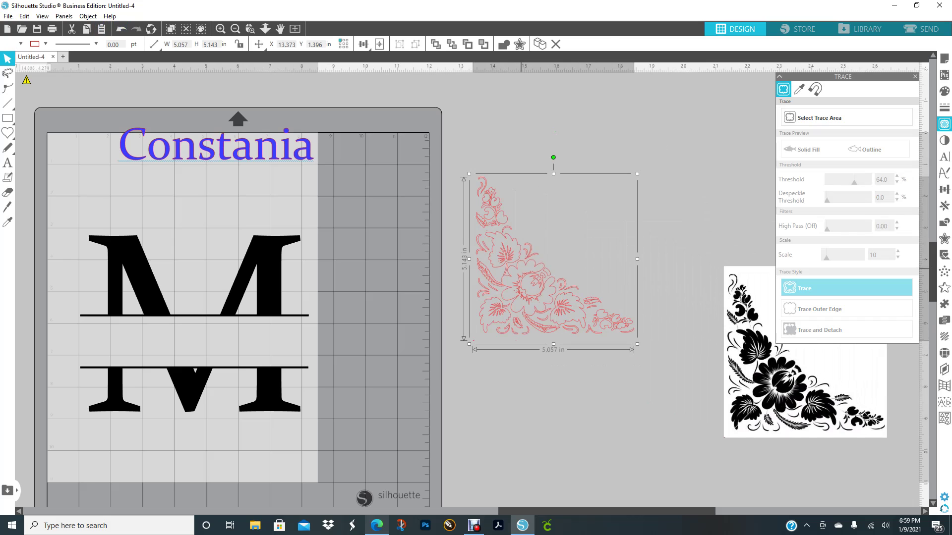
{"action": "right_click", "coordinate": [505, 273]}
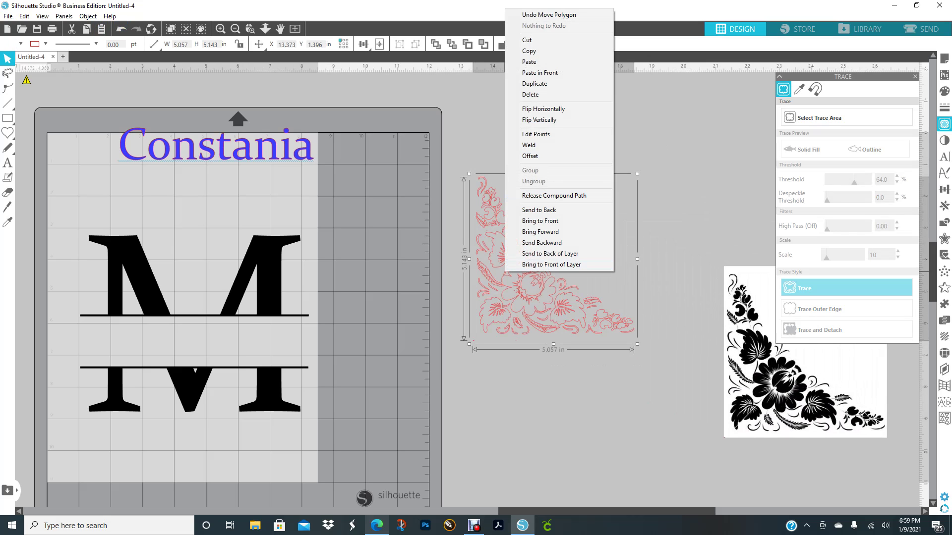
{"action": "left_click", "coordinate": [554, 196]}
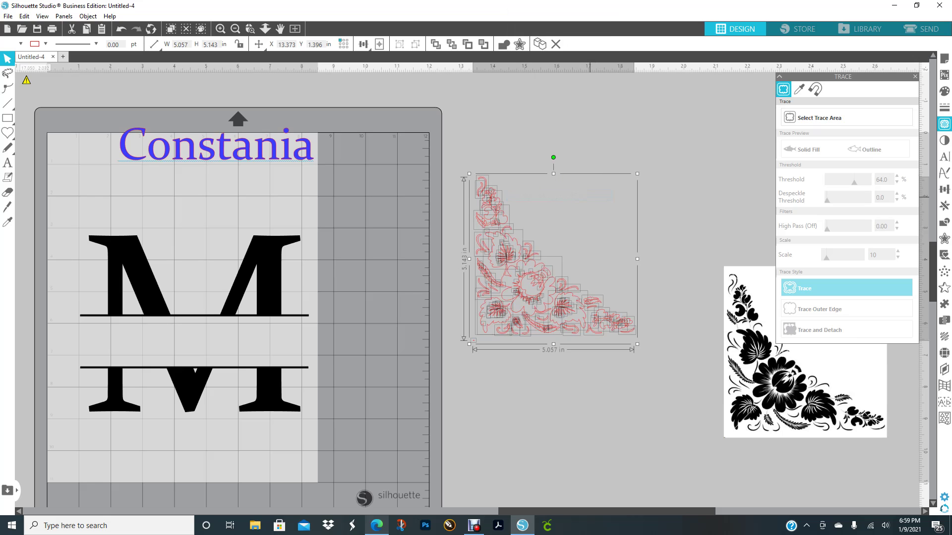
{"action": "left_click", "coordinate": [575, 431]}
{"action": "left_click_drag", "start_coordinate": [462, 333], "coordinate": [479, 355]}
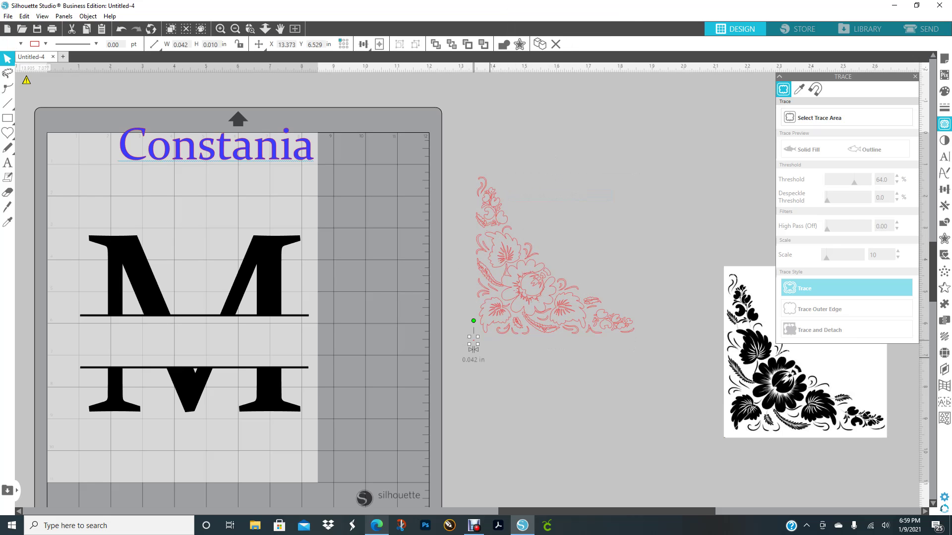
{"action": "key", "text": "Delete"}
- Select all pieces of the traced floral corner and fill them with black
{"action": "mouse_move", "coordinate": [449, 139]}
{"action": "left_mouse_down"}
{"action": "mouse_move", "coordinate": [628, 343]}
{"action": "mouse_move", "coordinate": [642, 347]}
{"action": "left_mouse_up"}
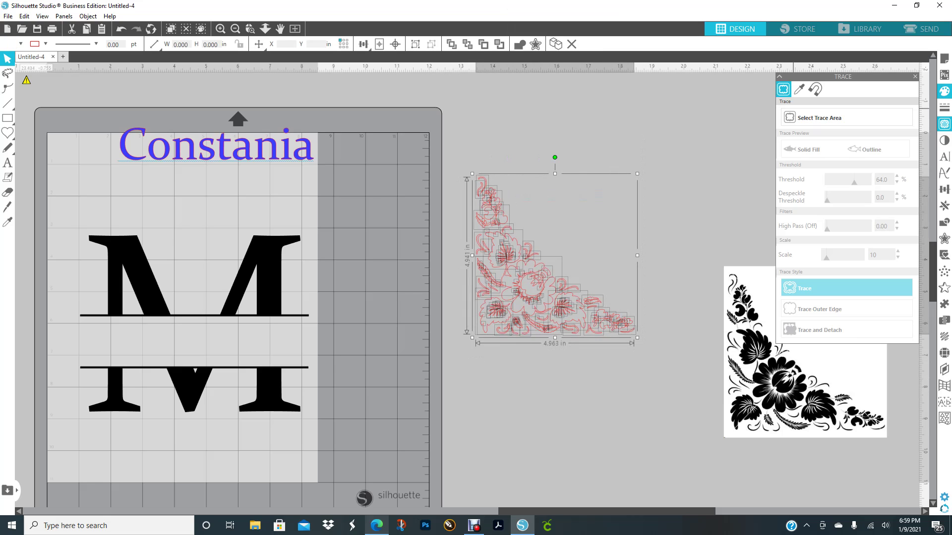
{"action": "left_click", "coordinate": [945, 91]}
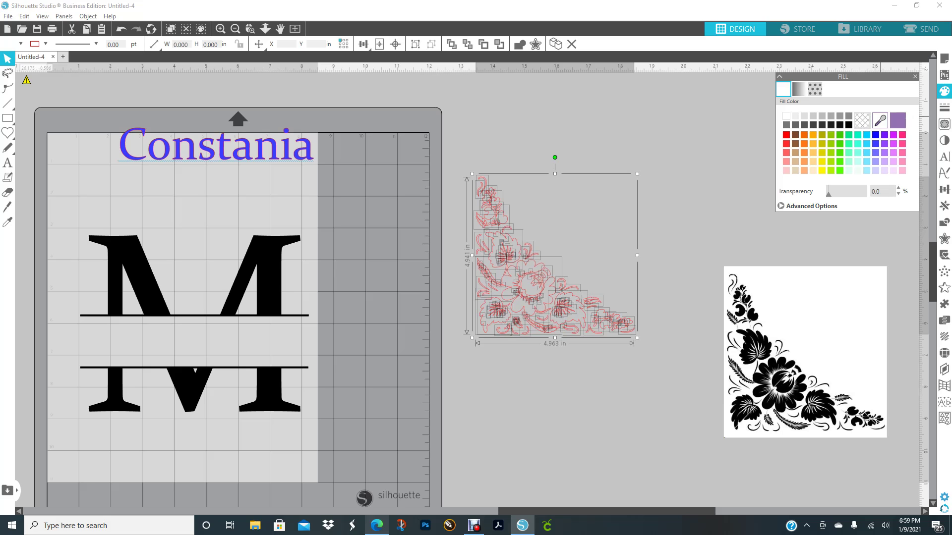
{"action": "left_click", "coordinate": [848, 125]}
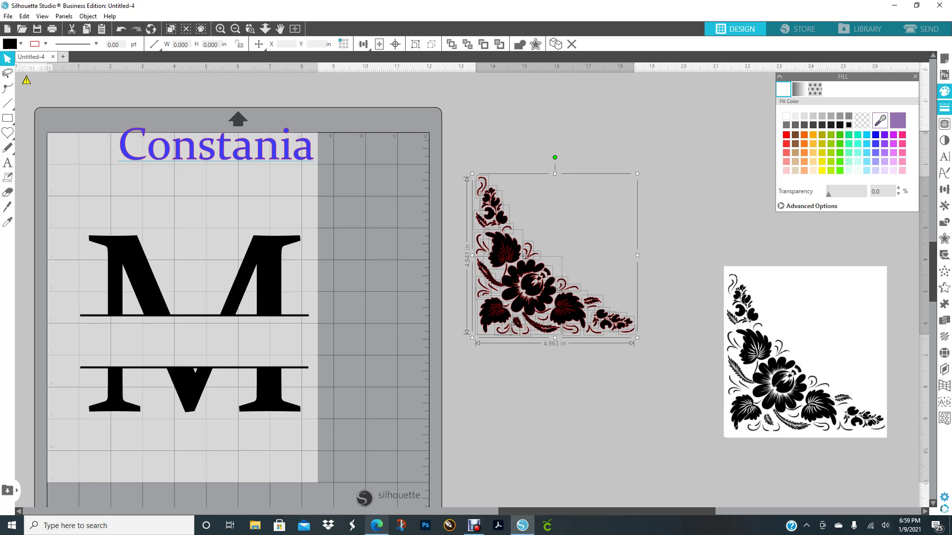
- Set the line color of the traced floral pieces to black and combine them into a compound path
{"action": "left_click", "coordinate": [944, 107]}
{"action": "left_click", "coordinate": [799, 89]}
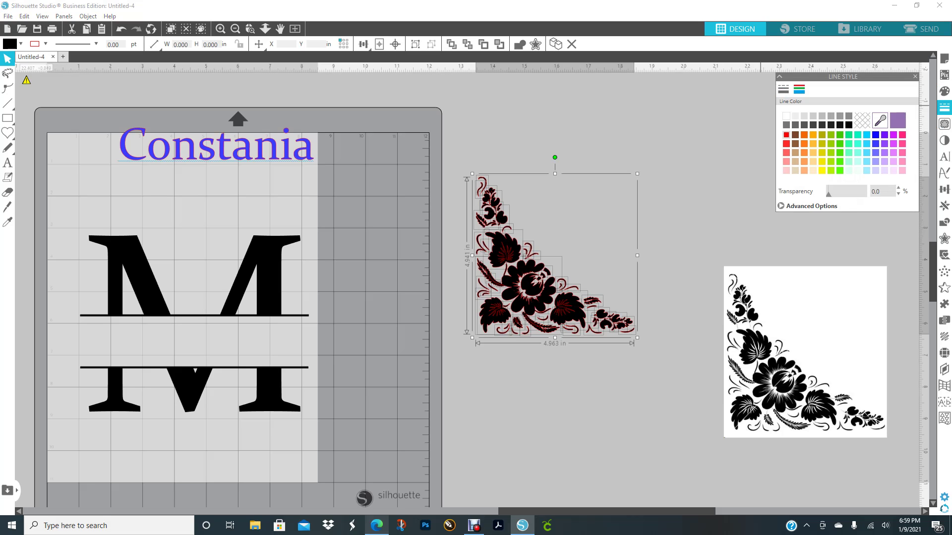
{"action": "left_click", "coordinate": [849, 125]}
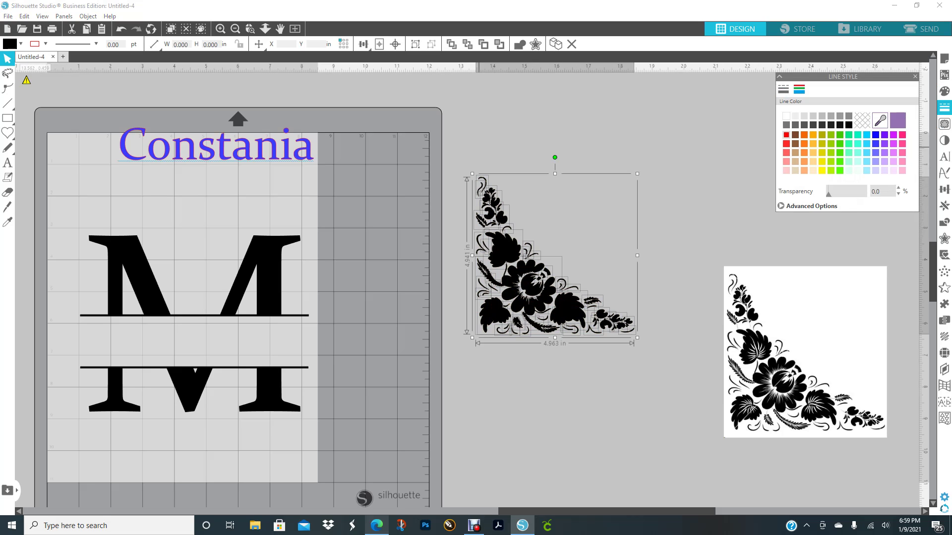
{"action": "right_click", "coordinate": [510, 294]}
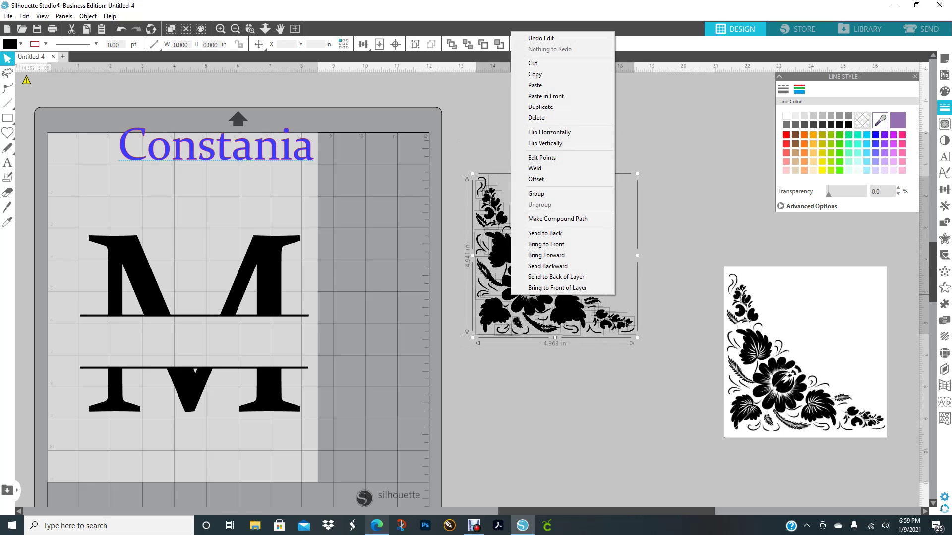
{"action": "left_click", "coordinate": [557, 219]}
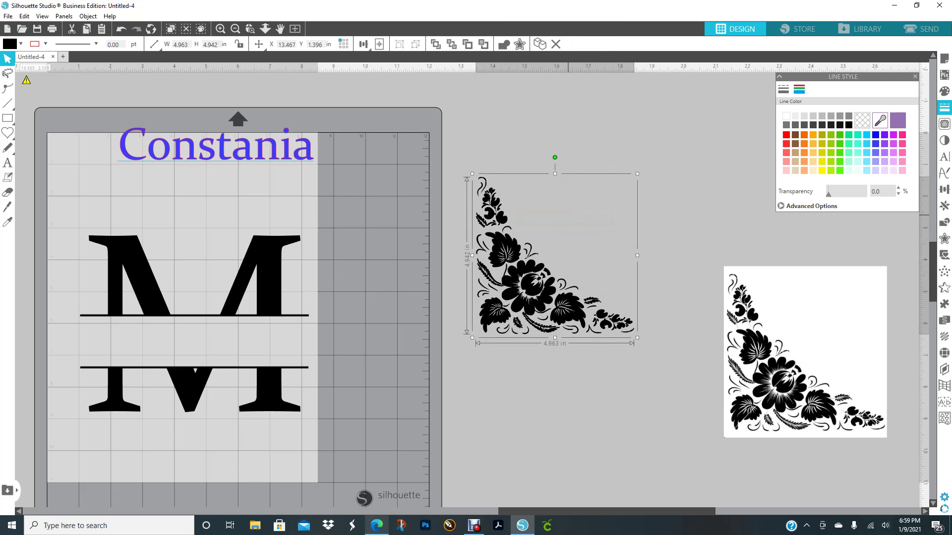
- Delete the original floral corner picture, keeping the traced artwork
{"action": "left_click", "coordinate": [804, 352]}
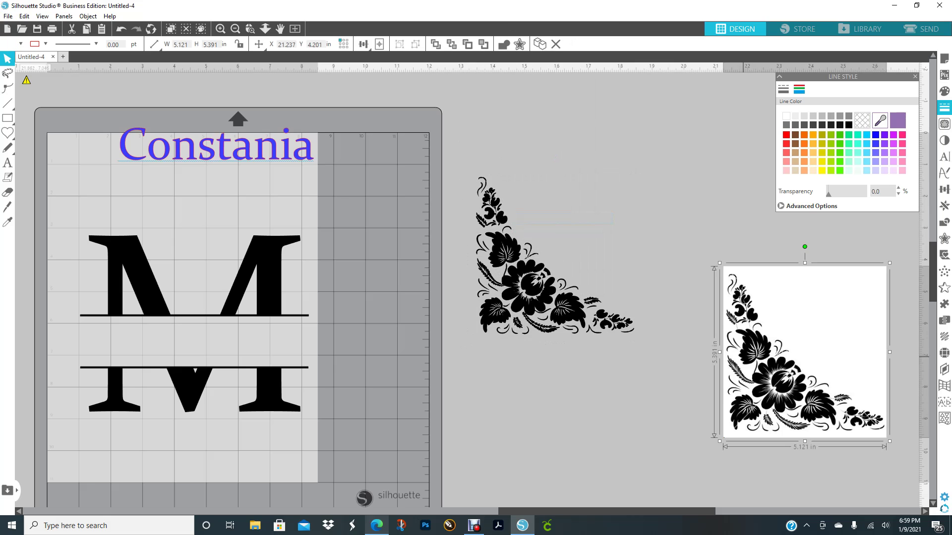
{"action": "key", "text": "Delete"}
- Try the traced floral corner scaled to about 1.18 by 1.28 in beside the upper M's right leg, above the bar
{"action": "left_click_drag", "start_coordinate": [461, 173], "coordinate": [529, 279]}
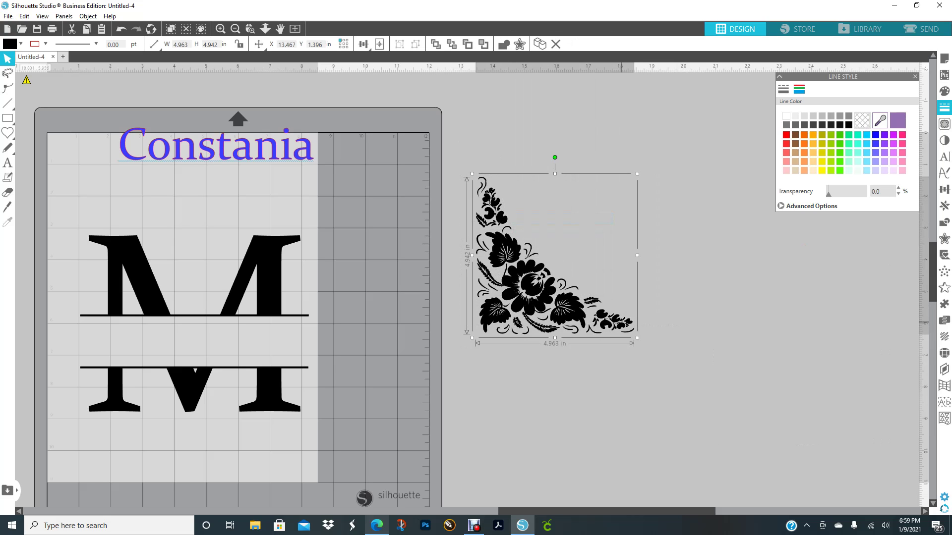
{"action": "left_click_drag", "start_coordinate": [637, 337], "coordinate": [521, 304]}
{"action": "left_click_drag", "start_coordinate": [523, 246], "coordinate": [342, 287]}
{"action": "left_click_drag", "start_coordinate": [342, 252], "coordinate": [288, 297]}
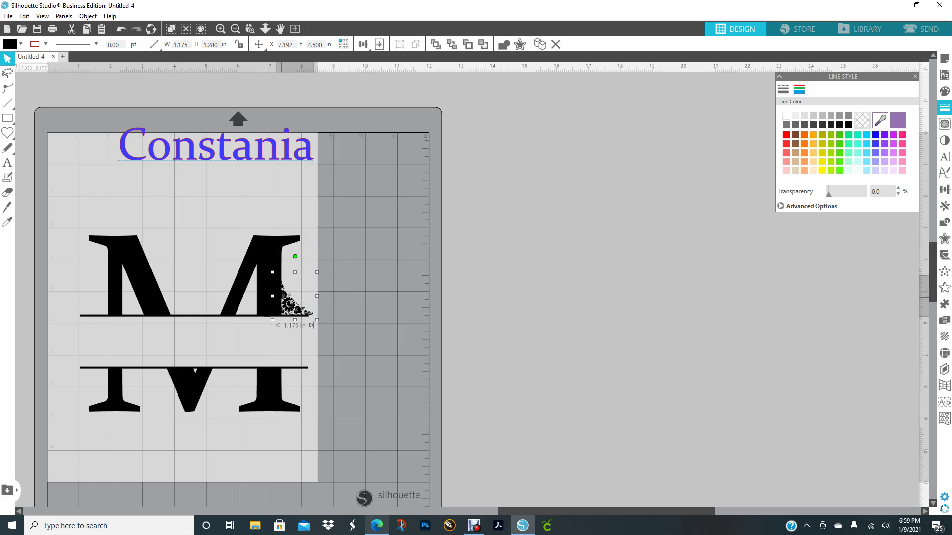
- Try stretching the floral corner to about 2.26 in tall and tilting it along the inner slope of the M's left side
{"action": "left_click", "coordinate": [399, 293]}
{"action": "left_click", "coordinate": [297, 304]}
{"action": "left_click_drag", "start_coordinate": [294, 272], "coordinate": [314, 245]}
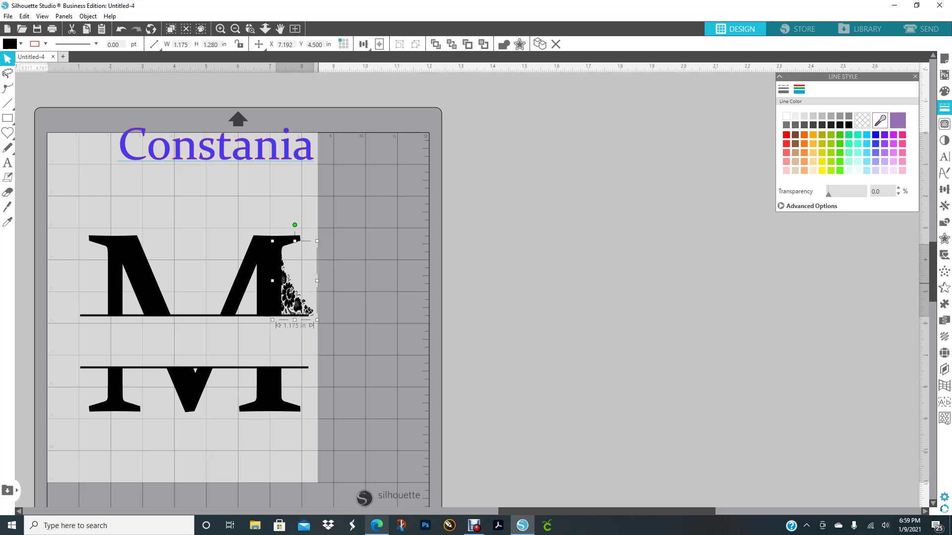
{"action": "left_click_drag", "start_coordinate": [317, 281], "coordinate": [320, 281]}
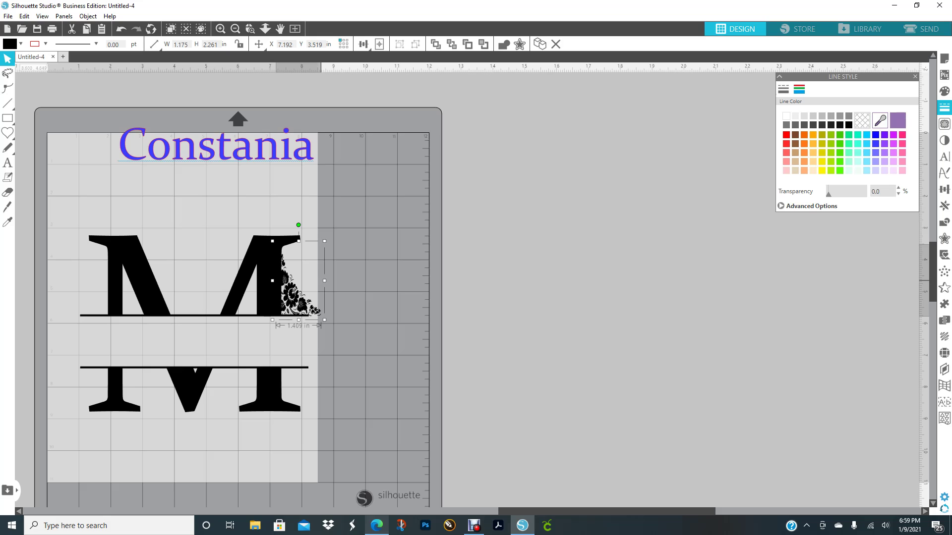
{"action": "mouse_move", "coordinate": [324, 281]}
{"action": "left_mouse_down"}
{"action": "mouse_move", "coordinate": [286, 296]}
{"action": "mouse_move", "coordinate": [374, 296]}
{"action": "mouse_move", "coordinate": [236, 306]}
{"action": "mouse_move", "coordinate": [188, 286]}
{"action": "left_mouse_up"}
{"action": "mouse_move", "coordinate": [215, 319]}
{"action": "left_mouse_down"}
{"action": "mouse_move", "coordinate": [226, 310]}
{"action": "mouse_move", "coordinate": [175, 291]}
{"action": "mouse_move", "coordinate": [183, 300]}
{"action": "mouse_move", "coordinate": [173, 287]}
{"action": "left_mouse_up"}
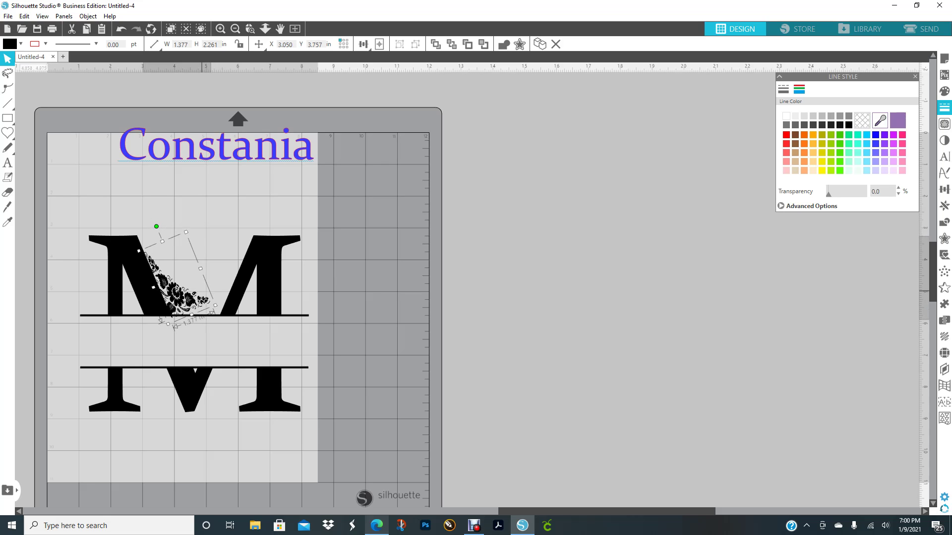
- Move the tilted floral corner away from the M and delete it
{"action": "left_click", "coordinate": [168, 271]}
{"action": "mouse_move", "coordinate": [176, 294]}
{"action": "left_mouse_down"}
{"action": "mouse_move", "coordinate": [195, 289]}
{"action": "mouse_move", "coordinate": [132, 296]}
{"action": "mouse_move", "coordinate": [375, 291]}
{"action": "mouse_move", "coordinate": [446, 297]}
{"action": "mouse_move", "coordinate": [454, 309]}
{"action": "left_mouse_up"}
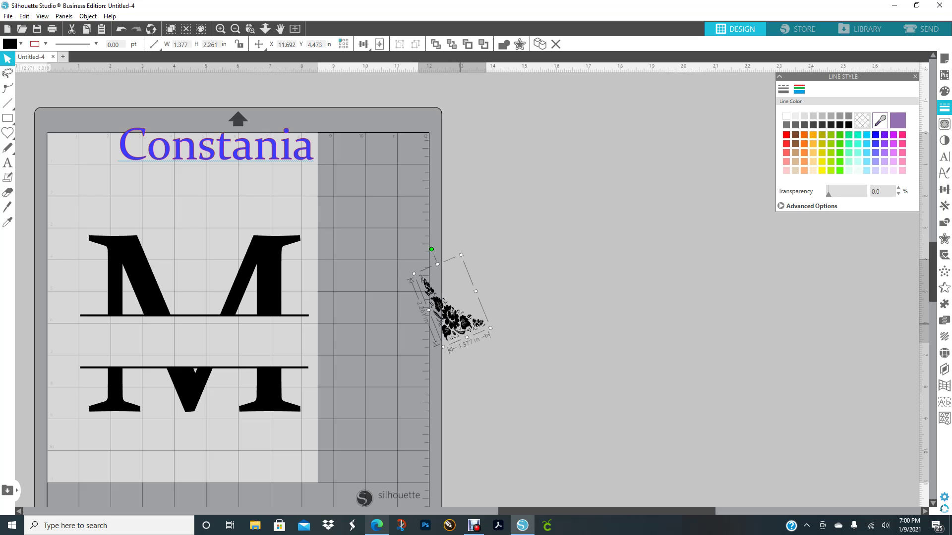
{"action": "key", "text": "Delete"}
- Merge the flower-clipart-black-and-white image from the Desktop folder into the design
{"action": "left_click", "coordinate": [377, 525]}
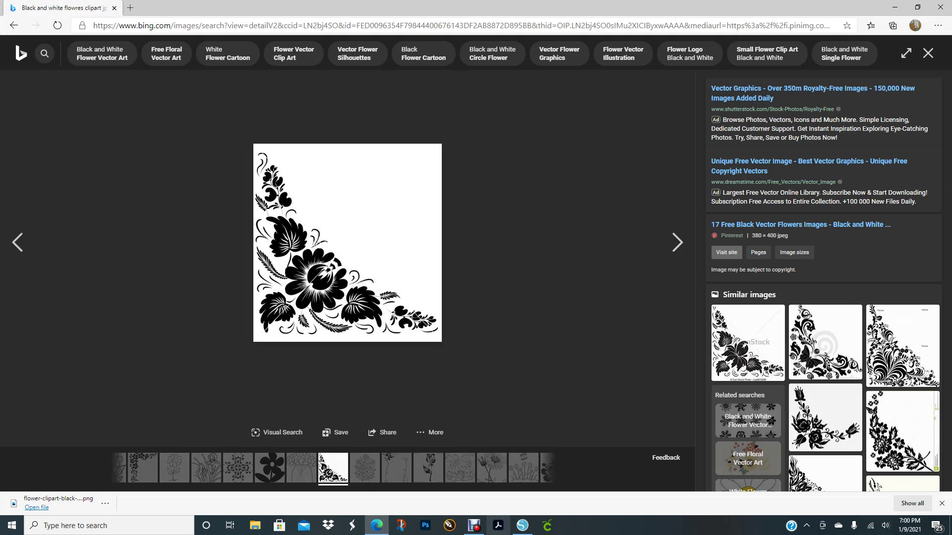
{"action": "left_click", "coordinate": [522, 526]}
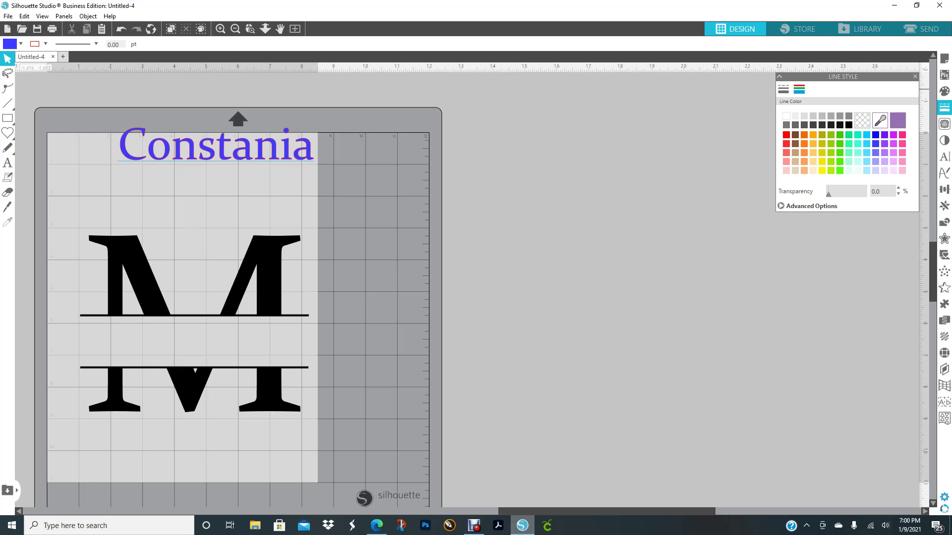
{"action": "left_click", "coordinate": [8, 16]}
{"action": "left_click", "coordinate": [21, 73]}
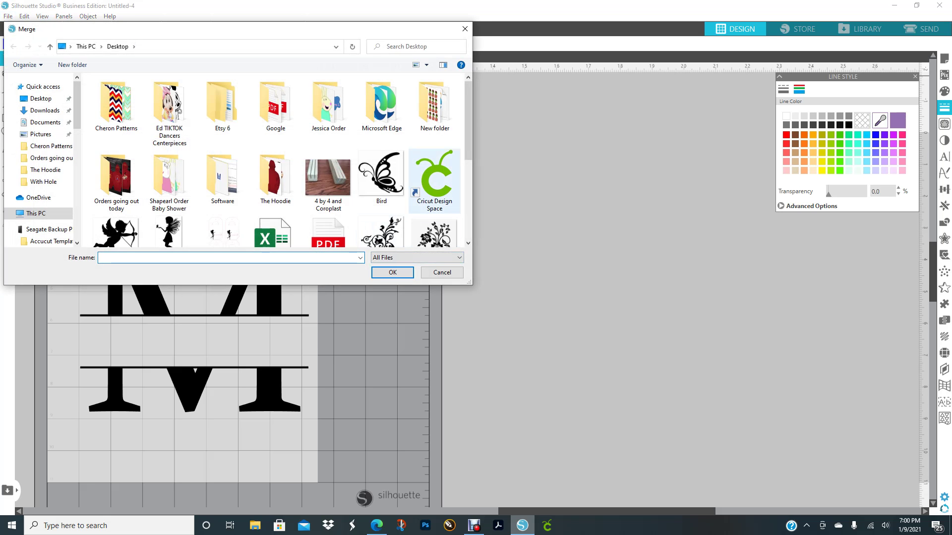
{"action": "scroll", "coordinate": [435, 181], "scroll_direction": "down", "scroll_amount": 2}
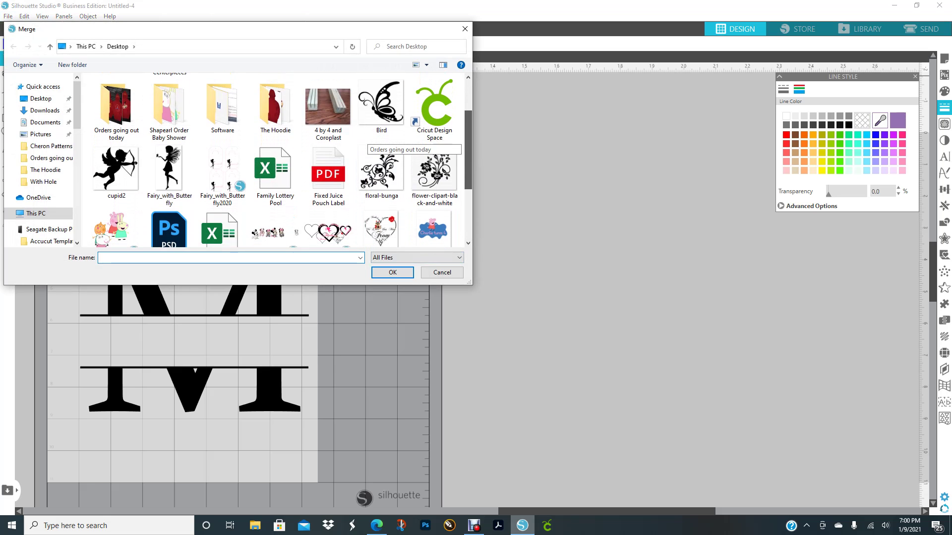
{"action": "left_click", "coordinate": [384, 171]}
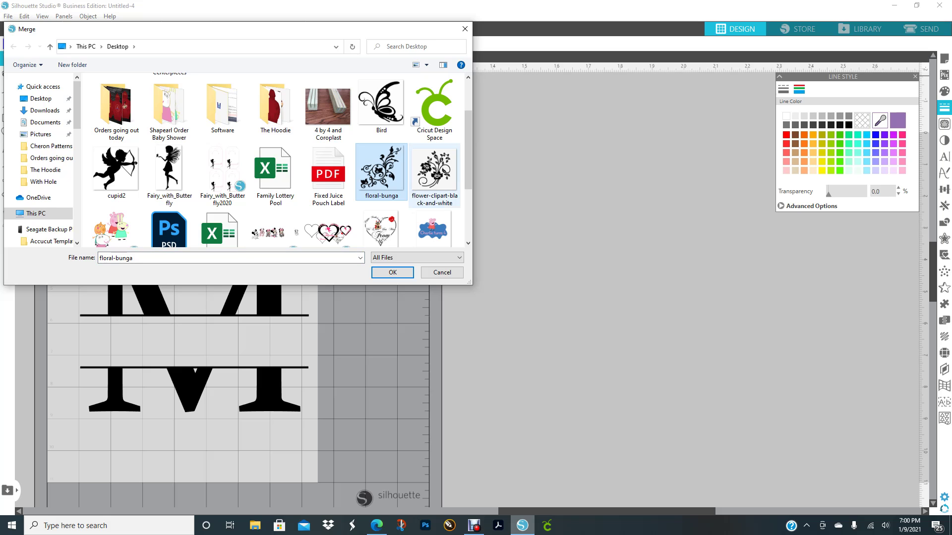
{"action": "left_click", "coordinate": [435, 173]}
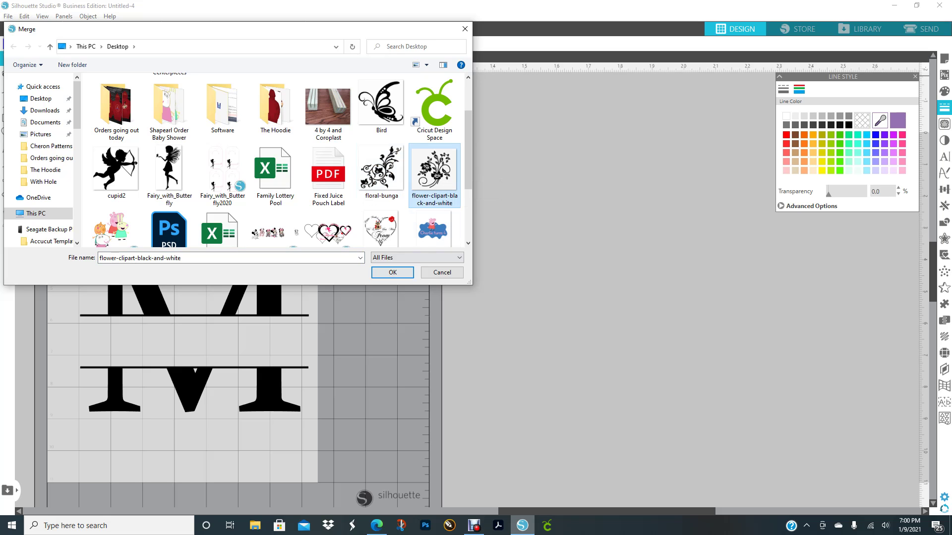
{"action": "left_click", "coordinate": [392, 273]}
- Move the flower picture to the empty area beside the mat and scale it to about 6.58 by 6.09 in
{"action": "left_click_drag", "start_coordinate": [114, 195], "coordinate": [613, 277]}
{"action": "left_click", "coordinate": [670, 290]}
{"action": "left_click", "coordinate": [636, 299]}
{"action": "left_click_drag", "start_coordinate": [647, 308], "coordinate": [759, 411]}
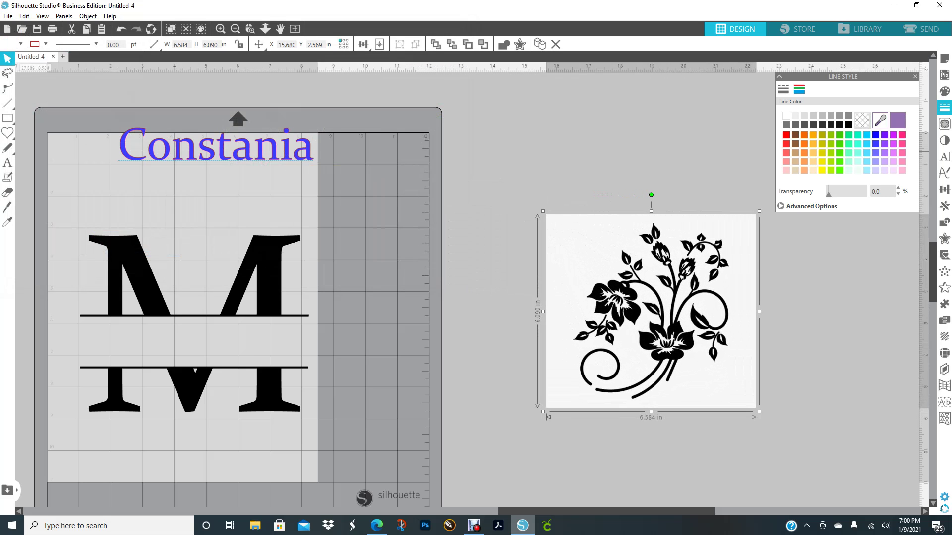
- Set a trace area covering the whole flower artwork in the merged picture
{"action": "left_click", "coordinate": [944, 124]}
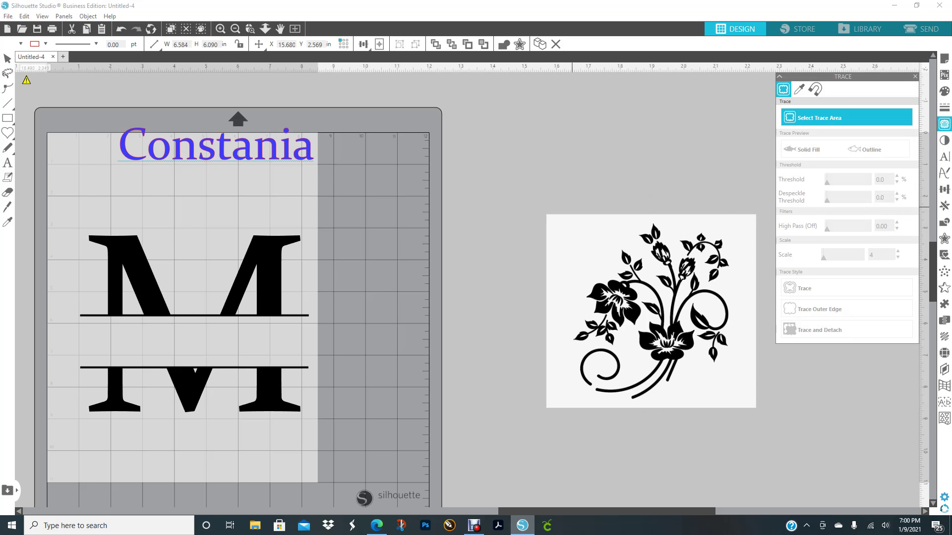
{"action": "mouse_move", "coordinate": [554, 200]}
{"action": "left_mouse_down"}
{"action": "mouse_move", "coordinate": [734, 397]}
{"action": "mouse_move", "coordinate": [754, 410]}
{"action": "mouse_move", "coordinate": [761, 402]}
{"action": "left_mouse_up"}
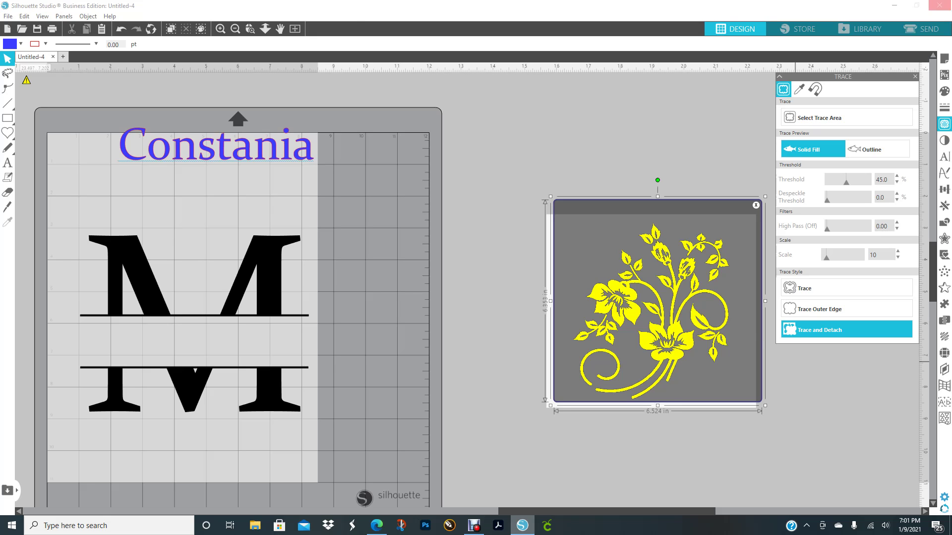
- Try Trace and Detach on the flower picture and move the leftover background away from the detached pieces
{"action": "left_click", "coordinate": [819, 330]}
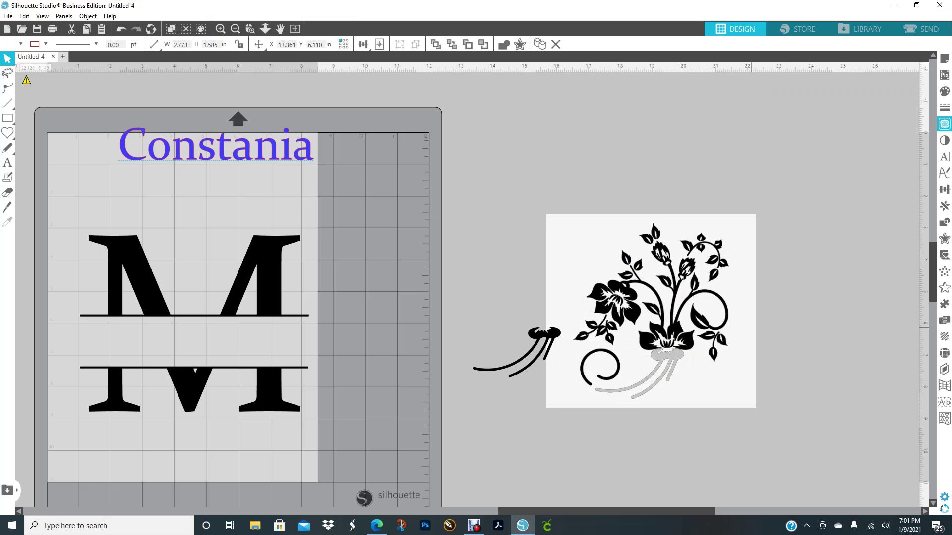
{"action": "left_click", "coordinate": [121, 29]}
{"action": "left_click_drag", "start_coordinate": [714, 391], "coordinate": [949, 357]}
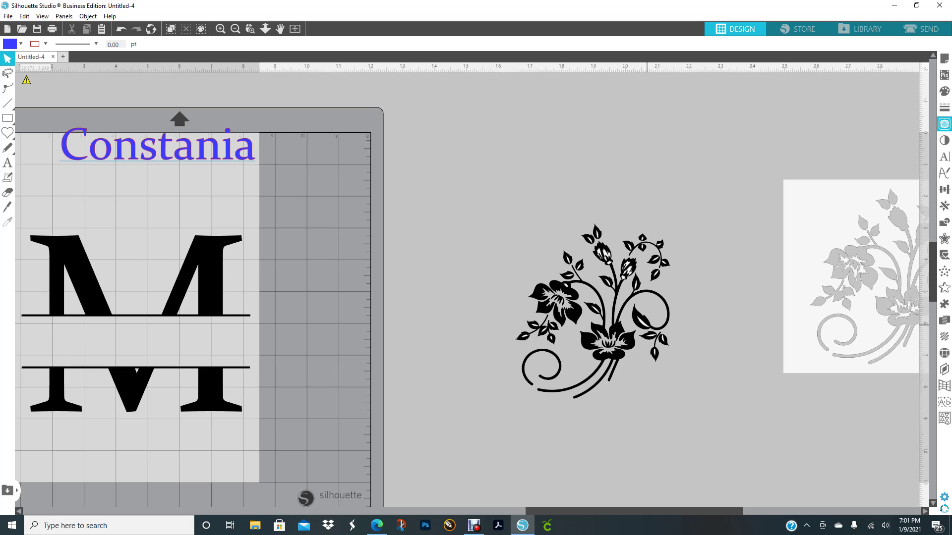
- Delete all the detached flower pieces, and undo back to the active trace area on the flower picture
{"action": "left_click_drag", "start_coordinate": [525, 176], "coordinate": [732, 438]}
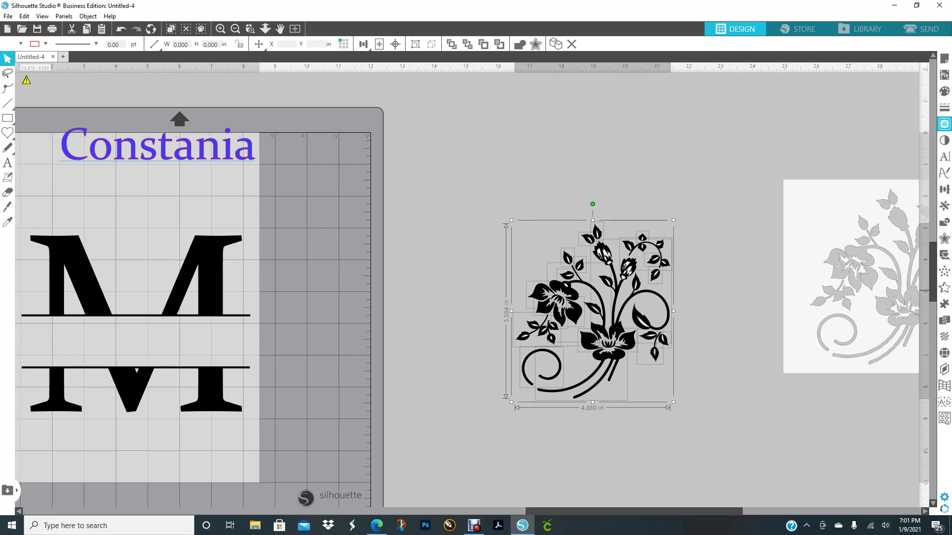
{"action": "key", "text": "Delete"}
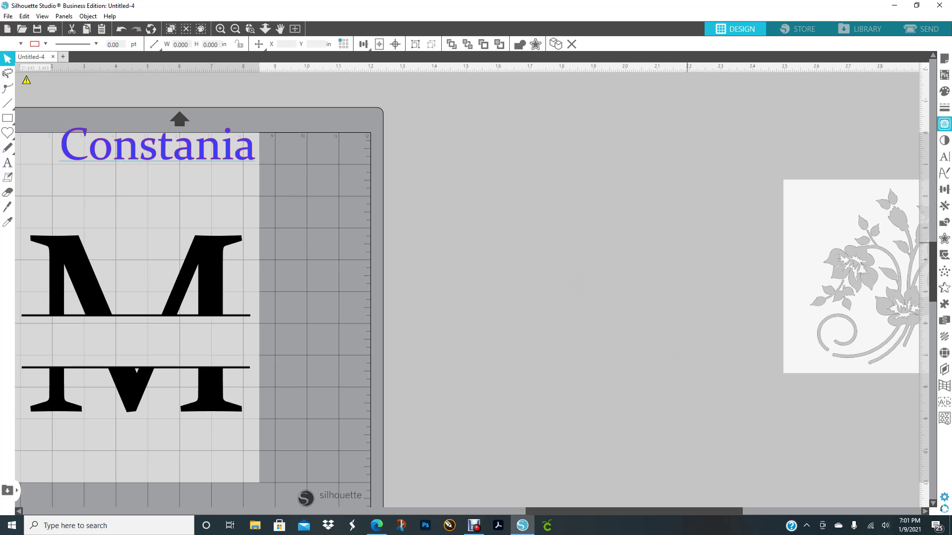
{"action": "left_click", "coordinate": [122, 29]}
{"action": "left_click", "coordinate": [122, 29]}
{"action": "left_click", "coordinate": [122, 29]}
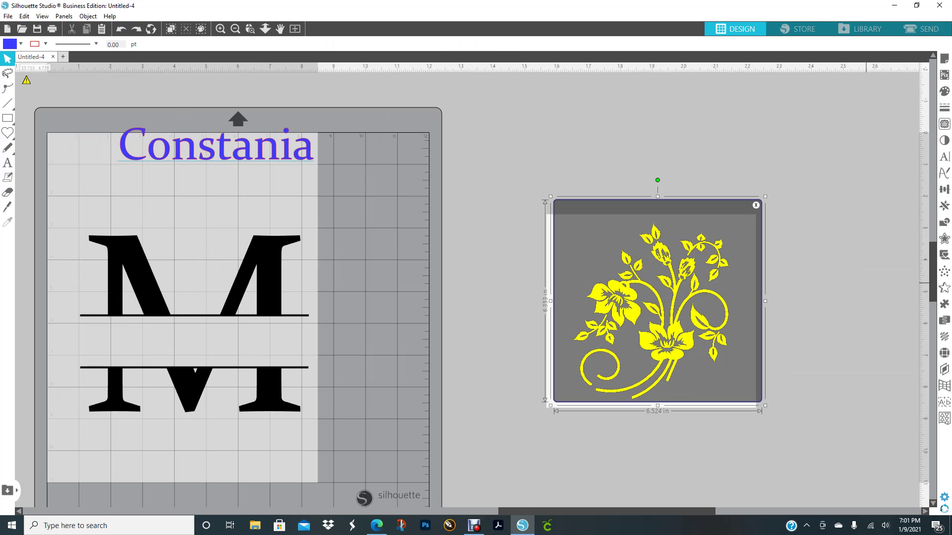
- Trace the flower picture as outlines with a 45% threshold and move the original picture away from the trace
{"action": "left_click", "coordinate": [945, 124]}
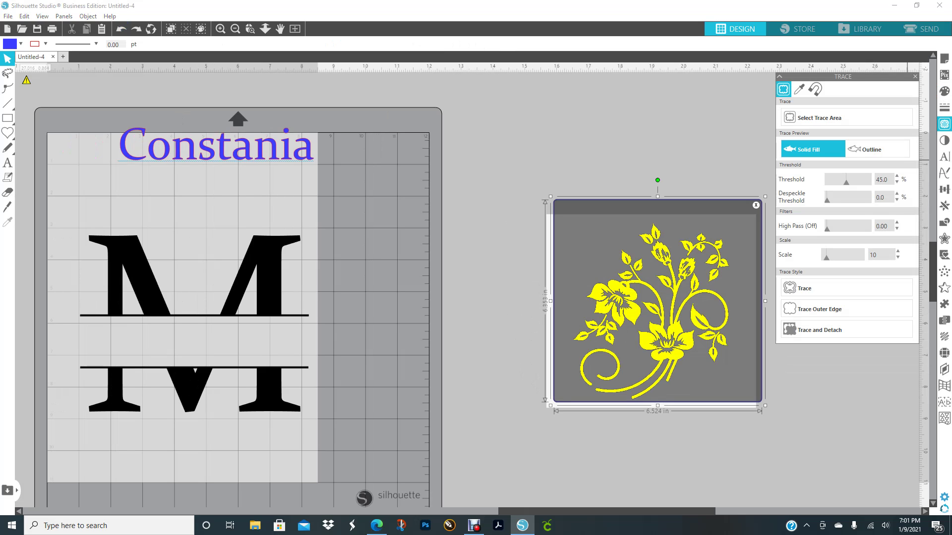
{"action": "left_click", "coordinate": [804, 288]}
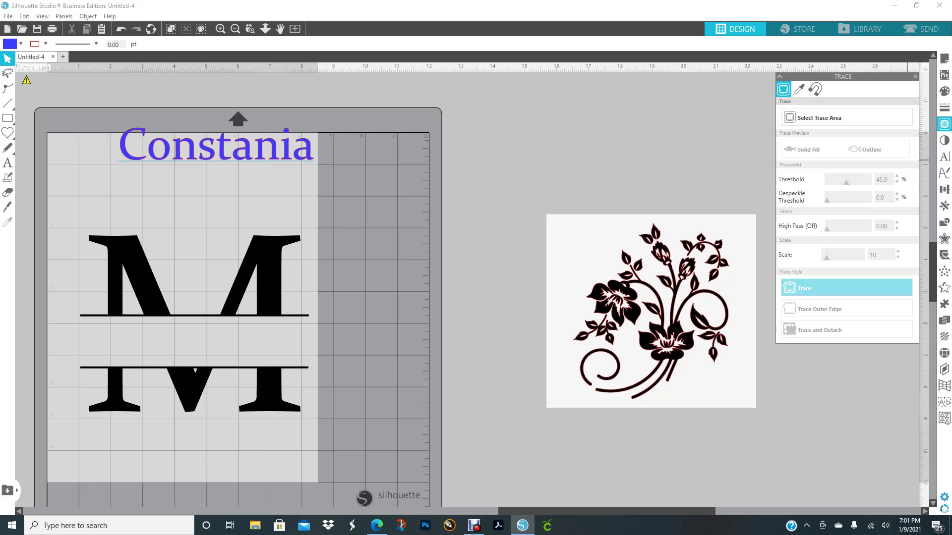
{"action": "left_click_drag", "start_coordinate": [714, 375], "coordinate": [946, 358]}
- Fill the traced flower outline with black and make its line color transparent
{"action": "mouse_move", "coordinate": [499, 174]}
{"action": "left_mouse_down"}
{"action": "mouse_move", "coordinate": [709, 319]}
{"action": "mouse_move", "coordinate": [696, 355]}
{"action": "left_mouse_up"}
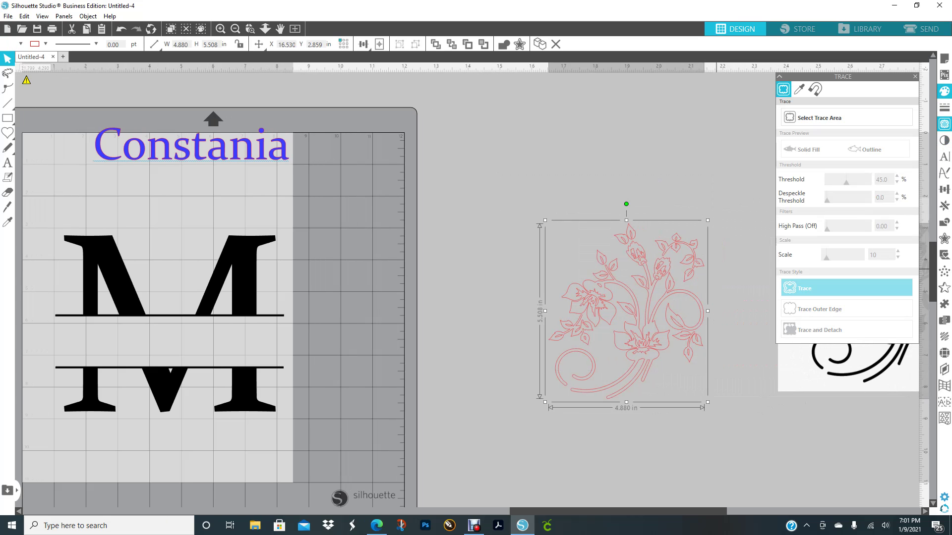
{"action": "left_click", "coordinate": [945, 91]}
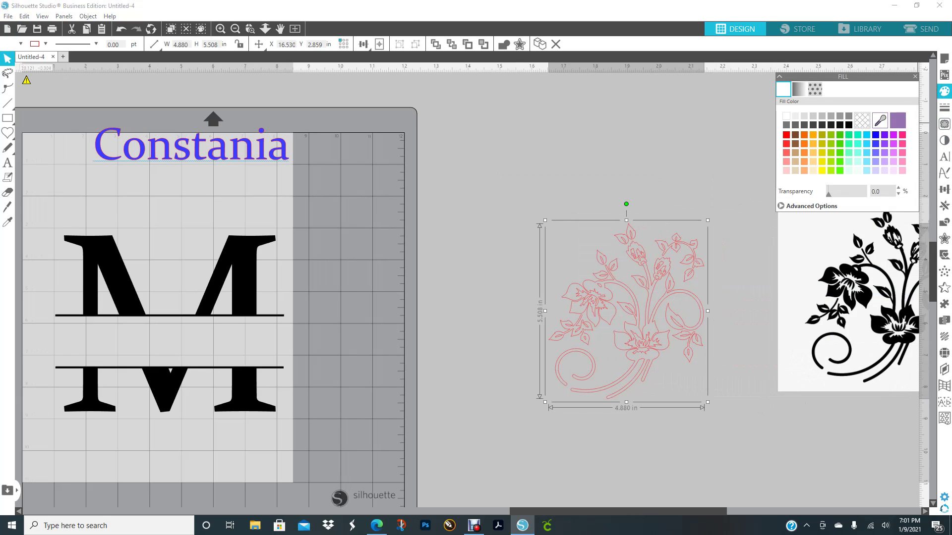
{"action": "left_click", "coordinate": [849, 125]}
{"action": "left_click", "coordinate": [944, 107]}
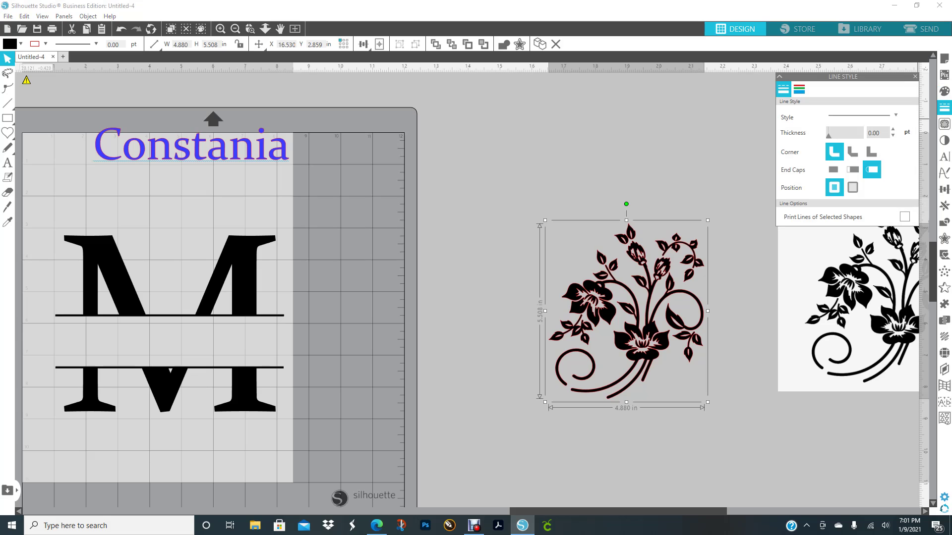
{"action": "left_click", "coordinate": [798, 89]}
{"action": "left_click", "coordinate": [866, 119]}
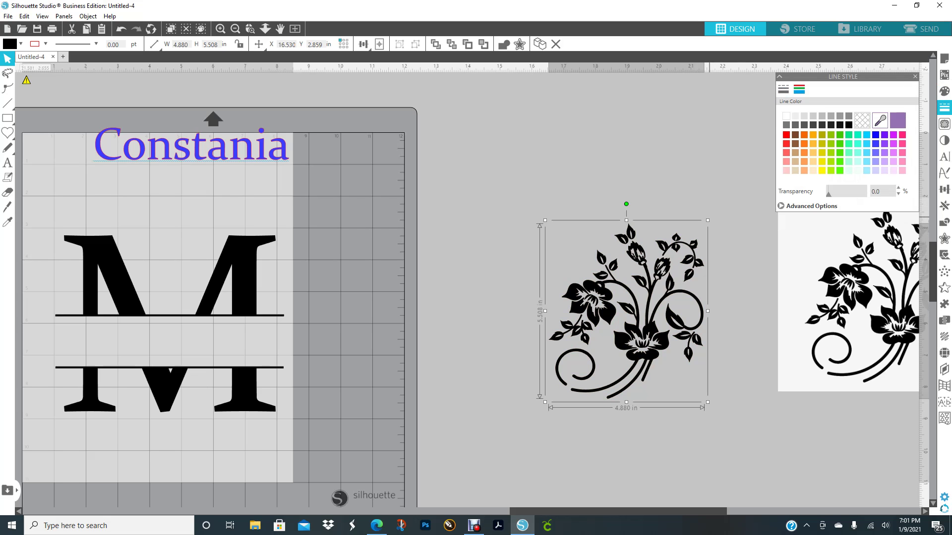
- Scale the black flower to about 2.06 by 2.33 in and place it over the upper M's right leg
{"action": "left_click_drag", "start_coordinate": [708, 220], "coordinate": [618, 321]}
{"action": "mouse_move", "coordinate": [581, 362]}
{"action": "left_mouse_down"}
{"action": "mouse_move", "coordinate": [260, 320]}
{"action": "mouse_move", "coordinate": [267, 285]}
{"action": "mouse_move", "coordinate": [261, 276]}
{"action": "mouse_move", "coordinate": [247, 283]}
{"action": "left_mouse_up"}
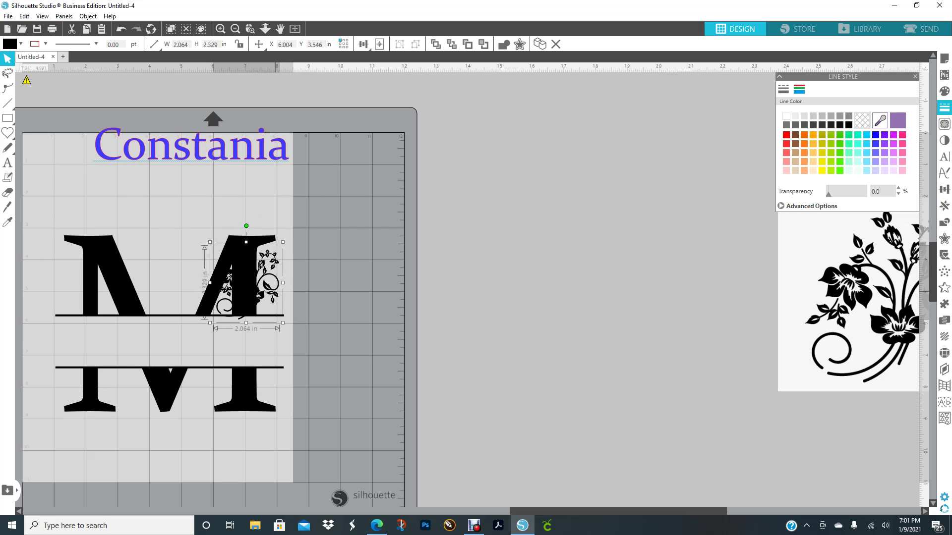
{"action": "left_click_drag", "start_coordinate": [548, 511], "coordinate": [465, 511]}
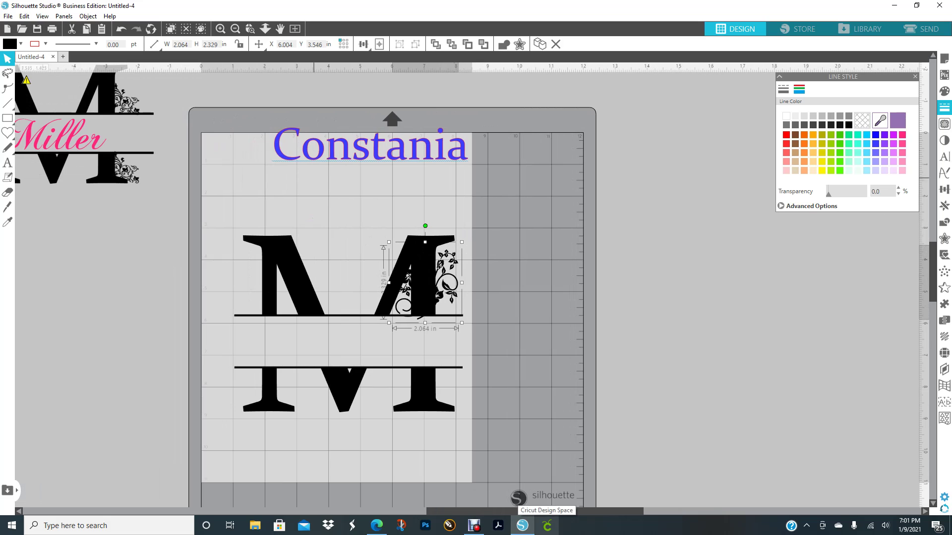
- Copy and paste the black flower, placing the copy over the upper M's left leg
{"action": "left_click", "coordinate": [87, 29]}
{"action": "key", "text": "ctrl+v"}
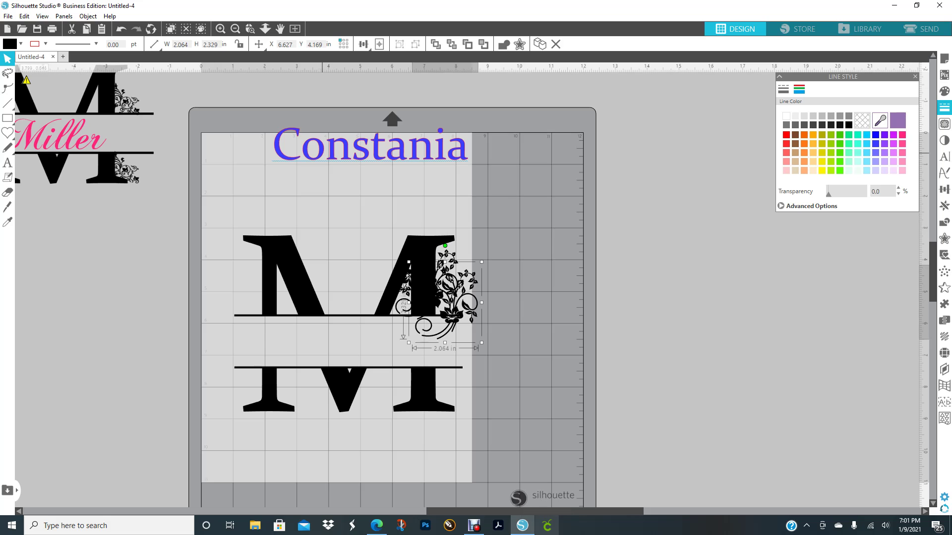
{"action": "left_click_drag", "start_coordinate": [445, 303], "coordinate": [298, 280]}
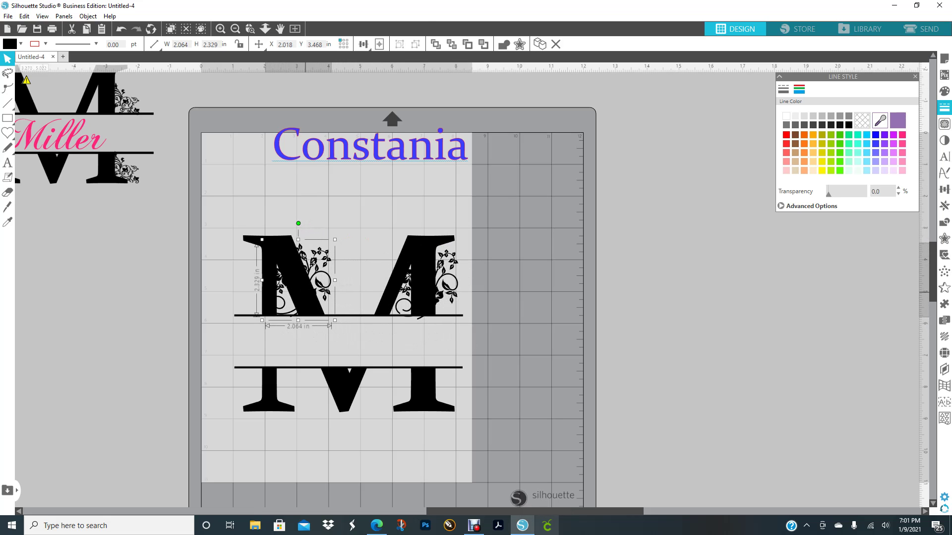
- Flip the flower copy horizontally and position it around the M's left leg at about X 1.005, Y 3.437 in
{"action": "right_click", "coordinate": [323, 285]}
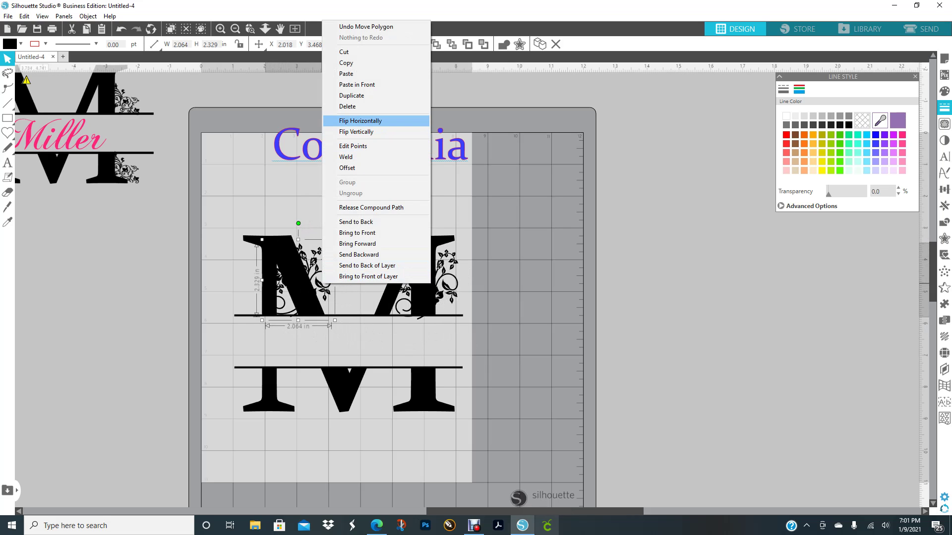
{"action": "left_click", "coordinate": [360, 121]}
{"action": "left_click_drag", "start_coordinate": [298, 280], "coordinate": [266, 280]}
{"action": "key", "text": "Up"}
{"action": "key", "text": "Up"}
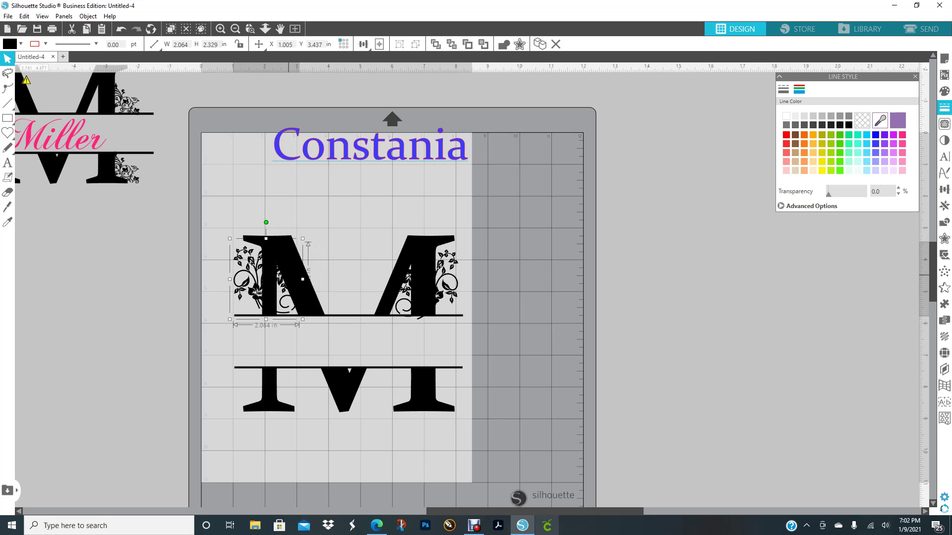
- Shift the flower on the M's right leg to X 5.957, Y 3.437 in, level with the left copy
{"action": "left_click", "coordinate": [455, 286]}
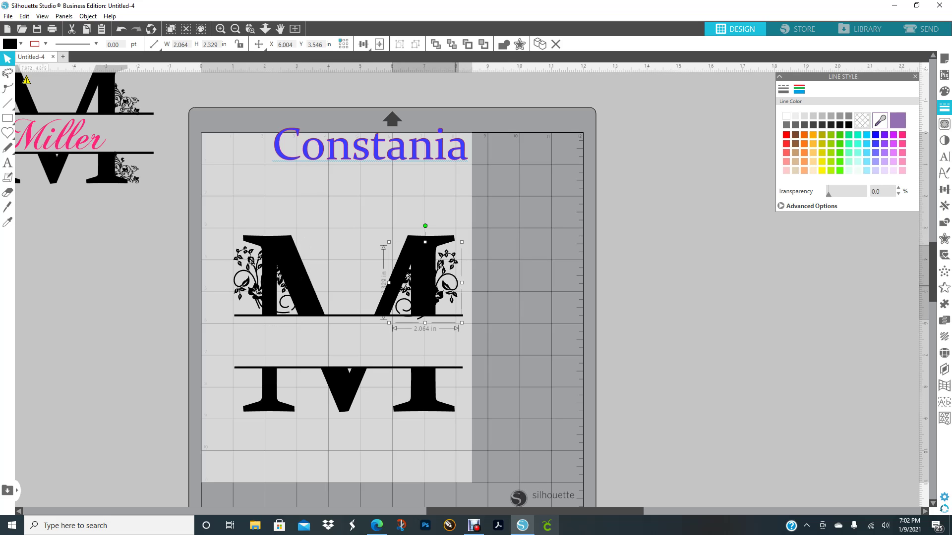
{"action": "left_click_drag", "start_coordinate": [455, 286], "coordinate": [454, 283]}
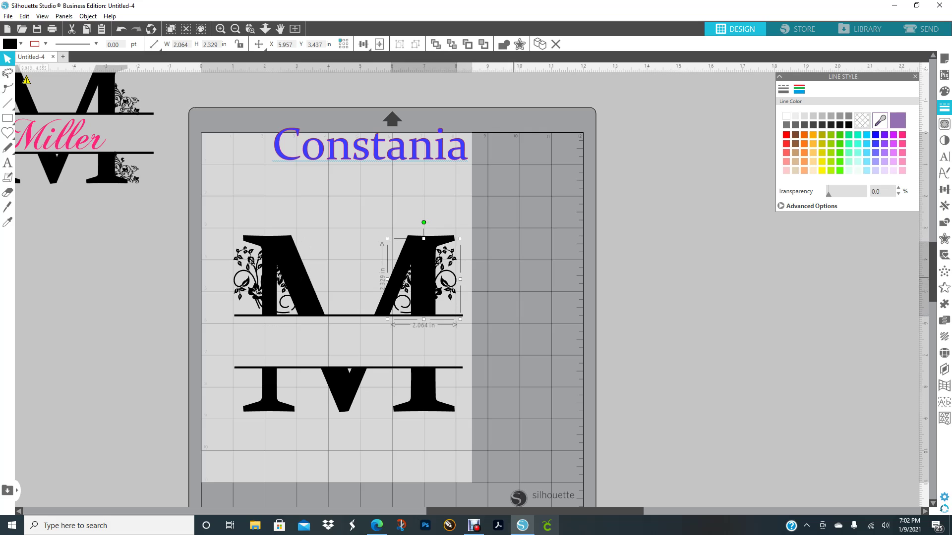
- Copy the flower from the upper M's right leg and place the copy over the lower M's left leg
{"action": "left_click", "coordinate": [705, 282]}
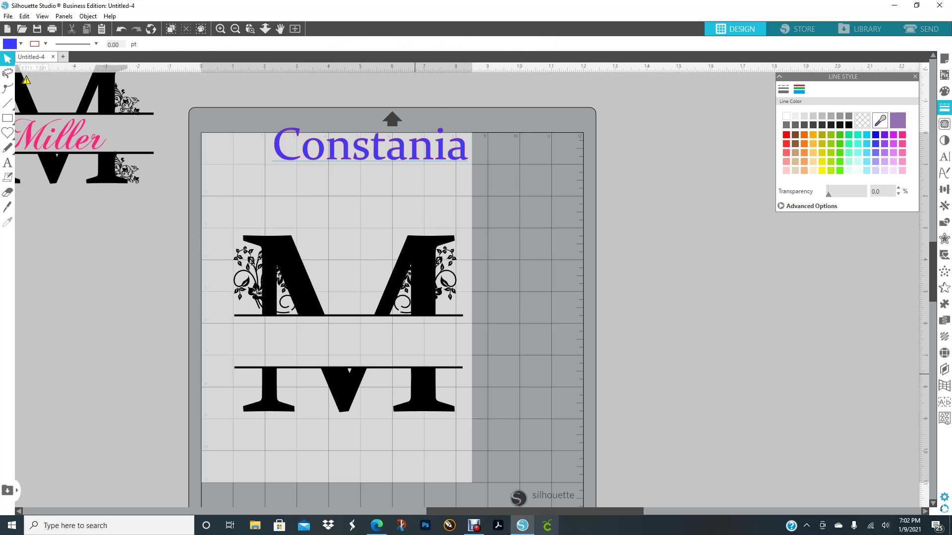
{"action": "left_click", "coordinate": [455, 284]}
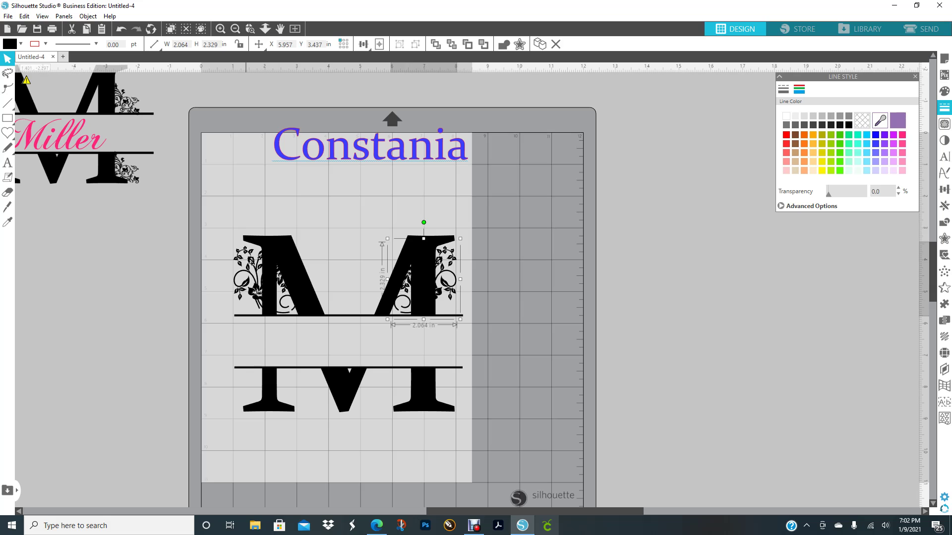
{"action": "left_click", "coordinate": [101, 29]}
{"action": "left_click_drag", "start_coordinate": [461, 317], "coordinate": [293, 393]}
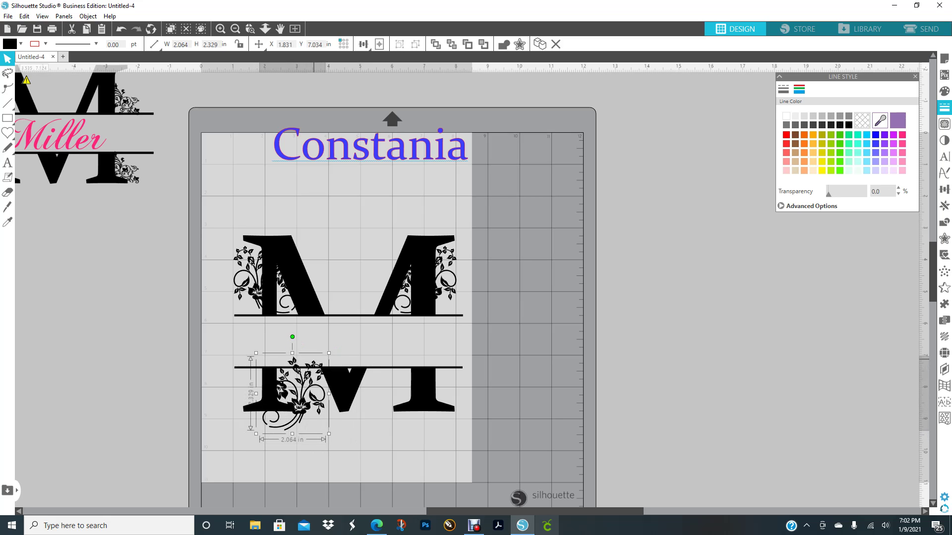
- Tilt the pasted flower, shrink it to about 1.61 by 1.82 in and move it onto the lower M's left leg
{"action": "left_click_drag", "start_coordinate": [292, 336], "coordinate": [340, 360]}
{"action": "left_click_drag", "start_coordinate": [300, 417], "coordinate": [294, 418]}
{"action": "left_click_drag", "start_coordinate": [335, 361], "coordinate": [331, 355]}
{"action": "mouse_move", "coordinate": [273, 423]}
{"action": "left_mouse_down"}
{"action": "mouse_move", "coordinate": [294, 386]}
{"action": "mouse_move", "coordinate": [274, 419]}
{"action": "left_mouse_up"}
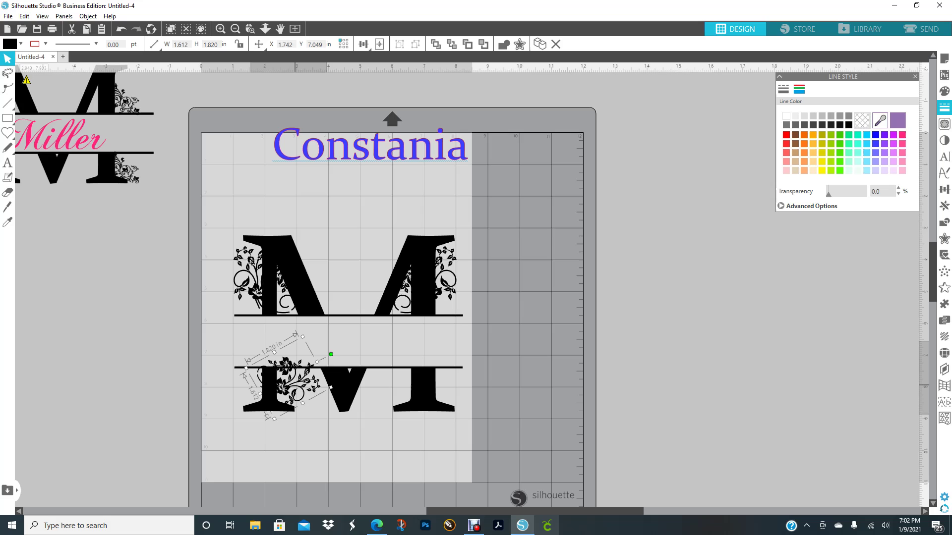
{"action": "left_click_drag", "start_coordinate": [292, 379], "coordinate": [273, 381]}
{"action": "left_click", "coordinate": [540, 393]}
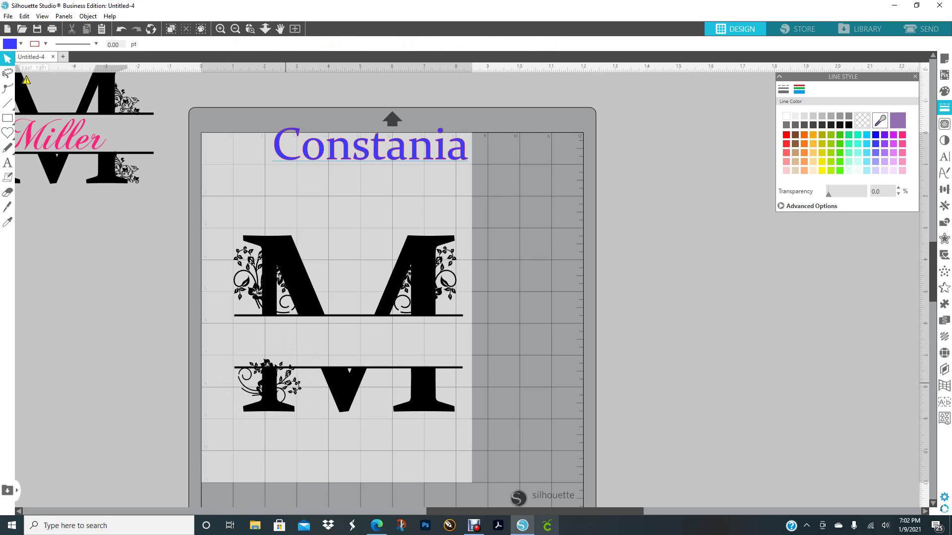
- Rotate the lower-left flower back upright and scale it to about 1.26 by 1.42 in, keeping it under the lower bar
{"action": "left_click", "coordinate": [270, 384]}
{"action": "left_click_drag", "start_coordinate": [291, 336], "coordinate": [267, 368]}
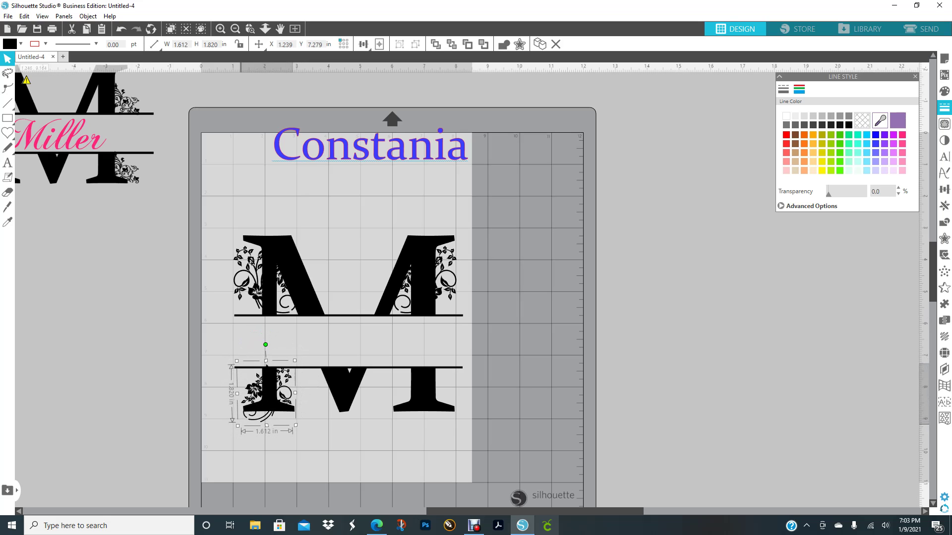
{"action": "left_click_drag", "start_coordinate": [238, 425], "coordinate": [249, 412]}
{"action": "left_click", "coordinate": [345, 435]}
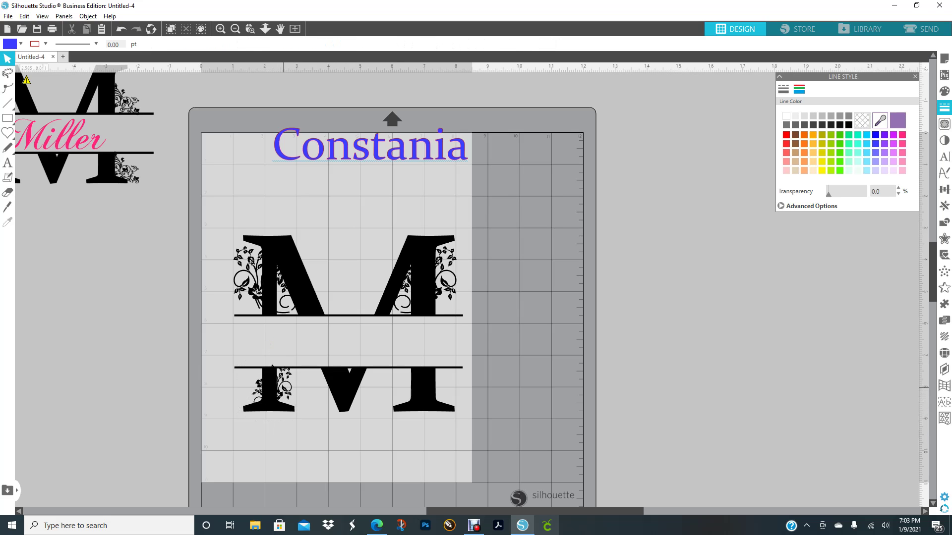
- Copy and paste the small flower, placing the copy on the lower M's right leg at about X 6.600, Y 7.308 in
{"action": "left_click", "coordinate": [273, 367]}
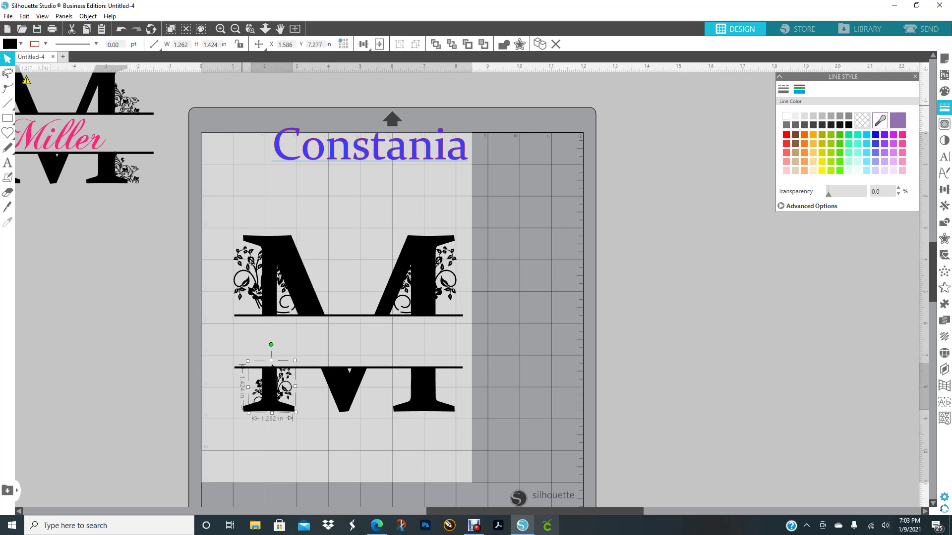
{"action": "left_click", "coordinate": [87, 29]}
{"action": "key", "text": "ctrl+v"}
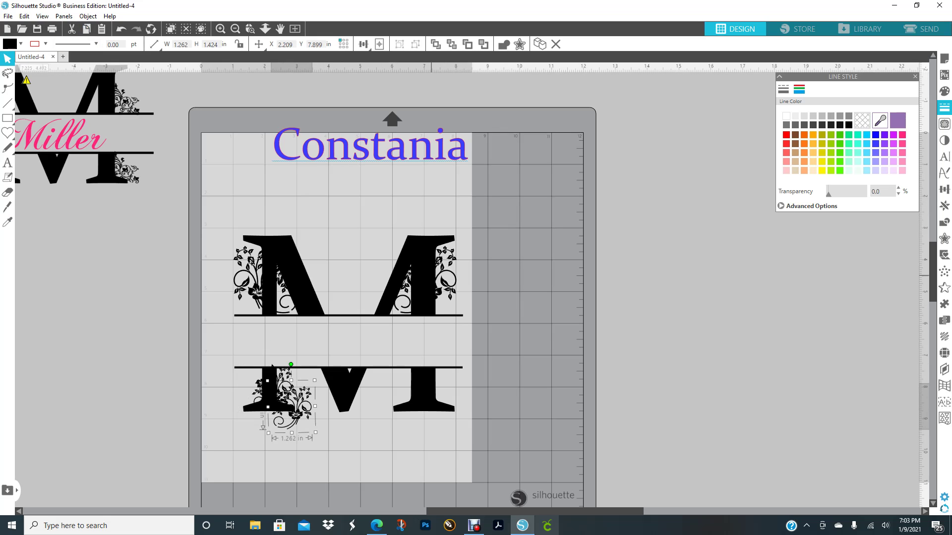
{"action": "left_click_drag", "start_coordinate": [291, 404], "coordinate": [431, 385]}
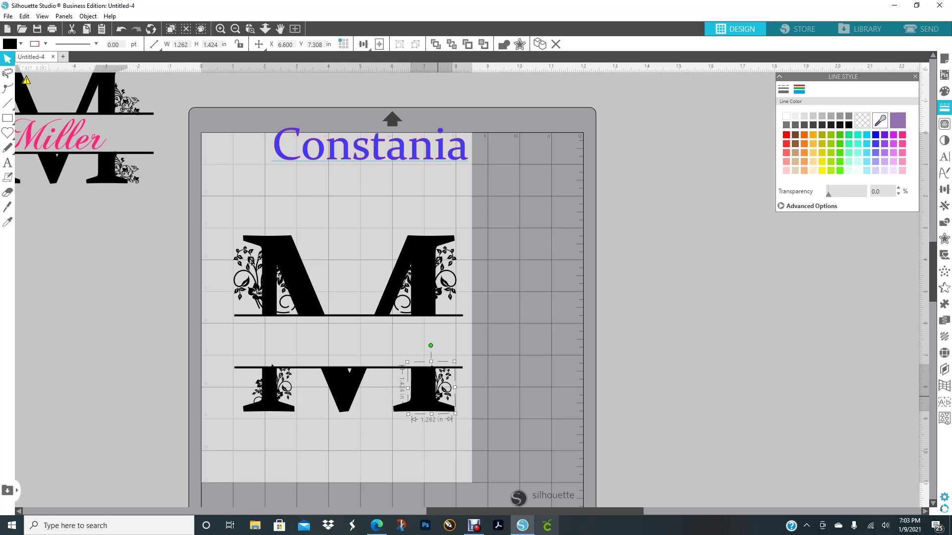
- Flip the flower on the lower M's left leg horizontally and move it to about X 1.212, Y 7.323 in
{"action": "right_click", "coordinate": [289, 390]}
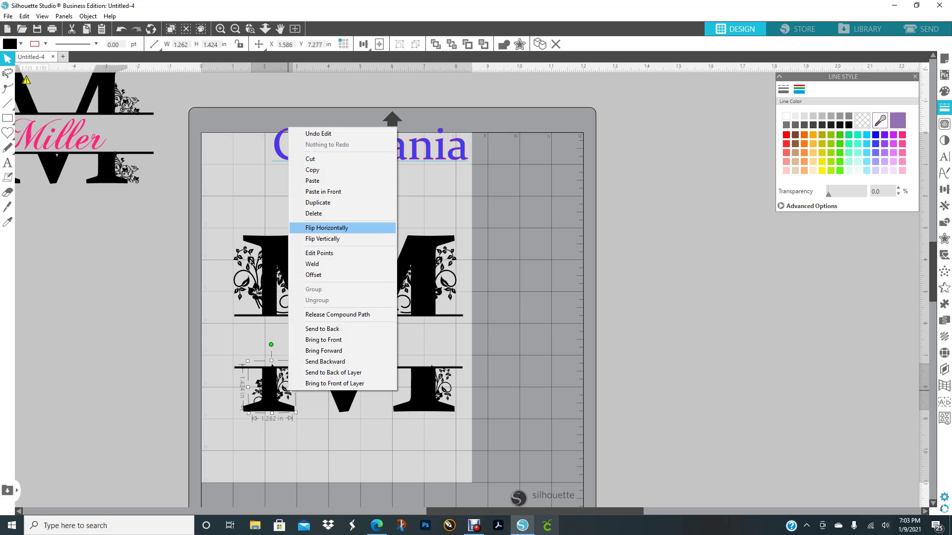
{"action": "left_click", "coordinate": [326, 228]}
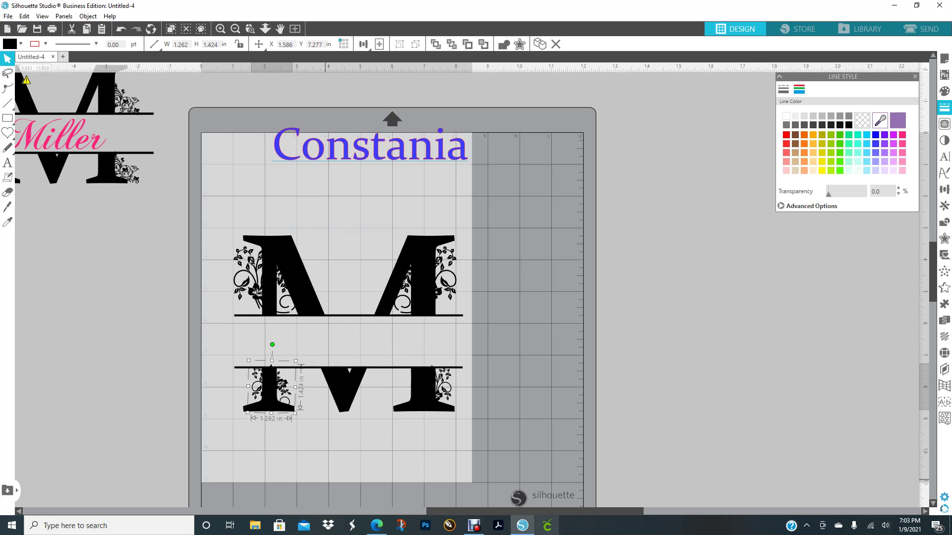
{"action": "left_click_drag", "start_coordinate": [271, 387], "coordinate": [259, 388]}
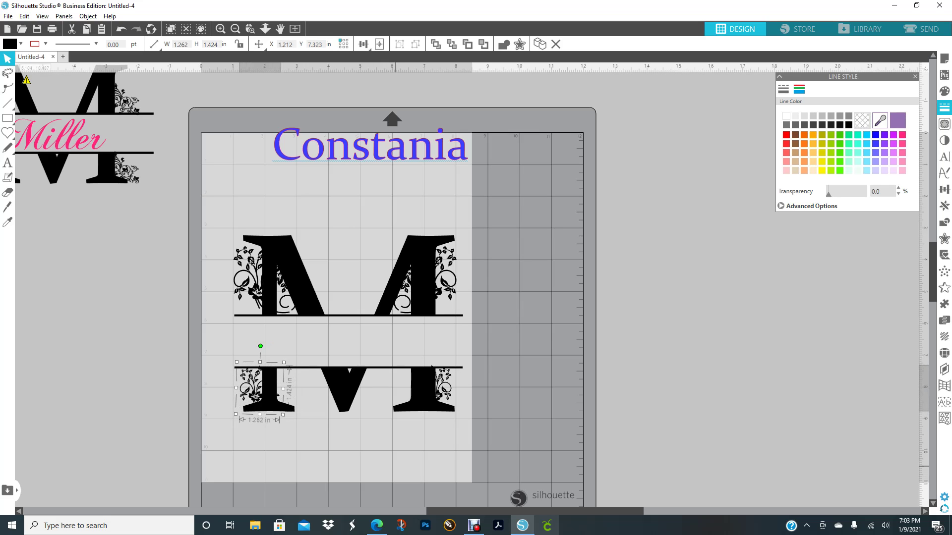
- Shift the lower flowers outward, the right one to about X 6.818, Y 7.339 in and the left one to X 1.041, Y 7.354 in
{"action": "left_click", "coordinate": [396, 467]}
{"action": "left_click_drag", "start_coordinate": [444, 388], "coordinate": [446, 387]}
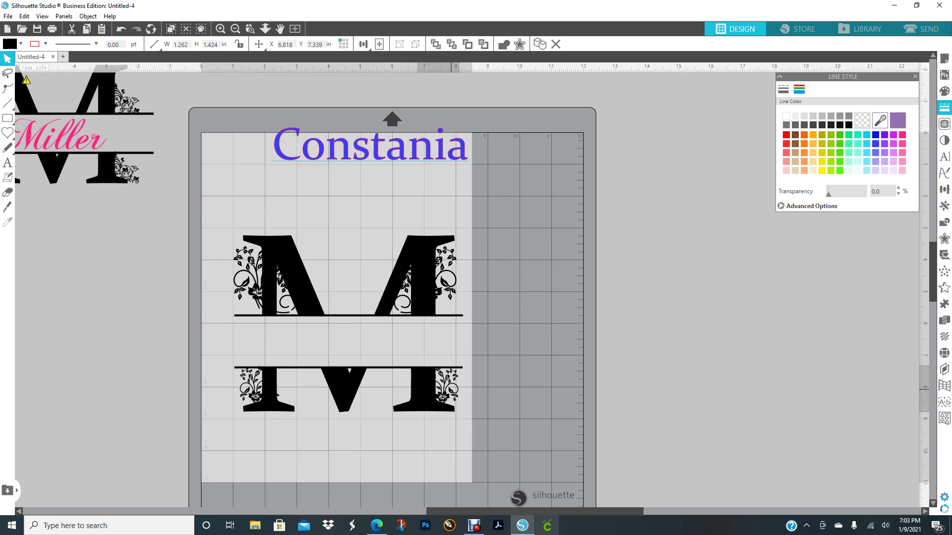
{"action": "left_click", "coordinate": [423, 436]}
{"action": "left_click_drag", "start_coordinate": [257, 392], "coordinate": [246, 384]}
{"action": "left_click", "coordinate": [607, 421]}
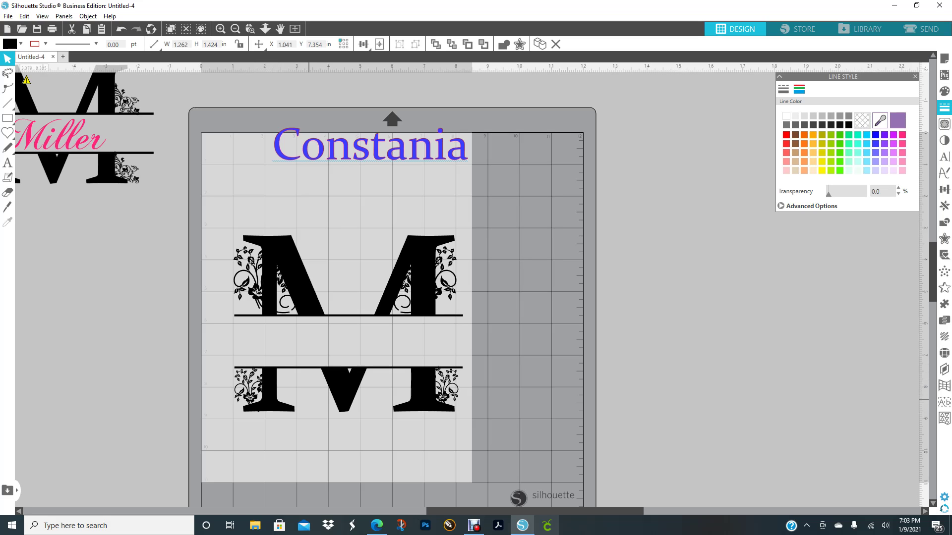
- Scale the flower on the lower M's left leg to about 1.24 by 1.40 in
{"action": "left_click", "coordinate": [247, 392]}
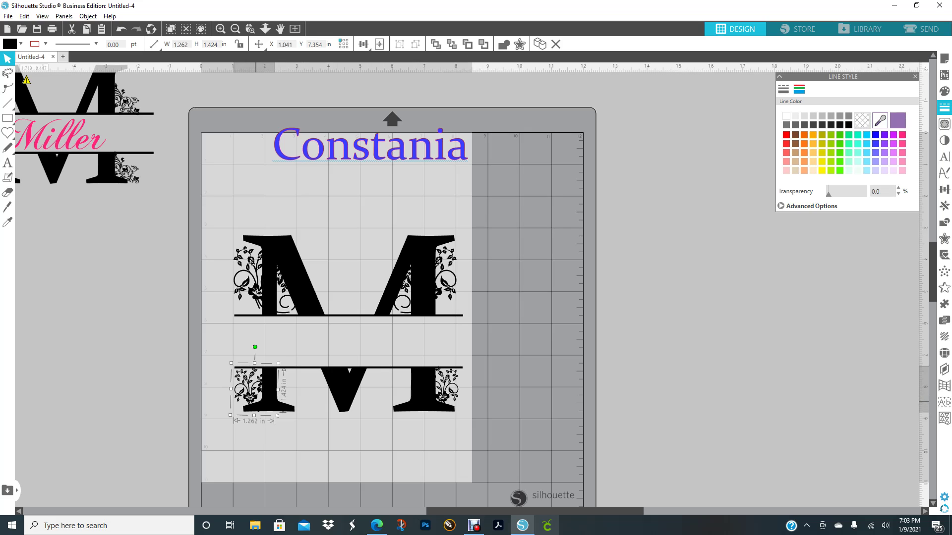
{"action": "left_click_drag", "start_coordinate": [277, 415], "coordinate": [274, 411]}
{"action": "left_click", "coordinate": [613, 439]}
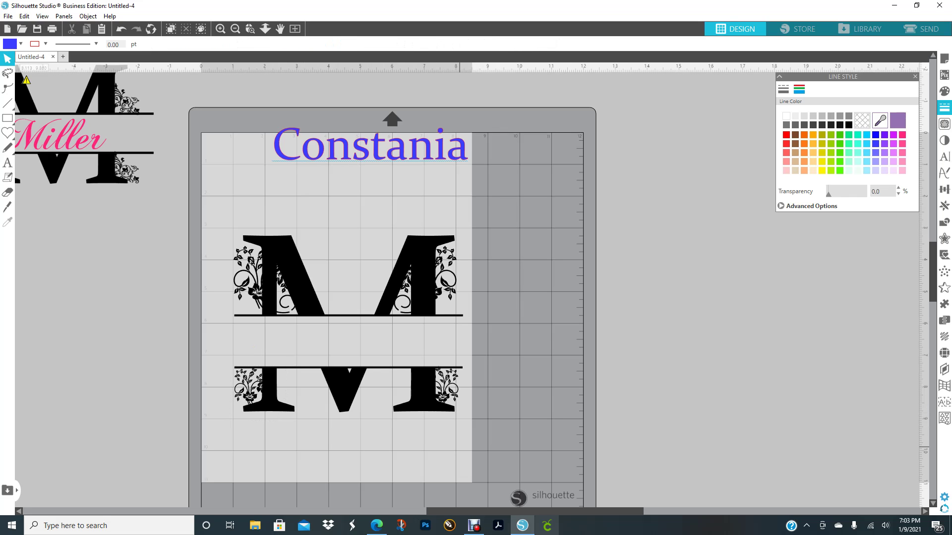
- Tilt the lower-left flower slightly counterclockwise and position it on the leg at about X 1.065, Y 7.366 in
{"action": "left_click", "coordinate": [249, 393]}
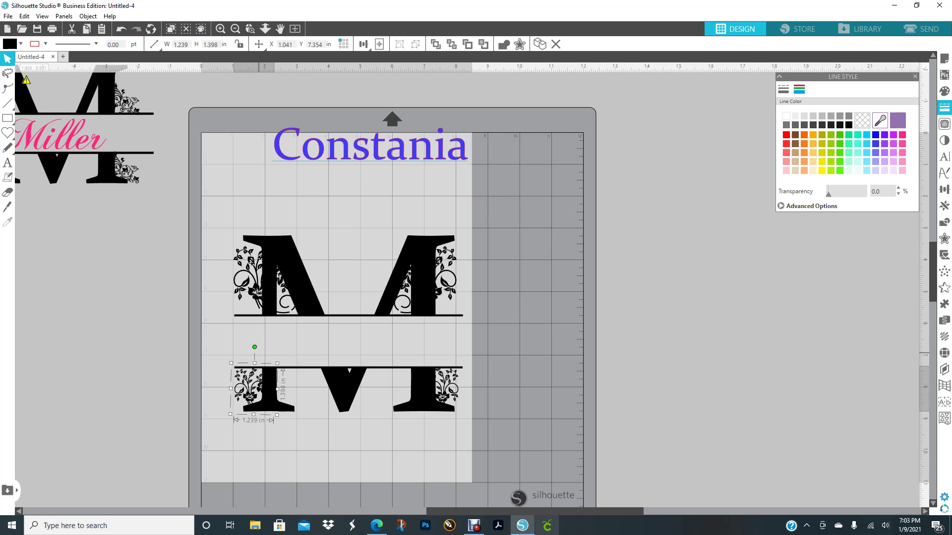
{"action": "left_click_drag", "start_coordinate": [254, 347], "coordinate": [253, 347]}
{"action": "left_click_drag", "start_coordinate": [249, 395], "coordinate": [250, 394]}
{"action": "left_click_drag", "start_coordinate": [253, 346], "coordinate": [253, 346]}
{"action": "left_click_drag", "start_coordinate": [249, 394], "coordinate": [235, 403]}
{"action": "mouse_move", "coordinate": [239, 355]}
{"action": "left_mouse_down"}
{"action": "mouse_move", "coordinate": [249, 344]}
{"action": "mouse_move", "coordinate": [212, 365]}
{"action": "mouse_move", "coordinate": [221, 412]}
{"action": "mouse_move", "coordinate": [249, 425]}
{"action": "mouse_move", "coordinate": [274, 420]}
{"action": "mouse_move", "coordinate": [268, 424]}
{"action": "mouse_move", "coordinate": [249, 427]}
{"action": "mouse_move", "coordinate": [259, 346]}
{"action": "mouse_move", "coordinate": [243, 343]}
{"action": "left_mouse_up"}
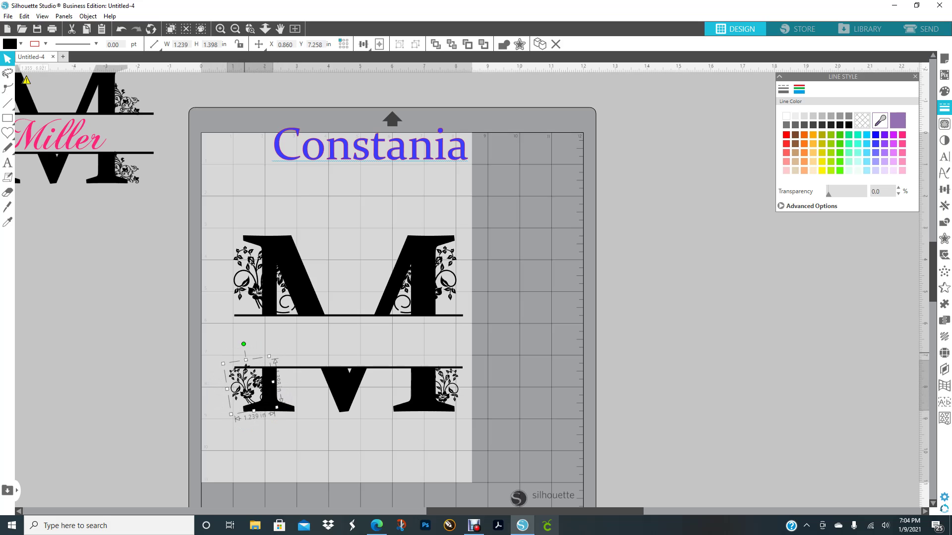
{"action": "left_click_drag", "start_coordinate": [242, 394], "coordinate": [249, 397]}
{"action": "left_click_drag", "start_coordinate": [250, 347], "coordinate": [250, 348]}
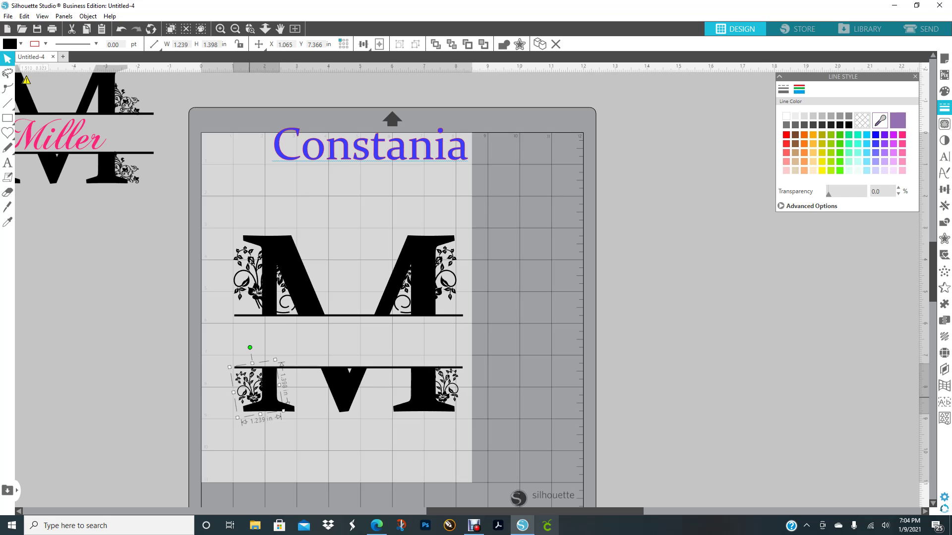
{"action": "left_click", "coordinate": [385, 458]}
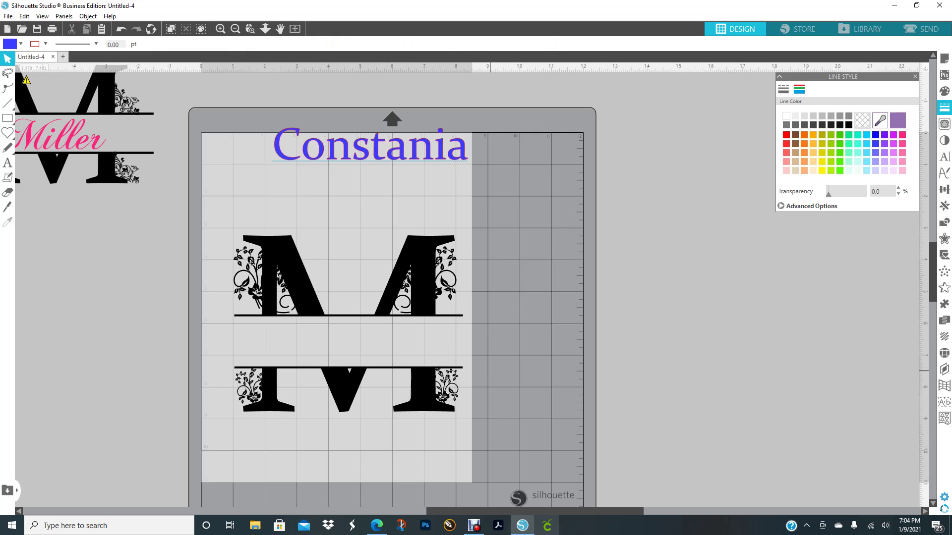
- Add a text object with the person's first name in the empty area beside the cutting mat
{"action": "left_click", "coordinate": [7, 163]}
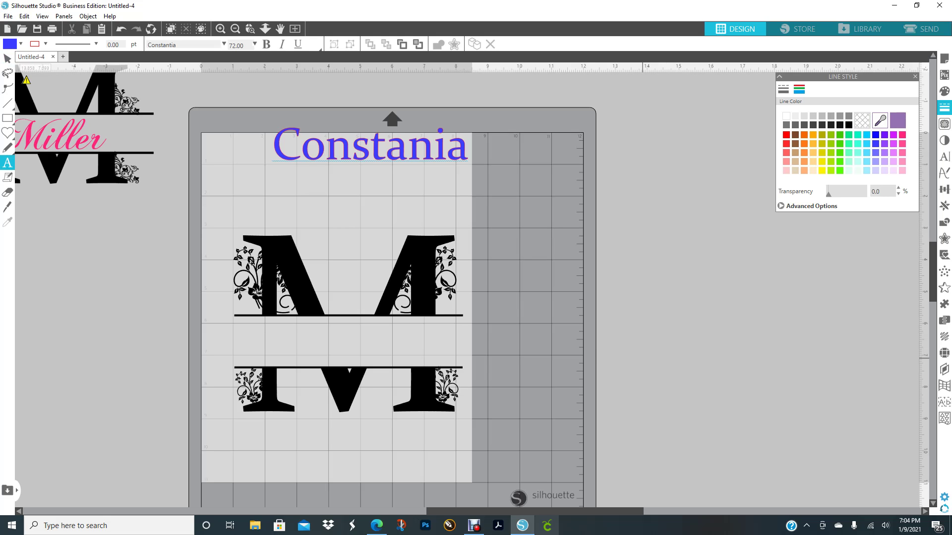
{"action": "left_click", "coordinate": [603, 352]}
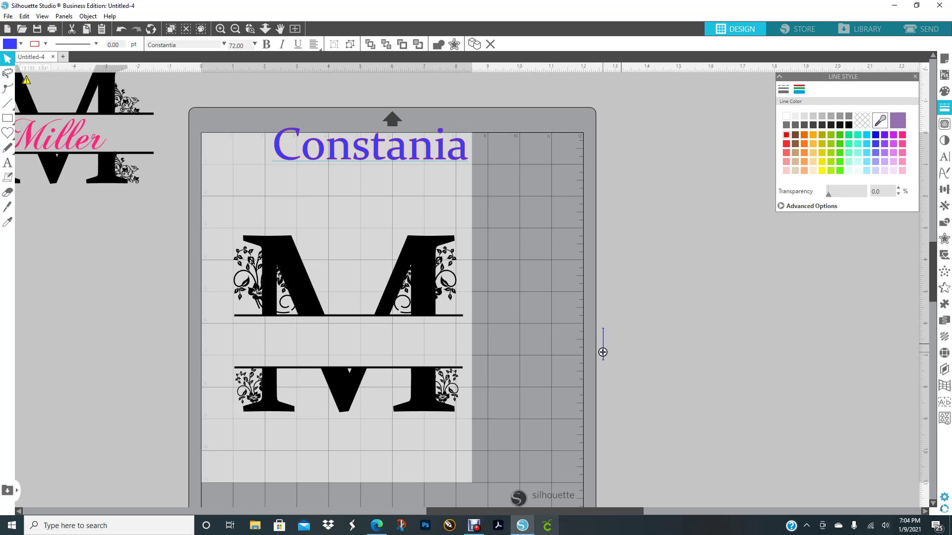
{"action": "type", "text": "Mo"}
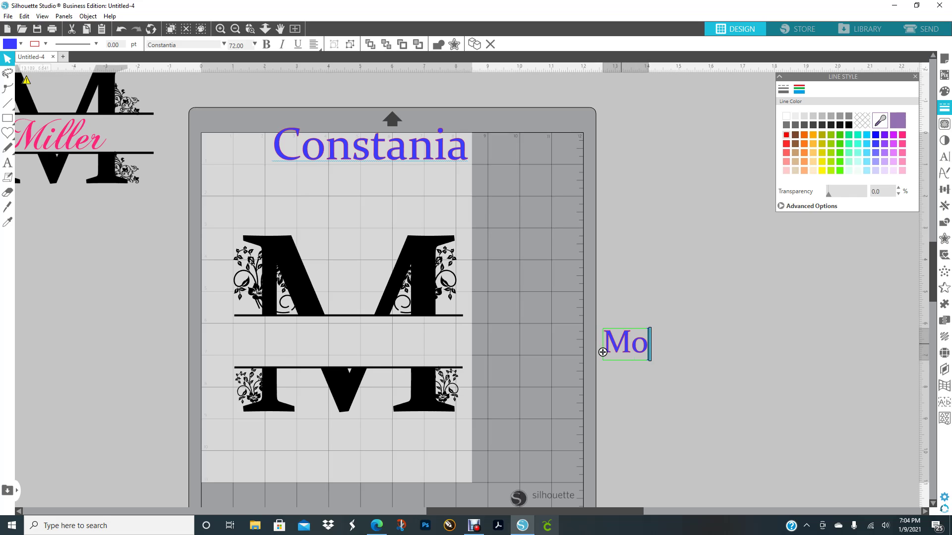
{"action": "type", "text": "nica"}
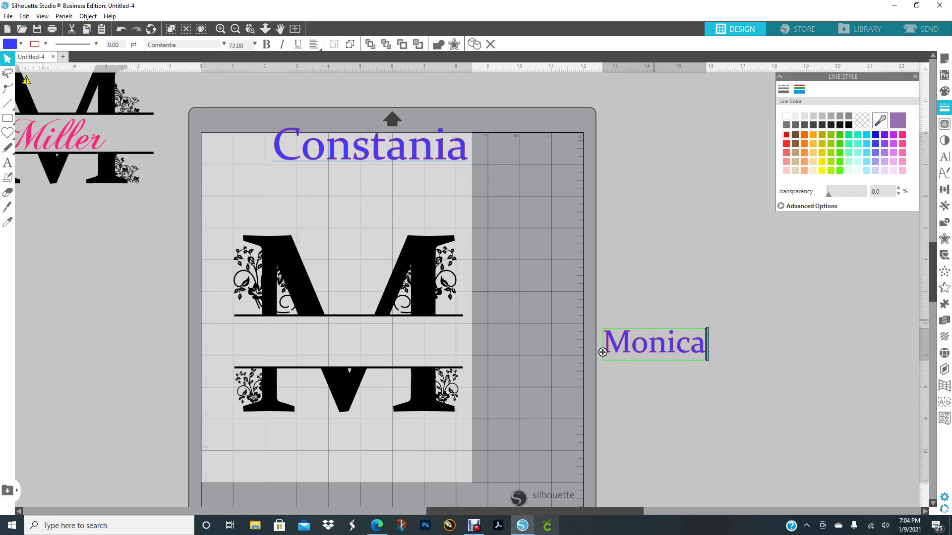
- Scale the name text to about 150.34 pt and fit it between the two bars of the split M
{"action": "left_click", "coordinate": [694, 315]}
{"action": "left_click", "coordinate": [705, 350]}
{"action": "left_click_drag", "start_coordinate": [711, 364], "coordinate": [853, 409]}
{"action": "left_click_drag", "start_coordinate": [728, 368], "coordinate": [353, 347]}
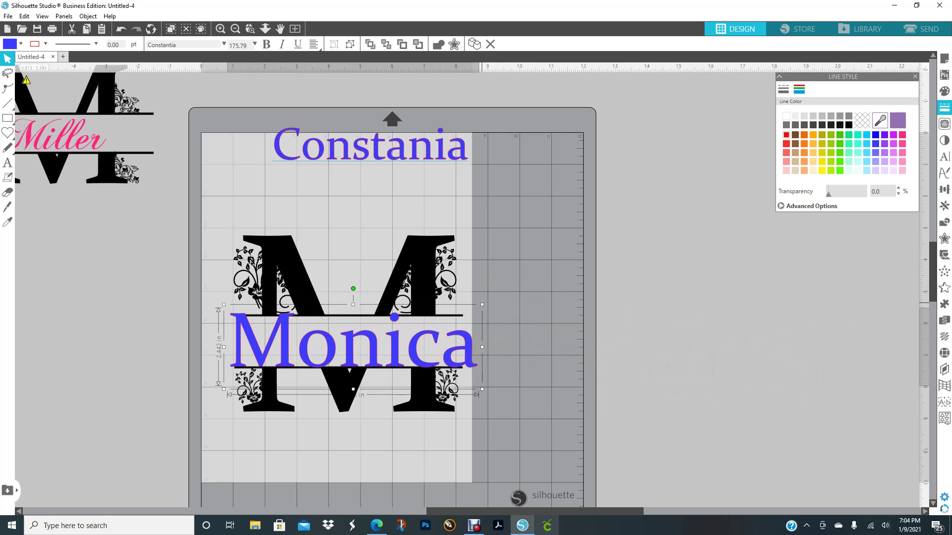
{"action": "left_click_drag", "start_coordinate": [482, 304], "coordinate": [446, 316]}
{"action": "left_click_drag", "start_coordinate": [387, 357], "coordinate": [401, 350]}
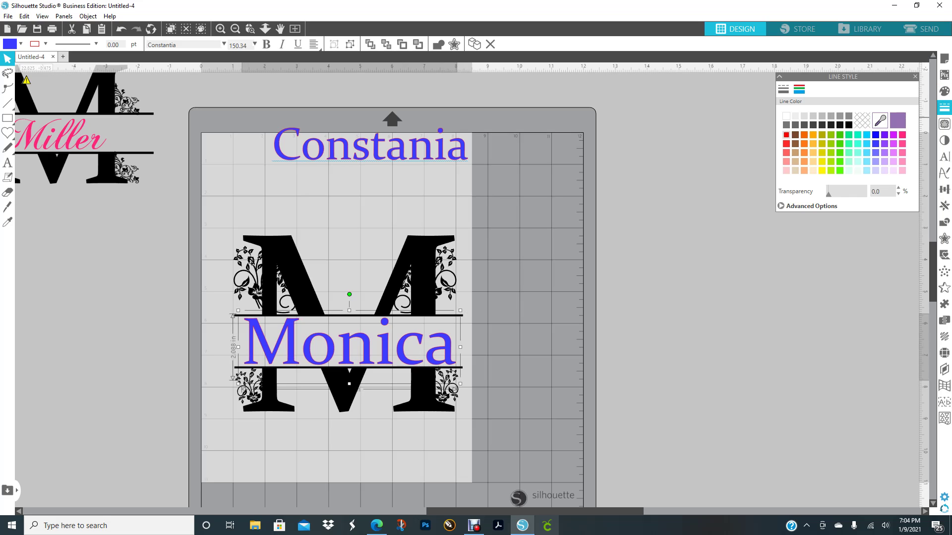
- Try red, blue, pink and purple fills on the name text, finishing with bright light blue
{"action": "left_click", "coordinate": [945, 91]}
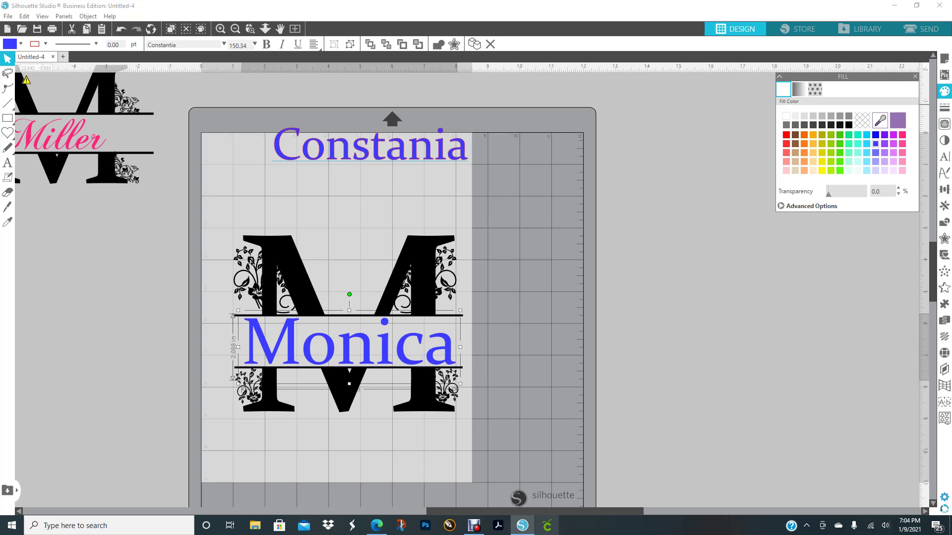
{"action": "left_click", "coordinate": [786, 135]}
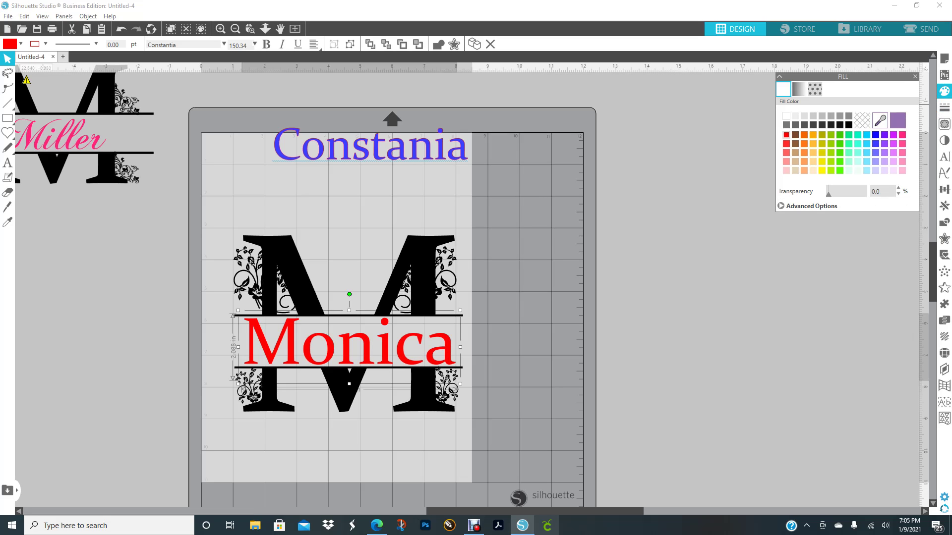
{"action": "left_click", "coordinate": [875, 144]}
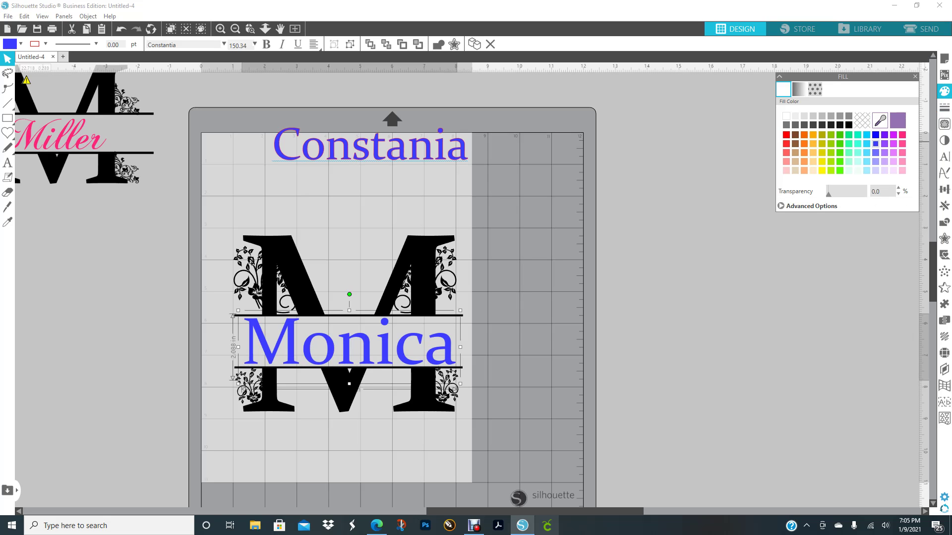
{"action": "left_click", "coordinate": [902, 134]}
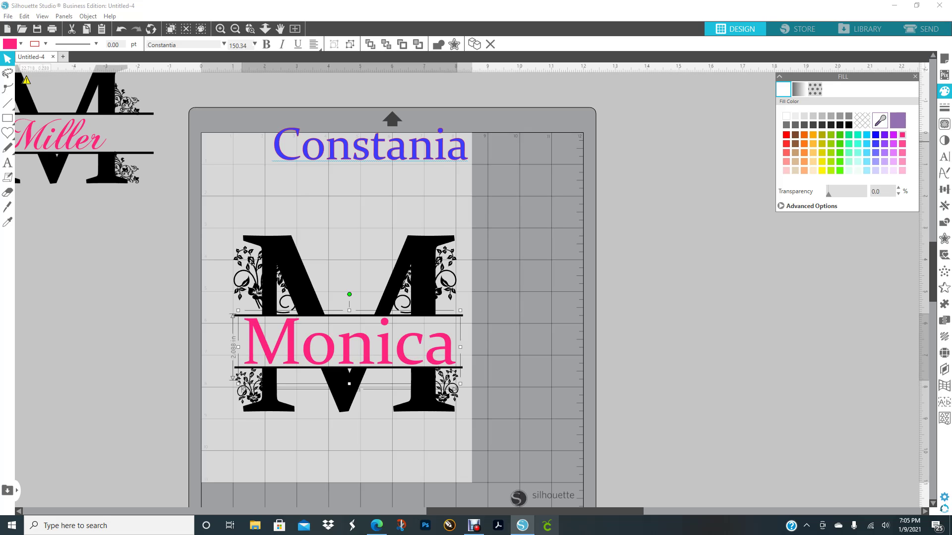
{"action": "left_click", "coordinate": [885, 134]}
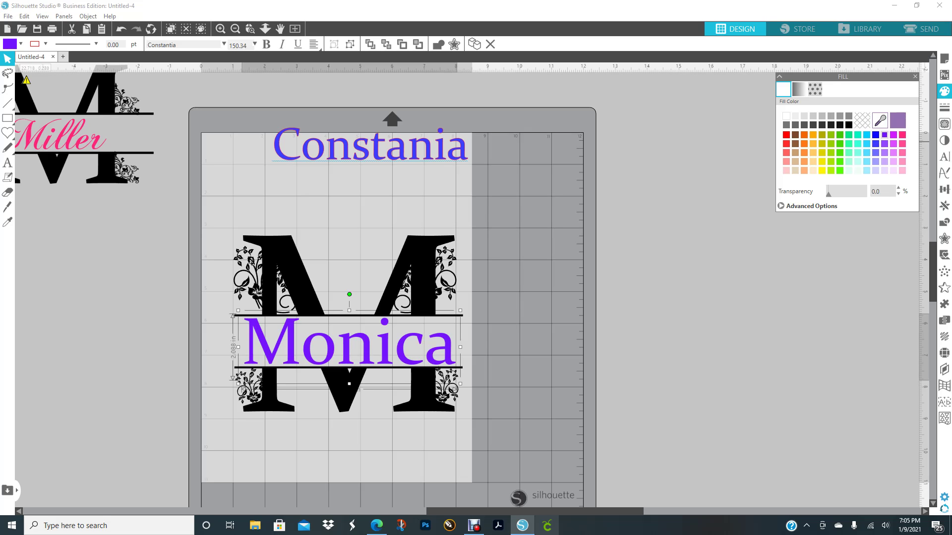
{"action": "left_click", "coordinate": [867, 134]}
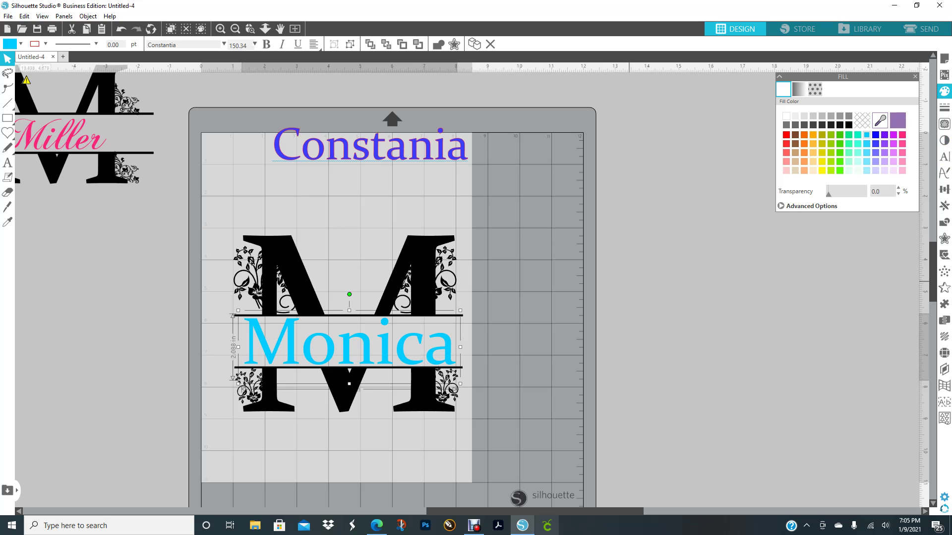
- Change the name text's font to Chopin Script
{"action": "left_click", "coordinate": [944, 156]}
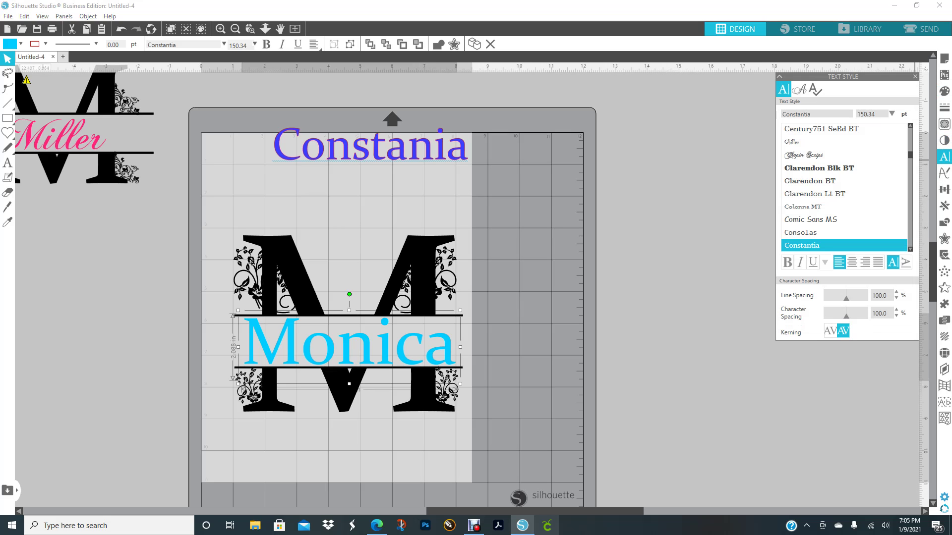
{"action": "left_click", "coordinate": [813, 155]}
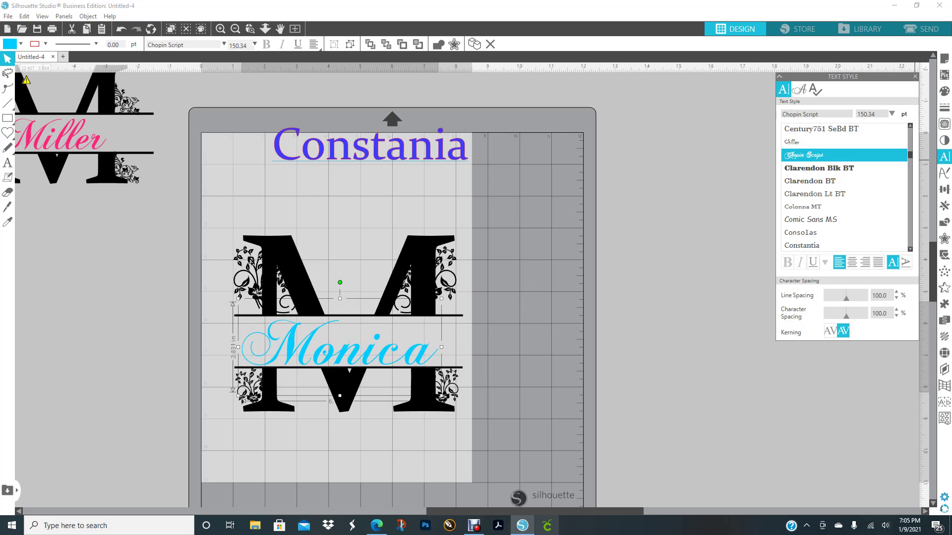
- Try the Embassy BT, Freestyle Script and French Script MT fonts on the blue name text
{"action": "left_click_drag", "start_coordinate": [413, 348], "coordinate": [419, 346]}
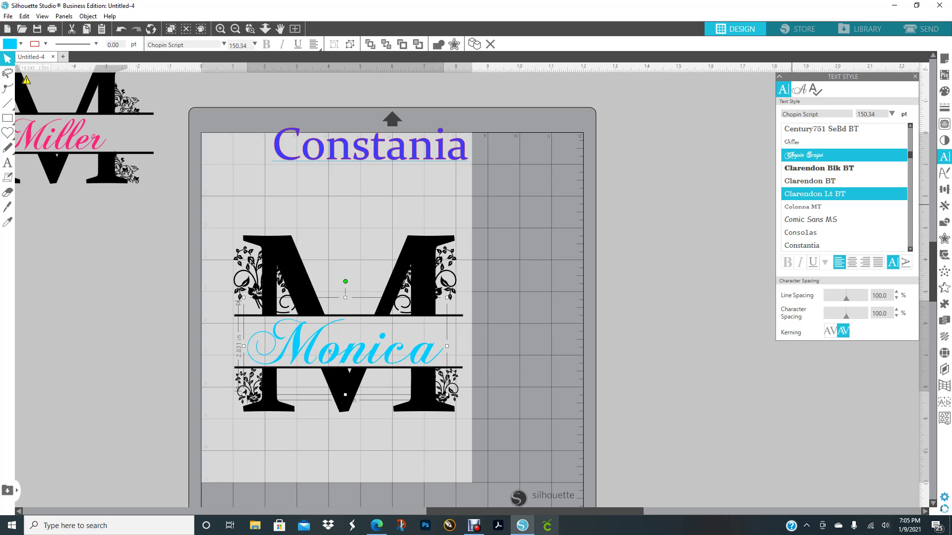
{"action": "scroll", "coordinate": [843, 188], "scroll_direction": "down", "scroll_amount": 5}
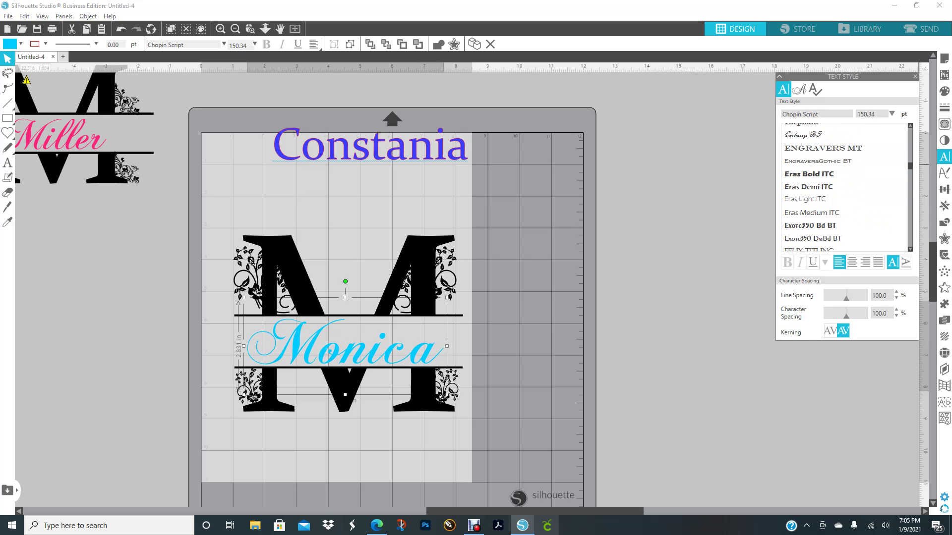
{"action": "left_click", "coordinate": [823, 135]}
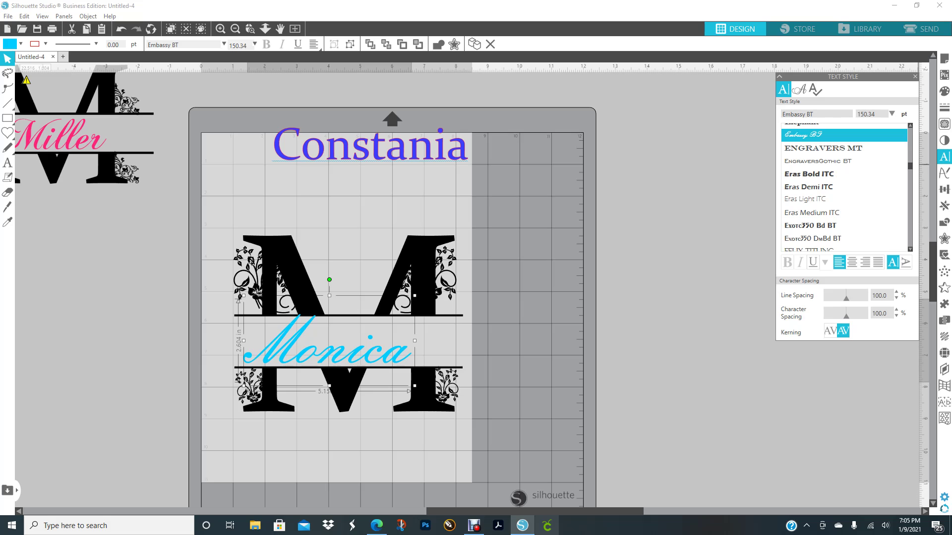
{"action": "scroll", "coordinate": [842, 189], "scroll_direction": "down", "scroll_amount": 6}
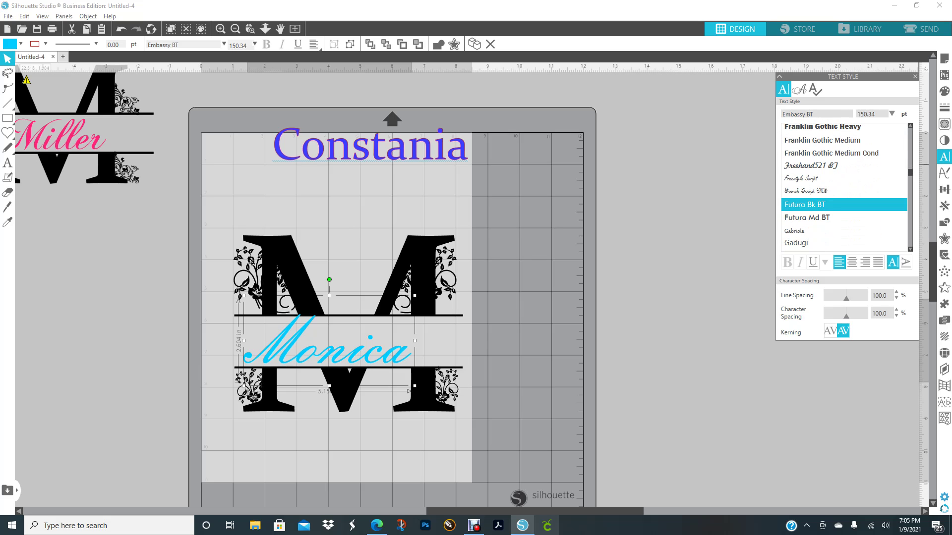
{"action": "left_click", "coordinate": [813, 179]}
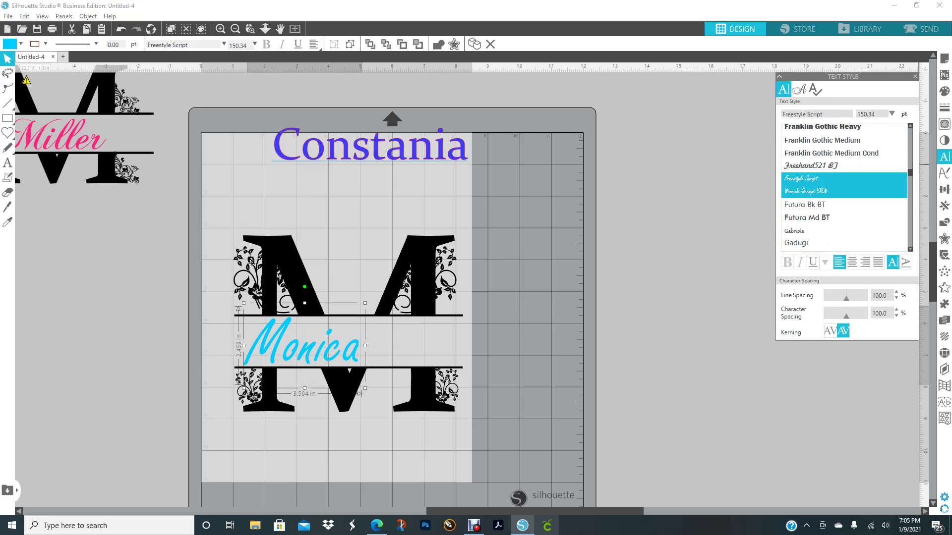
{"action": "left_click", "coordinate": [813, 191]}
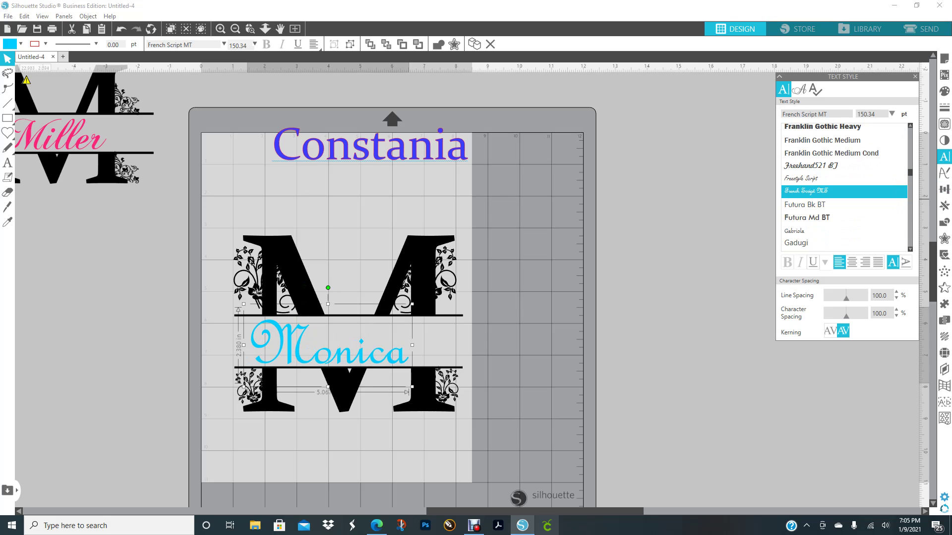
{"action": "scroll", "coordinate": [842, 186], "scroll_direction": "down", "scroll_amount": 4}
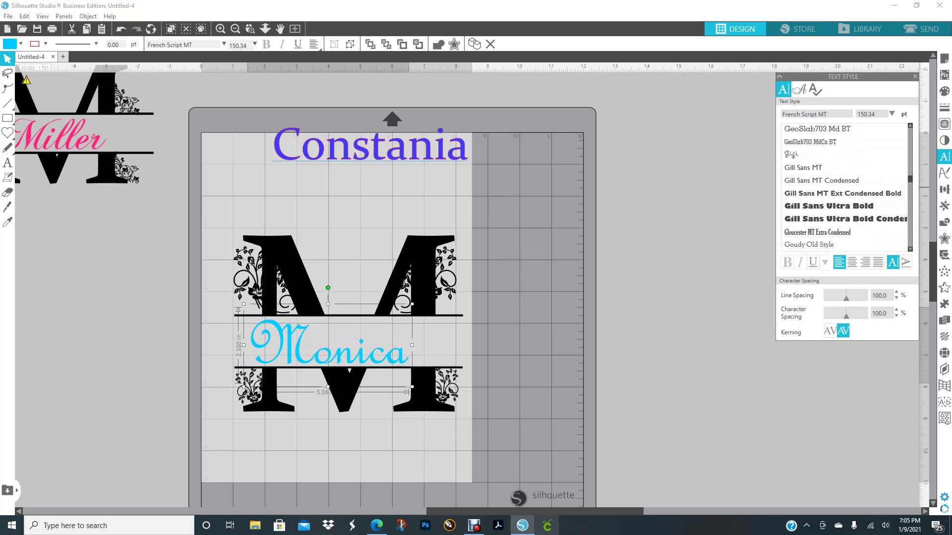
- Try Gloucester MT Extra Condensed, Ink Free and My Shine on the name text, repositioning it between the bars
{"action": "left_click", "coordinate": [842, 232]}
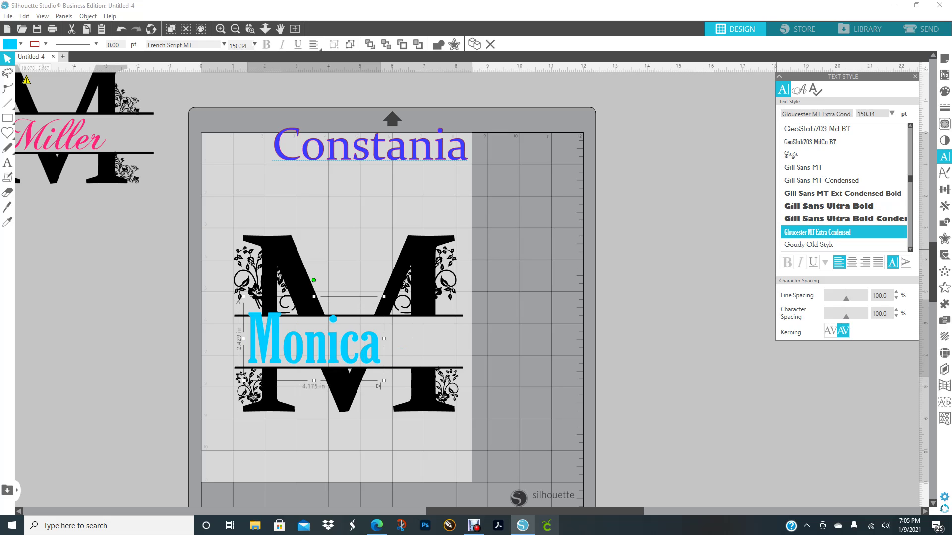
{"action": "scroll", "coordinate": [843, 169], "scroll_direction": "down", "scroll_amount": 1}
{"action": "scroll", "coordinate": [845, 186], "scroll_direction": "down", "scroll_amount": 4}
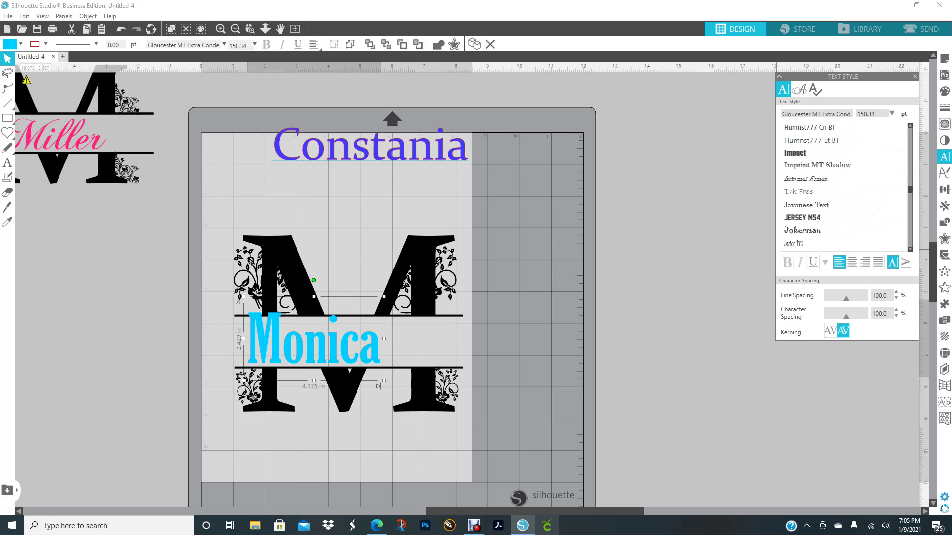
{"action": "left_click", "coordinate": [842, 191]}
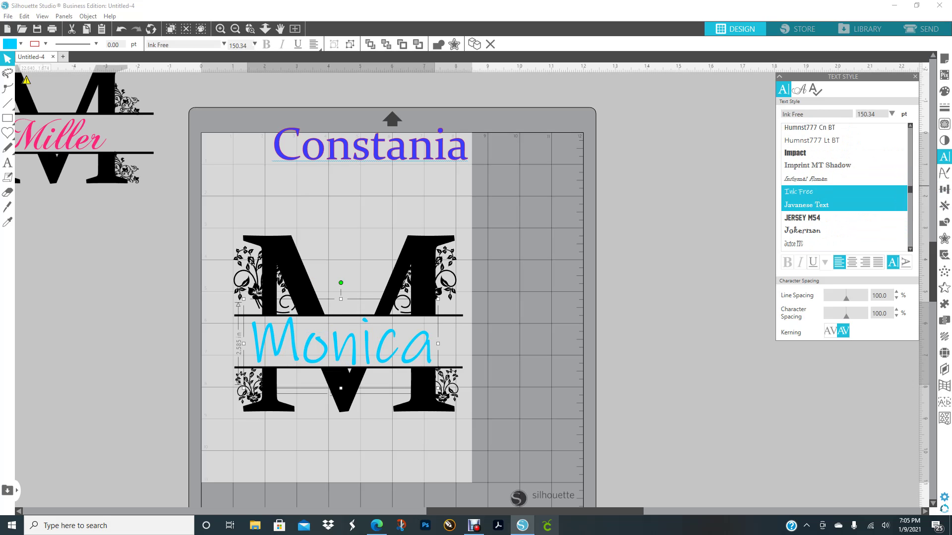
{"action": "scroll", "coordinate": [846, 186], "scroll_direction": "down", "scroll_amount": 8}
{"action": "scroll", "coordinate": [842, 189], "scroll_direction": "down", "scroll_amount": 4}
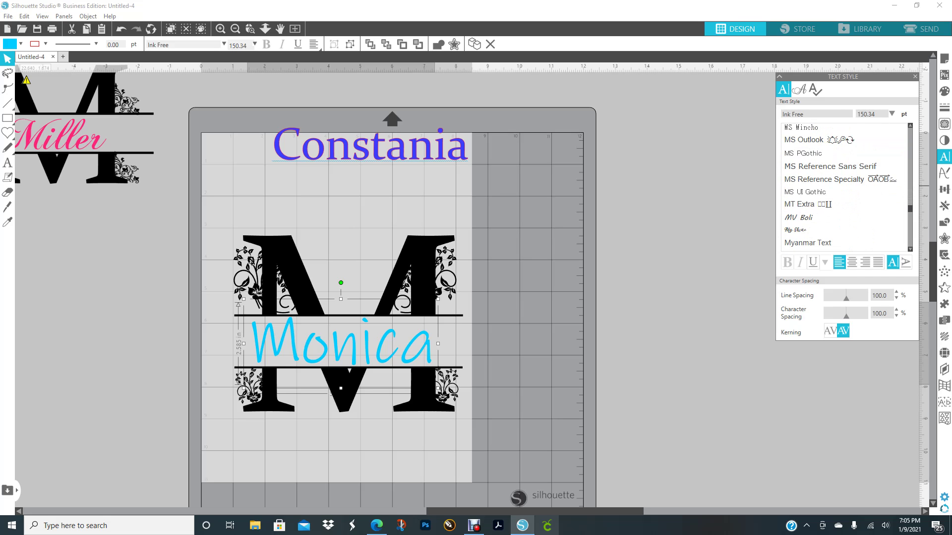
{"action": "left_click", "coordinate": [843, 230]}
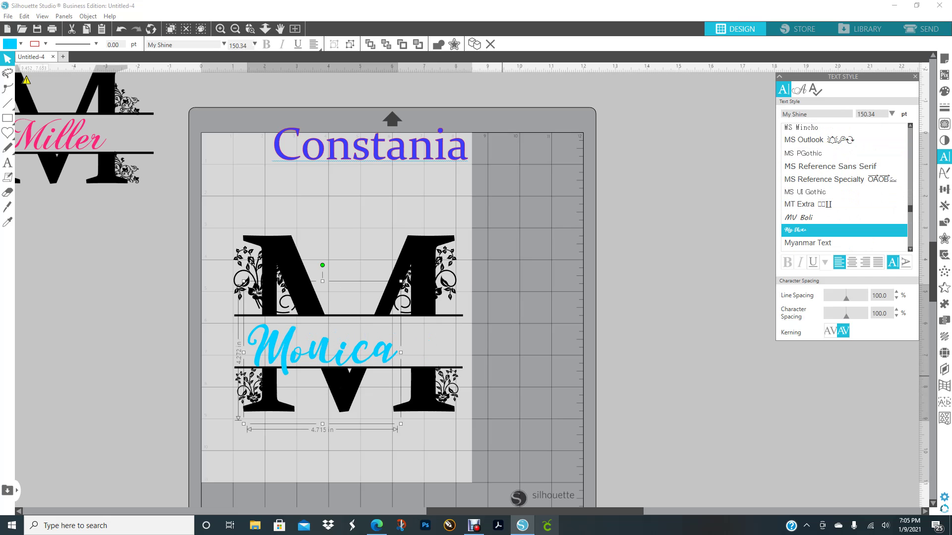
{"action": "left_click_drag", "start_coordinate": [389, 353], "coordinate": [393, 344]}
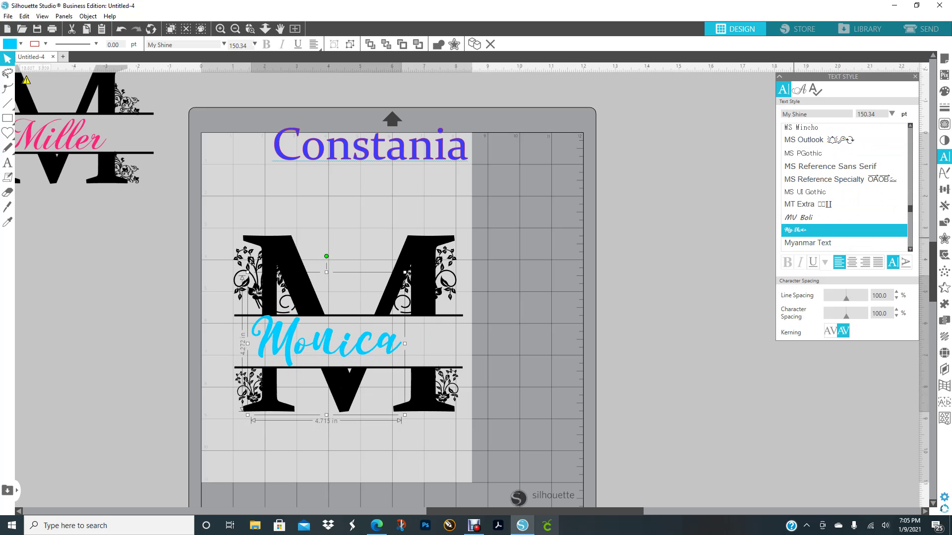
- Set the name text back to Chopin Script and fit it between the two bars of the split M
{"action": "left_click_drag", "start_coordinate": [910, 209], "coordinate": [910, 130]}
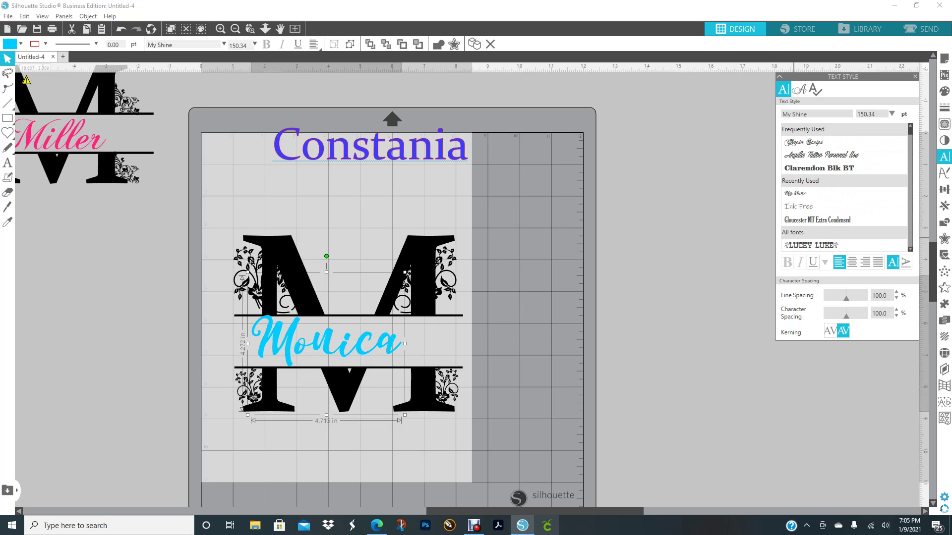
{"action": "left_click", "coordinate": [803, 142]}
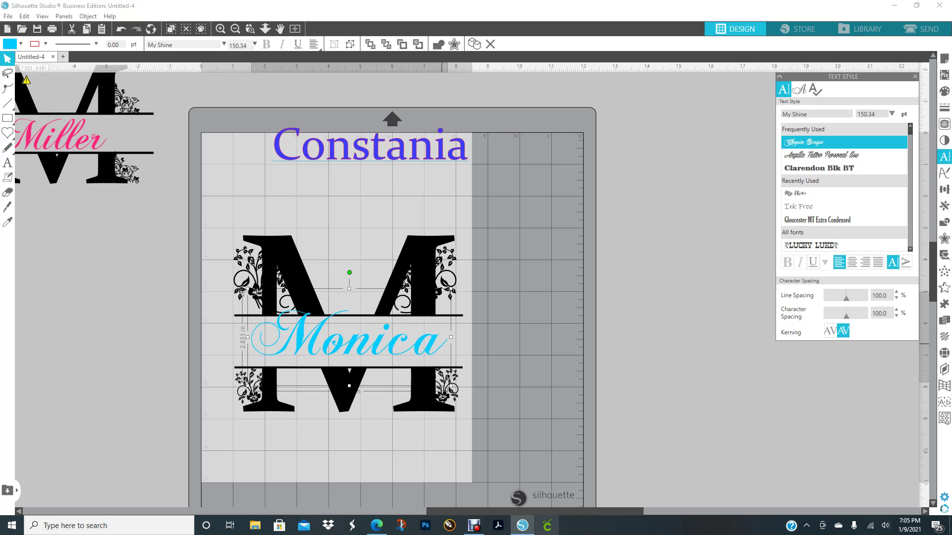
{"action": "left_click_drag", "start_coordinate": [422, 352], "coordinate": [386, 352]}
{"action": "left_click", "coordinate": [573, 365]}
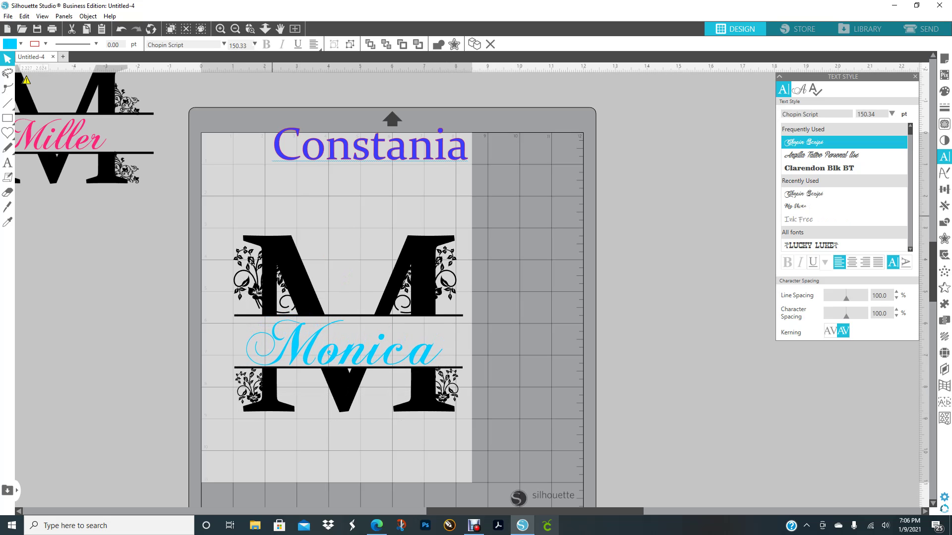
- Group all parts of the finished split M monogram and move it off the mat, below the earlier monogram
{"action": "left_click_drag", "start_coordinate": [197, 181], "coordinate": [499, 462]}
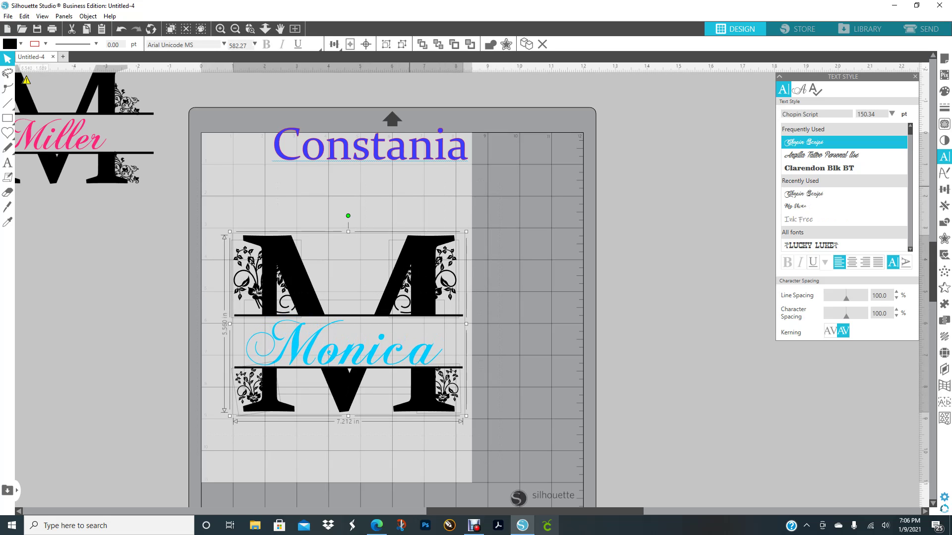
{"action": "right_click", "coordinate": [397, 288]}
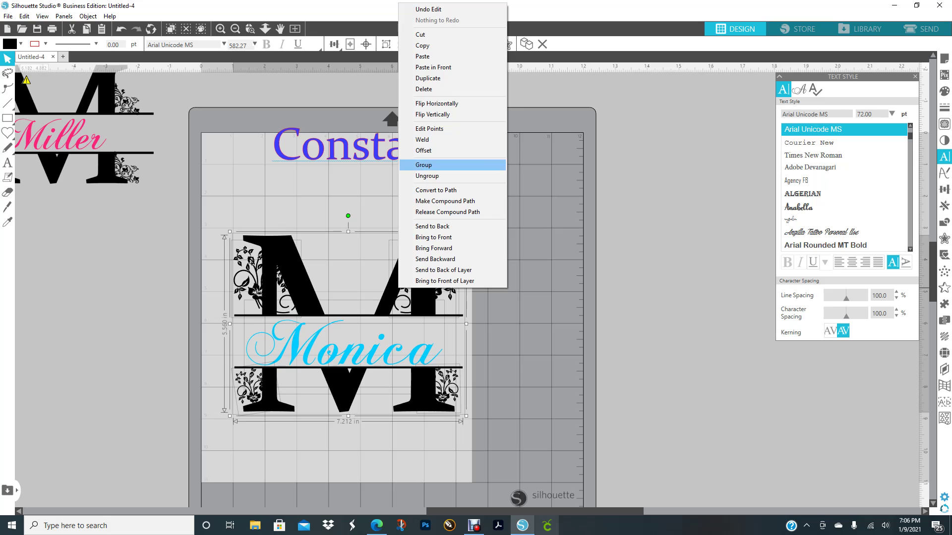
{"action": "left_click", "coordinate": [423, 165]}
{"action": "left_click_drag", "start_coordinate": [411, 274], "coordinate": [383, 283]}
{"action": "left_click_drag", "start_coordinate": [319, 286], "coordinate": [44, 268]}
{"action": "left_click", "coordinate": [501, 166]}
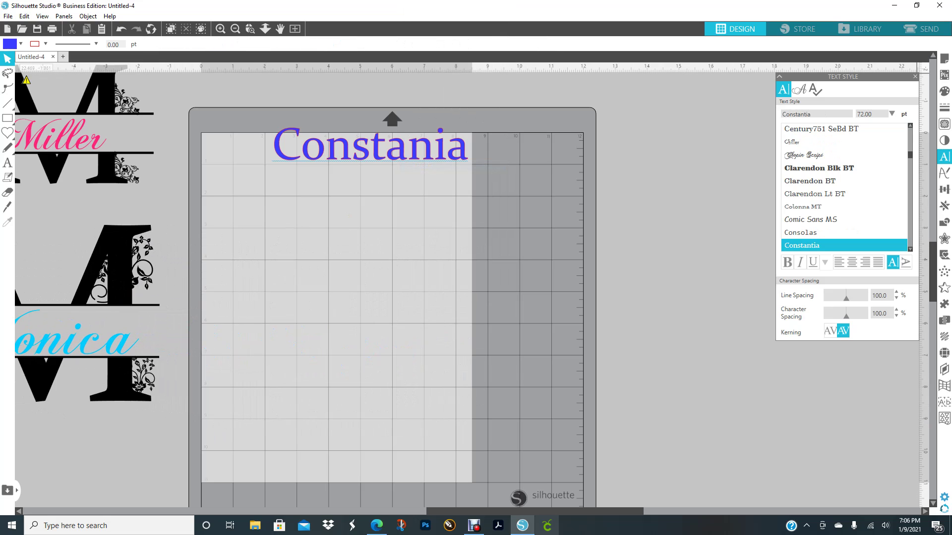
- Delete the black flower picture lying in the empty area beside the cutting mat
{"action": "left_click_drag", "start_coordinate": [460, 512], "coordinate": [540, 512]}
{"action": "left_click_drag", "start_coordinate": [800, 324], "coordinate": [488, 342]}
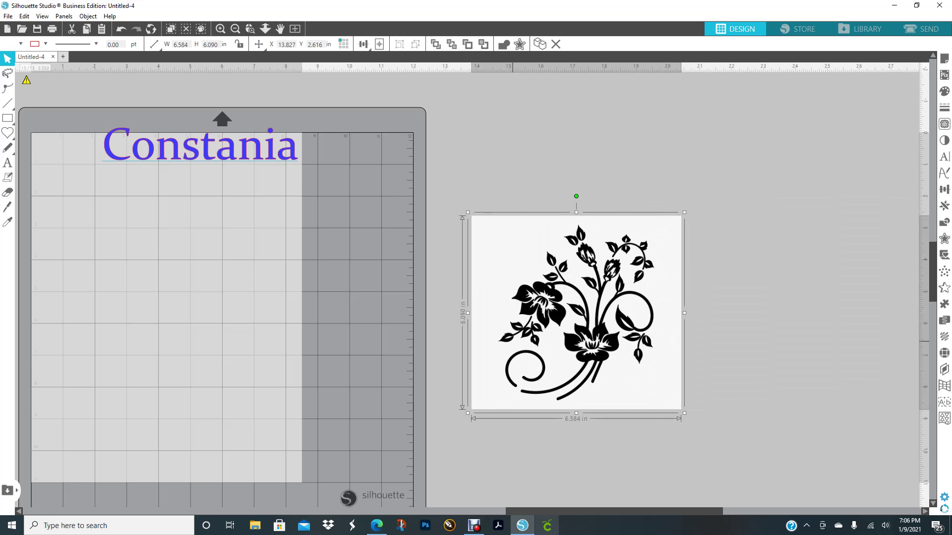
{"action": "key", "text": "Delete"}
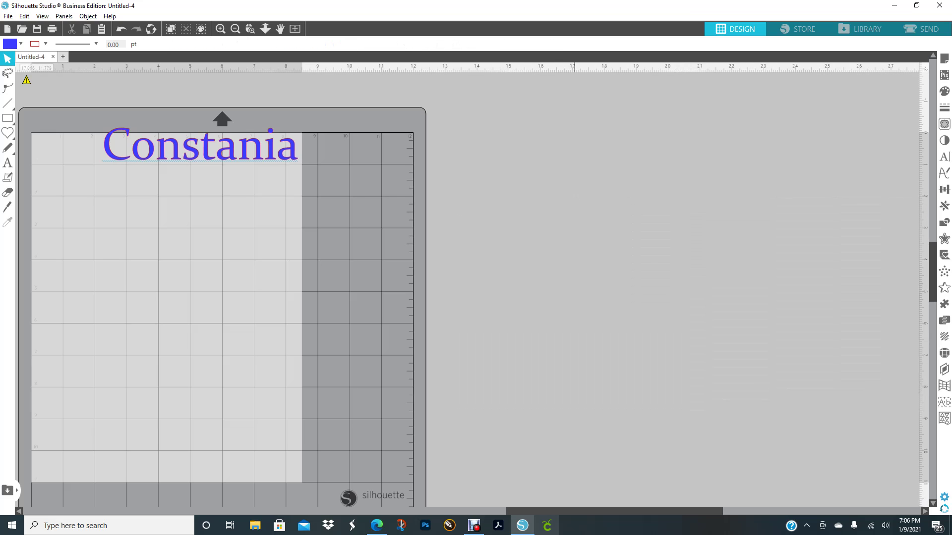
- Bring the red heart outline from beside the mat onto the page, below the Constania text
{"action": "scroll", "coordinate": [471, 288], "scroll_direction": "left", "scroll_amount": 13}
{"action": "left_click_drag", "start_coordinate": [39, 298], "coordinate": [480, 269]}
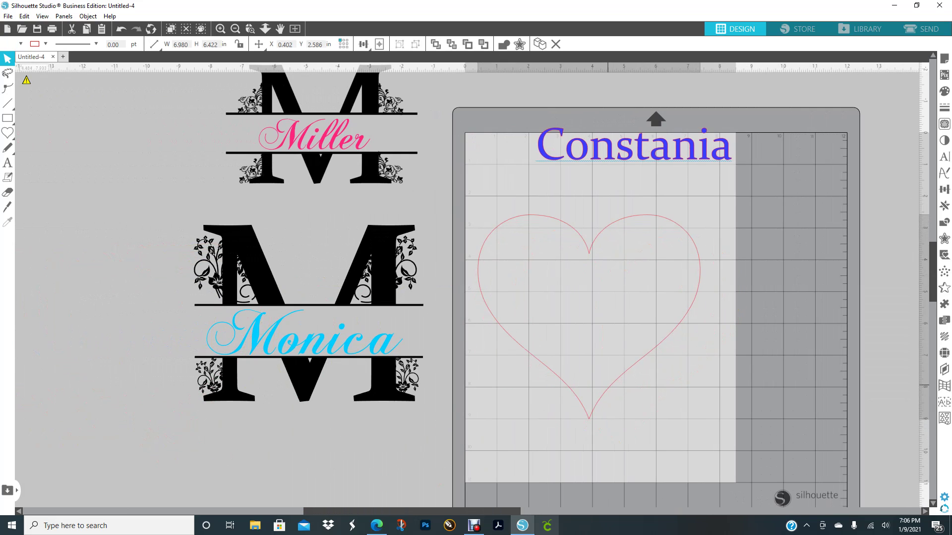
{"action": "scroll", "coordinate": [471, 287], "scroll_direction": "right", "scroll_amount": 10}
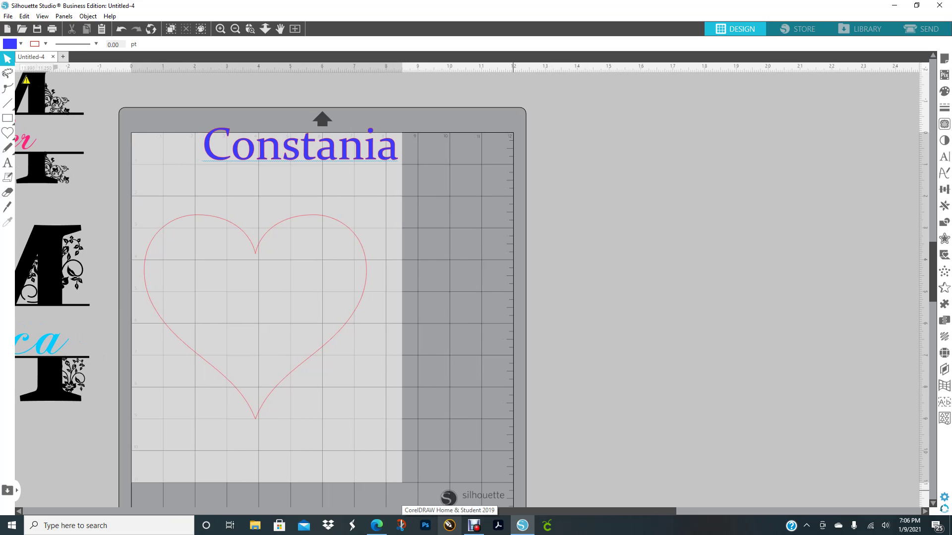
{"action": "left_click_drag", "start_coordinate": [309, 356], "coordinate": [381, 359]}
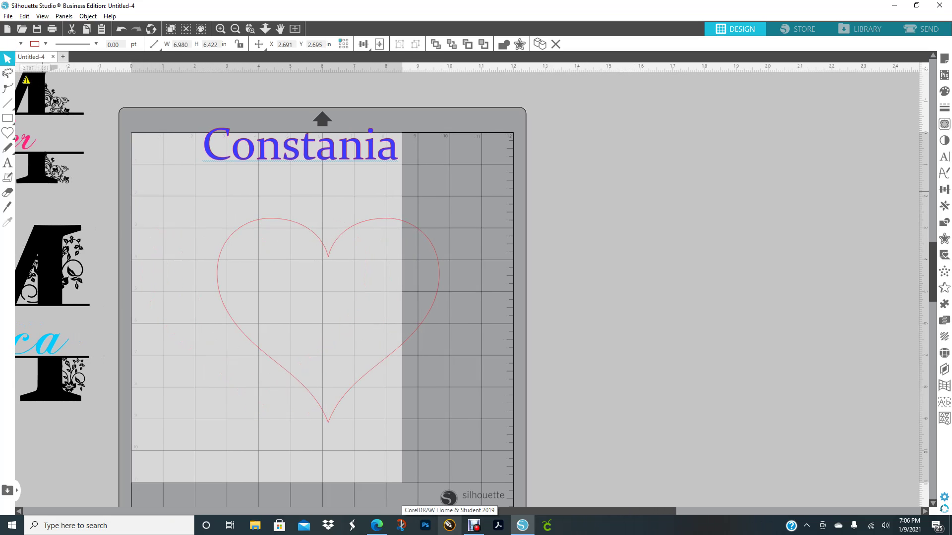
- Examine the basic drawing shapes and the preset shapes that are available for making a design outline
{"action": "left_click", "coordinate": [7, 133]}
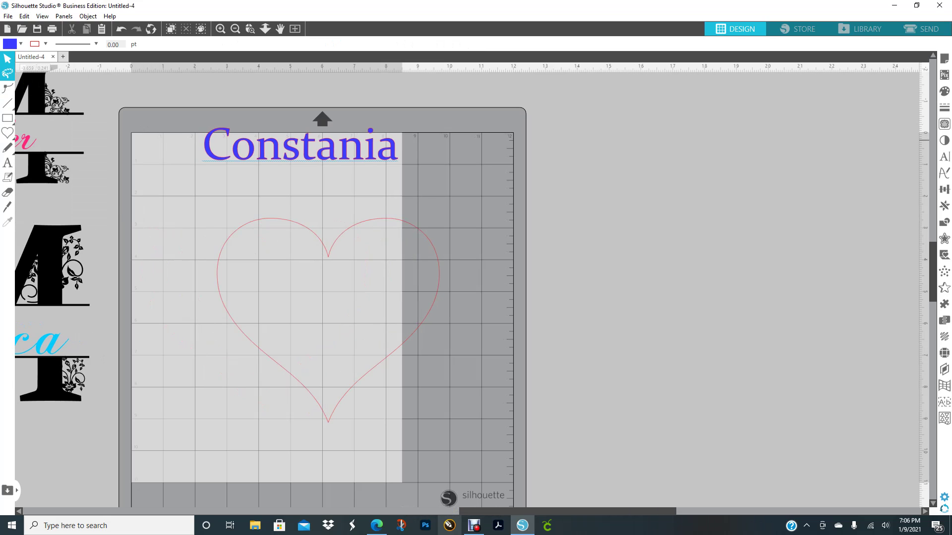
{"action": "left_click", "coordinate": [7, 163]}
{"action": "left_click", "coordinate": [7, 133]}
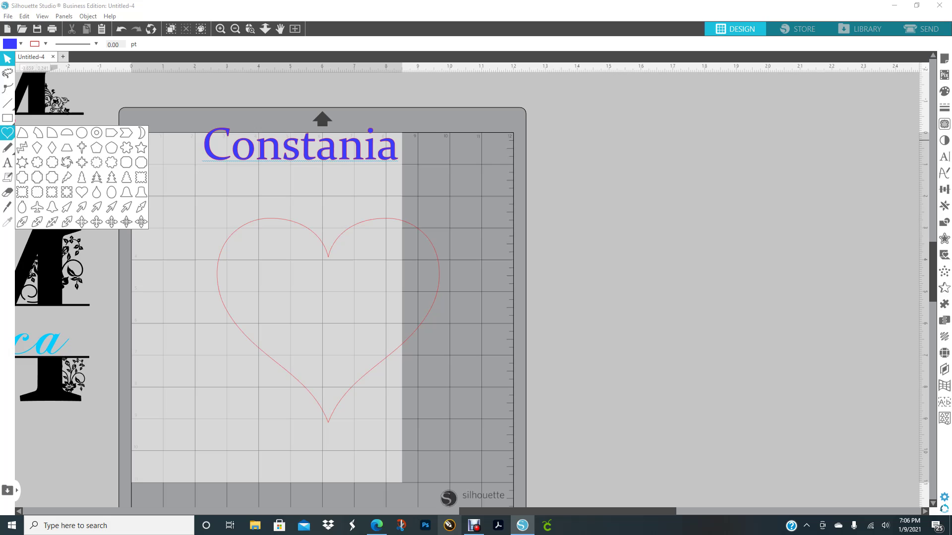
{"action": "mouse_move", "coordinate": [7, 118]}
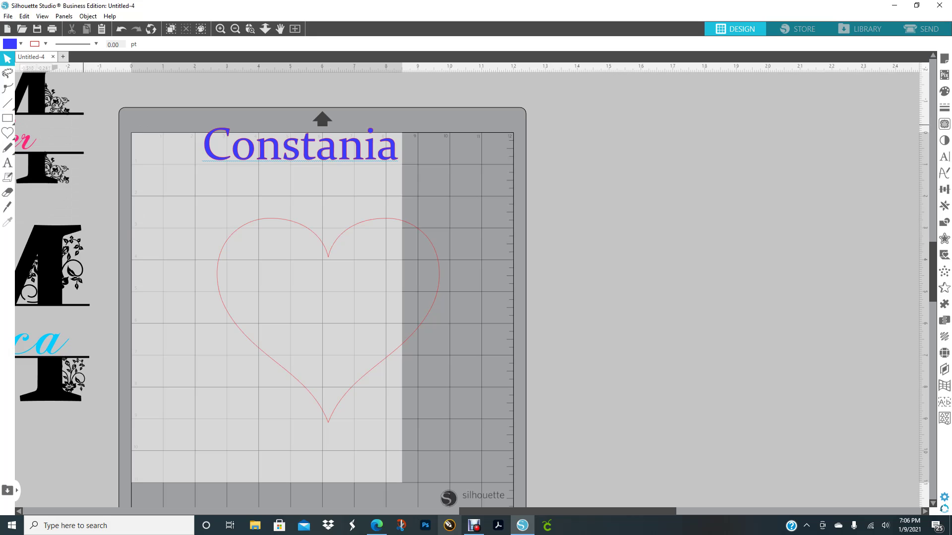
{"action": "left_click", "coordinate": [52, 118]}
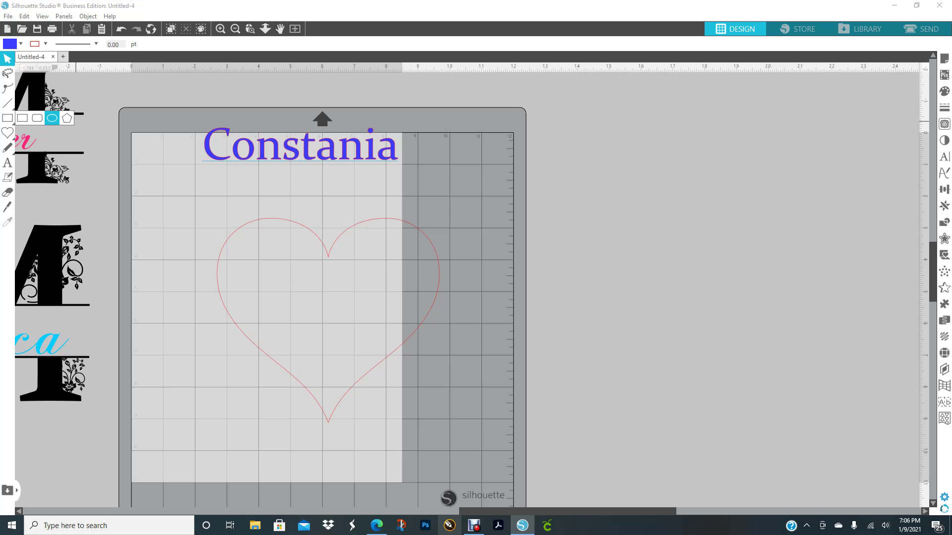
{"action": "mouse_move", "coordinate": [7, 133]}
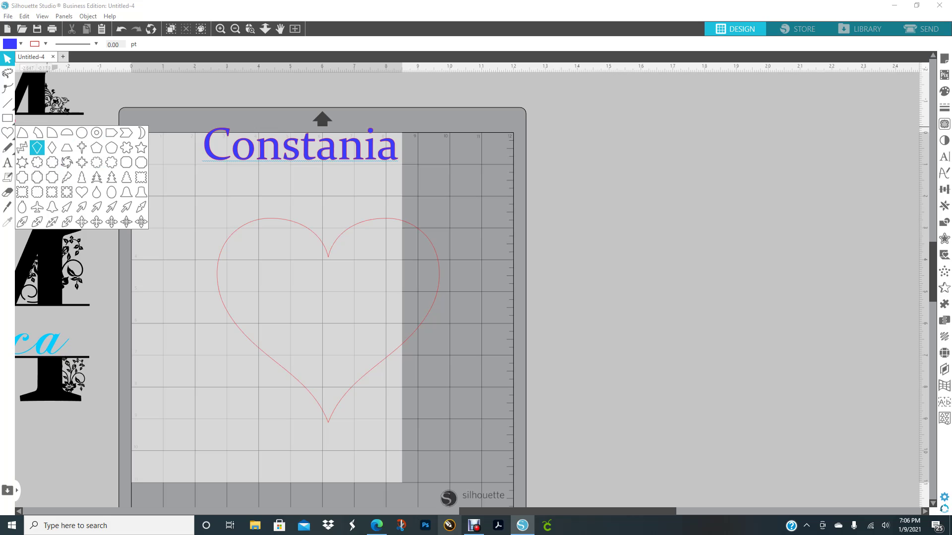
{"action": "left_click", "coordinate": [321, 254]}
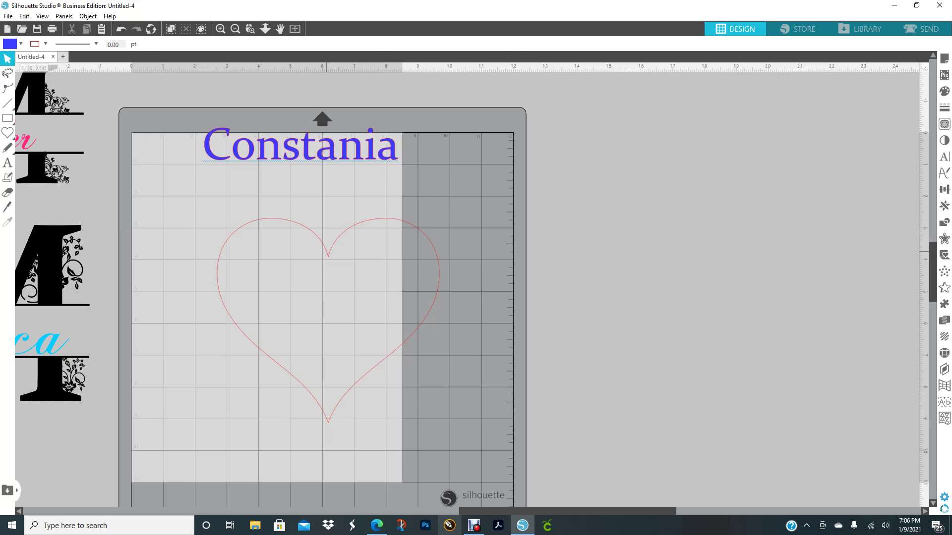
- Move the heart outline off the page so it straddles the cutting mat's right edge
{"action": "left_click", "coordinate": [328, 256]}
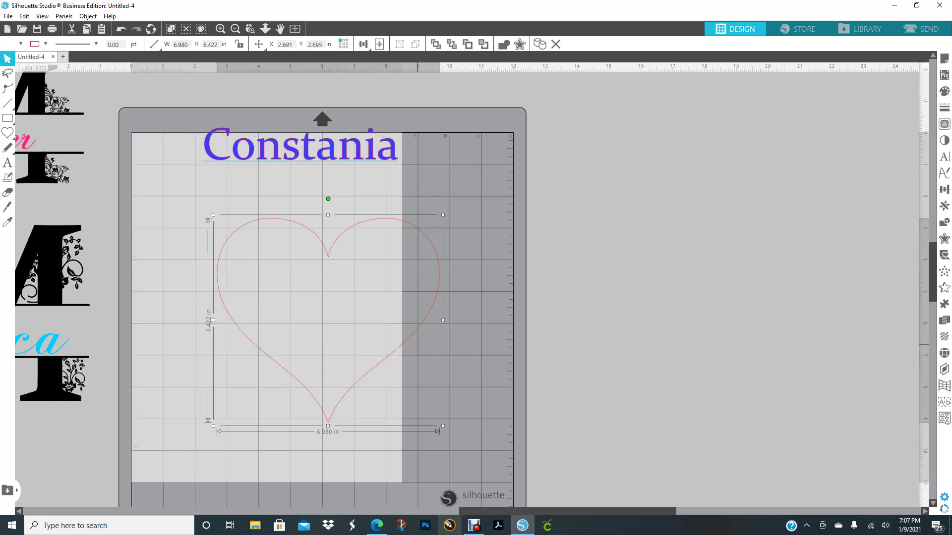
{"action": "left_click_drag", "start_coordinate": [413, 336], "coordinate": [360, 325]}
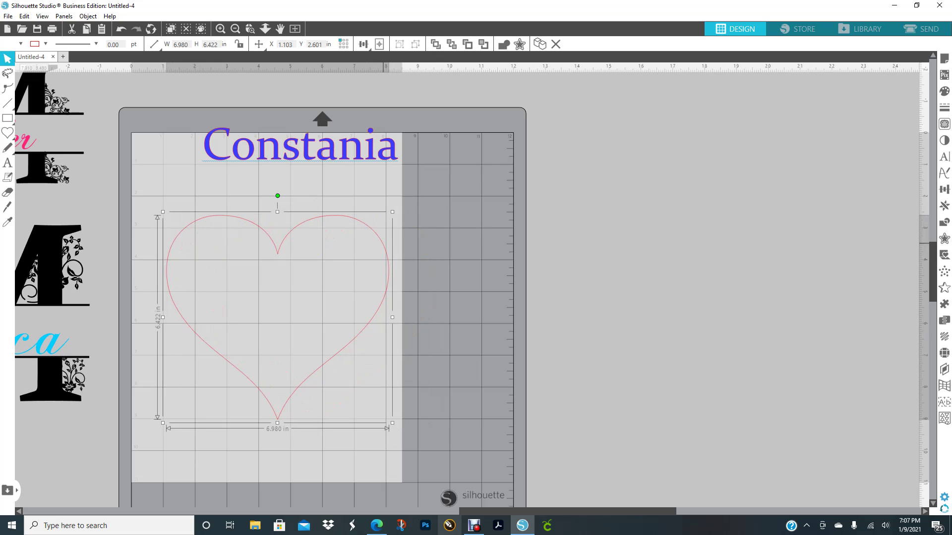
{"action": "left_click_drag", "start_coordinate": [278, 317], "coordinate": [492, 311]}
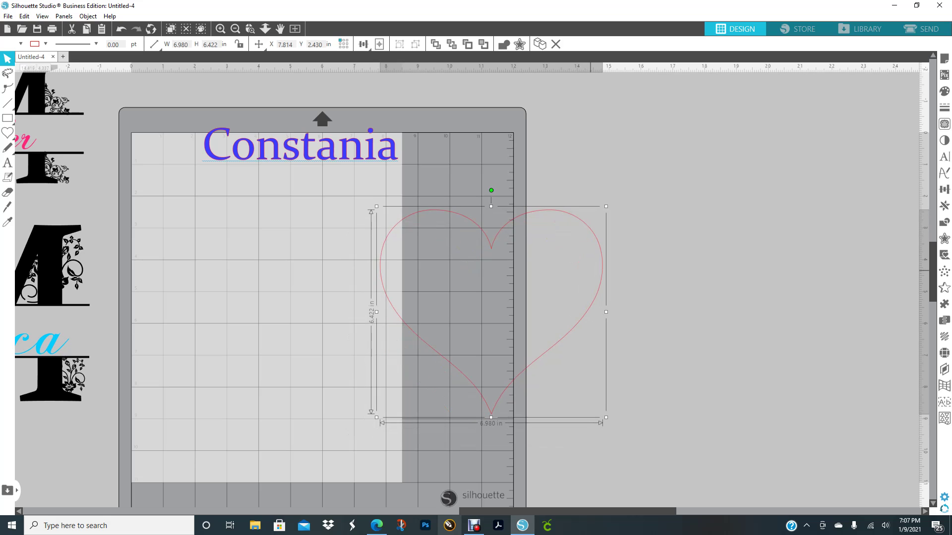
- Switch to the Edge browser, close the open flower picture and search Bing images for "Black and white Hearts clipart jpg"
{"action": "left_click", "coordinate": [377, 526]}
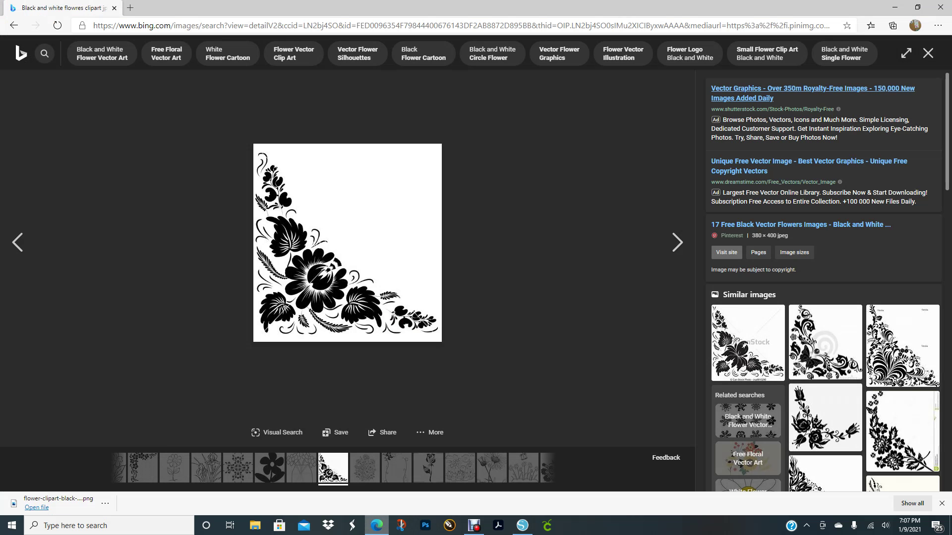
{"action": "left_click", "coordinate": [927, 53]}
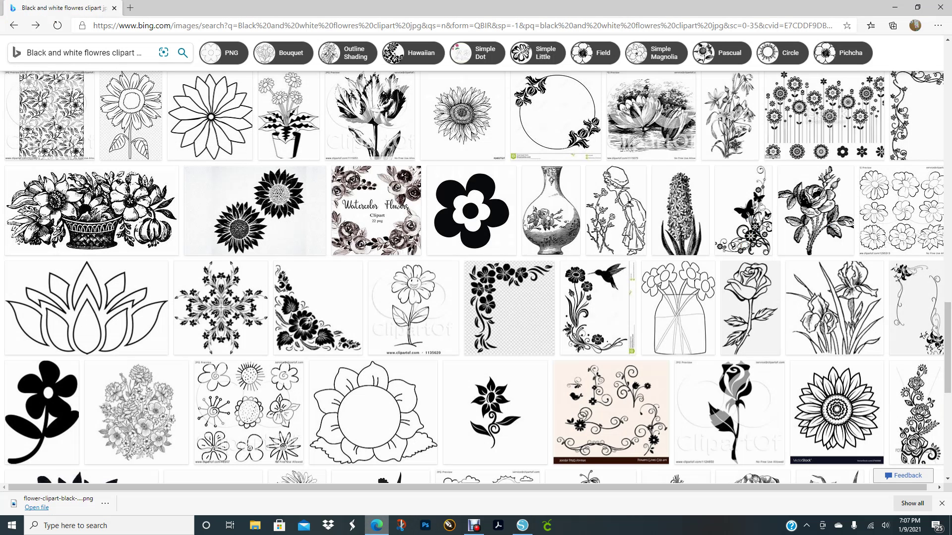
{"action": "scroll", "coordinate": [824, 117], "scroll_direction": "up", "scroll_amount": 20}
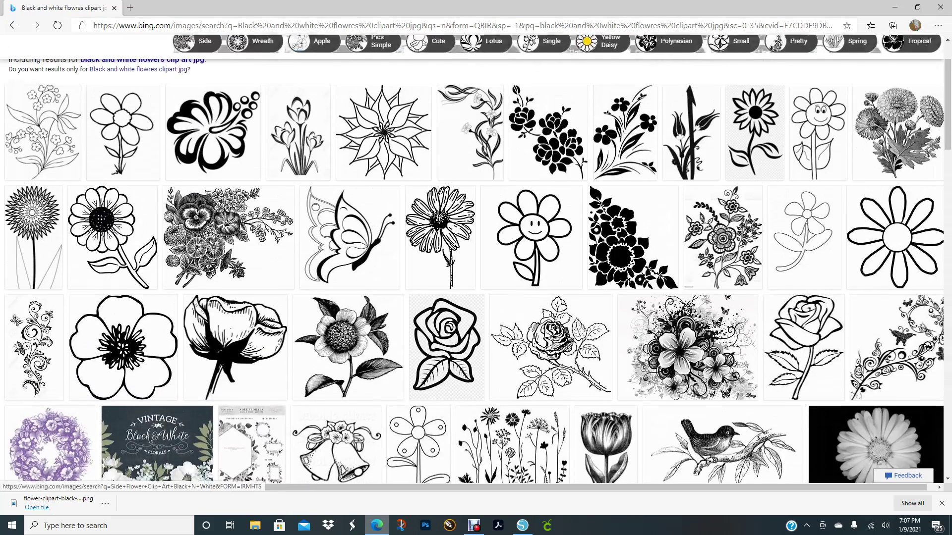
{"action": "scroll", "coordinate": [473, 258], "scroll_direction": "up", "scroll_amount": 2}
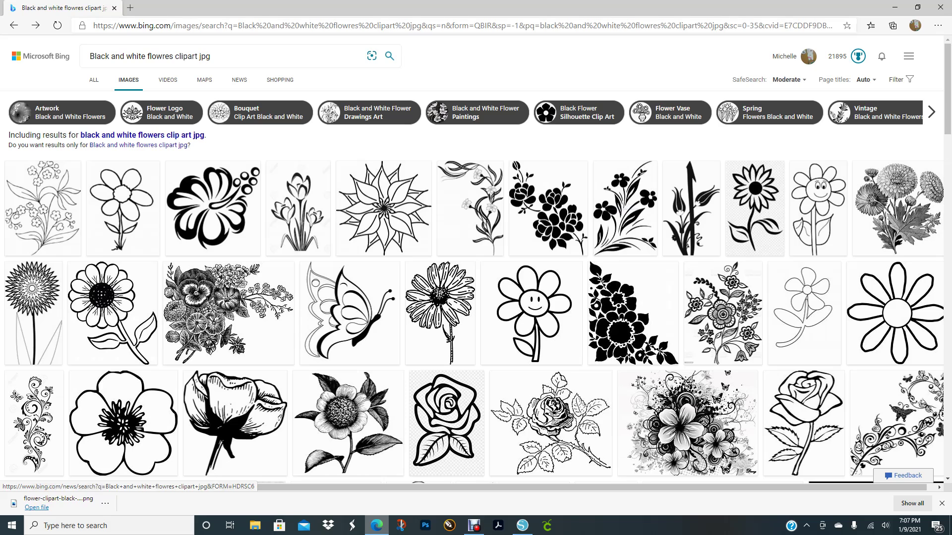
{"action": "left_click_drag", "start_coordinate": [211, 57], "coordinate": [87, 57]}
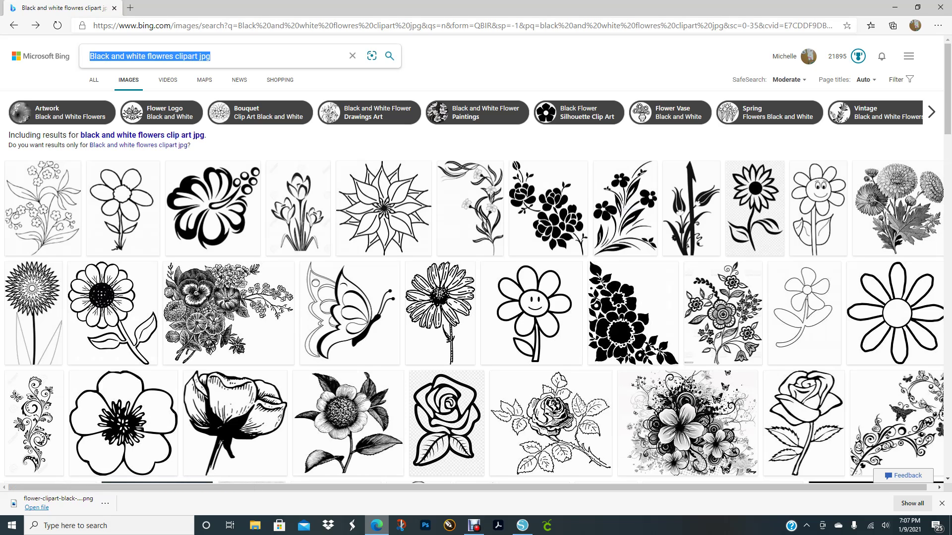
{"action": "double_click", "coordinate": [205, 56]}
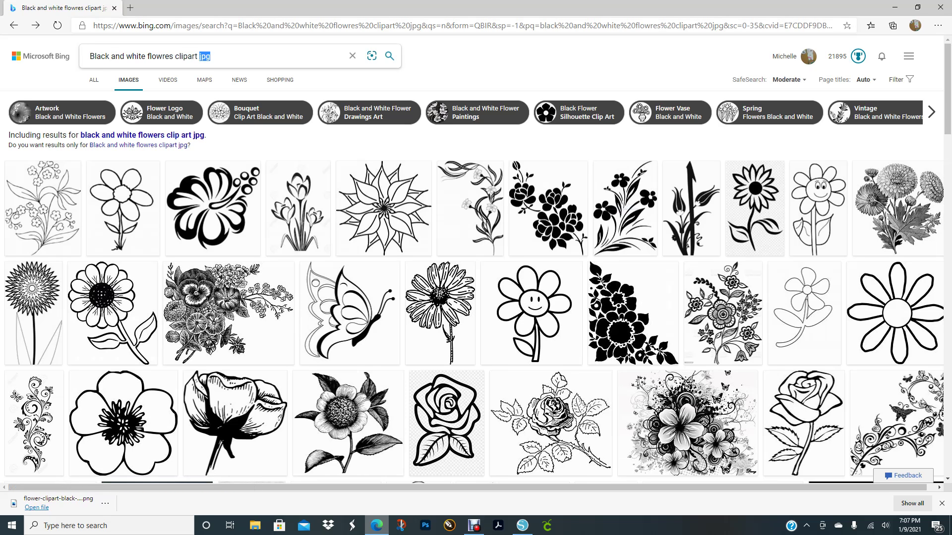
{"action": "left_click_drag", "start_coordinate": [174, 56], "coordinate": [147, 56]}
{"action": "type", "text": "Hearts"}
{"action": "key", "text": "Return"}
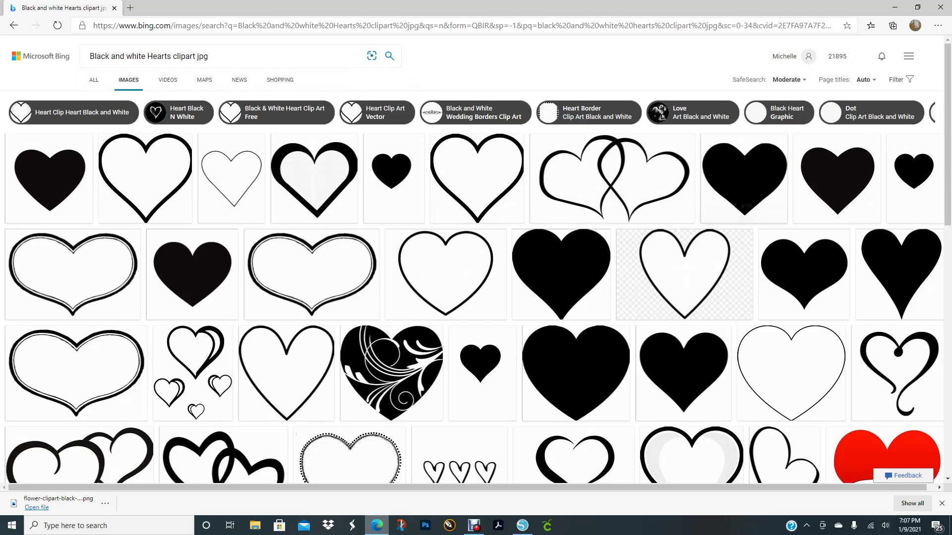
- Preview the heart clipart with the uneven thick black outline from the first row of results, and close the preview
{"action": "scroll", "coordinate": [684, 377], "scroll_direction": "down", "scroll_amount": 5}
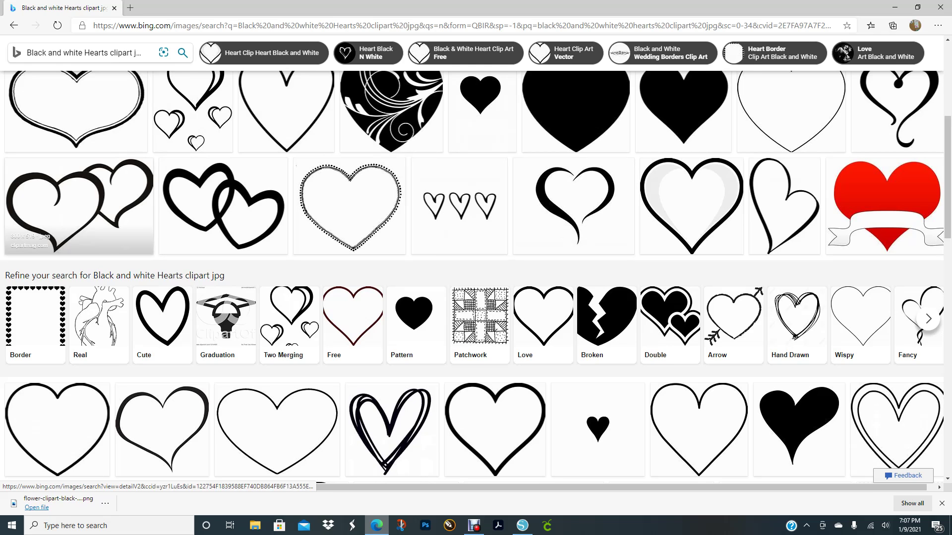
{"action": "scroll", "coordinate": [476, 277], "scroll_direction": "up", "scroll_amount": 3}
{"action": "scroll", "coordinate": [476, 277], "scroll_direction": "up", "scroll_amount": 2}
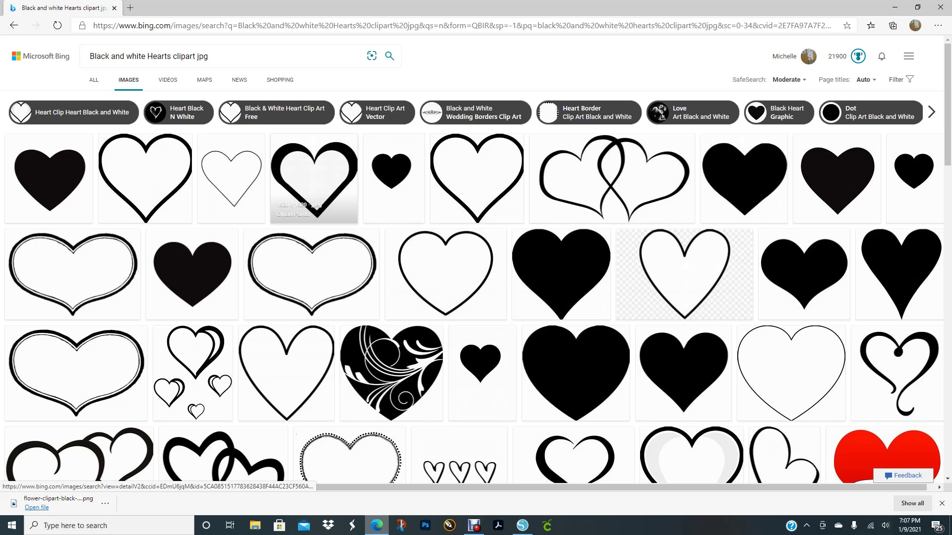
{"action": "left_click", "coordinate": [314, 178]}
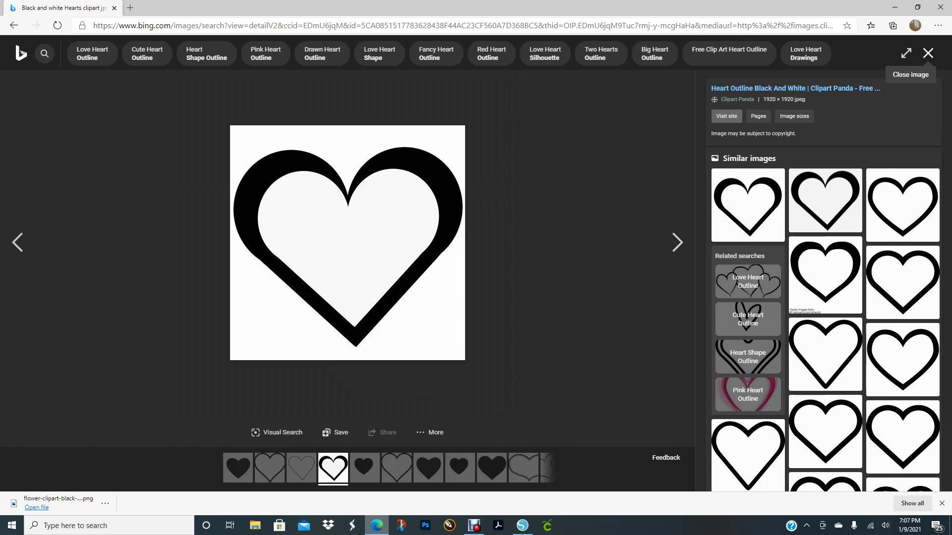
{"action": "left_click", "coordinate": [928, 53]}
- Examine the remaining heart clipart results for a heart outline suitable for the design
{"action": "scroll", "coordinate": [575, 391], "scroll_direction": "down", "scroll_amount": 10}
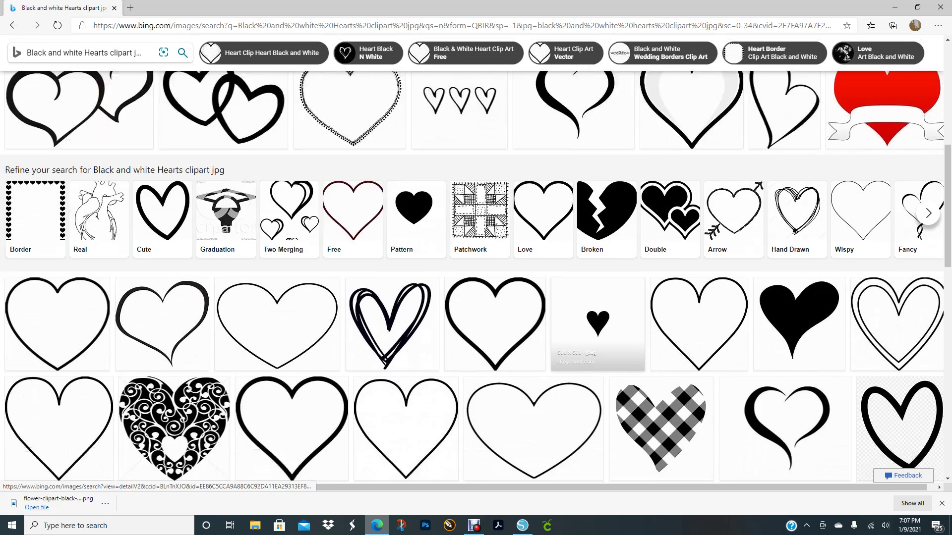
{"action": "scroll", "coordinate": [644, 377], "scroll_direction": "down", "scroll_amount": 6}
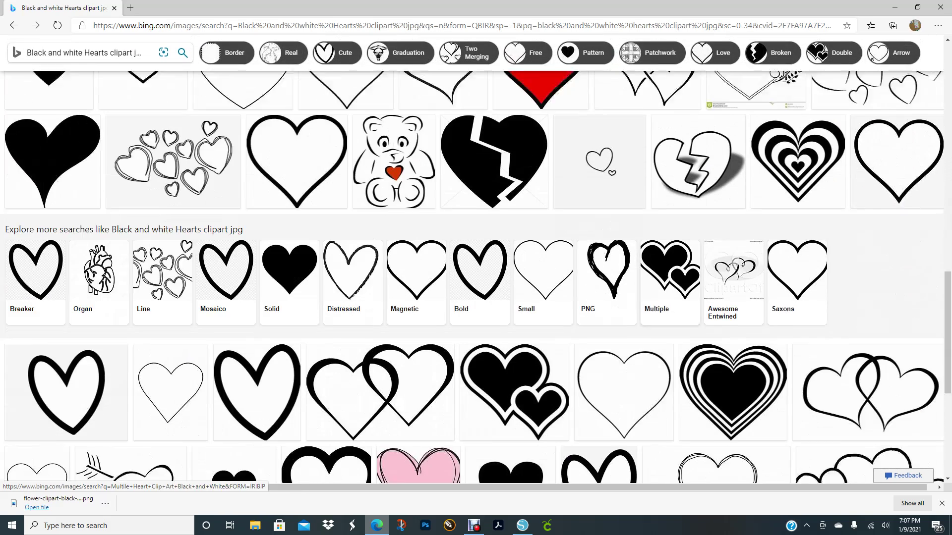
{"action": "scroll", "coordinate": [625, 377], "scroll_direction": "down", "scroll_amount": 7}
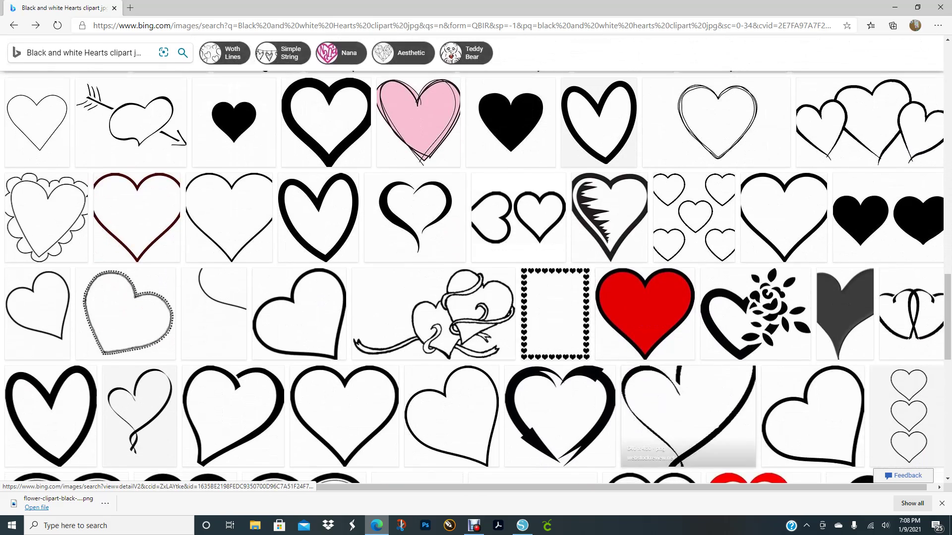
{"action": "scroll", "coordinate": [689, 386], "scroll_direction": "down", "scroll_amount": 1}
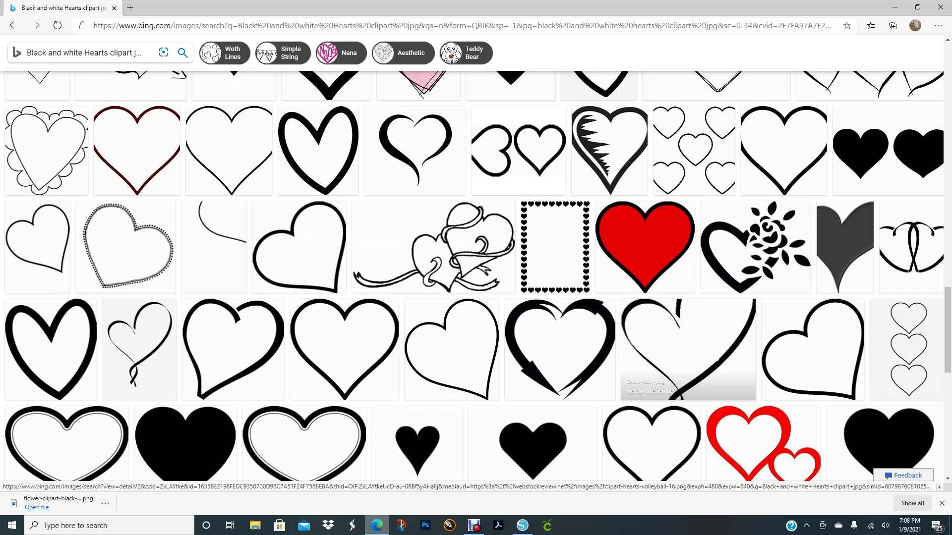
{"action": "scroll", "coordinate": [689, 377], "scroll_direction": "down", "scroll_amount": 4}
{"action": "scroll", "coordinate": [689, 377], "scroll_direction": "up", "scroll_amount": 2}
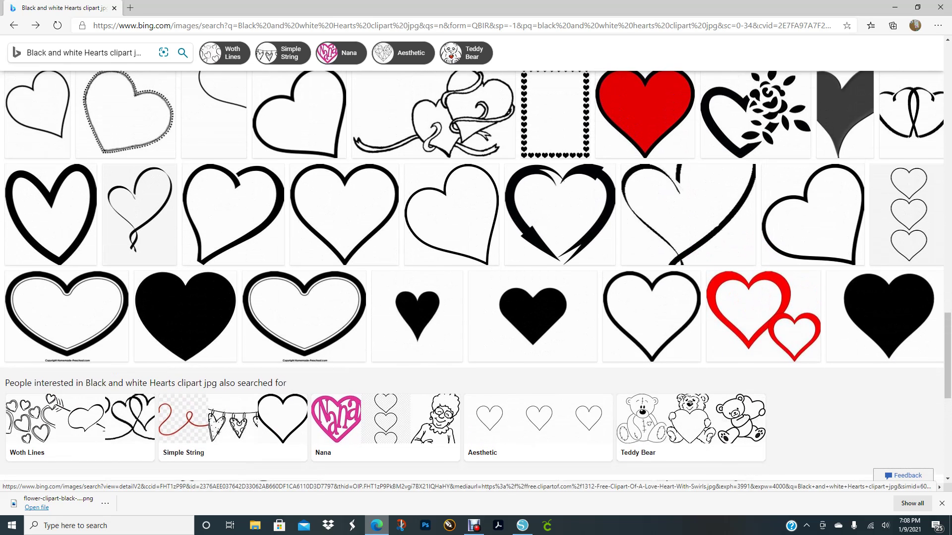
{"action": "scroll", "coordinate": [813, 347], "scroll_direction": "up", "scroll_amount": 2}
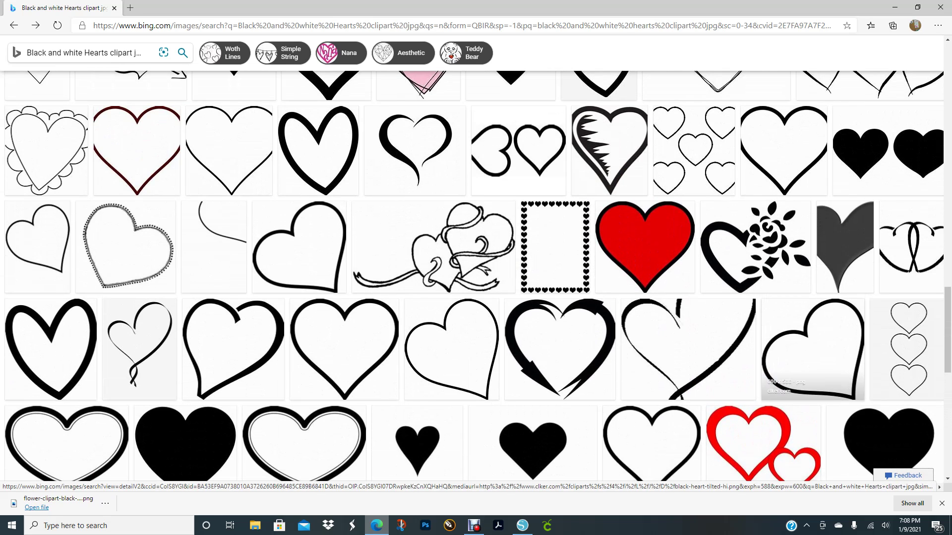
{"action": "scroll", "coordinate": [652, 439], "scroll_direction": "up", "scroll_amount": 1}
{"action": "scroll", "coordinate": [652, 439], "scroll_direction": "down", "scroll_amount": 1}
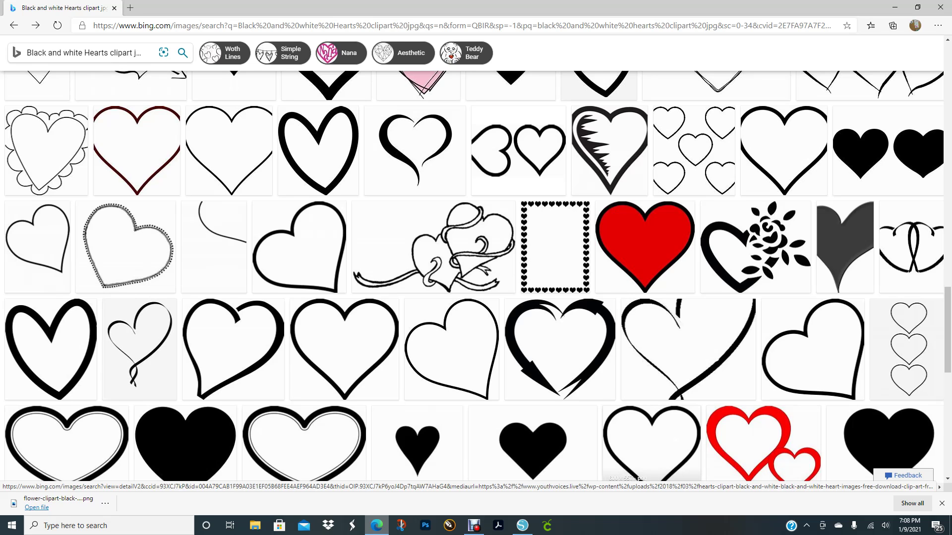
{"action": "scroll", "coordinate": [506, 447], "scroll_direction": "down", "scroll_amount": 4}
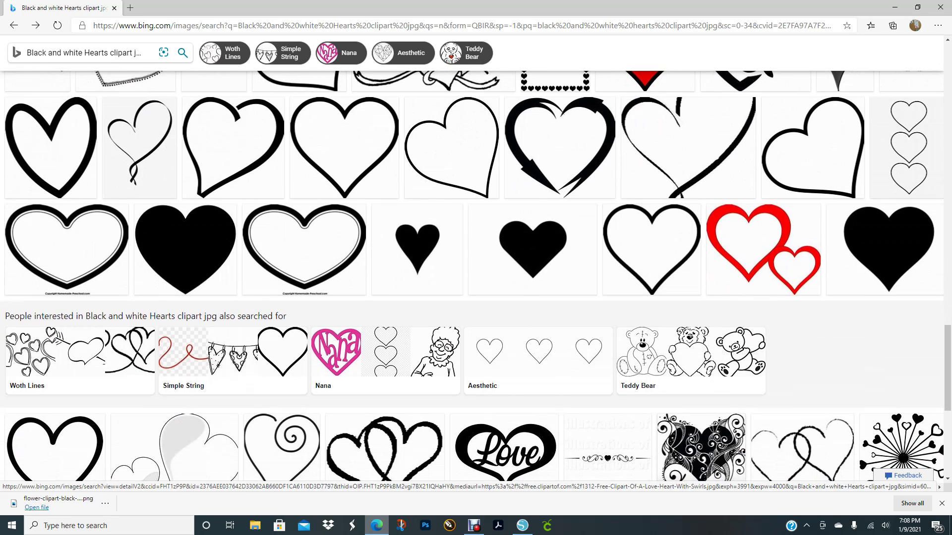
{"action": "scroll", "coordinate": [476, 277], "scroll_direction": "up", "scroll_amount": 11}
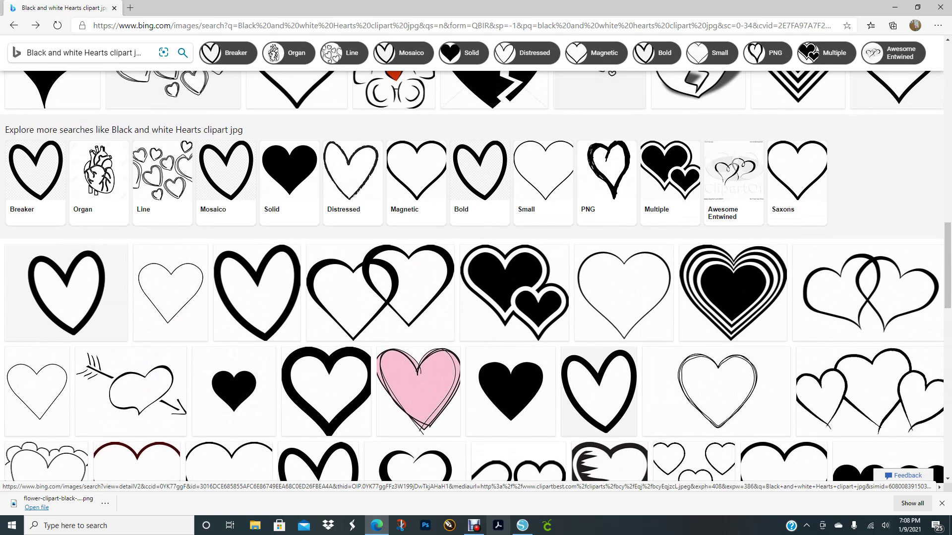
- Switch back to Silhouette Studio and set the red heart outline's line thickness to 13.25 pt
{"action": "left_click", "coordinate": [522, 525]}
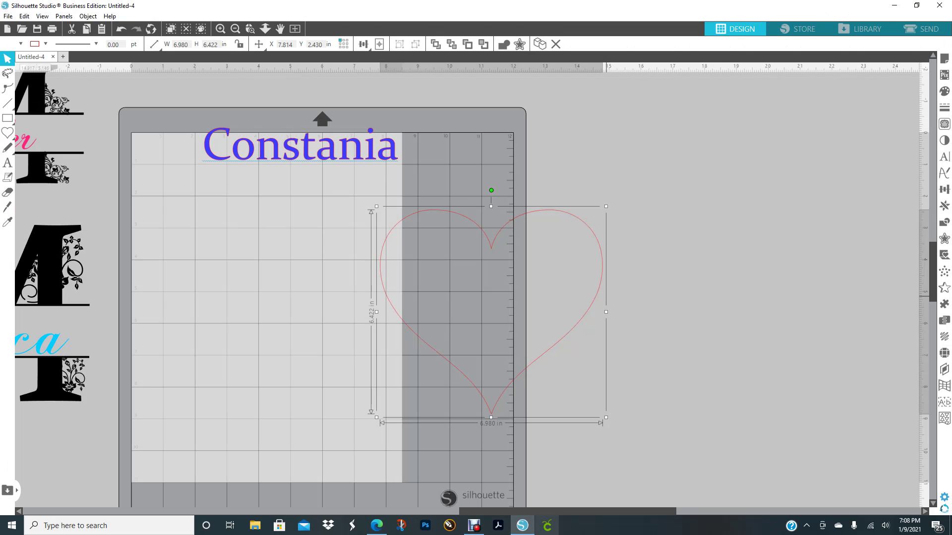
{"action": "left_click", "coordinate": [7, 133]}
{"action": "left_click", "coordinate": [944, 107]}
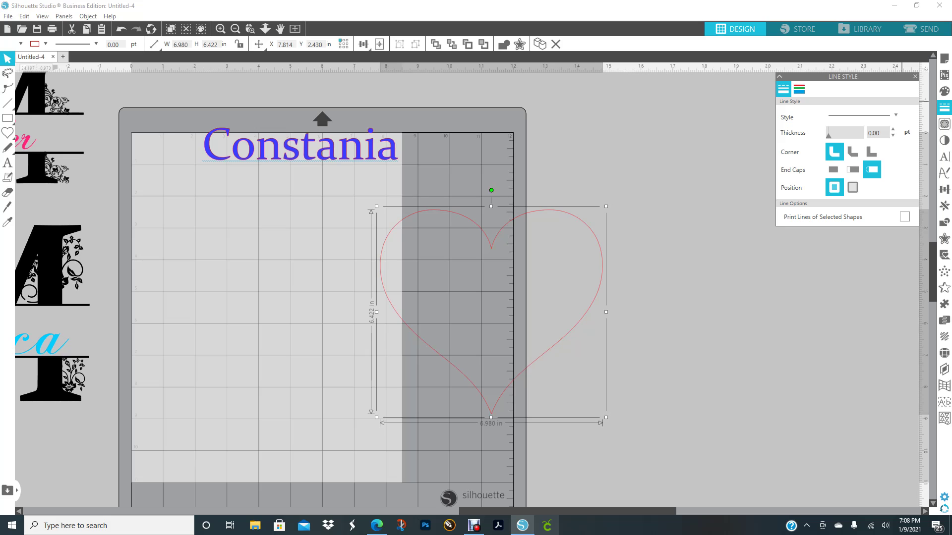
{"action": "left_click_drag", "start_coordinate": [829, 134], "coordinate": [847, 135]}
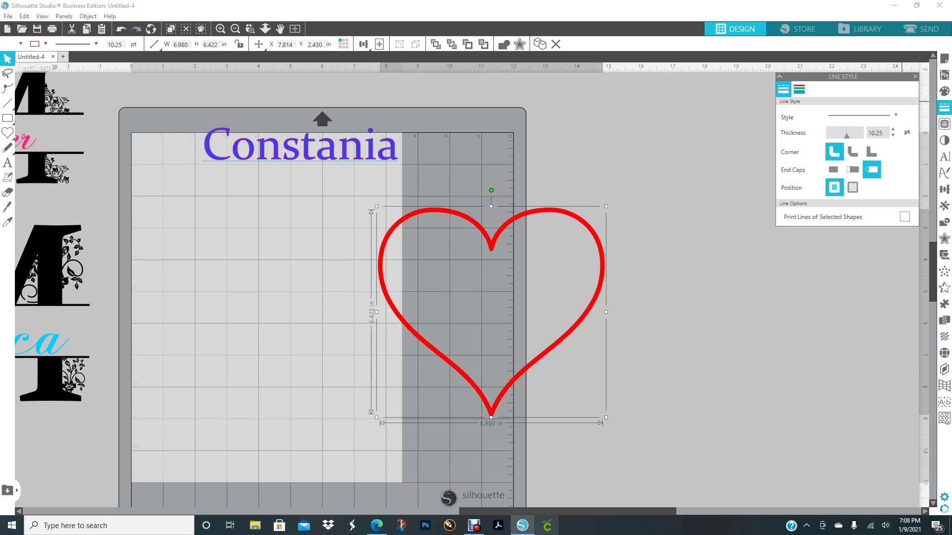
{"action": "left_click_drag", "start_coordinate": [847, 135], "coordinate": [853, 134]}
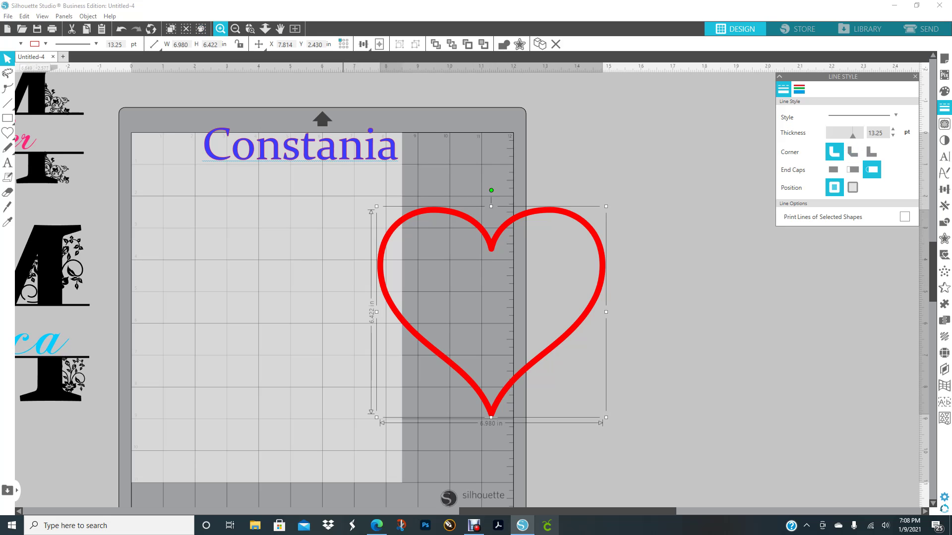
- Change the heart outline's corner style from rounded to sharp, pointed corners
{"action": "left_click", "coordinate": [220, 28]}
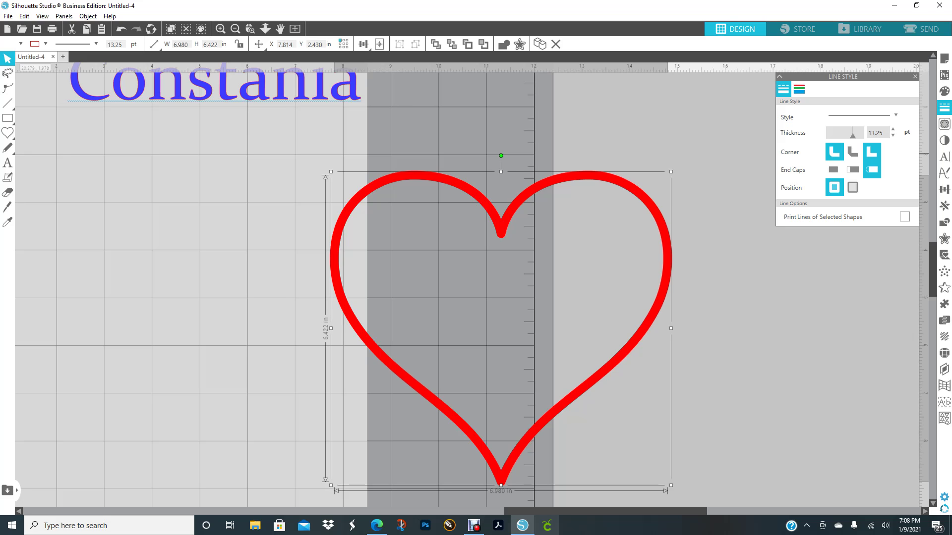
{"action": "left_click", "coordinate": [871, 151]}
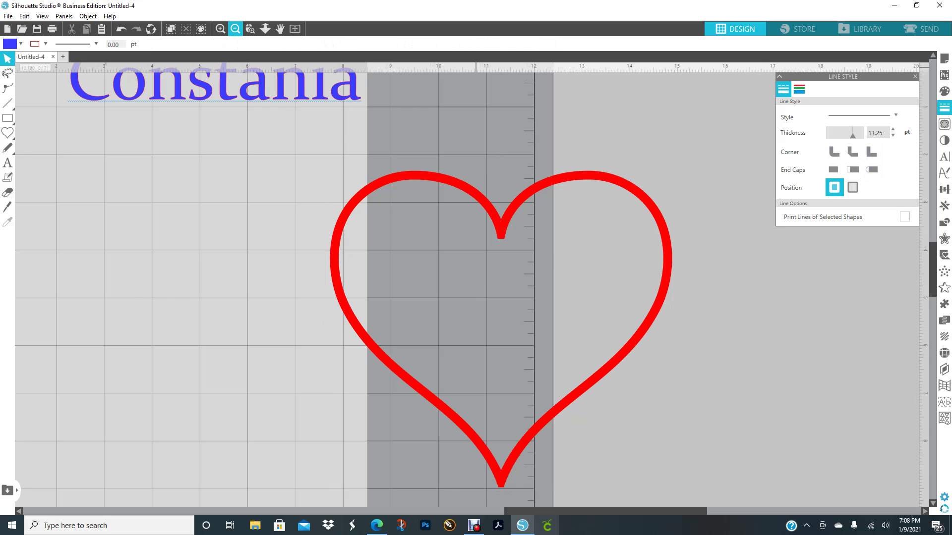
{"action": "left_click", "coordinate": [235, 28]}
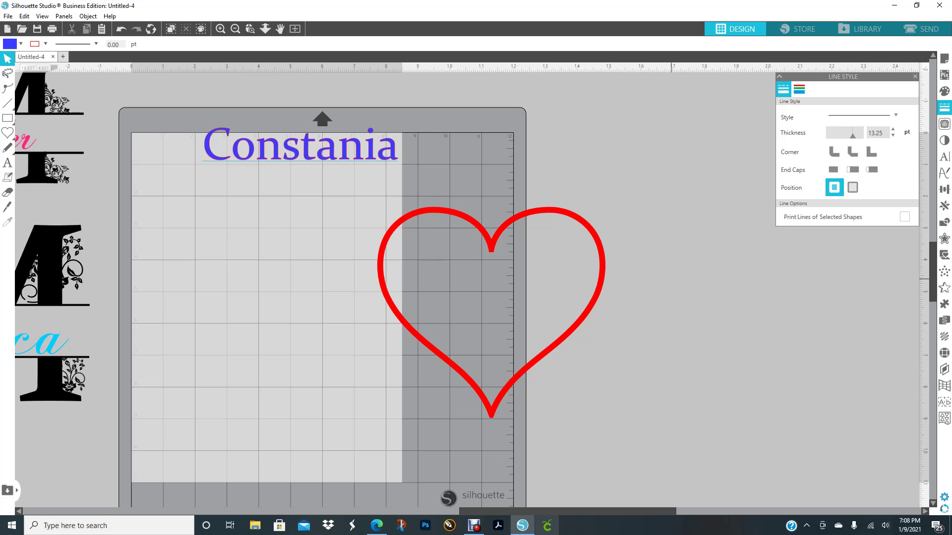
- Try a solid black fill on the heart and clear it back to a transparent fill
{"action": "left_click", "coordinate": [604, 270]}
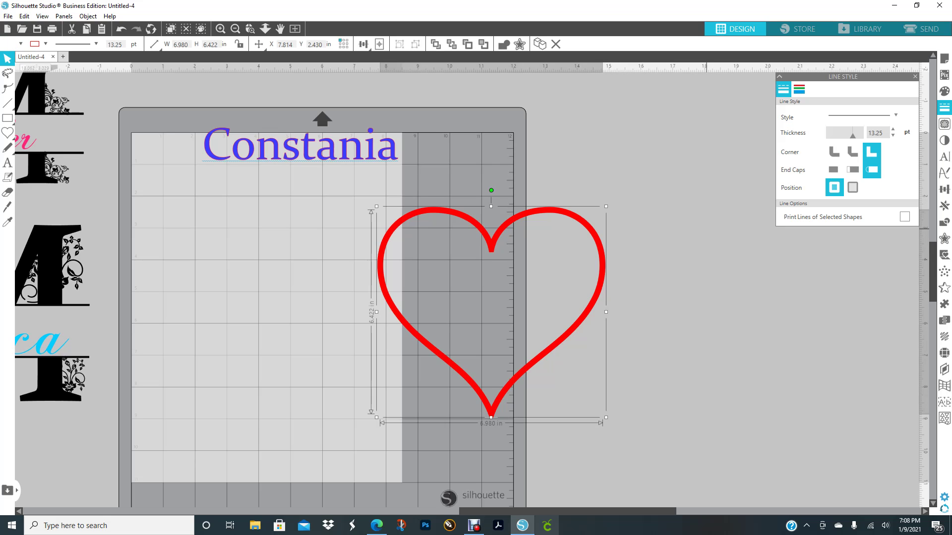
{"action": "left_click", "coordinate": [944, 91]}
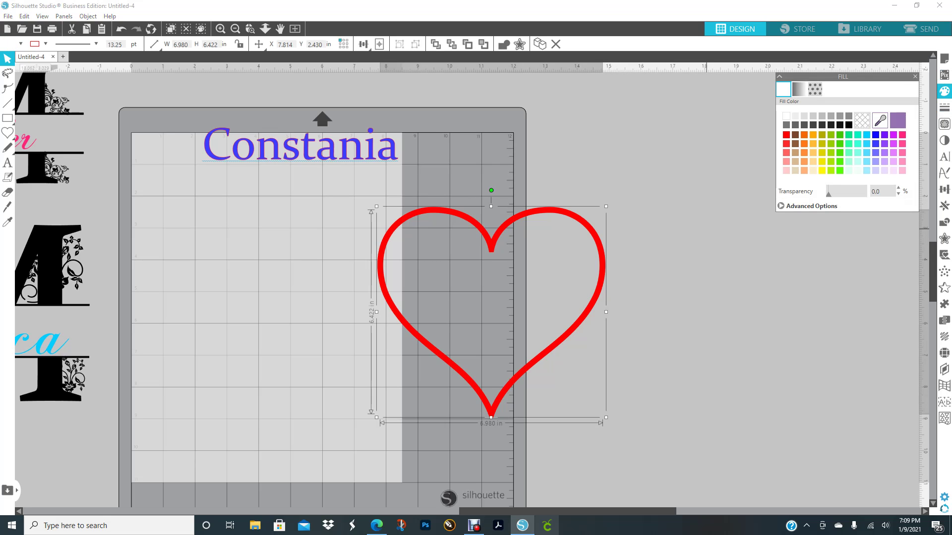
{"action": "left_click", "coordinate": [849, 125]}
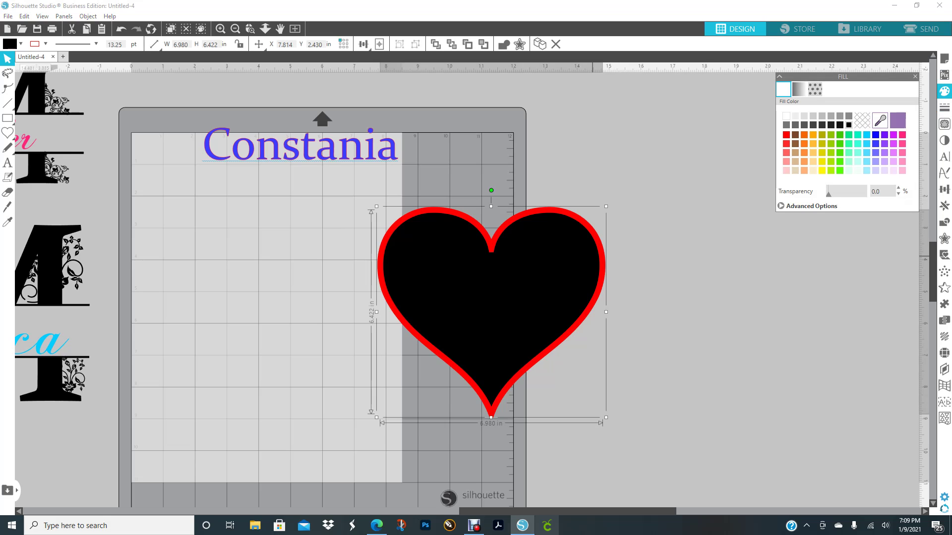
{"action": "left_click", "coordinate": [439, 198]}
{"action": "left_click", "coordinate": [875, 144]}
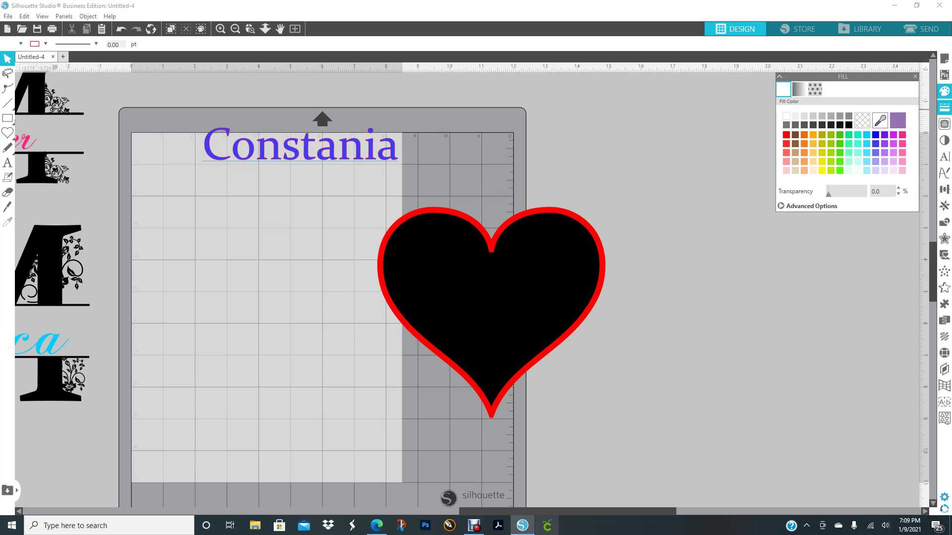
{"action": "left_click", "coordinate": [555, 258]}
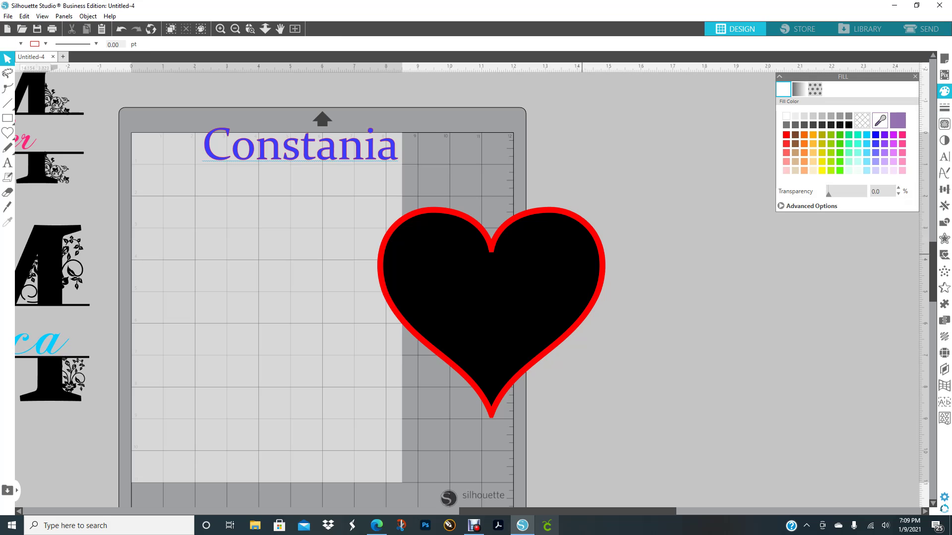
{"action": "left_click", "coordinate": [862, 120]}
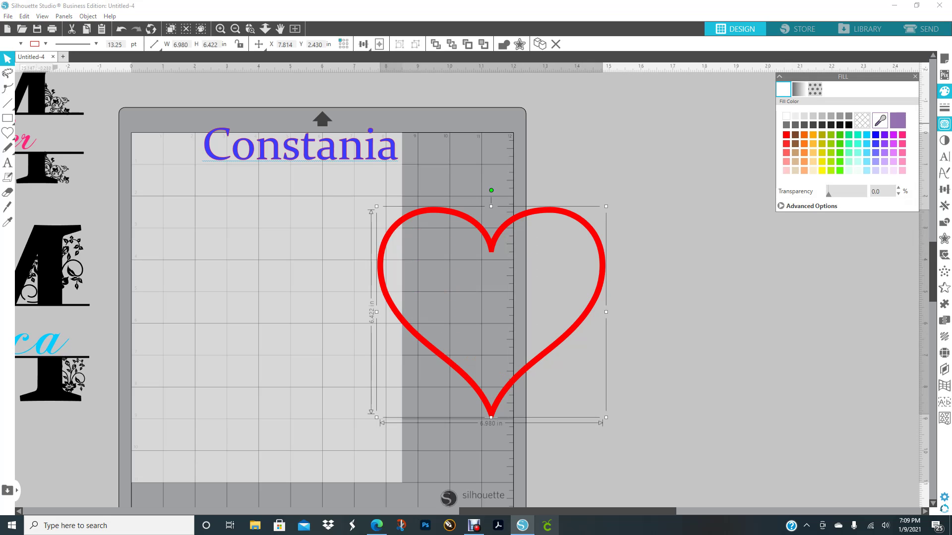
- Set the heart outline's line colour to black and deselect the heart
{"action": "left_click", "coordinate": [944, 107]}
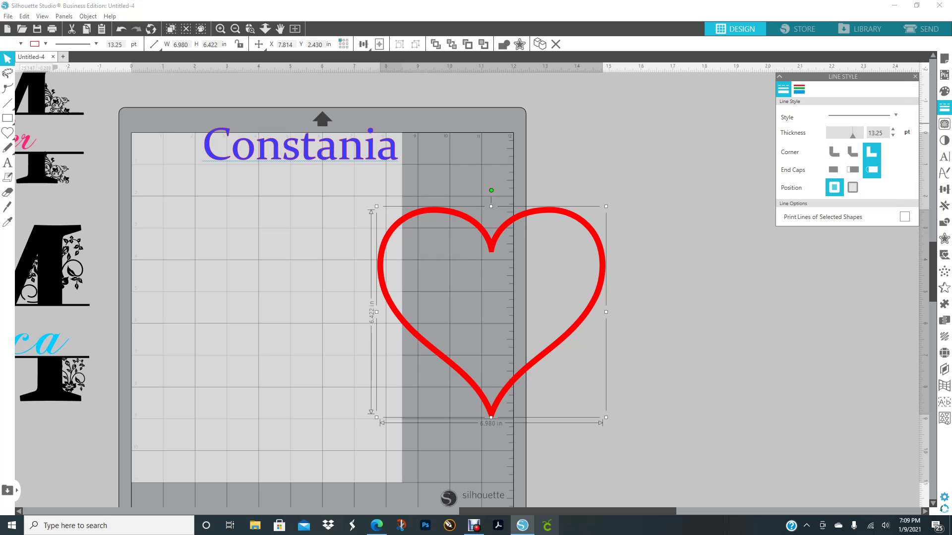
{"action": "left_click", "coordinate": [799, 90]}
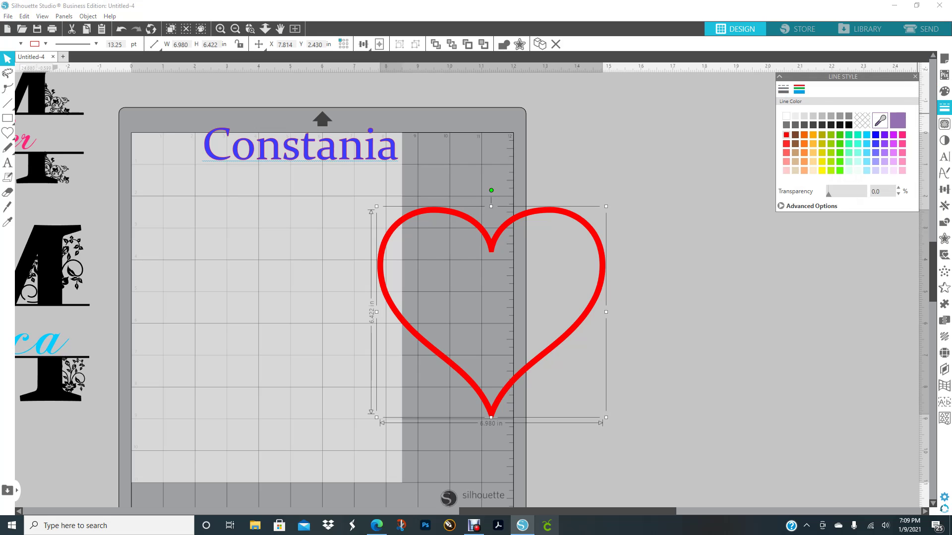
{"action": "left_click", "coordinate": [848, 125]}
{"action": "left_click", "coordinate": [780, 244]}
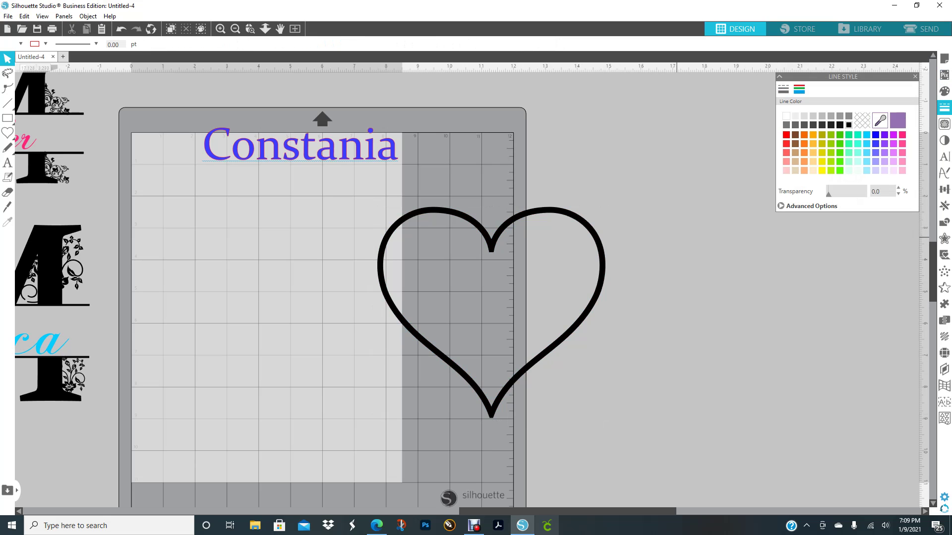
- Move the heart a little to the right and add the text "Happy" just below it
{"action": "left_click_drag", "start_coordinate": [603, 269], "coordinate": [655, 257]}
{"action": "left_click", "coordinate": [645, 276]}
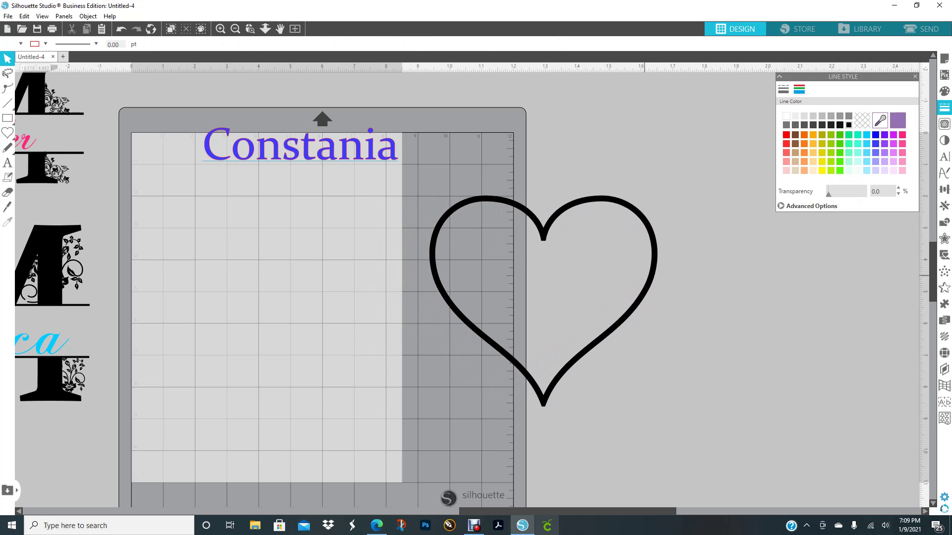
{"action": "left_click", "coordinate": [8, 163]}
{"action": "left_click", "coordinate": [594, 420]}
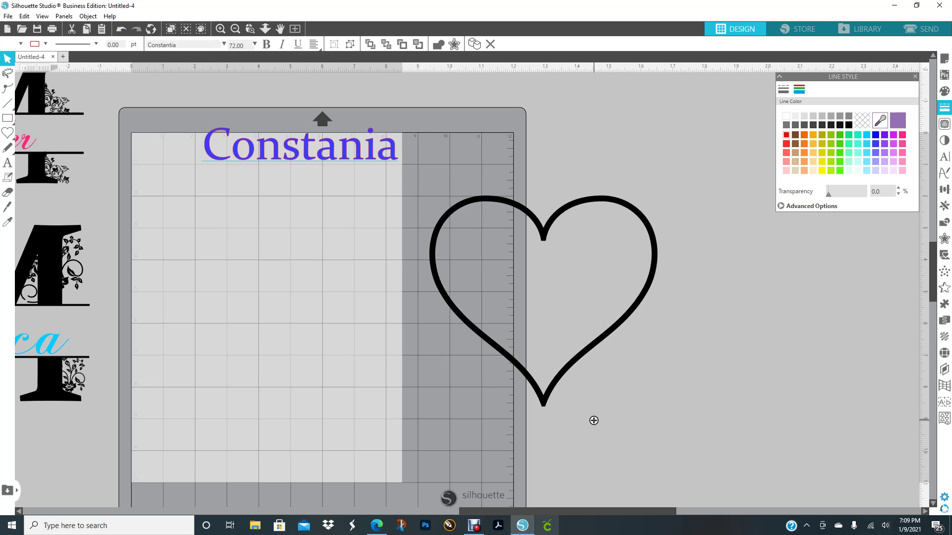
{"action": "type", "text": "Happy"}
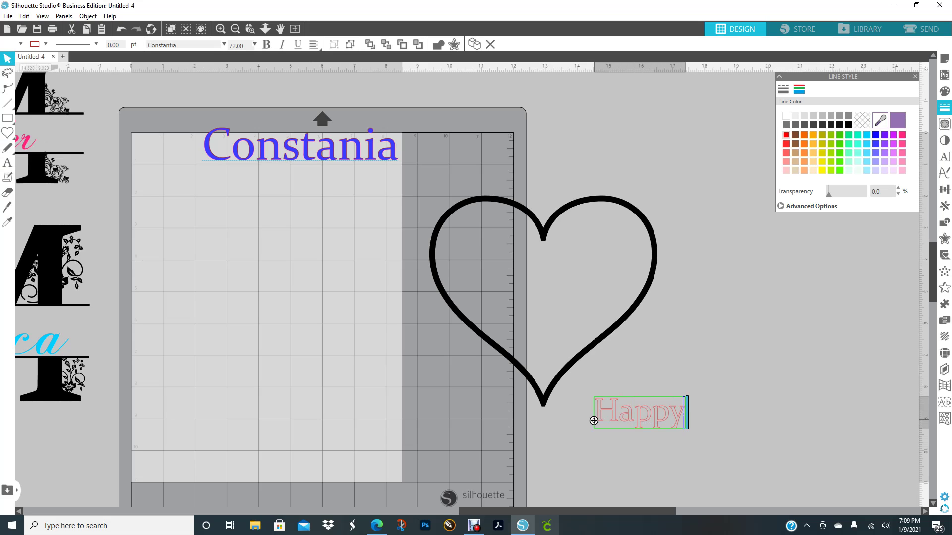
{"action": "left_click", "coordinate": [765, 418]}
- Copy and paste the word "Happy" and place one of the two above the heart's left lobe
{"action": "left_click", "coordinate": [673, 418]}
{"action": "right_click", "coordinate": [674, 417]}
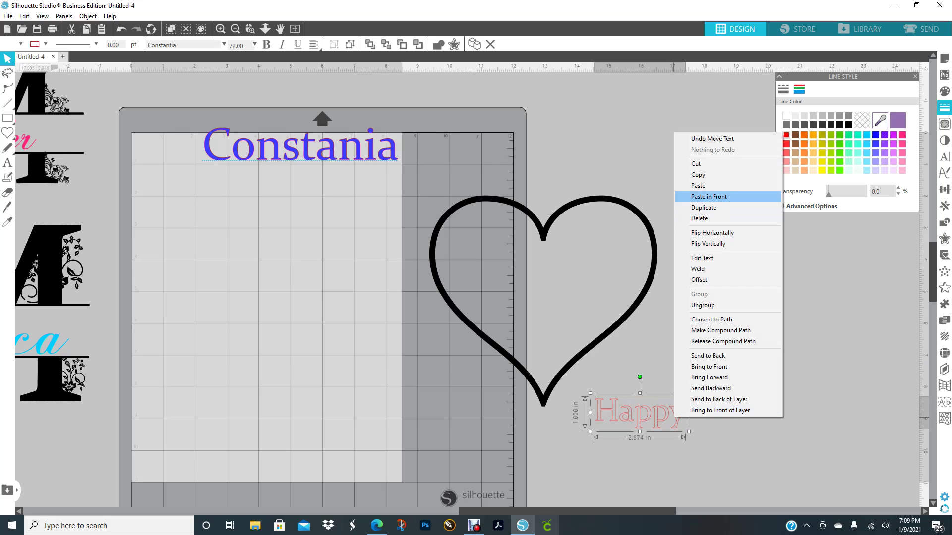
{"action": "left_click", "coordinate": [698, 175]}
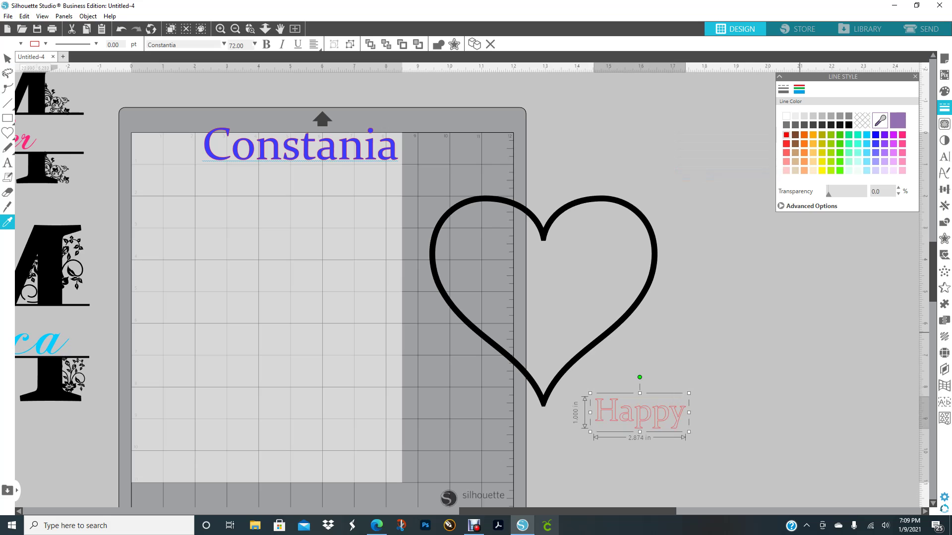
{"action": "key", "text": "ctrl+v"}
{"action": "left_click_drag", "start_coordinate": [677, 407], "coordinate": [513, 223]}
- Change the remaining "Happy" copy to "Birthday" and place it above the heart's right lobe
{"action": "double_click", "coordinate": [680, 483]}
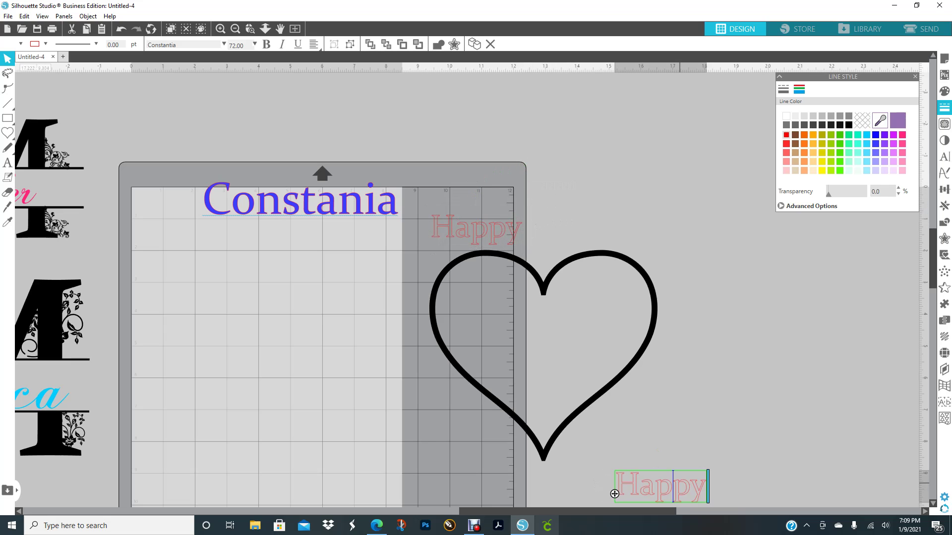
{"action": "left_click_drag", "start_coordinate": [704, 491], "coordinate": [611, 489]}
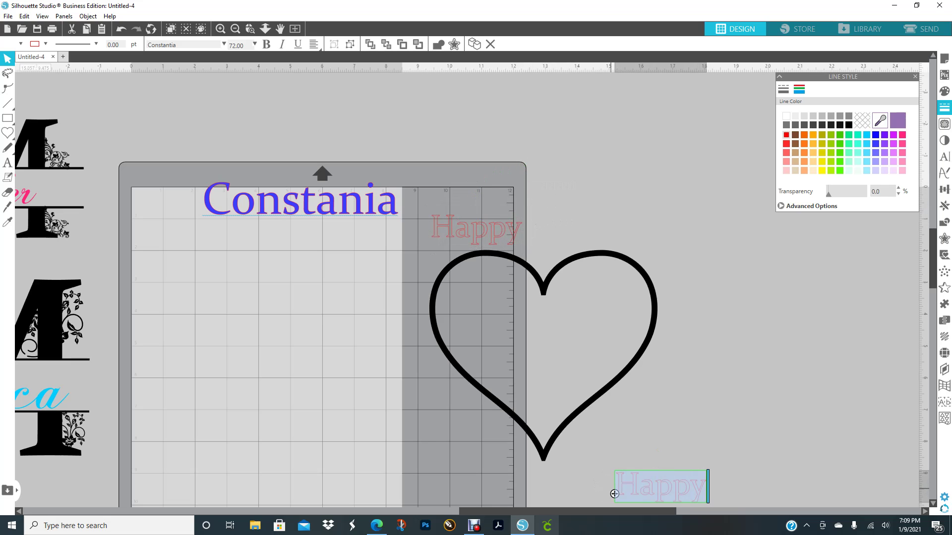
{"action": "type", "text": "Birthd"}
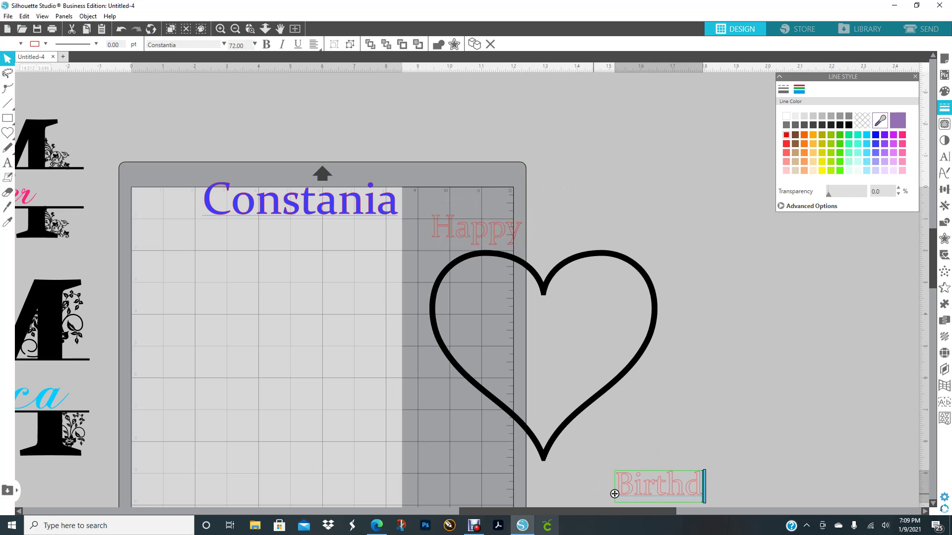
{"action": "type", "text": "ay"}
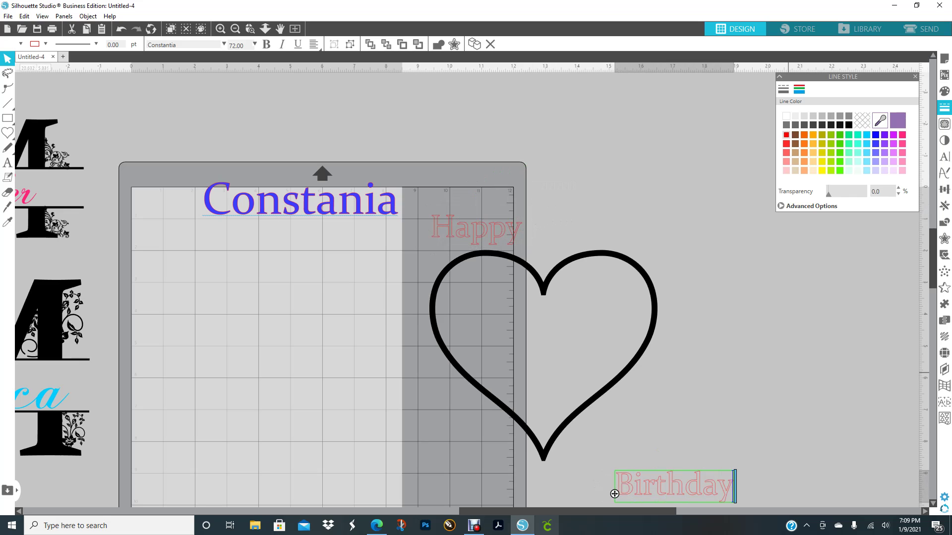
{"action": "key", "text": "Escape"}
{"action": "left_click_drag", "start_coordinate": [674, 486], "coordinate": [654, 242]}
{"action": "left_click", "coordinate": [774, 310]}
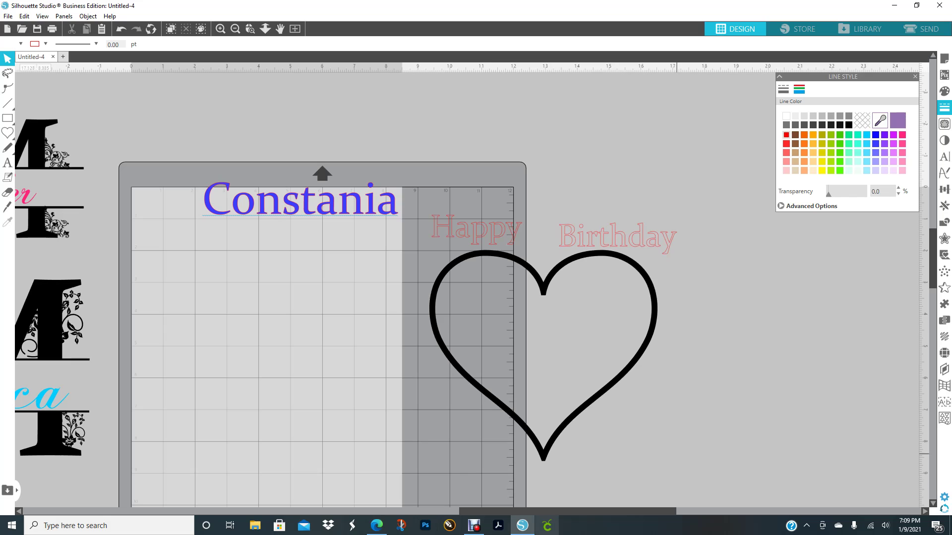
- Paste another "Happy" text beside the heart's lower right side and enlarge it to about 132.72 pt
{"action": "left_click", "coordinate": [620, 239]}
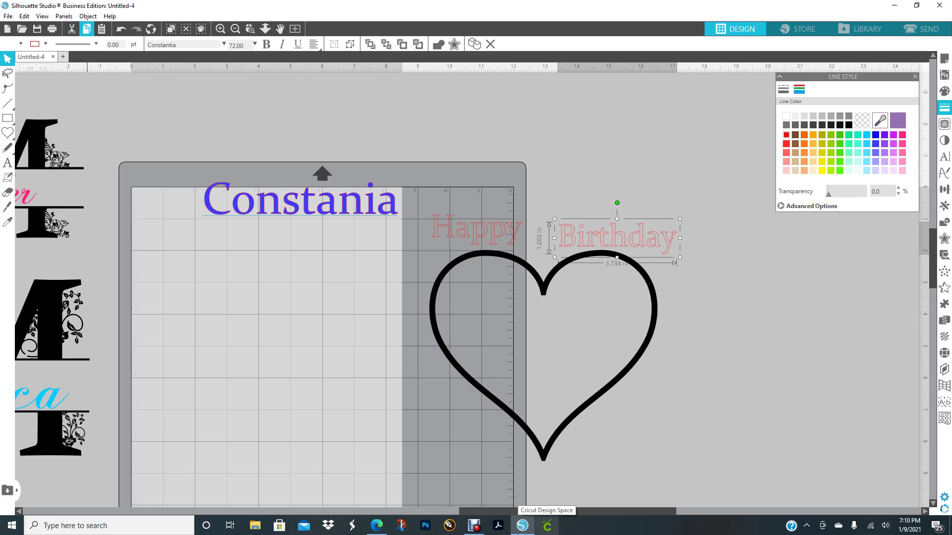
{"action": "left_click", "coordinate": [102, 29]}
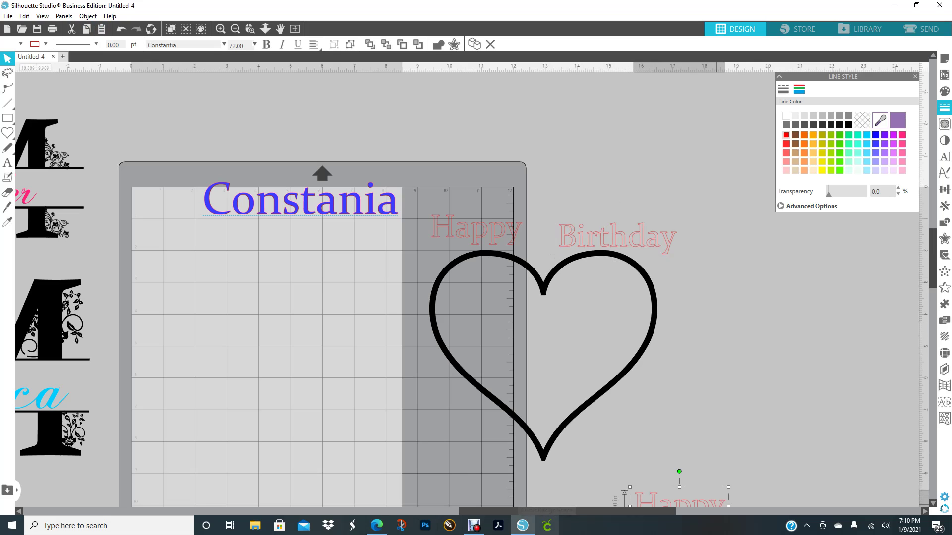
{"action": "left_click_drag", "start_coordinate": [680, 498], "coordinate": [692, 380]}
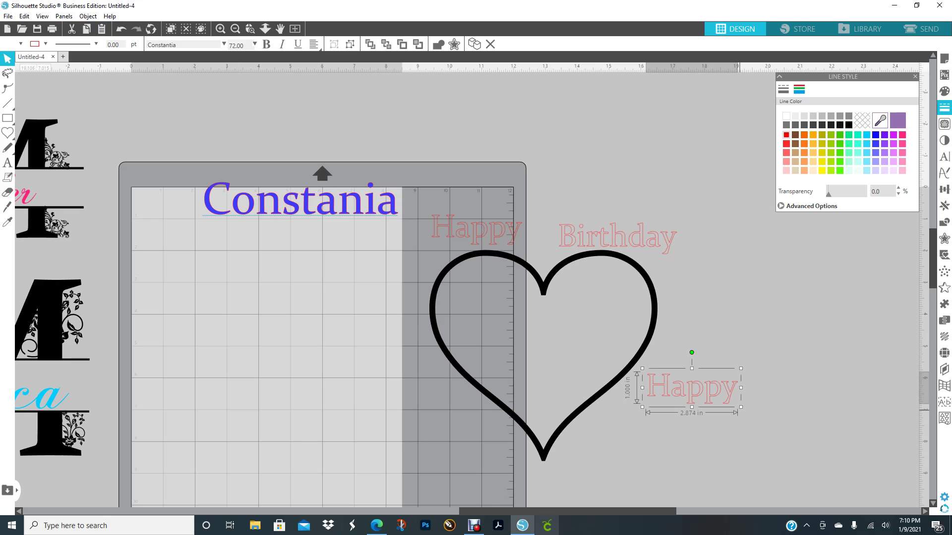
{"action": "left_click_drag", "start_coordinate": [741, 407], "coordinate": [620, 414]}
- Replace the enlarged text with a first name and shift it slightly to the right
{"action": "double_click", "coordinate": [796, 417]}
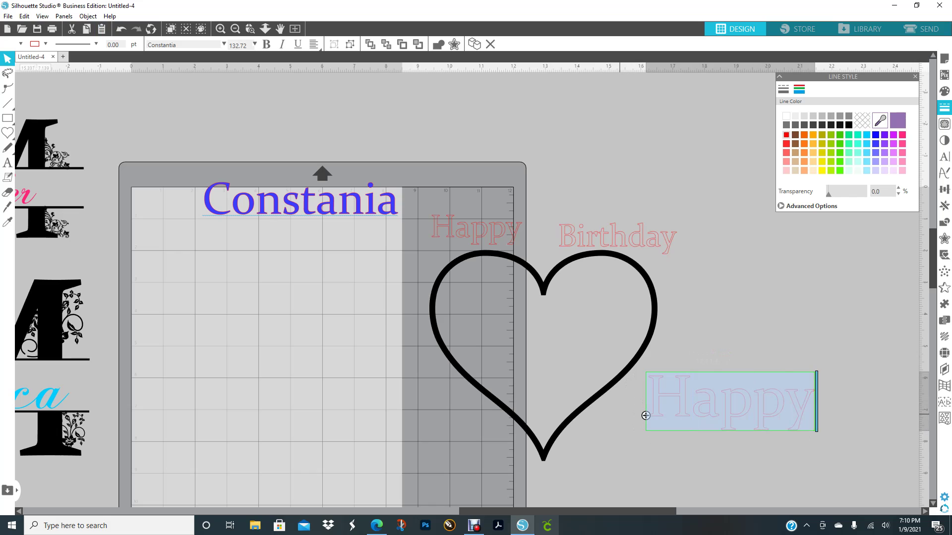
{"action": "type", "text": "Miche"}
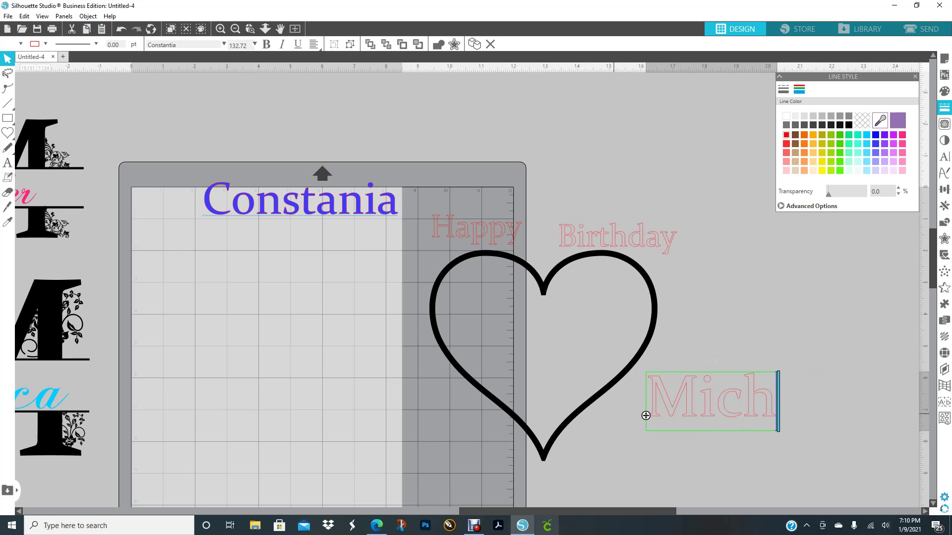
{"action": "key", "text": "BackSpace"}
{"action": "key", "text": "BackSpace"}
{"action": "key", "text": "BackSpace"}
{"action": "key", "text": "BackSpace"}
{"action": "key", "text": "BackSpace"}
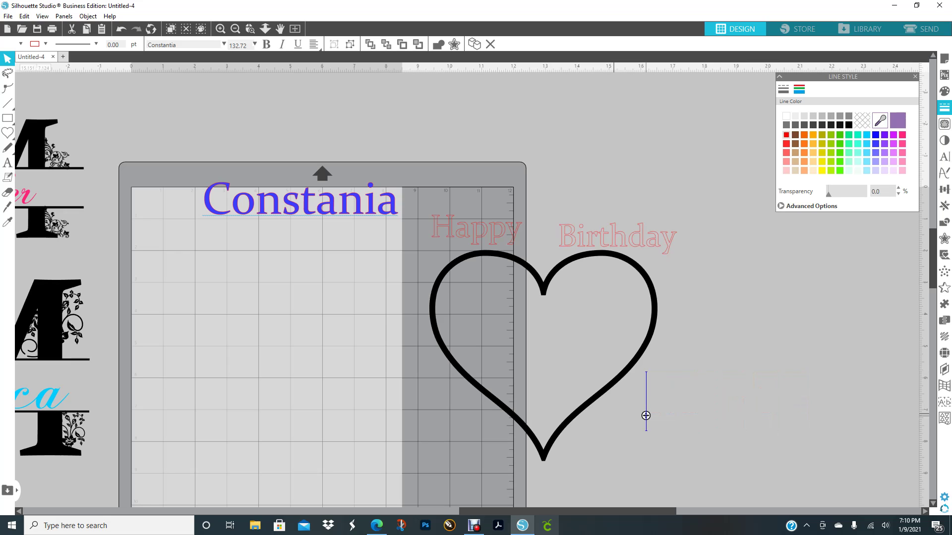
{"action": "type", "text": "Jessica"}
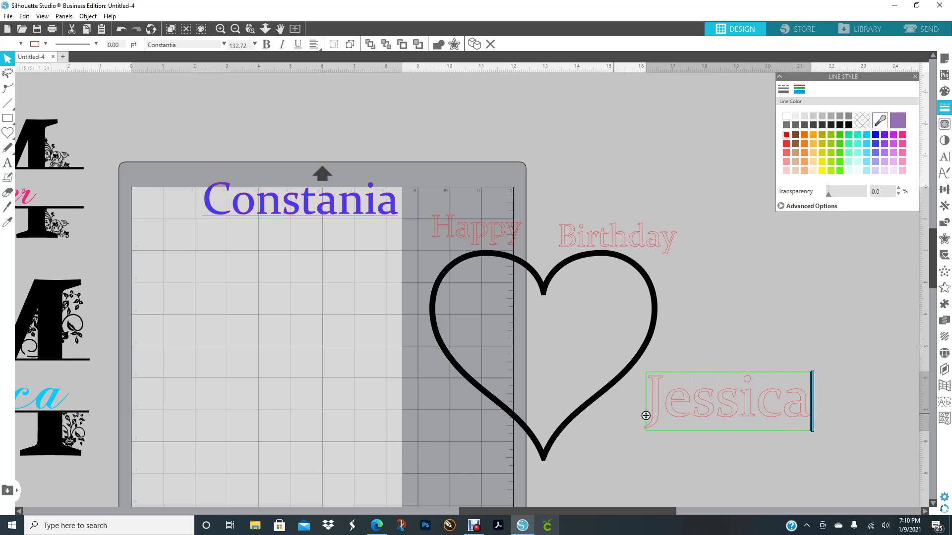
{"action": "left_click", "coordinate": [813, 299]}
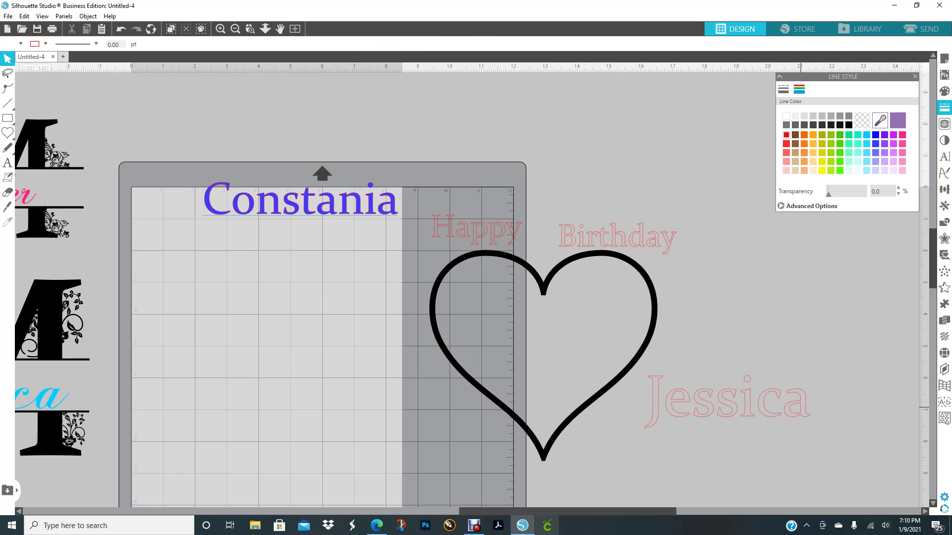
{"action": "left_click", "coordinate": [723, 396]}
{"action": "mouse_move", "coordinate": [724, 397]}
{"action": "left_mouse_down"}
{"action": "mouse_move", "coordinate": [543, 369]}
{"action": "mouse_move", "coordinate": [631, 387]}
{"action": "mouse_move", "coordinate": [742, 392]}
{"action": "left_mouse_up"}
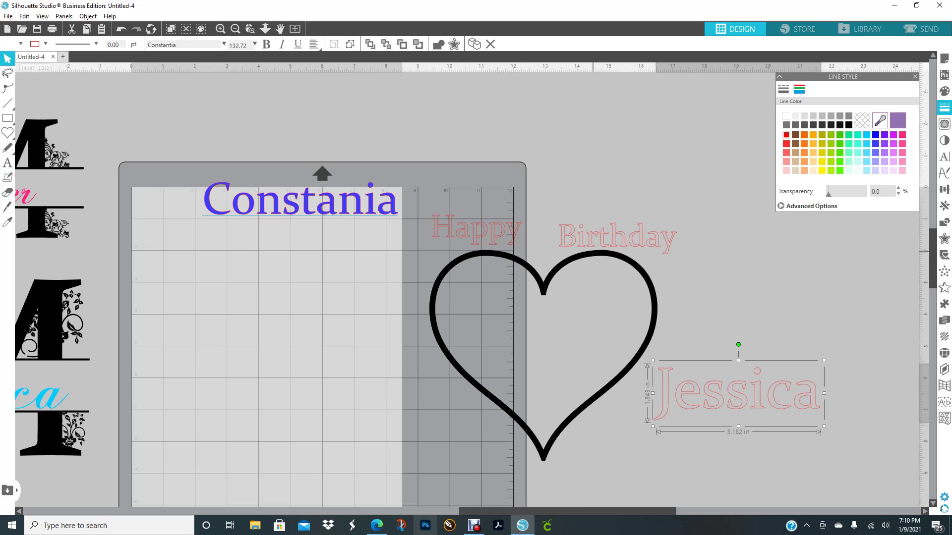
- Move "Birthday" and "Happy" up and to the right, clear of the heart, and close the line style settings
{"action": "left_click_drag", "start_coordinate": [670, 252], "coordinate": [721, 149]}
{"action": "left_click", "coordinate": [739, 228]}
{"action": "left_click", "coordinate": [915, 76]}
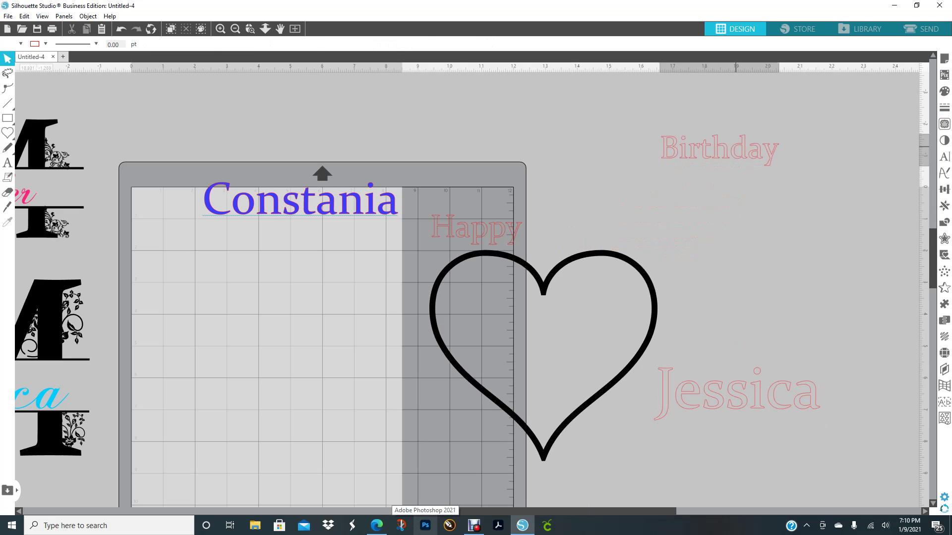
{"action": "left_click_drag", "start_coordinate": [475, 229], "coordinate": [547, 155]}
{"action": "left_click", "coordinate": [474, 265]}
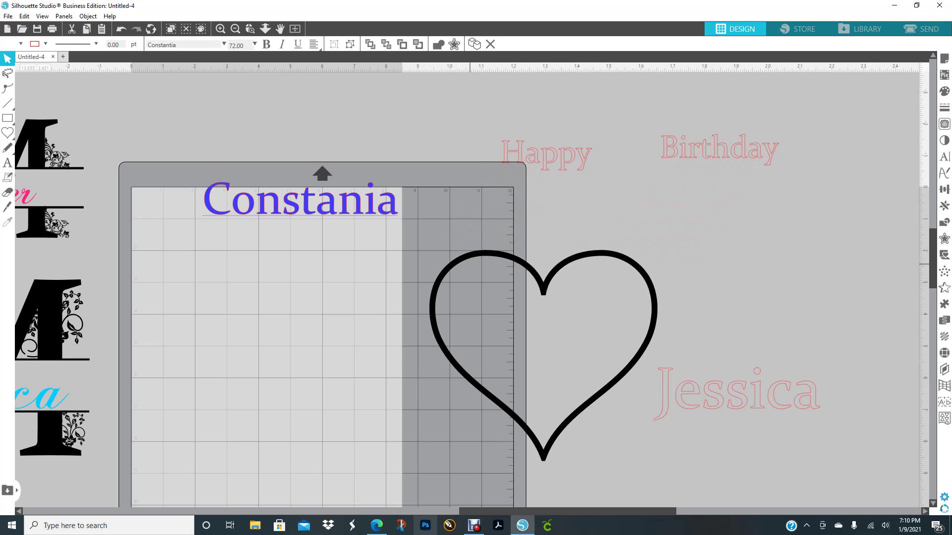
- Move the heart up and to the right, and place the first name below it
{"action": "left_click_drag", "start_coordinate": [709, 394], "coordinate": [699, 418]}
{"action": "left_click_drag", "start_coordinate": [639, 352], "coordinate": [717, 300]}
{"action": "left_click_drag", "start_coordinate": [714, 409], "coordinate": [720, 458]}
{"action": "left_click", "coordinate": [720, 426]}
- Arrange the heart beside the mat with "Happy" just above its left lobe and "Birthday" just above its right lobe
{"action": "left_click_drag", "start_coordinate": [558, 153], "coordinate": [569, 174]}
{"action": "left_click", "coordinate": [595, 190]}
{"action": "left_click_drag", "start_coordinate": [620, 233], "coordinate": [674, 240]}
{"action": "left_click", "coordinate": [761, 164]}
{"action": "left_click_drag", "start_coordinate": [768, 145], "coordinate": [786, 192]}
{"action": "left_click_drag", "start_coordinate": [560, 177], "coordinate": [591, 193]}
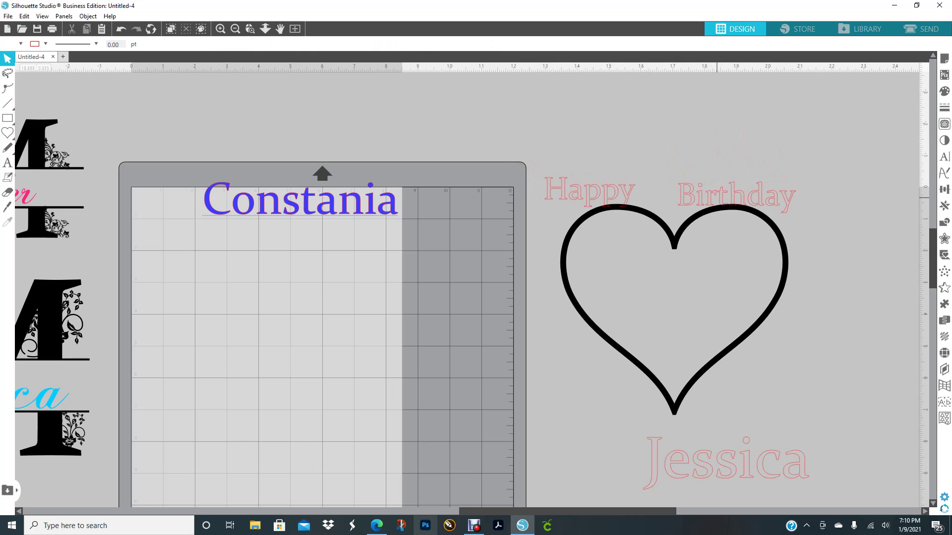
- Attach the word "Happy" to the heart outline so it curves over the left lobe
{"action": "double_click", "coordinate": [619, 191]}
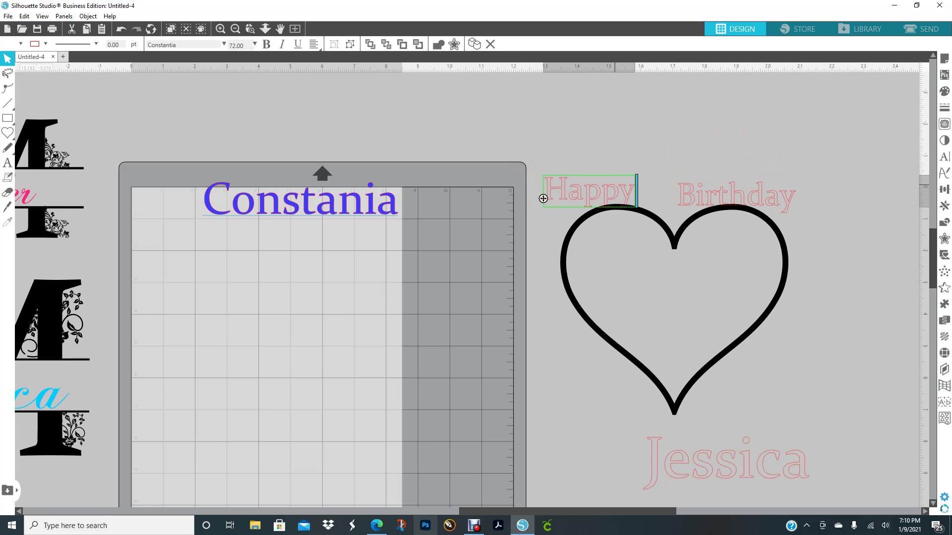
{"action": "key", "text": "ctrl+plus"}
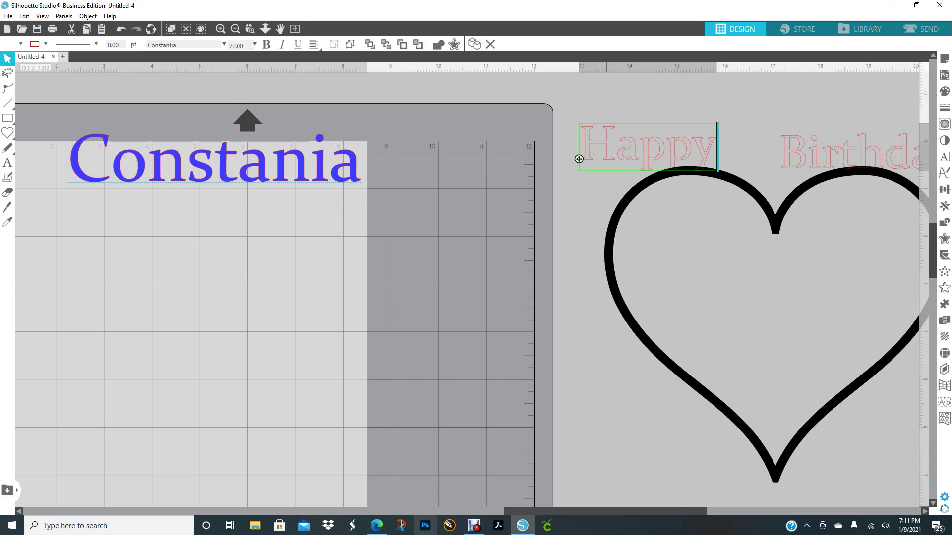
{"action": "left_click_drag", "start_coordinate": [606, 511], "coordinate": [691, 511]}
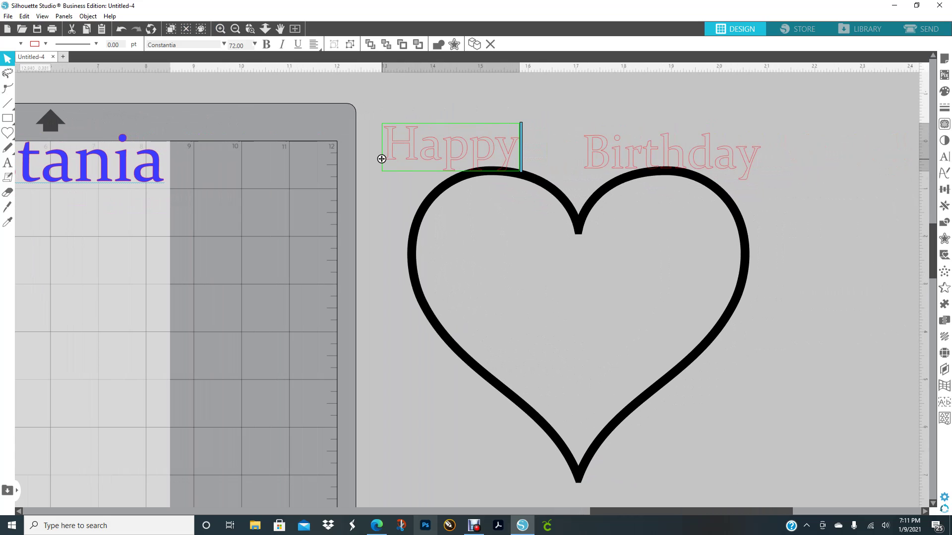
{"action": "left_click_drag", "start_coordinate": [381, 159], "coordinate": [413, 231]}
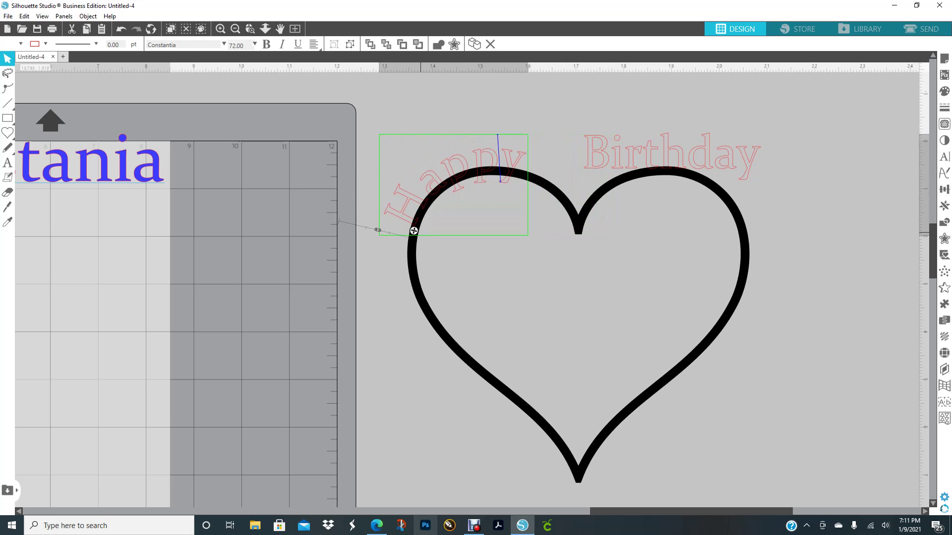
{"action": "left_click", "coordinate": [854, 258]}
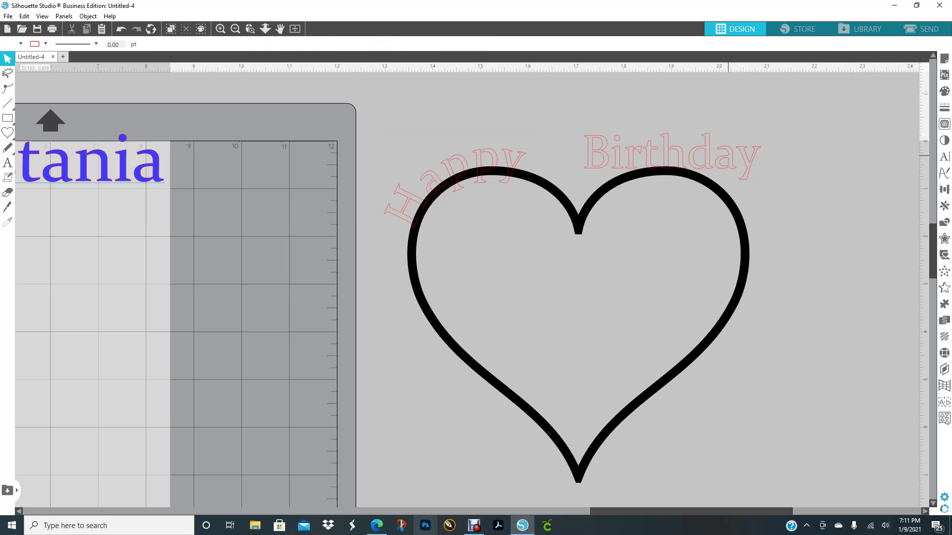
- Attach the word "Birthday" to the heart outline so it curves over the right lobe
{"action": "double_click", "coordinate": [728, 156]}
{"action": "left_click_drag", "start_coordinate": [582, 167], "coordinate": [608, 185]}
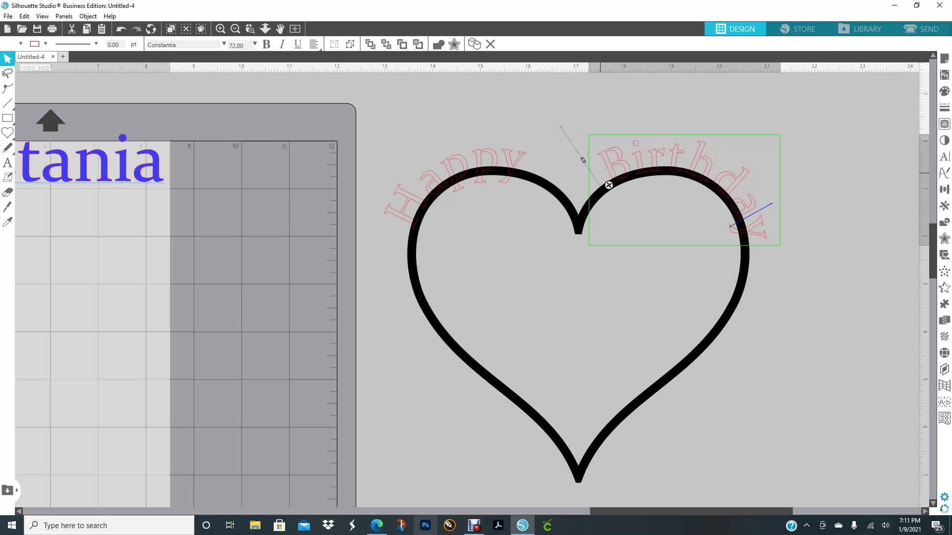
- Open the curved word "Happy" on the left lobe for text editing
{"action": "left_click", "coordinate": [451, 163]}
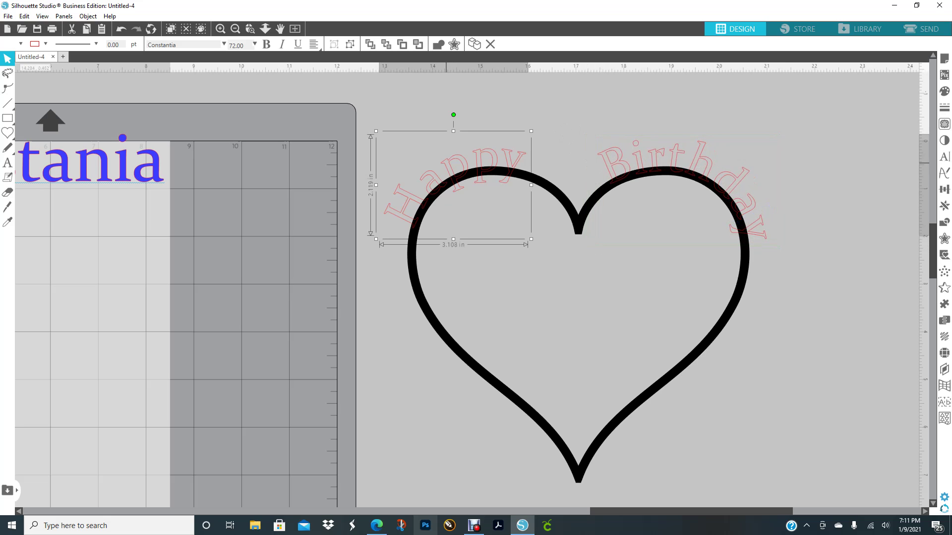
{"action": "double_click", "coordinate": [446, 163]}
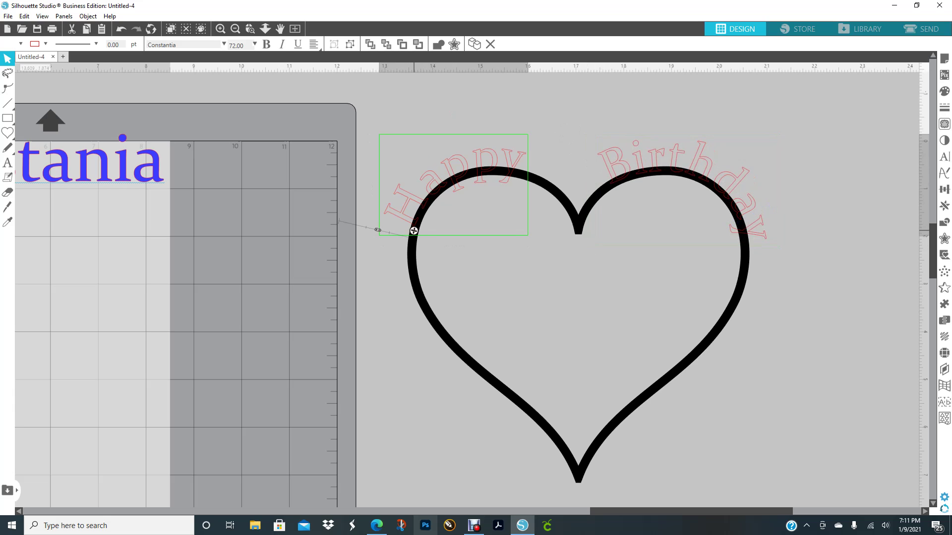
- Slide the word Happy slightly further along the heart's curve
{"action": "left_click_drag", "start_coordinate": [413, 231], "coordinate": [414, 226]}
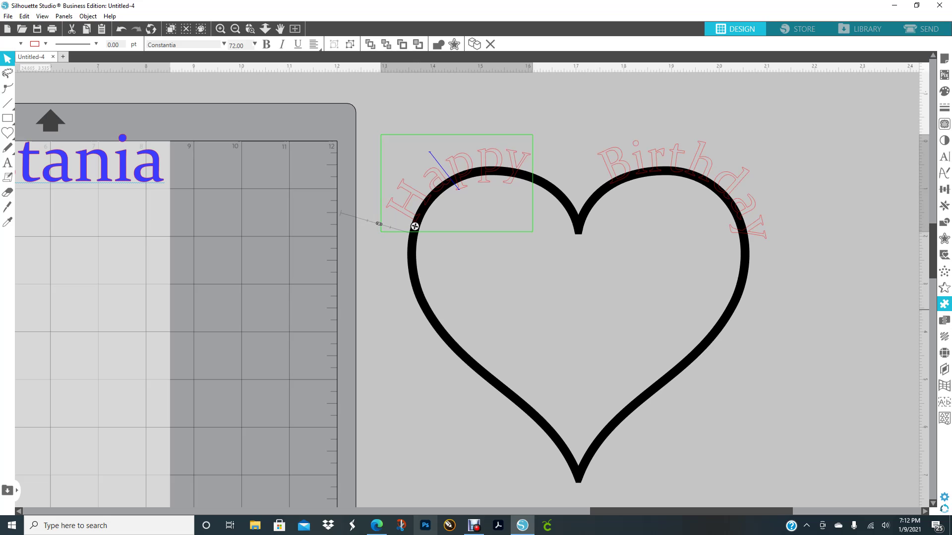
{"action": "key", "text": "Escape"}
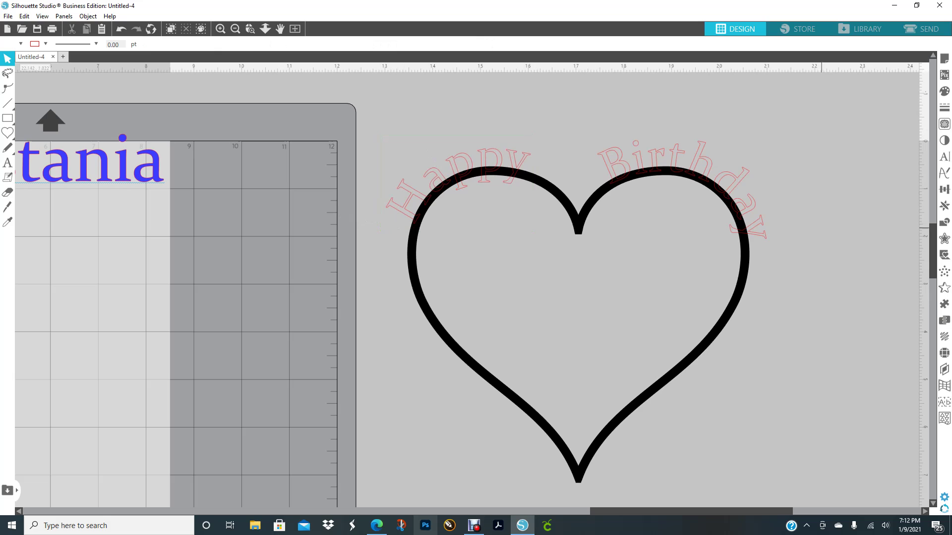
- Try wider character spacings on the word Birthday and settle on 70%
{"action": "left_click", "coordinate": [740, 181]}
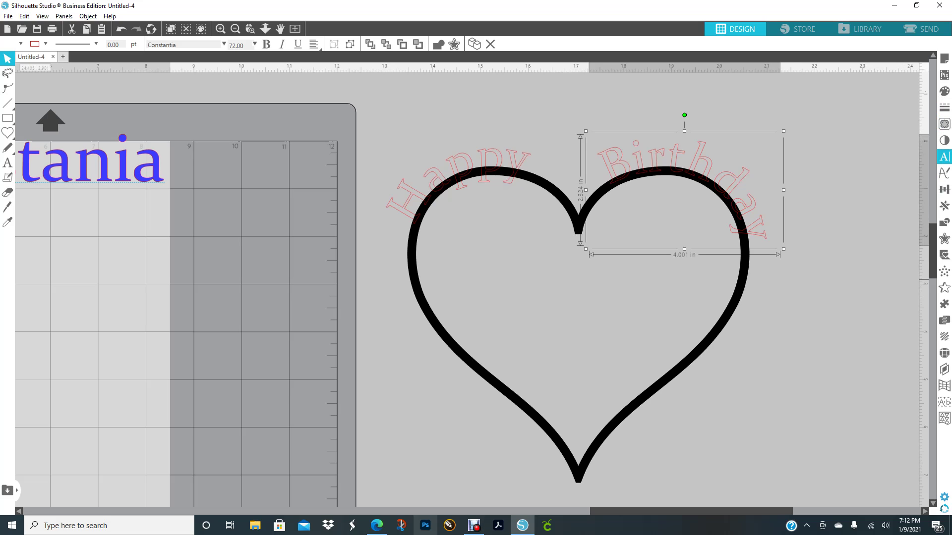
{"action": "left_click", "coordinate": [944, 157]}
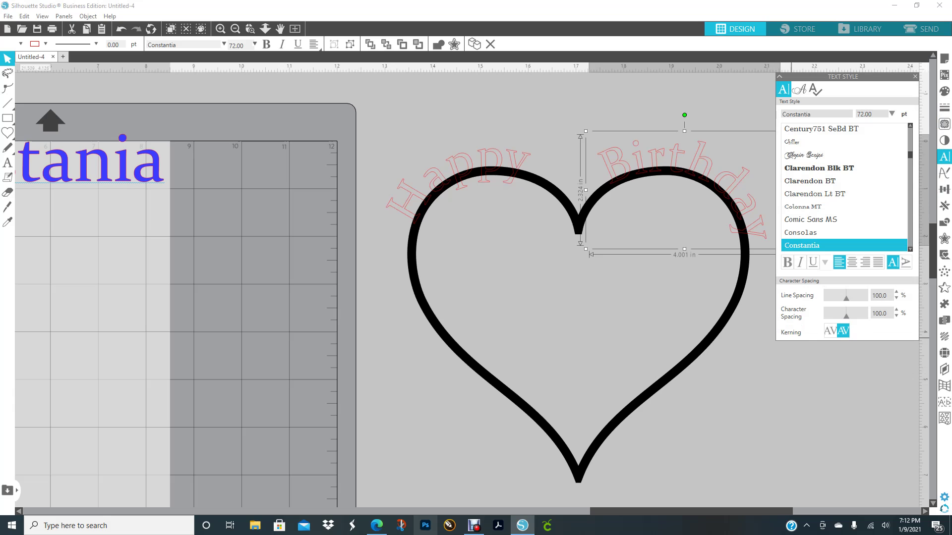
{"action": "left_click_drag", "start_coordinate": [846, 316], "coordinate": [866, 316]}
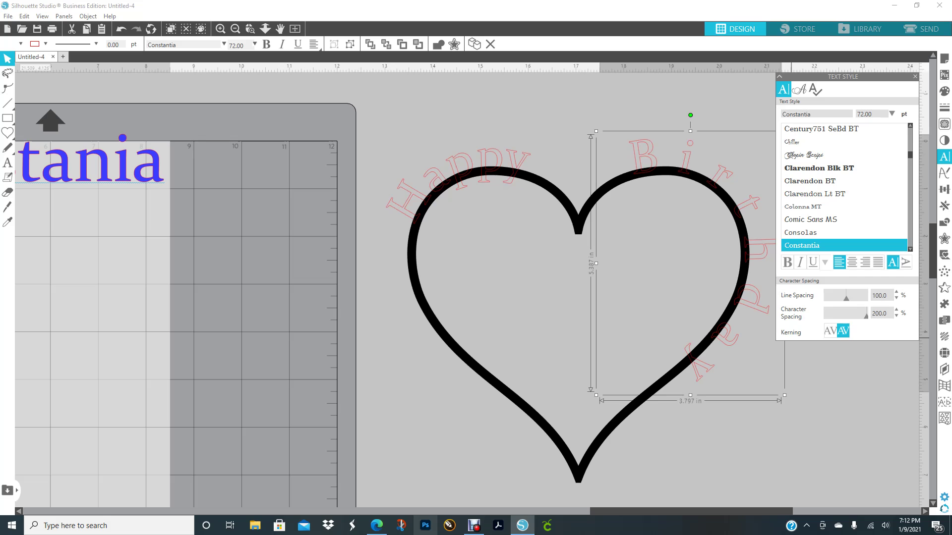
{"action": "left_click_drag", "start_coordinate": [866, 315], "coordinate": [858, 315]}
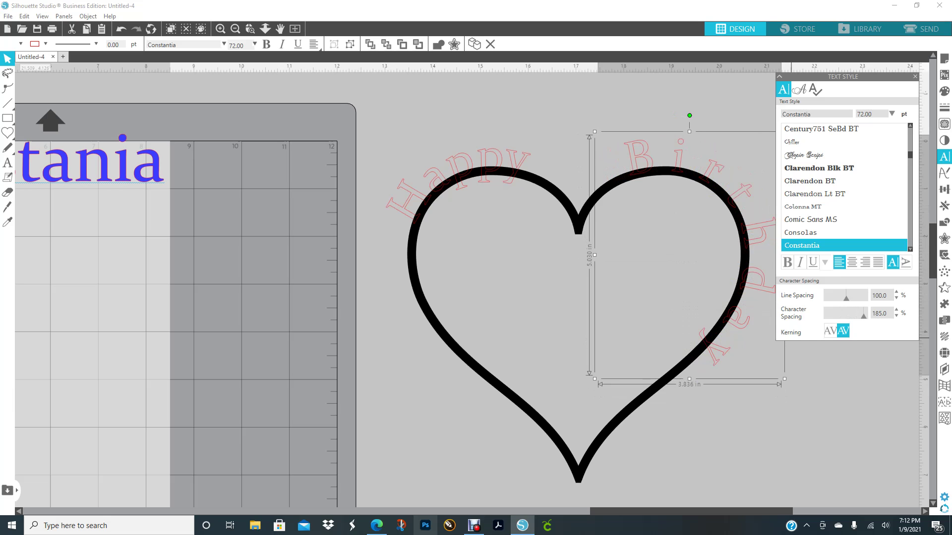
{"action": "left_click_drag", "start_coordinate": [864, 315], "coordinate": [840, 315]}
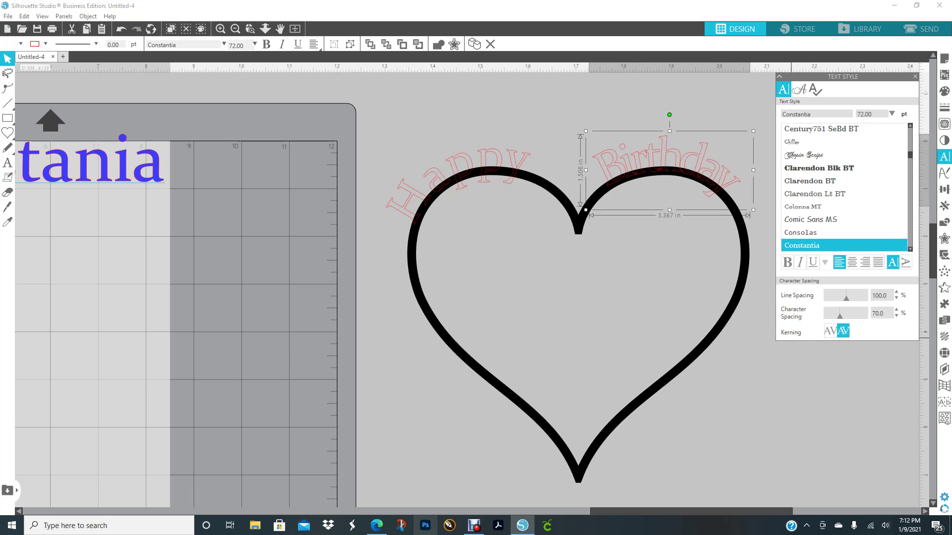
{"action": "left_click", "coordinate": [518, 100]}
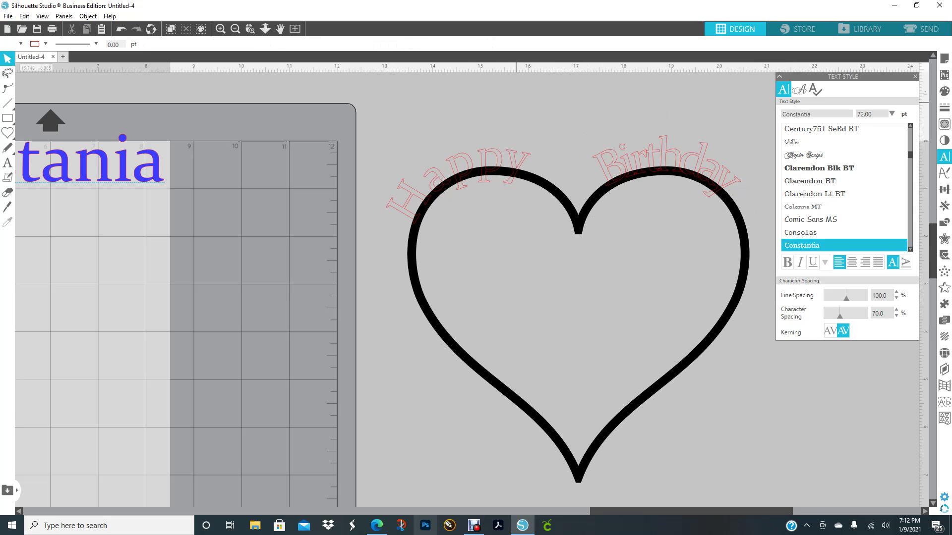
- Reduce the character spacing of the word Happy to 80%
{"action": "left_click", "coordinate": [441, 169]}
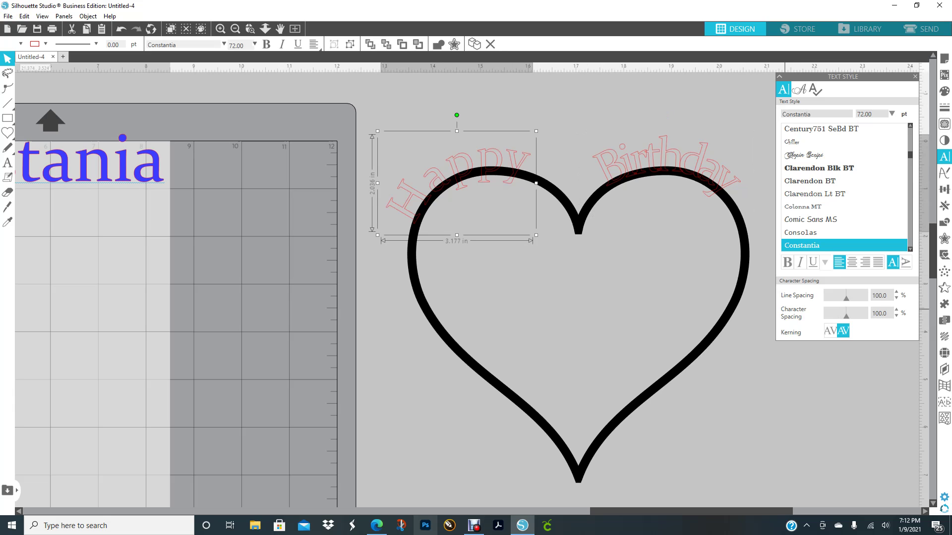
{"action": "left_click_drag", "start_coordinate": [846, 315], "coordinate": [842, 315]}
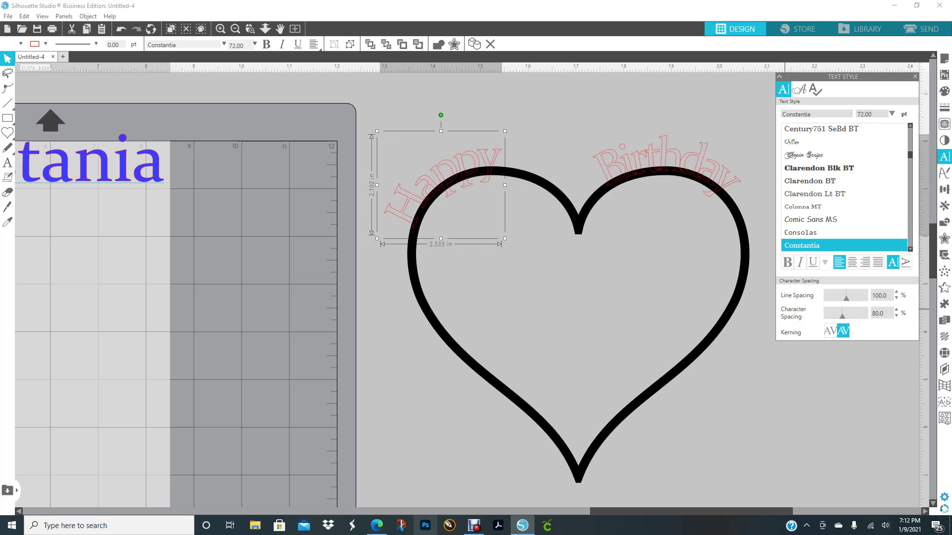
{"action": "left_click", "coordinate": [541, 119]}
- Slide the word Happy along the heart's curve so it arches over the top of the first lobe
{"action": "double_click", "coordinate": [499, 151]}
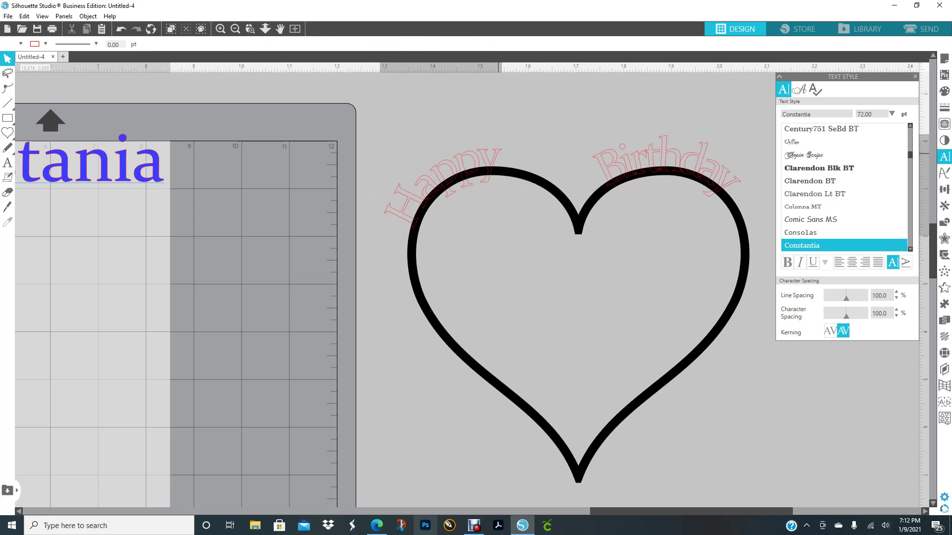
{"action": "left_click_drag", "start_coordinate": [414, 226], "coordinate": [442, 187]}
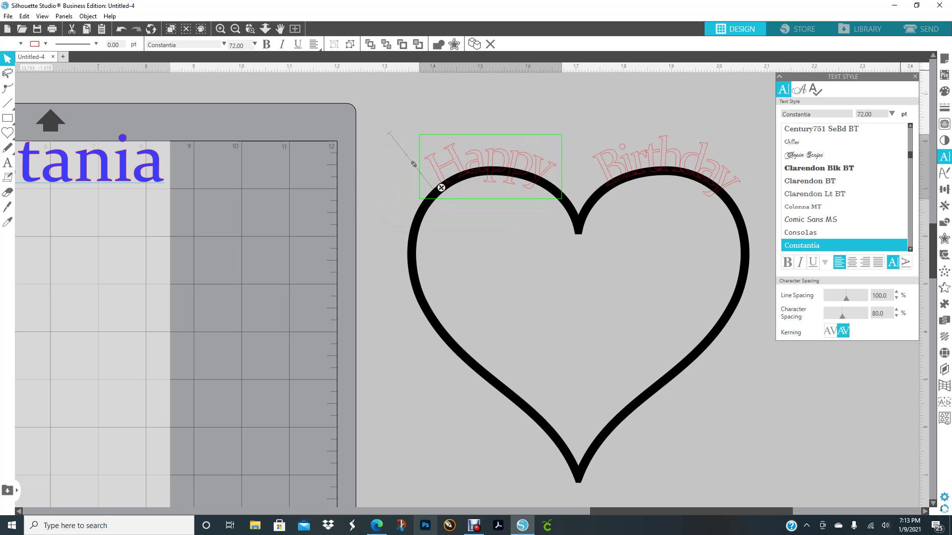
{"action": "left_click", "coordinate": [915, 77]}
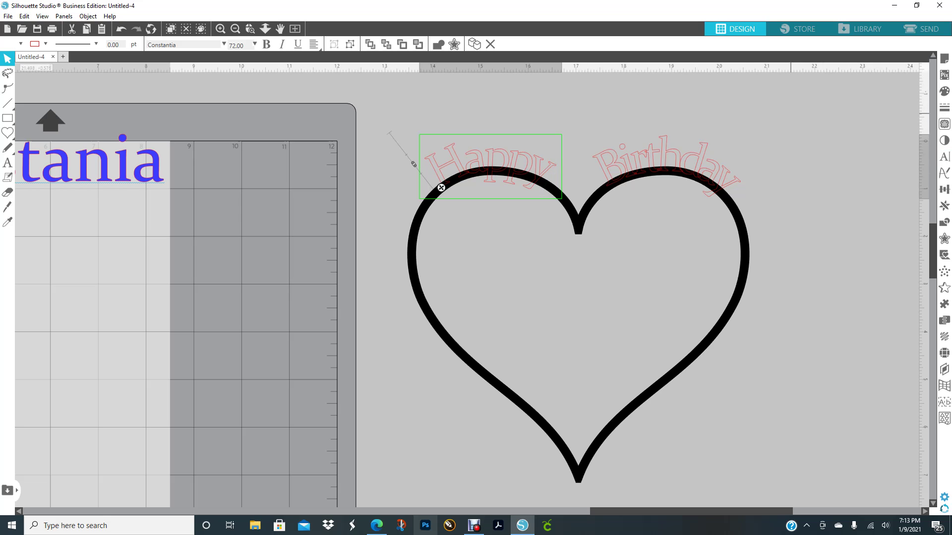
{"action": "left_click", "coordinate": [791, 113]}
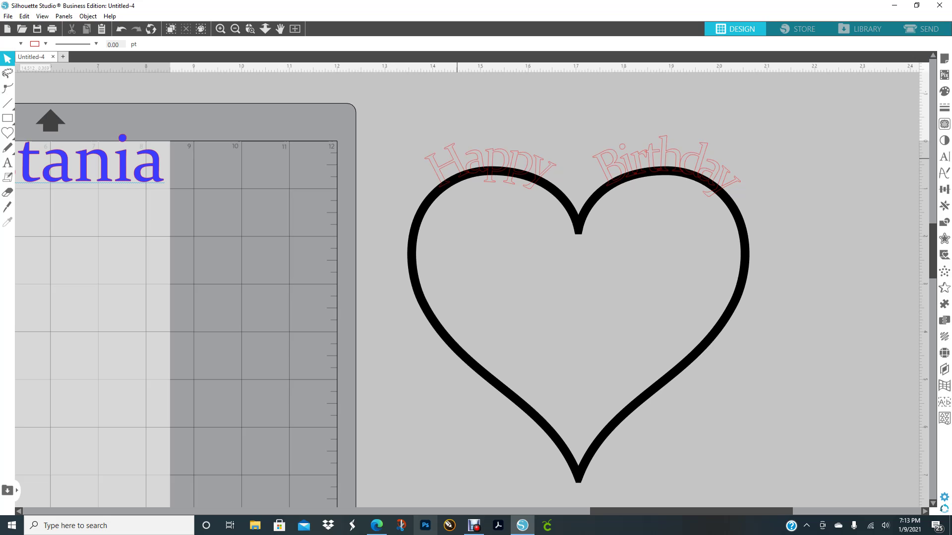
- Make a compound path from the word Happy and another from the word Birthday
{"action": "left_click", "coordinate": [537, 171]}
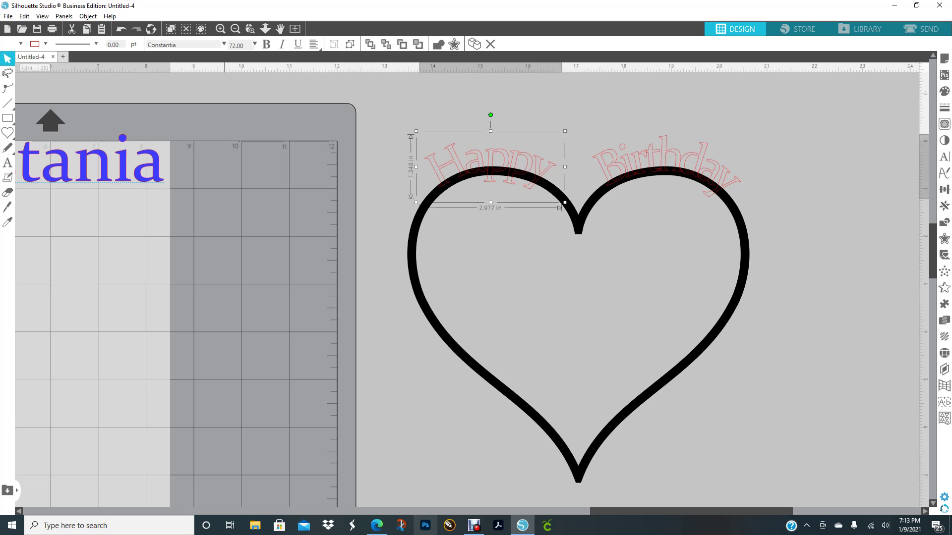
{"action": "left_click", "coordinate": [88, 16]}
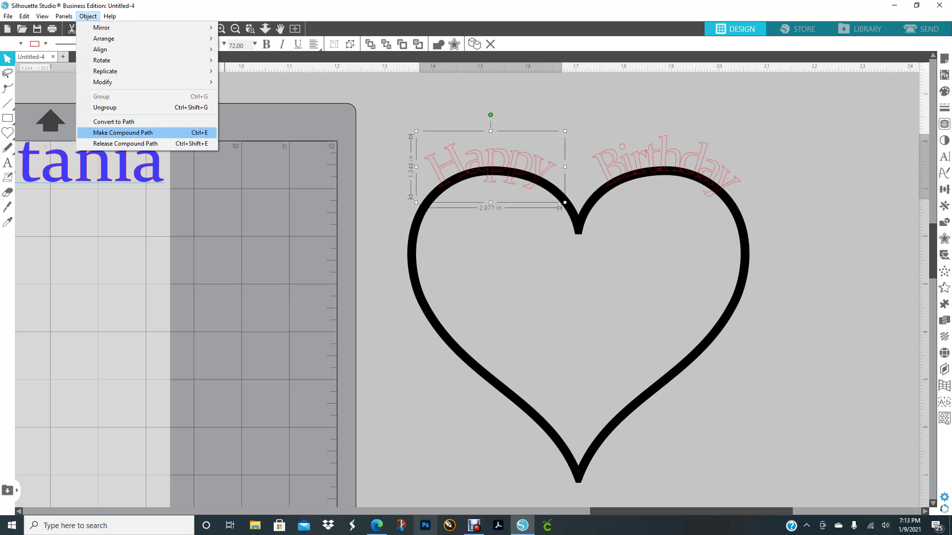
{"action": "left_click", "coordinate": [124, 132]}
{"action": "left_click_drag", "start_coordinate": [546, 159], "coordinate": [490, 161]}
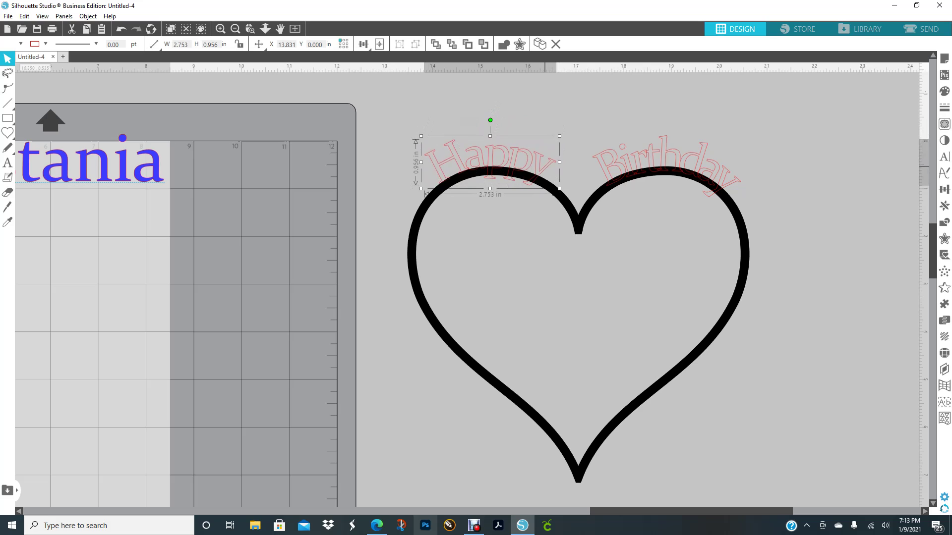
{"action": "left_click", "coordinate": [733, 182]}
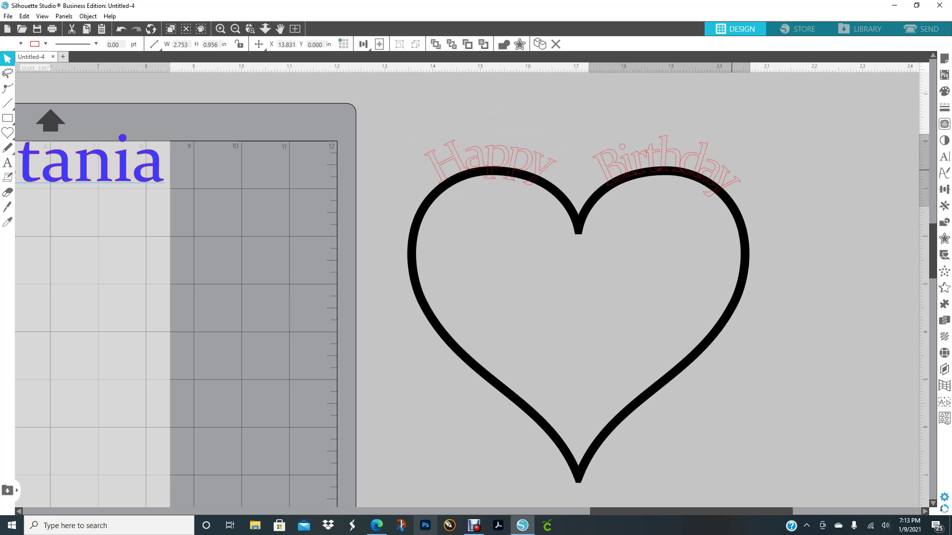
{"action": "left_click", "coordinate": [88, 16]}
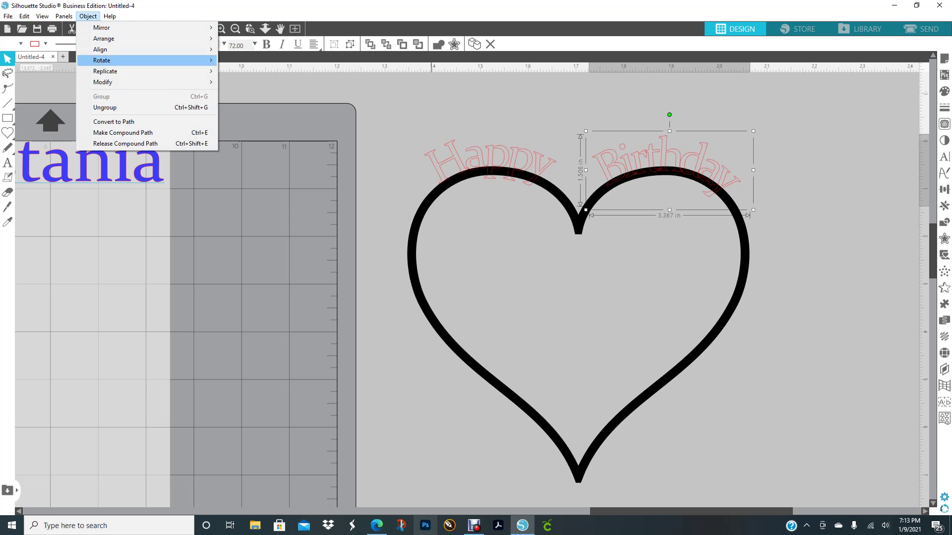
{"action": "left_click", "coordinate": [123, 132]}
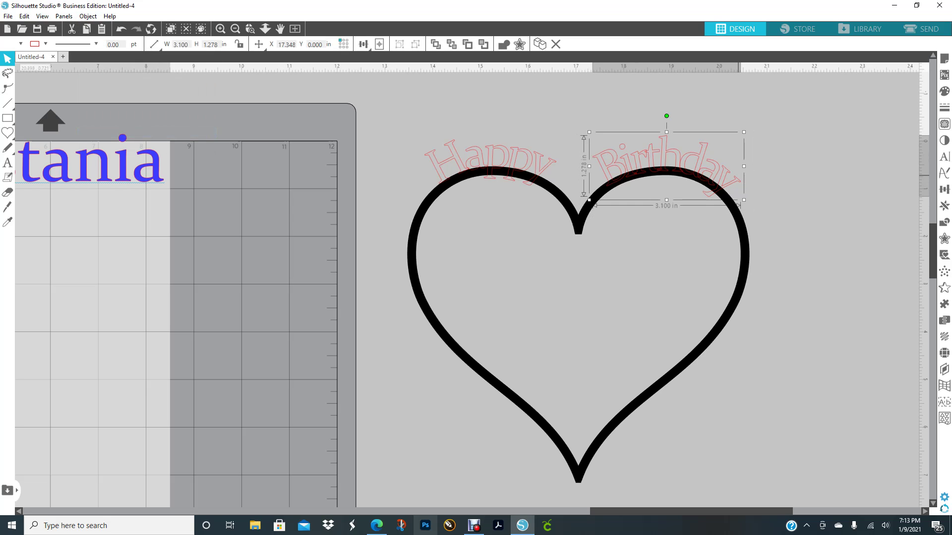
- Move Birthday down to X 17.380, Y 0.166 in and Happy down to X 13.800, Y 0.283 in, overlapping the heart outline
{"action": "left_click_drag", "start_coordinate": [726, 172], "coordinate": [725, 168]}
{"action": "left_click_drag", "start_coordinate": [666, 163], "coordinate": [667, 180]}
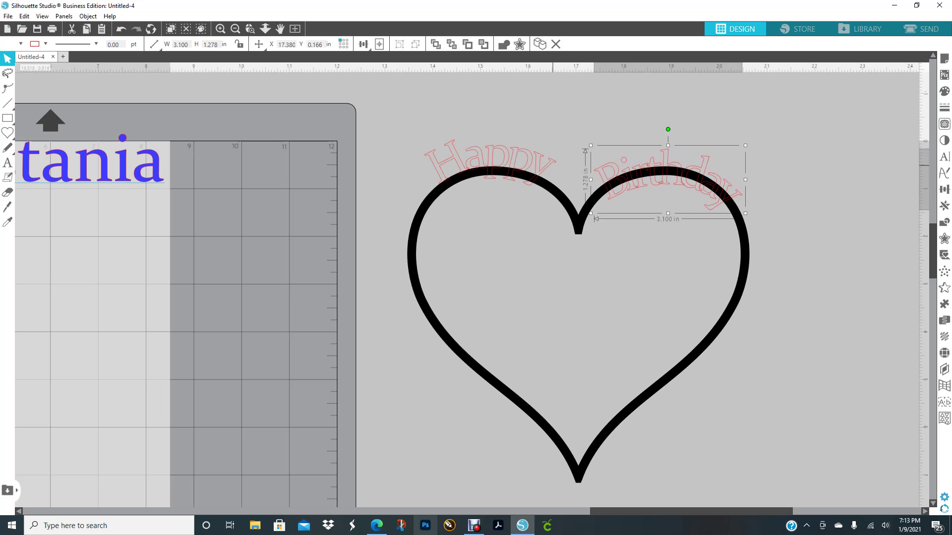
{"action": "mouse_move", "coordinate": [548, 162]}
{"action": "left_mouse_down"}
{"action": "mouse_move", "coordinate": [546, 170]}
{"action": "mouse_move", "coordinate": [491, 170]}
{"action": "mouse_move", "coordinate": [546, 177]}
{"action": "left_mouse_up"}
{"action": "left_click", "coordinate": [546, 176]}
{"action": "left_click", "coordinate": [536, 167]}
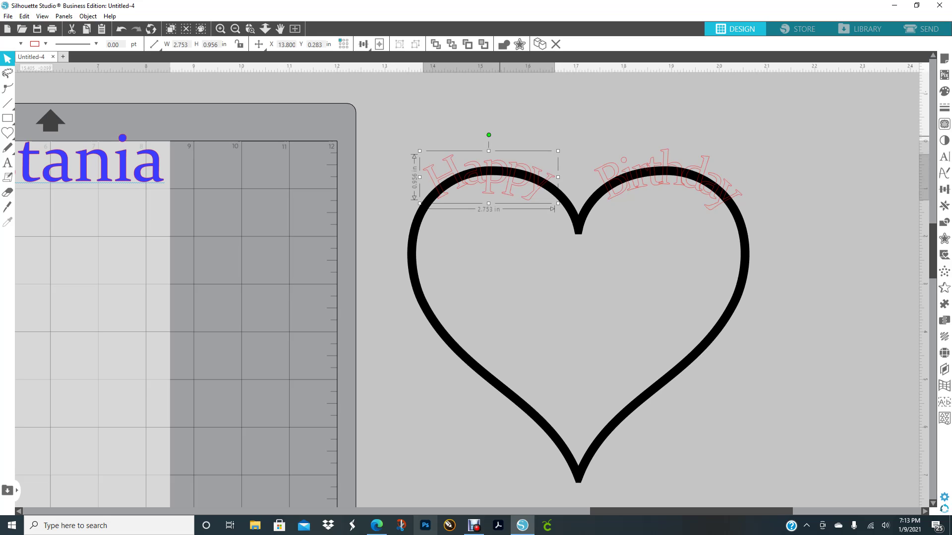
- Rotate the word Happy slightly counterclockwise to follow the heart's curve
{"action": "left_click_drag", "start_coordinate": [489, 134], "coordinate": [484, 135]}
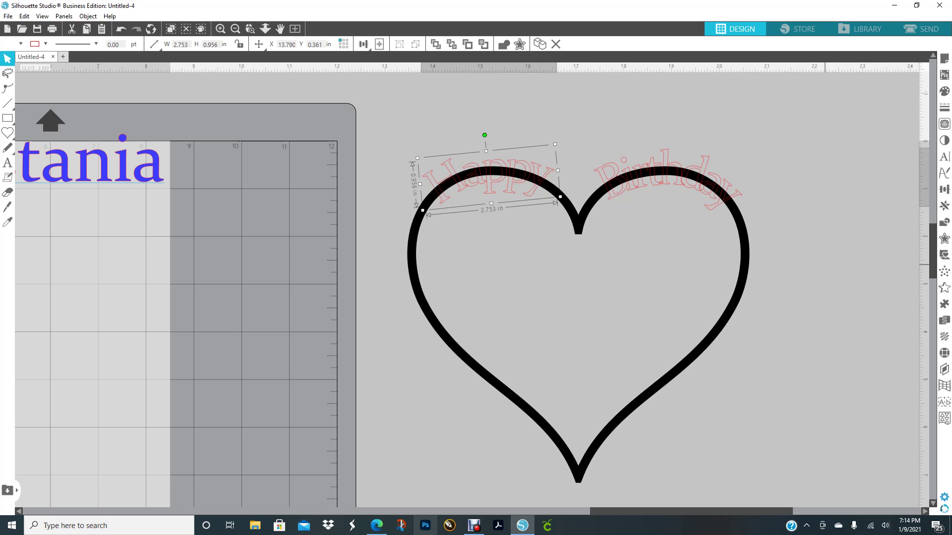
{"action": "left_click", "coordinate": [827, 262]}
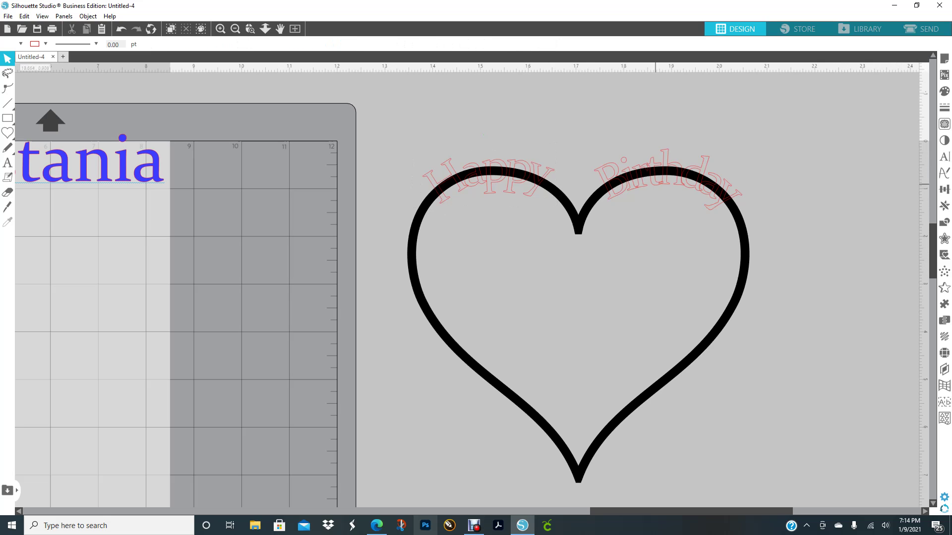
- Fill both words, Happy and Birthday, with bright pink after trying red and green
{"action": "left_click", "coordinate": [552, 170]}
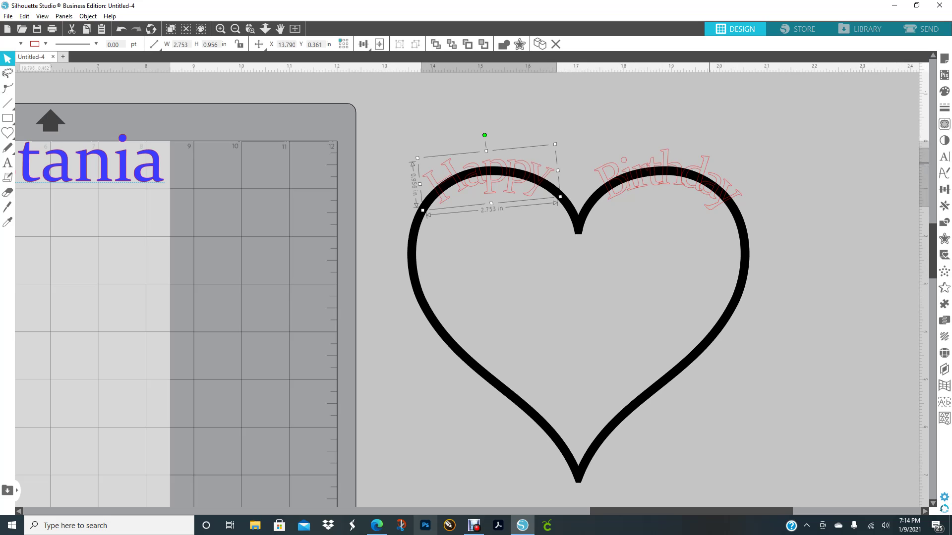
{"action": "left_click", "coordinate": [707, 162], "text": "shift"}
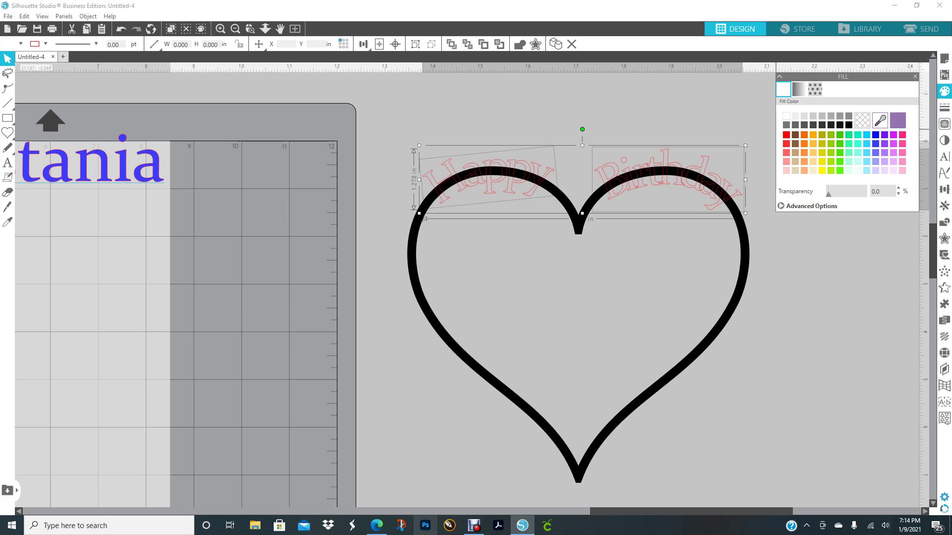
{"action": "left_click", "coordinate": [787, 134]}
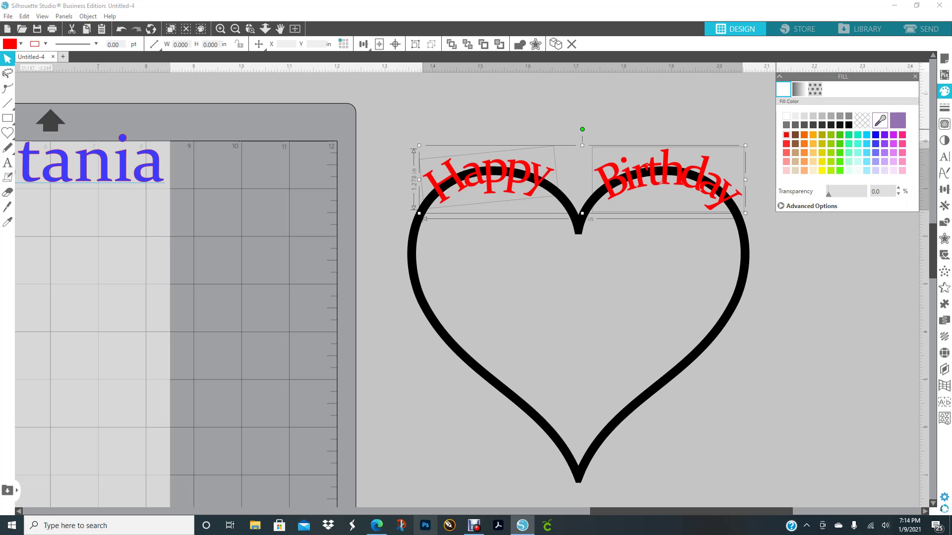
{"action": "left_click", "coordinate": [831, 134]}
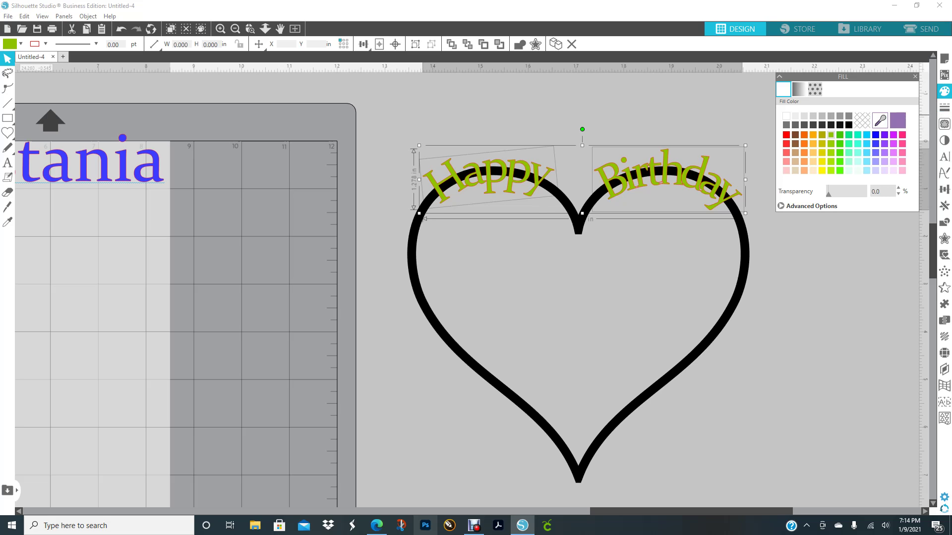
{"action": "left_click", "coordinate": [902, 135]}
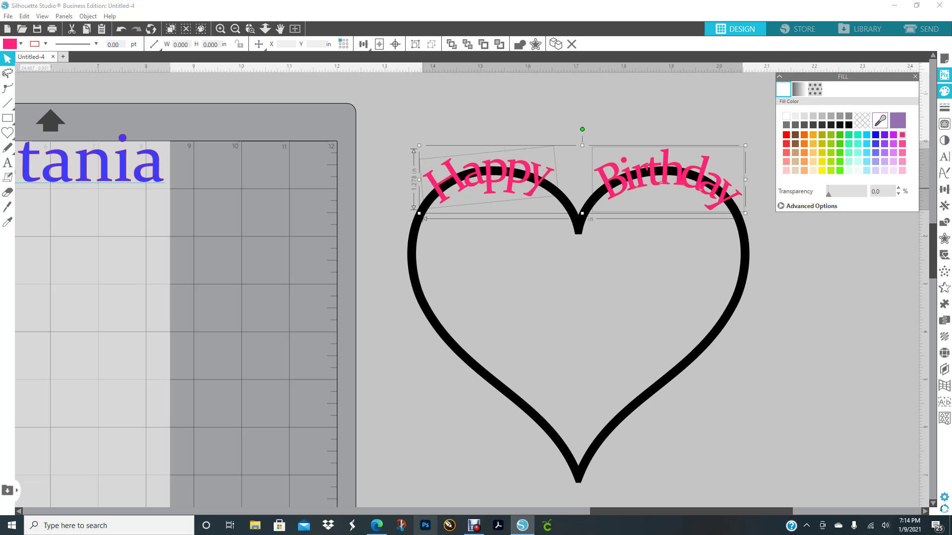
- Set the line color of both words to the same bright pink as their fill
{"action": "left_click", "coordinate": [944, 107]}
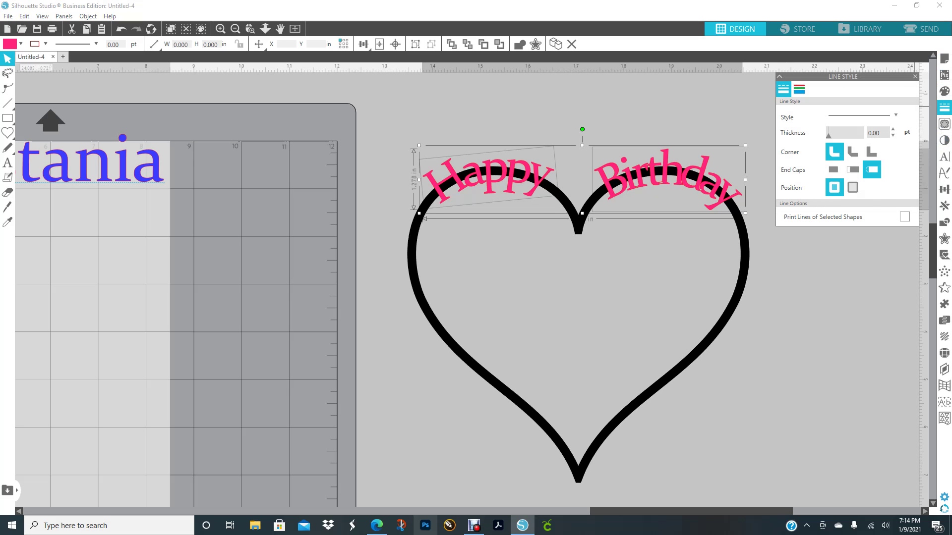
{"action": "left_click", "coordinate": [799, 89]}
{"action": "left_click", "coordinate": [902, 135]}
{"action": "left_click", "coordinate": [846, 327]}
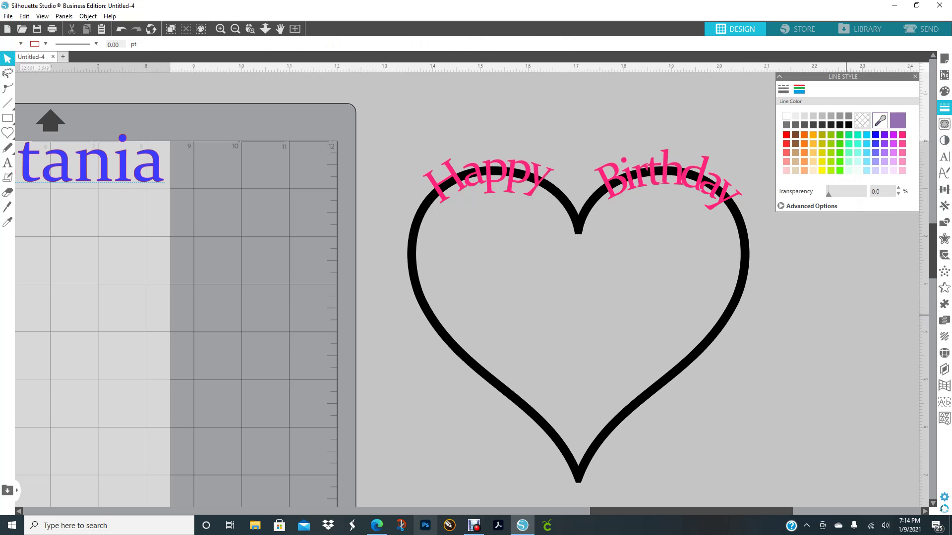
{"action": "left_click", "coordinate": [915, 76]}
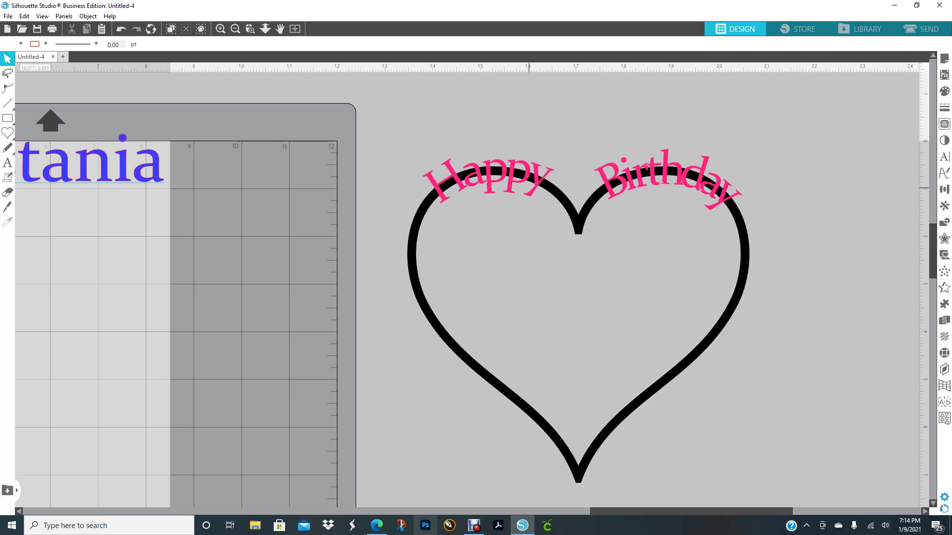
- Group the words Happy and Birthday together
{"action": "left_click", "coordinate": [528, 188]}
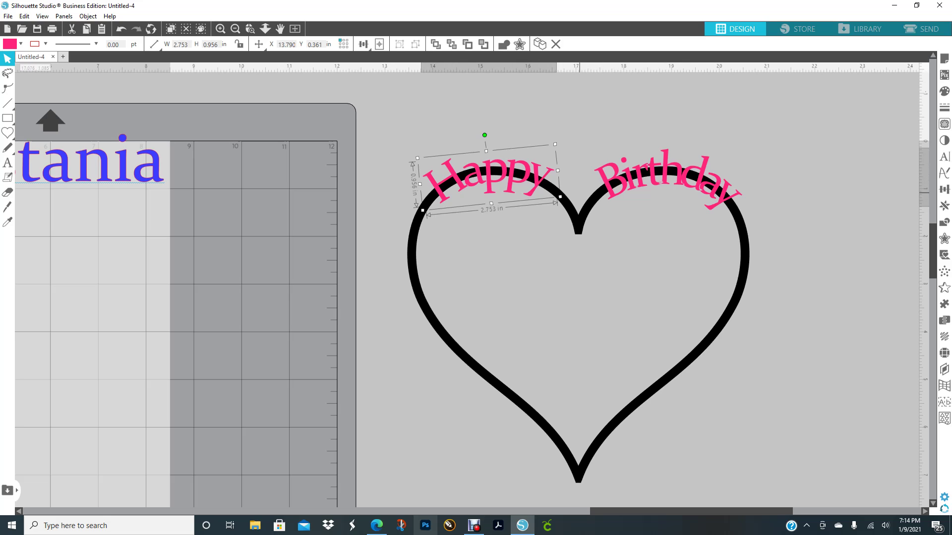
{"action": "left_click", "coordinate": [641, 178], "text": "shift"}
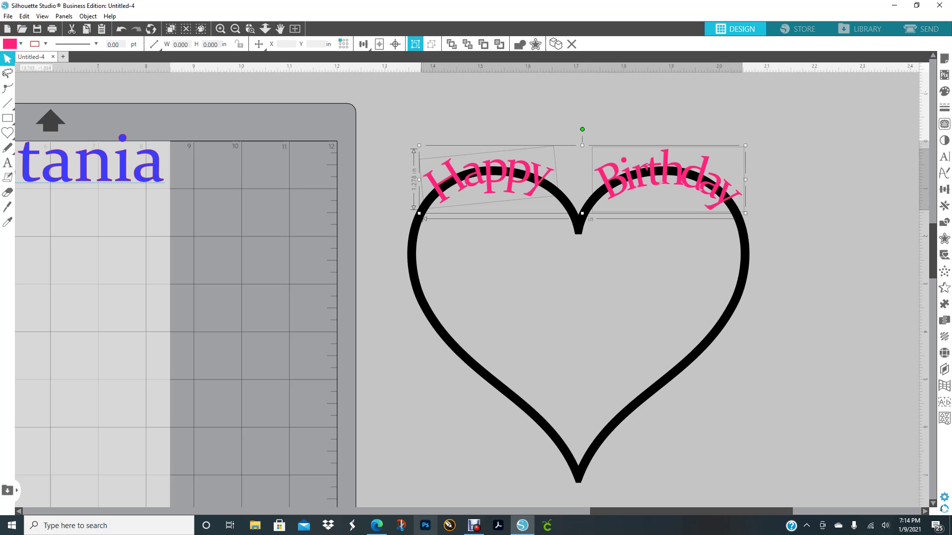
{"action": "left_click", "coordinate": [416, 44]}
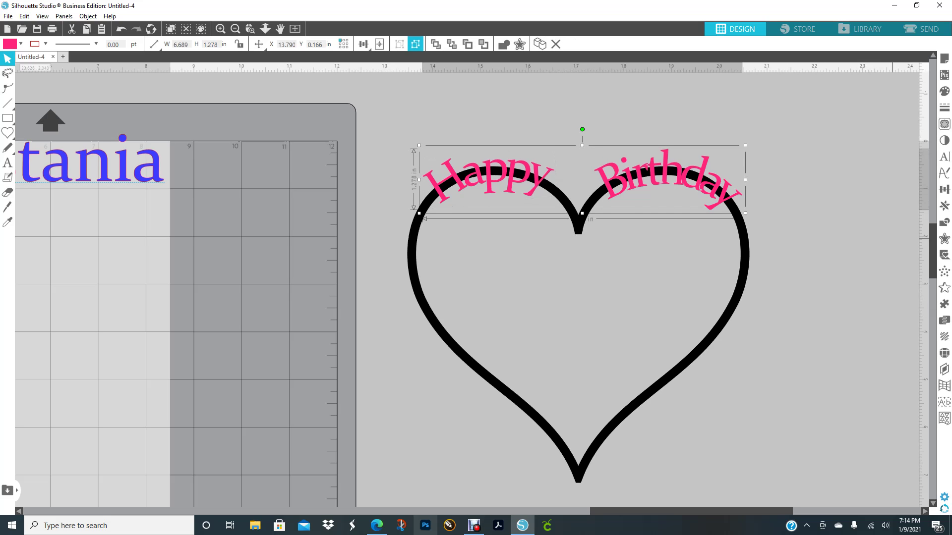
- Create a rounded 0.045 in external offset around the grouped Happy Birthday text
{"action": "left_click", "coordinate": [944, 238]}
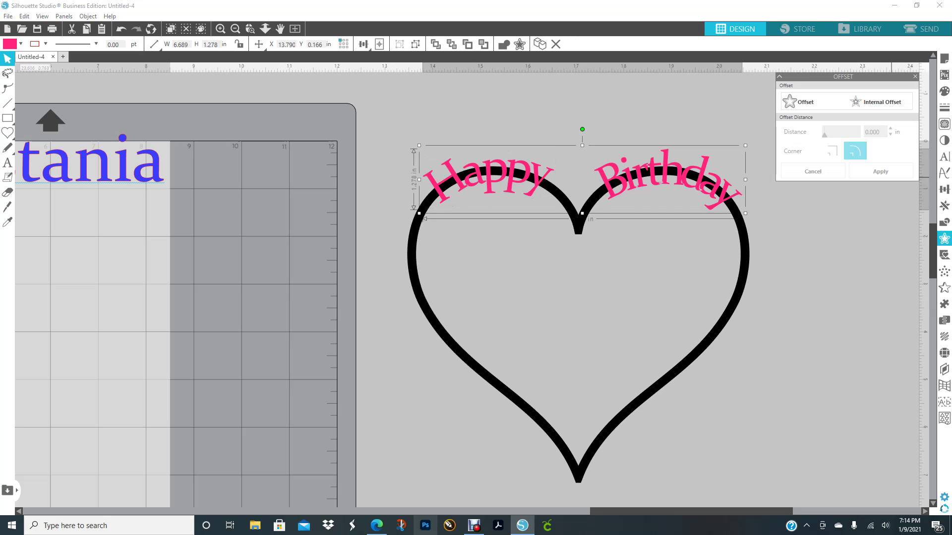
{"action": "left_click", "coordinate": [813, 101]}
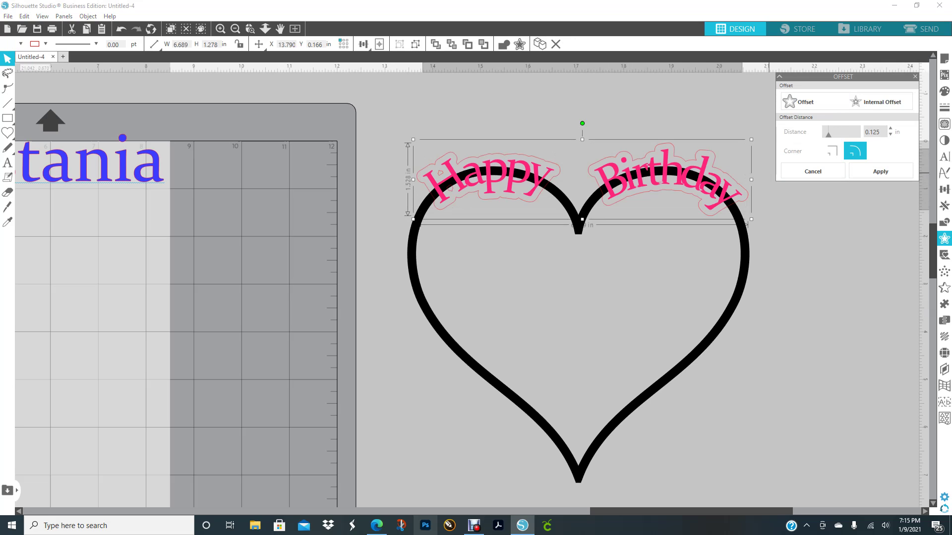
{"action": "left_click_drag", "start_coordinate": [828, 134], "coordinate": [826, 135]}
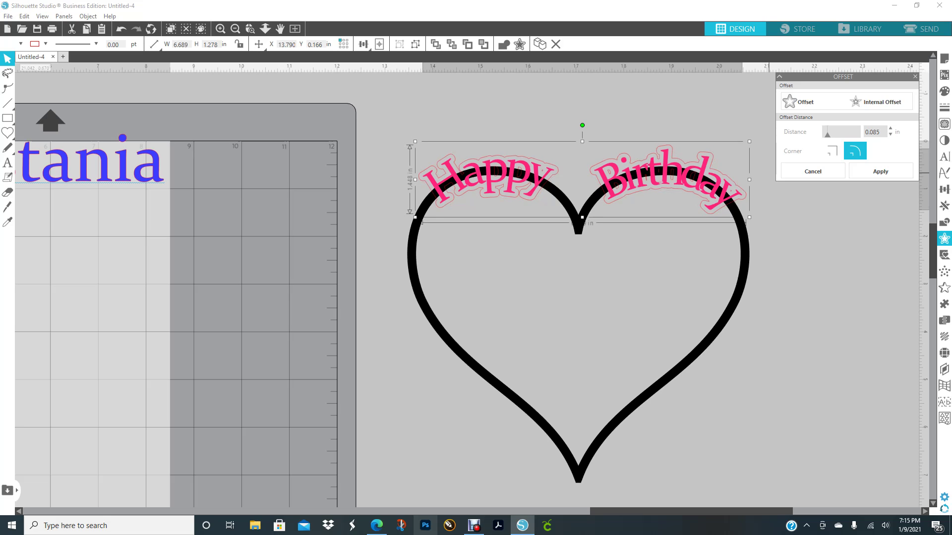
{"action": "key", "text": "Down"}
{"action": "key", "text": "Down"}
{"action": "key", "text": "Down"}
{"action": "key", "text": "Down"}
{"action": "key", "text": "Down"}
{"action": "key", "text": "Down"}
{"action": "key", "text": "Down"}
{"action": "key", "text": "Down"}
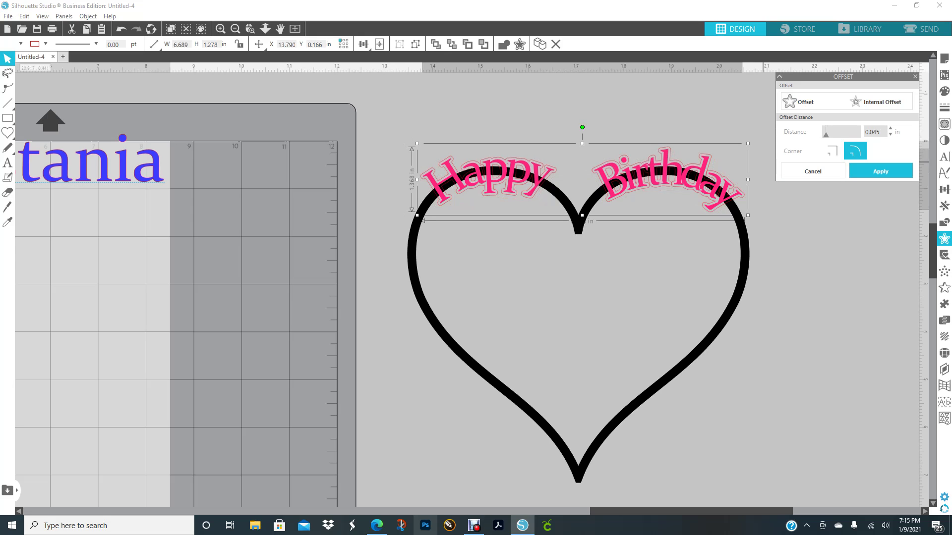
{"action": "left_click", "coordinate": [881, 171]}
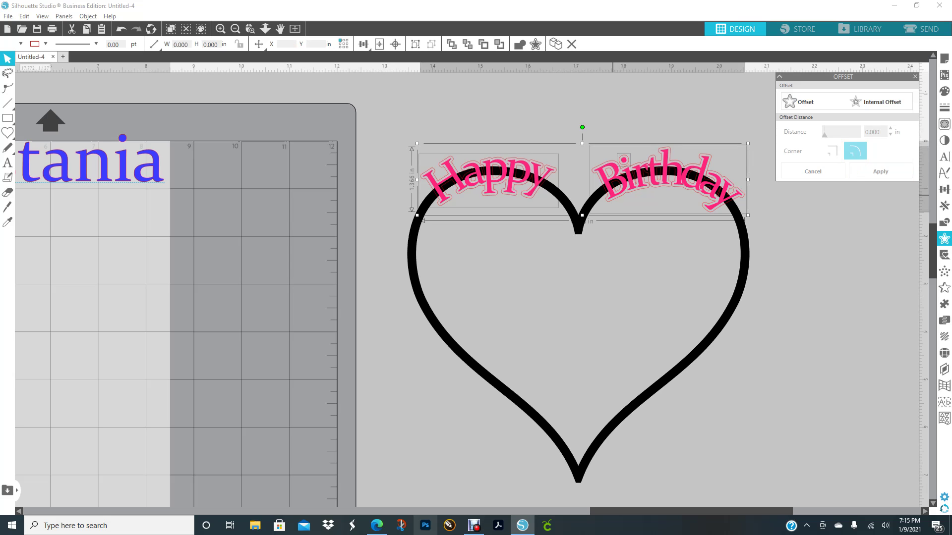
- Move the pink Happy Birthday text off the heart onto the mat, leaving its offset outlines in place
{"action": "left_click_drag", "start_coordinate": [613, 196], "coordinate": [607, 345]}
{"action": "left_click_drag", "start_coordinate": [659, 320], "coordinate": [344, 414]}
{"action": "double_click", "coordinate": [526, 406]}
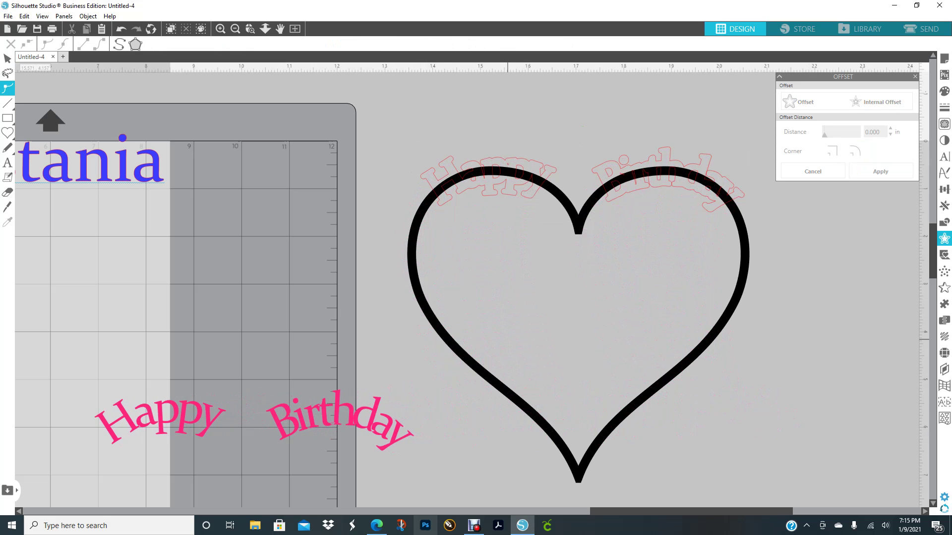
{"action": "left_click_drag", "start_coordinate": [390, 109], "coordinate": [585, 208]}
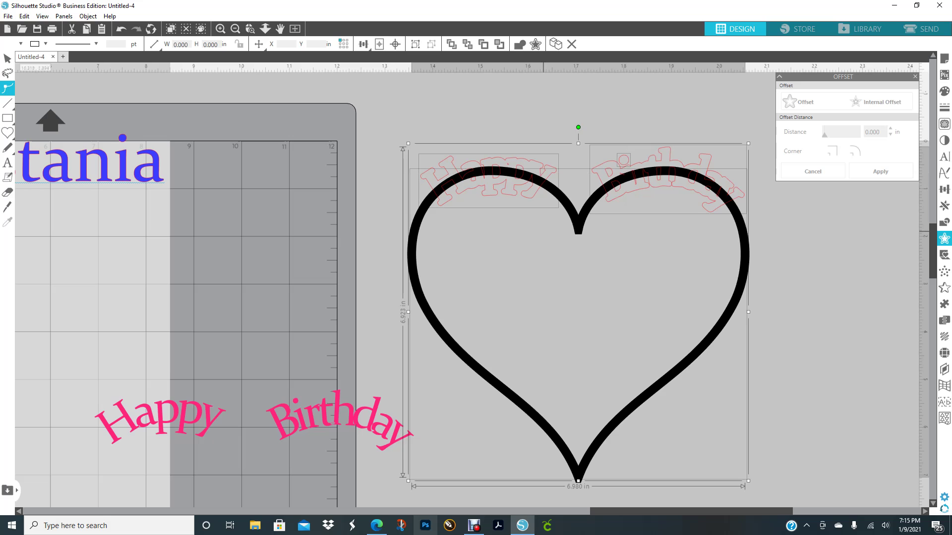
{"action": "left_click_drag", "start_coordinate": [350, 418], "coordinate": [216, 389]}
- Subtract the Happy Birthday offset outlines from the black heart outline
{"action": "left_click", "coordinate": [366, 325]}
{"action": "left_click_drag", "start_coordinate": [386, 146], "coordinate": [723, 282]}
{"action": "key", "text": "v"}
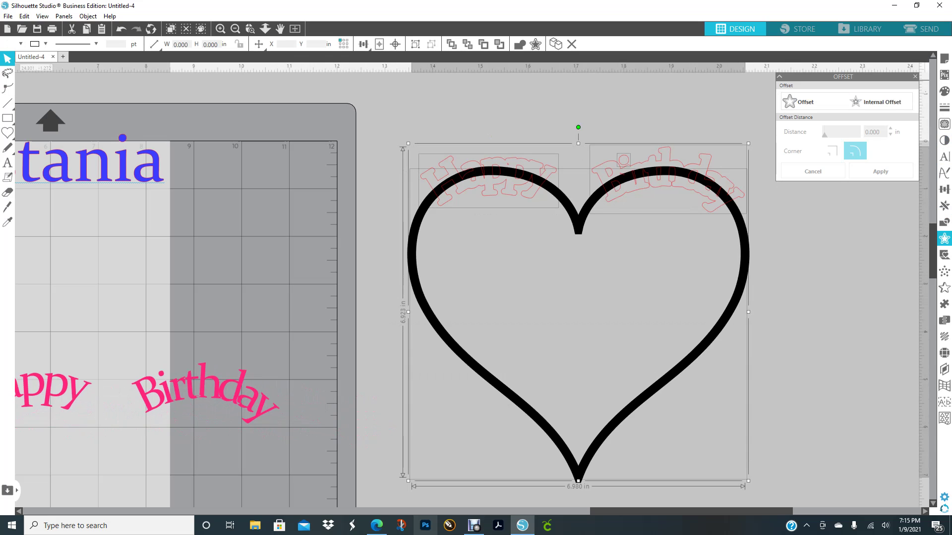
{"action": "left_click", "coordinate": [945, 222]}
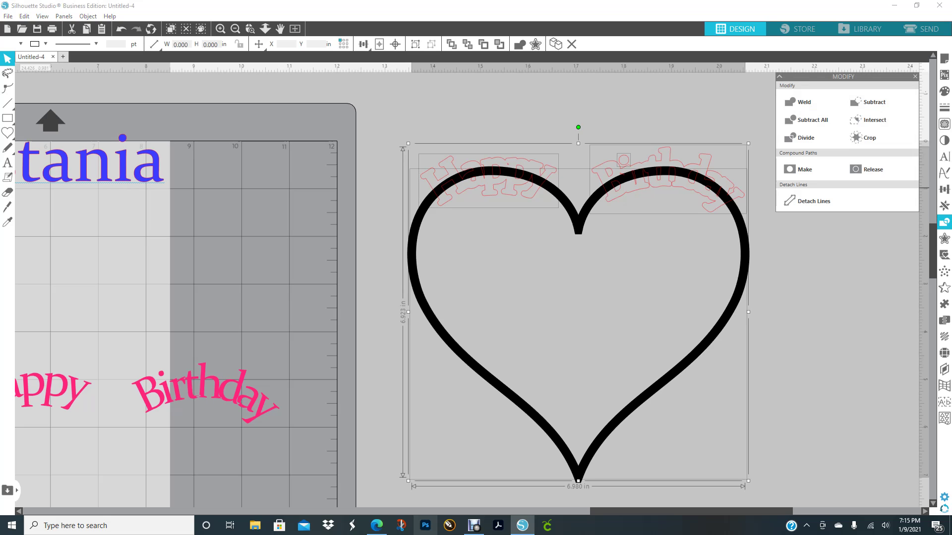
{"action": "left_click", "coordinate": [874, 102]}
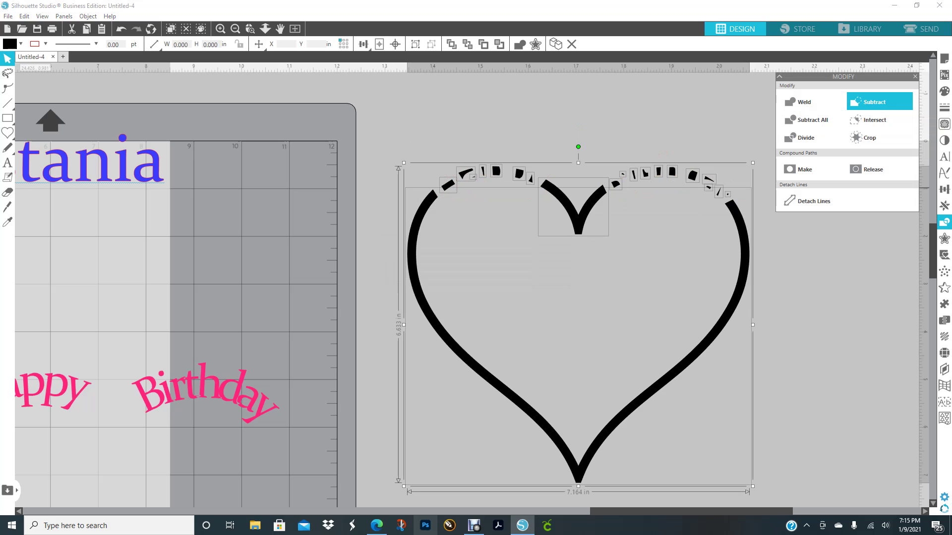
{"action": "left_click", "coordinate": [915, 76]}
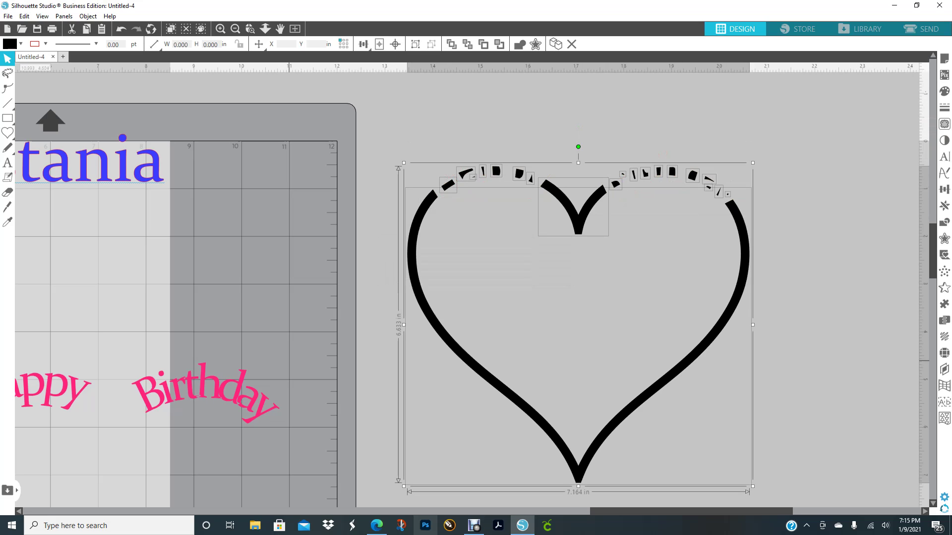
{"action": "left_click", "coordinate": [817, 258]}
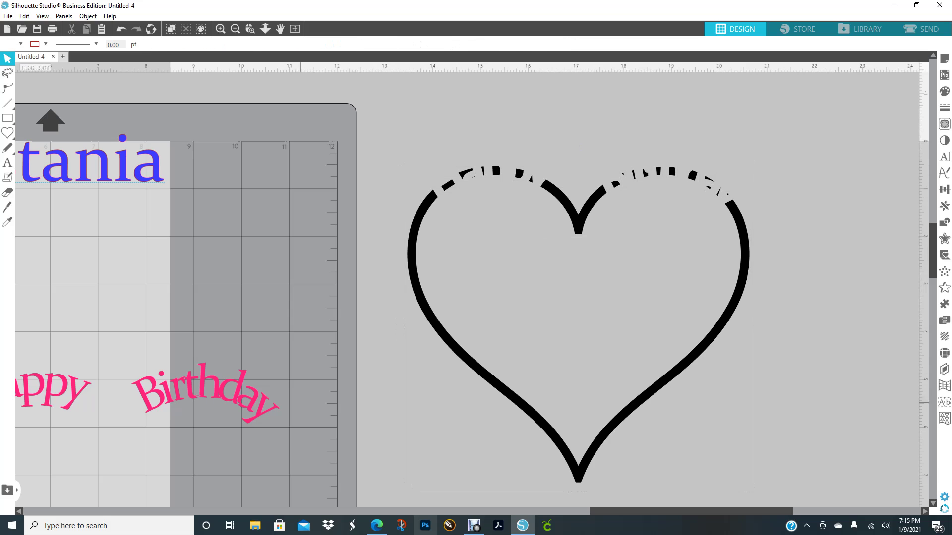
- Place the pink Happy Birthday text back over the cut-out gaps along the top of the heart
{"action": "mouse_move", "coordinate": [197, 396]}
{"action": "left_mouse_down"}
{"action": "mouse_move", "coordinate": [640, 205]}
{"action": "mouse_move", "coordinate": [660, 182]}
{"action": "left_mouse_up"}
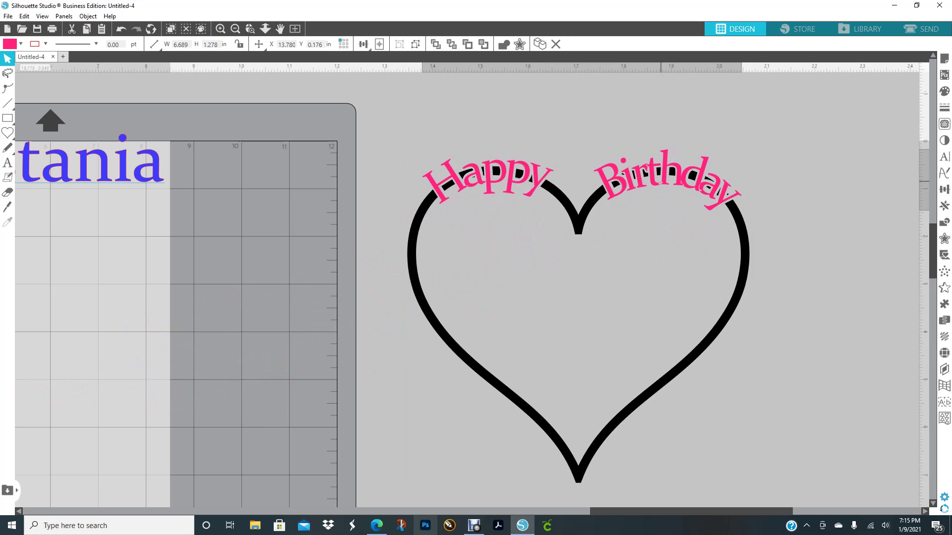
{"action": "left_click", "coordinate": [516, 201]}
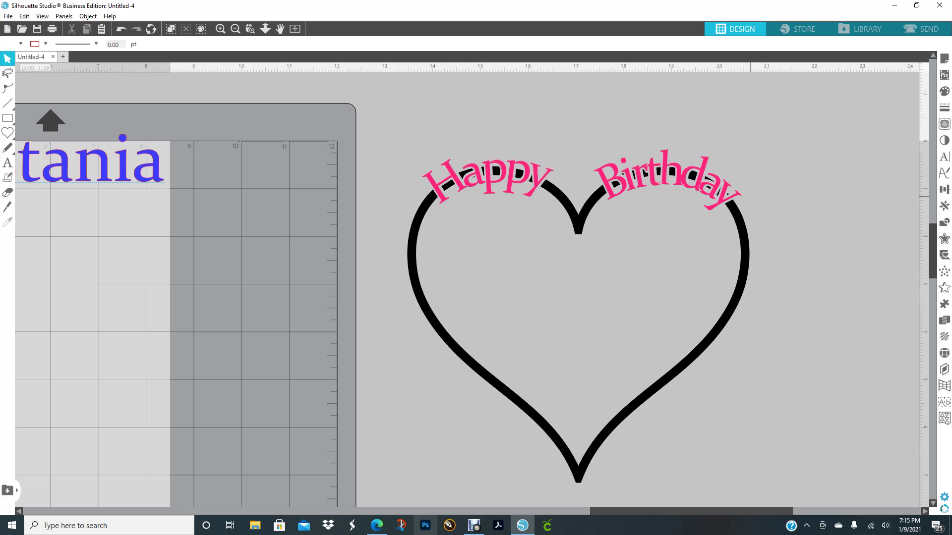
{"action": "left_click", "coordinate": [528, 186]}
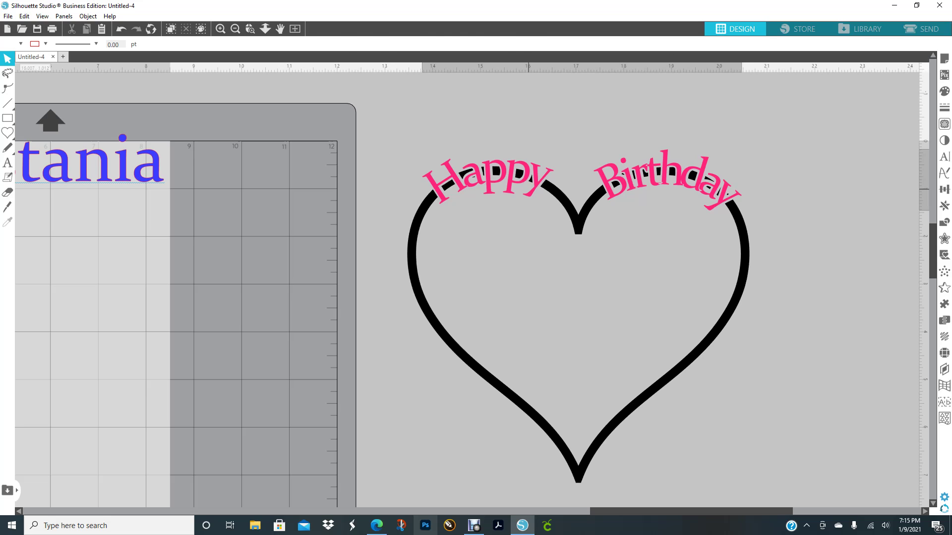
- Duplicate the heart together with its Happy Birthday text and place the copy beside the original
{"action": "left_click_drag", "start_coordinate": [383, 122], "coordinate": [723, 299]}
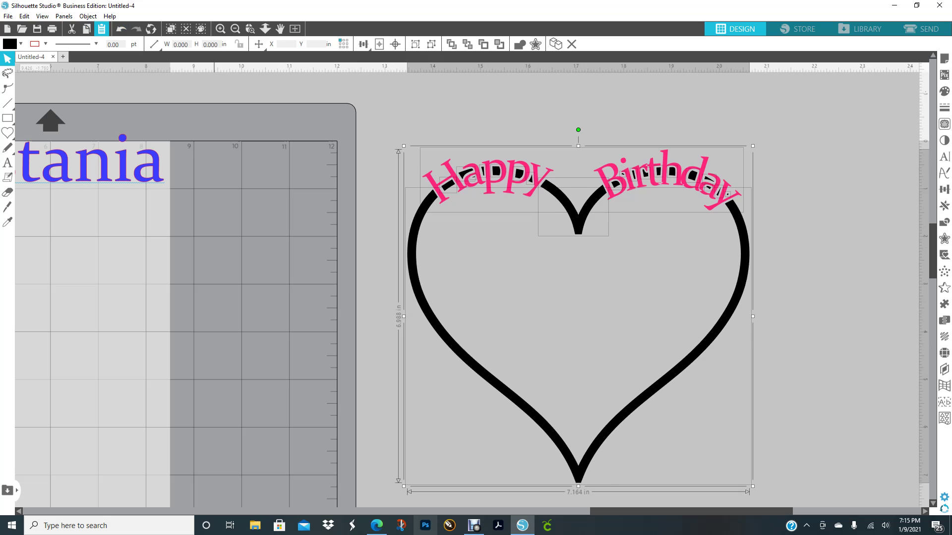
{"action": "left_click", "coordinate": [101, 28]}
{"action": "left_click_drag", "start_coordinate": [629, 452], "coordinate": [724, 437]}
{"action": "left_click_drag", "start_coordinate": [524, 302], "coordinate": [513, 300]}
{"action": "left_click", "coordinate": [607, 104]}
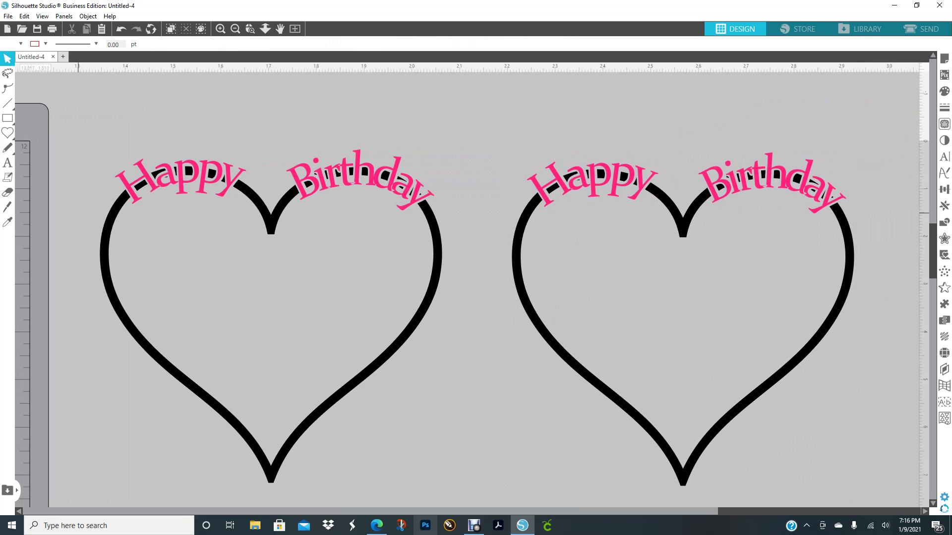
- Pull the black heart fragments out from behind the word Happy on the original heart
{"action": "left_click_drag", "start_coordinate": [142, 187], "coordinate": [177, 121]}
{"action": "left_click", "coordinate": [175, 135]}
{"action": "left_click_drag", "start_coordinate": [157, 174], "coordinate": [147, 117]}
{"action": "left_click", "coordinate": [153, 135]}
{"action": "left_click_drag", "start_coordinate": [164, 177], "coordinate": [175, 134]}
{"action": "left_click", "coordinate": [174, 158]}
{"action": "left_click", "coordinate": [121, 28]}
{"action": "left_click", "coordinate": [216, 110]}
{"action": "left_click", "coordinate": [225, 108]}
{"action": "left_click_drag", "start_coordinate": [187, 170], "coordinate": [263, 98]}
{"action": "left_click", "coordinate": [217, 174]}
{"action": "left_click_drag", "start_coordinate": [211, 174], "coordinate": [280, 102]}
{"action": "left_click", "coordinate": [223, 181]}
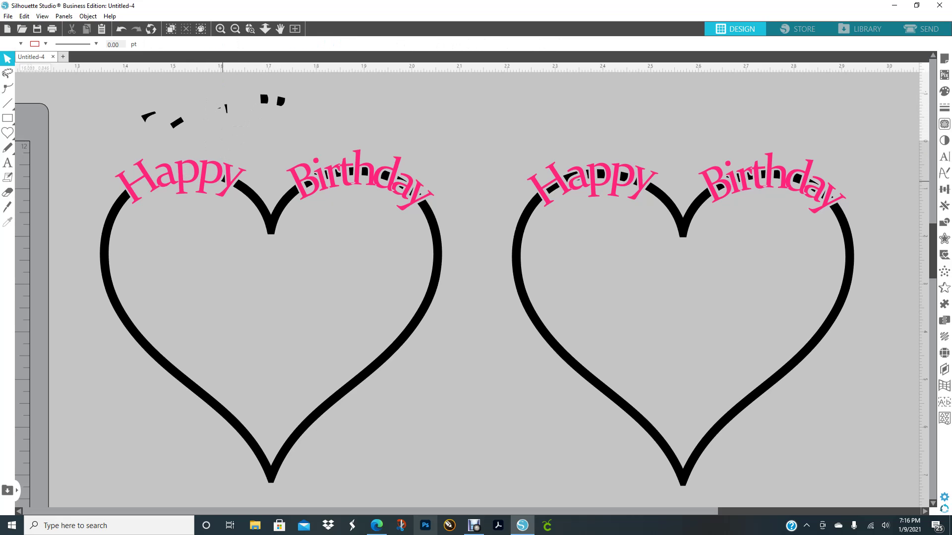
{"action": "left_click_drag", "start_coordinate": [223, 179], "coordinate": [299, 112]}
- Pull the black heart fragments out from behind the word Birthday on the original heart
{"action": "left_click", "coordinate": [302, 182]}
{"action": "left_click_drag", "start_coordinate": [308, 183], "coordinate": [328, 112]}
{"action": "left_click", "coordinate": [315, 174]}
{"action": "left_click_drag", "start_coordinate": [316, 174], "coordinate": [368, 92]}
{"action": "left_click", "coordinate": [325, 175]}
{"action": "left_click_drag", "start_coordinate": [326, 176], "coordinate": [361, 110]}
{"action": "left_click", "coordinate": [339, 172]}
{"action": "left_click_drag", "start_coordinate": [338, 174], "coordinate": [392, 98]}
{"action": "left_click", "coordinate": [352, 169]}
{"action": "left_click_drag", "start_coordinate": [352, 170], "coordinate": [415, 110]}
{"action": "left_click", "coordinate": [365, 170]}
{"action": "left_click_drag", "start_coordinate": [364, 172], "coordinate": [438, 114]}
{"action": "left_click", "coordinate": [385, 174]}
{"action": "left_click_drag", "start_coordinate": [386, 175], "coordinate": [456, 107]}
{"action": "left_click", "coordinate": [398, 179]}
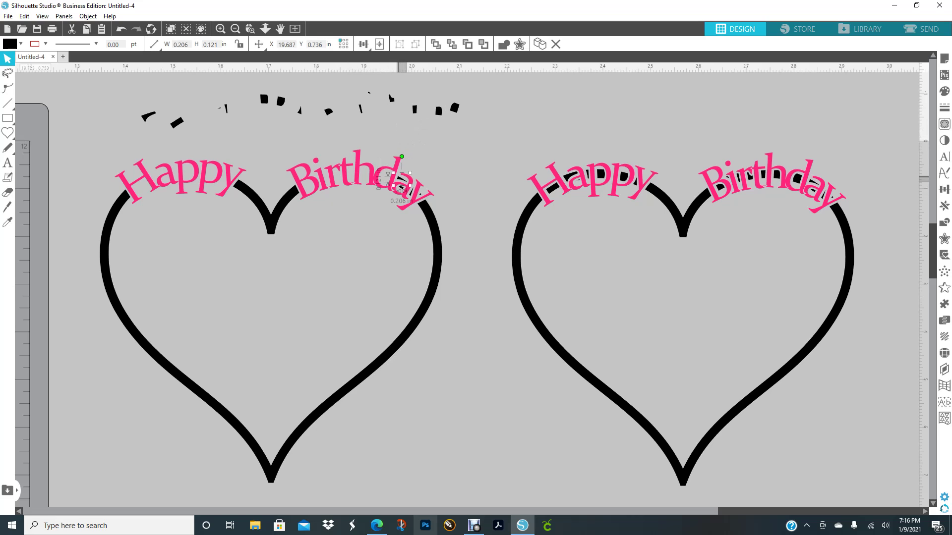
{"action": "left_click", "coordinate": [462, 118]}
{"action": "left_click", "coordinate": [530, 105]}
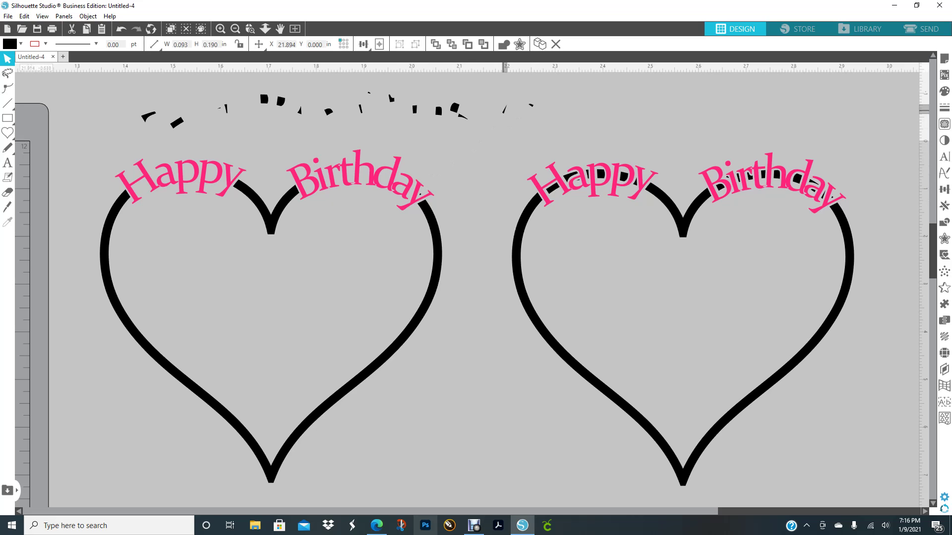
{"action": "left_click_drag", "start_coordinate": [420, 195], "coordinate": [524, 115]}
- Delete all the loose black fragments lying above the original heart
{"action": "left_click_drag", "start_coordinate": [87, 94], "coordinate": [535, 134]}
{"action": "key", "text": "Delete"}
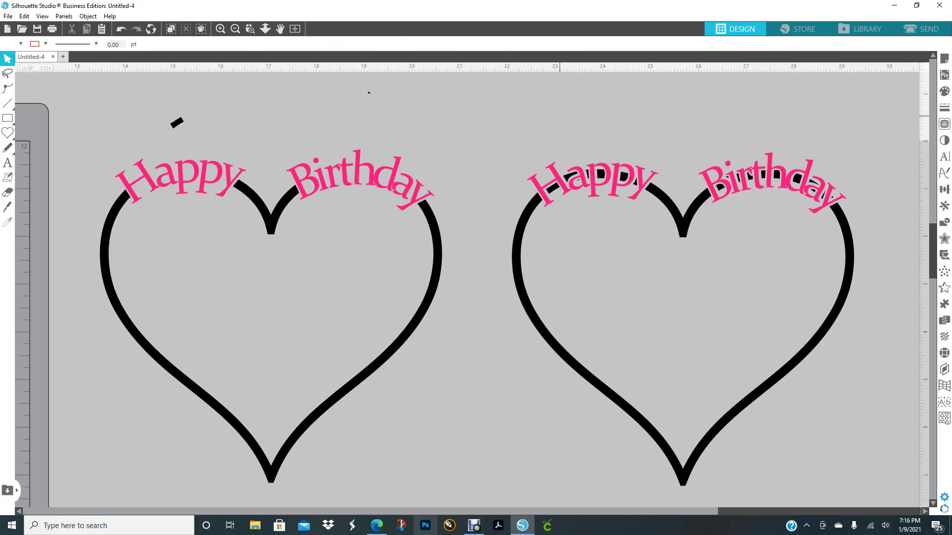
{"action": "left_click", "coordinate": [177, 123]}
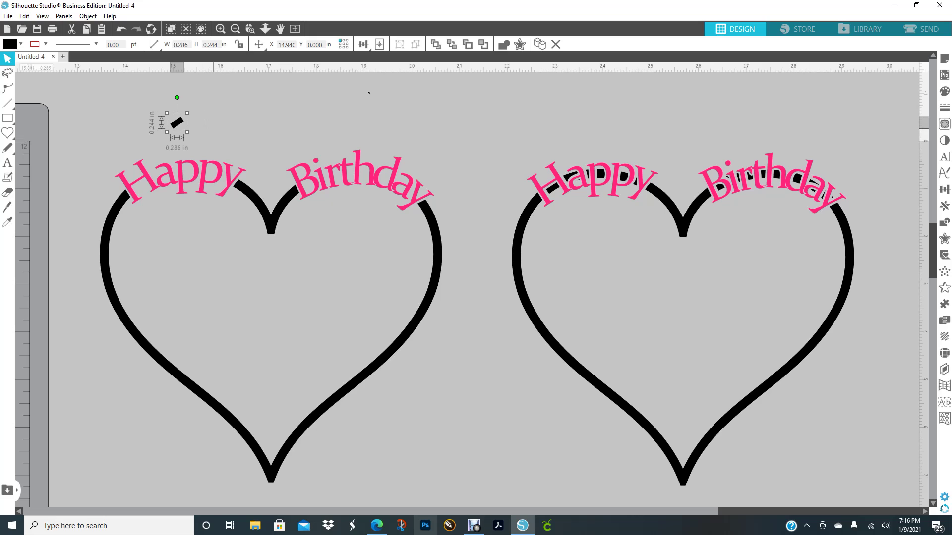
{"action": "key", "text": "Delete"}
{"action": "left_click_drag", "start_coordinate": [340, 80], "coordinate": [410, 101]}
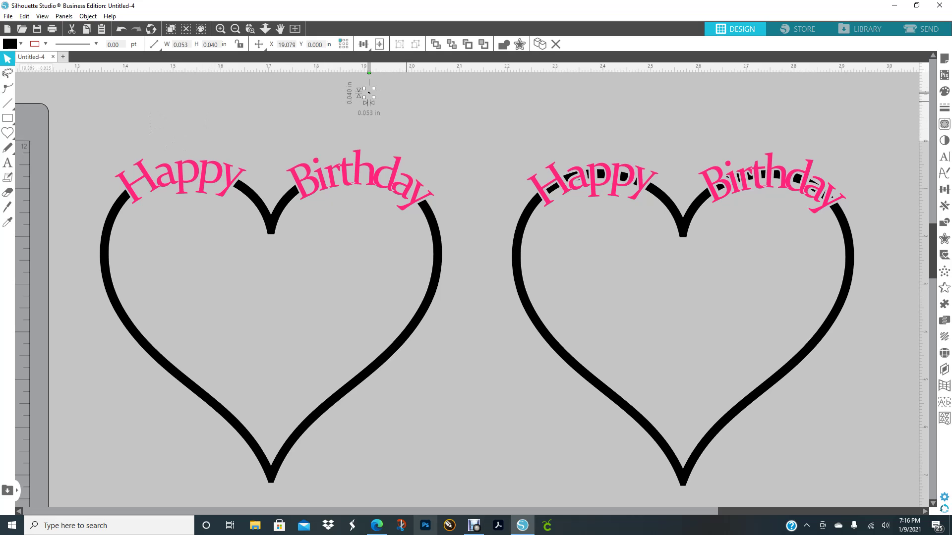
{"action": "key", "text": "Delete"}
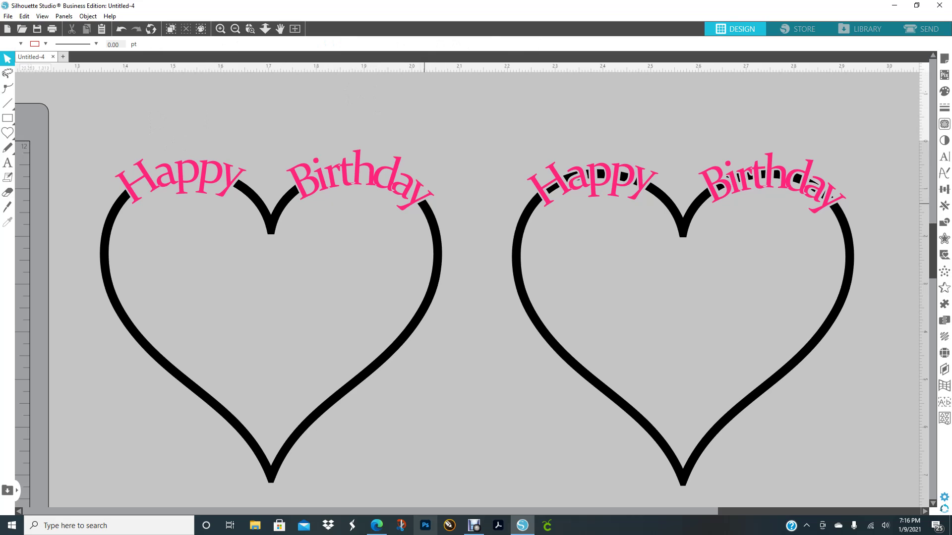
- Enlarge the original heart's grouped Happy Birthday text proportionally to about 6.81 in wide
{"action": "left_click", "coordinate": [137, 200]}
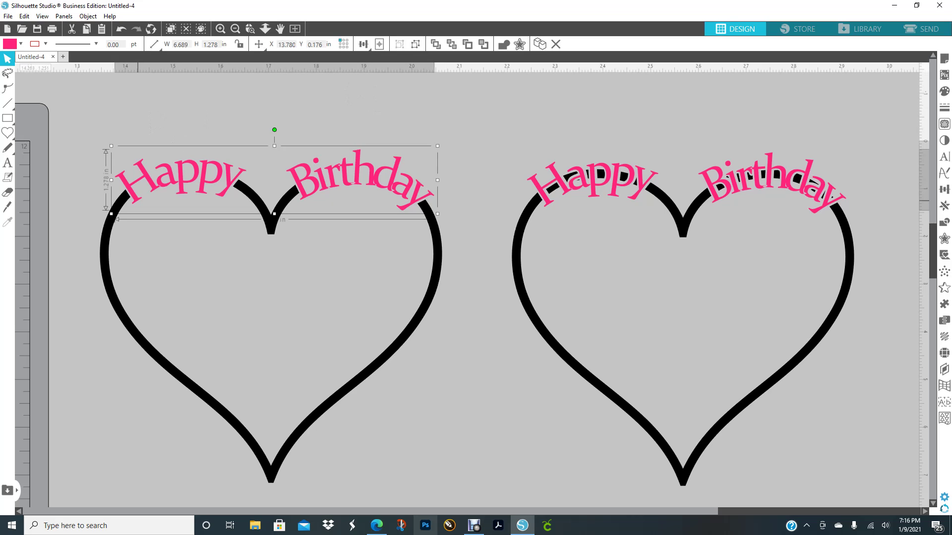
{"action": "left_click_drag", "start_coordinate": [111, 216], "coordinate": [111, 216]}
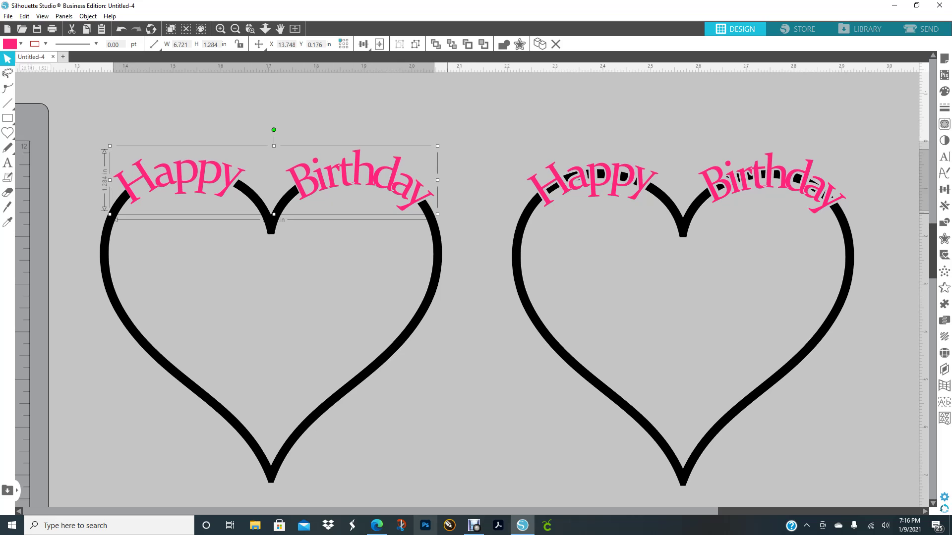
{"action": "left_click_drag", "start_coordinate": [437, 214], "coordinate": [442, 215]}
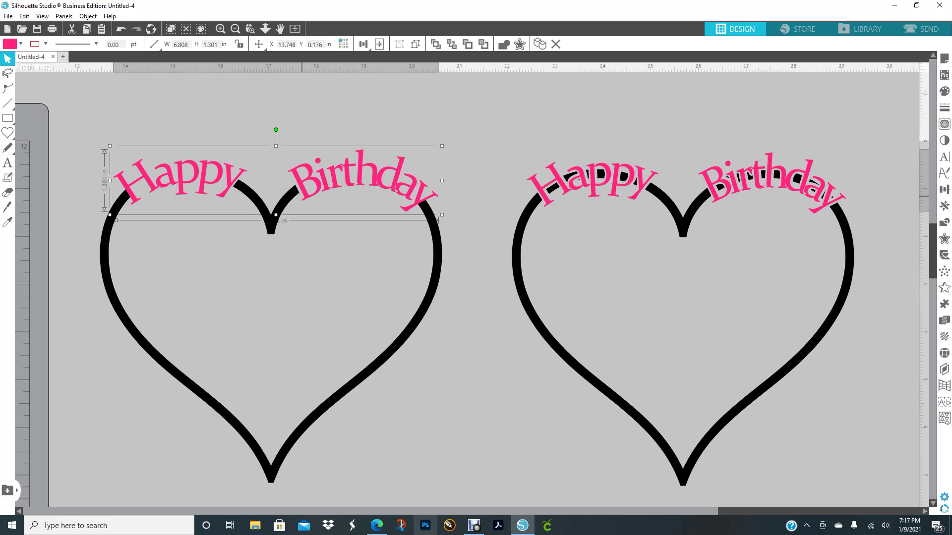
{"action": "left_click", "coordinate": [455, 161]}
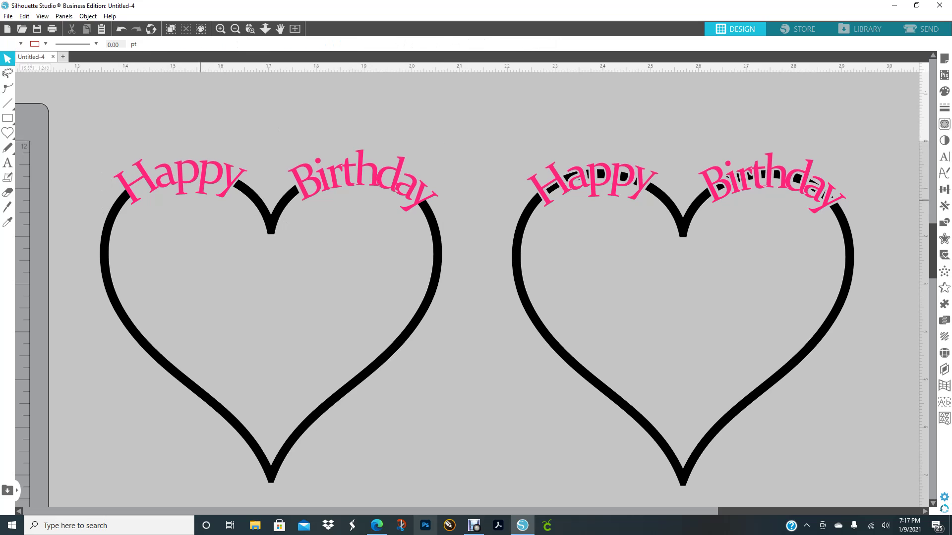
- Ungroup the words Happy and Birthday on the original heart
{"action": "left_click", "coordinate": [337, 183]}
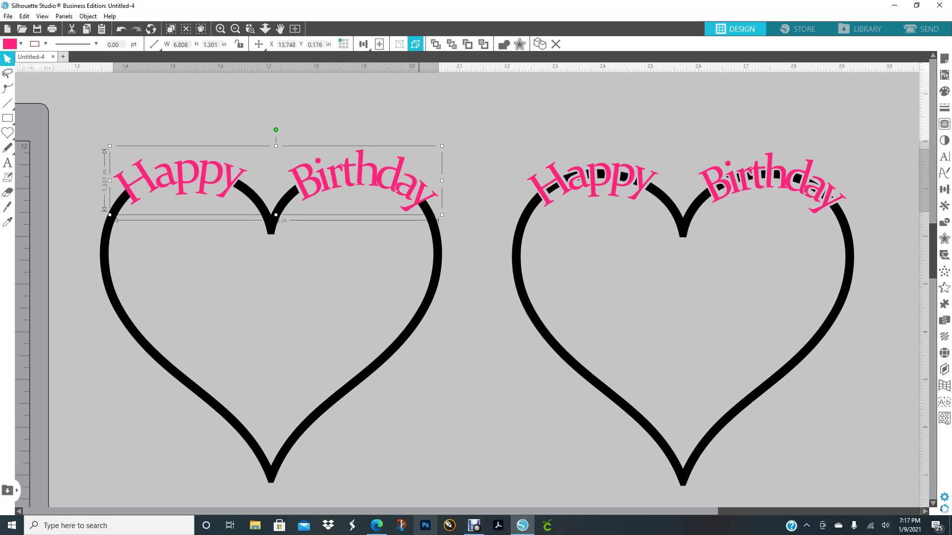
{"action": "left_click", "coordinate": [415, 44]}
{"action": "key", "text": "Escape"}
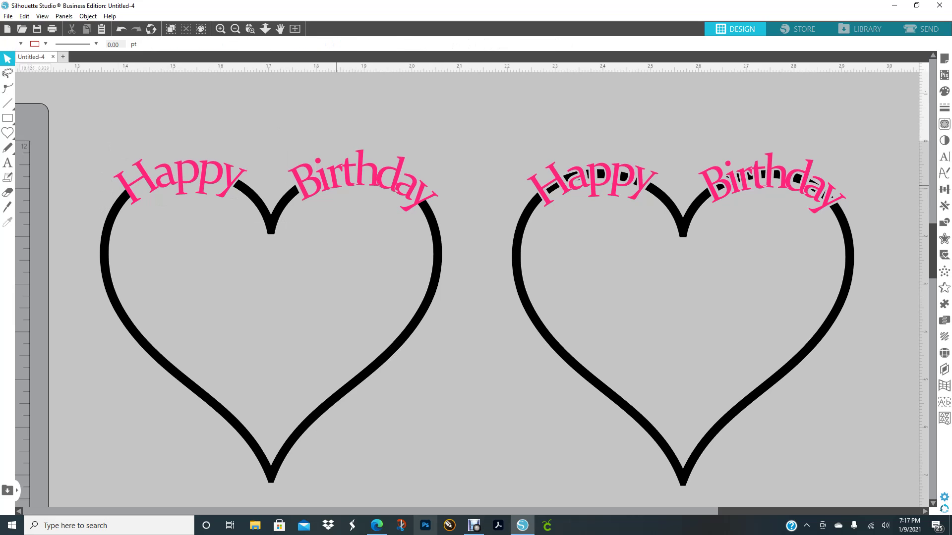
- Enlarge Happy to about 2.85 in wide and Birthday to about 3.22 in wide, extending both toward the heart's center dip
{"action": "left_click", "coordinate": [221, 195]}
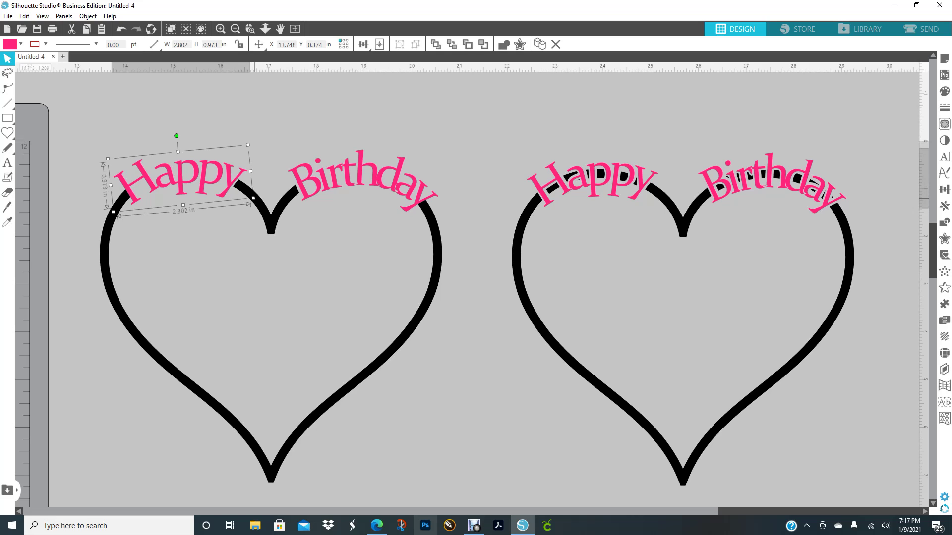
{"action": "left_click_drag", "start_coordinate": [254, 198], "coordinate": [255, 199]}
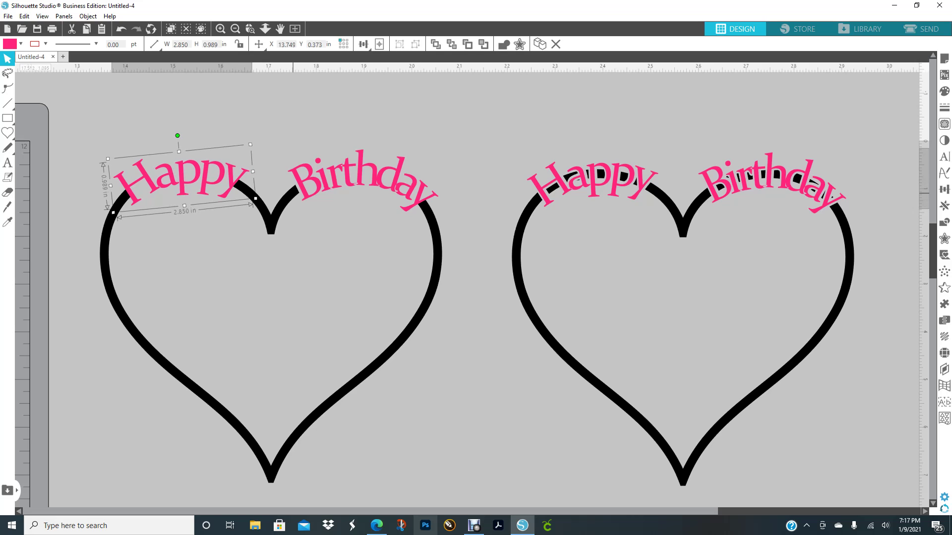
{"action": "key", "text": "Escape"}
{"action": "left_click", "coordinate": [305, 198]}
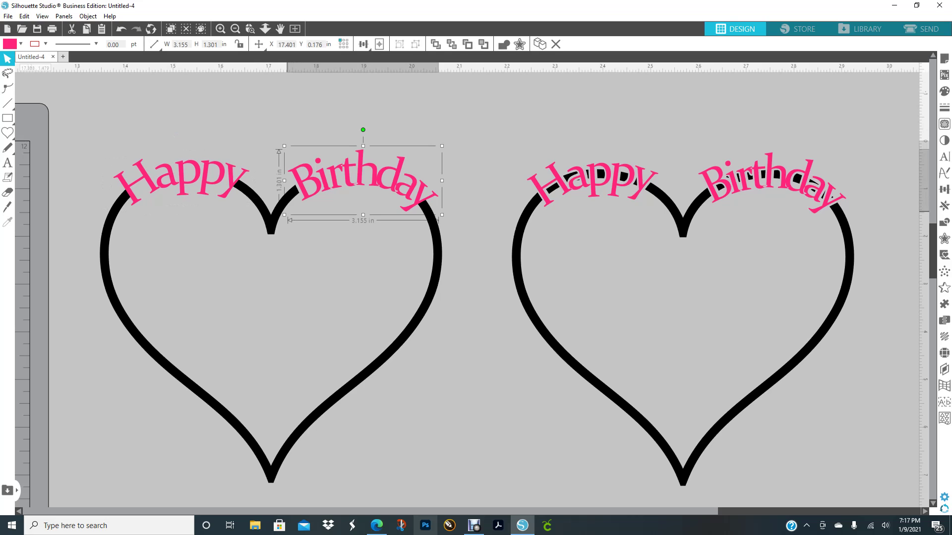
{"action": "left_click_drag", "start_coordinate": [286, 214], "coordinate": [281, 217]}
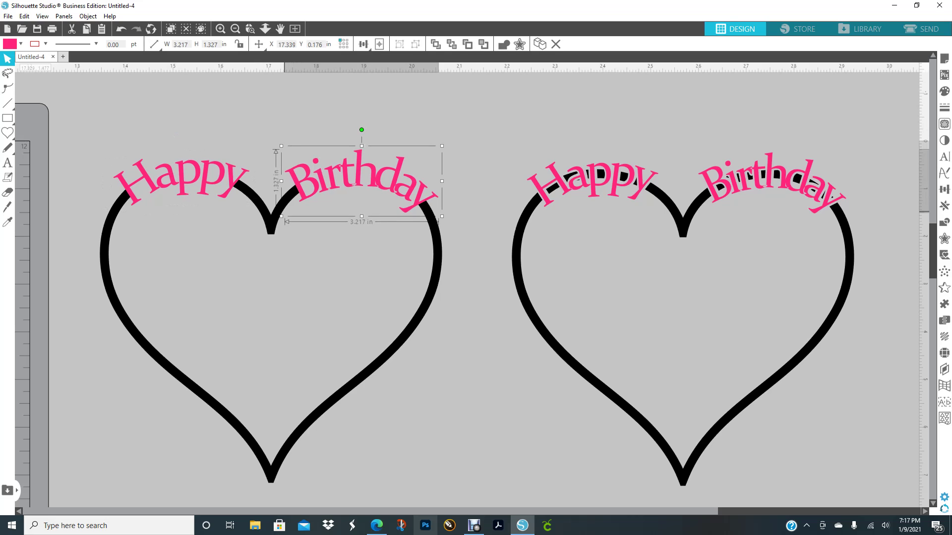
{"action": "key", "text": "Escape"}
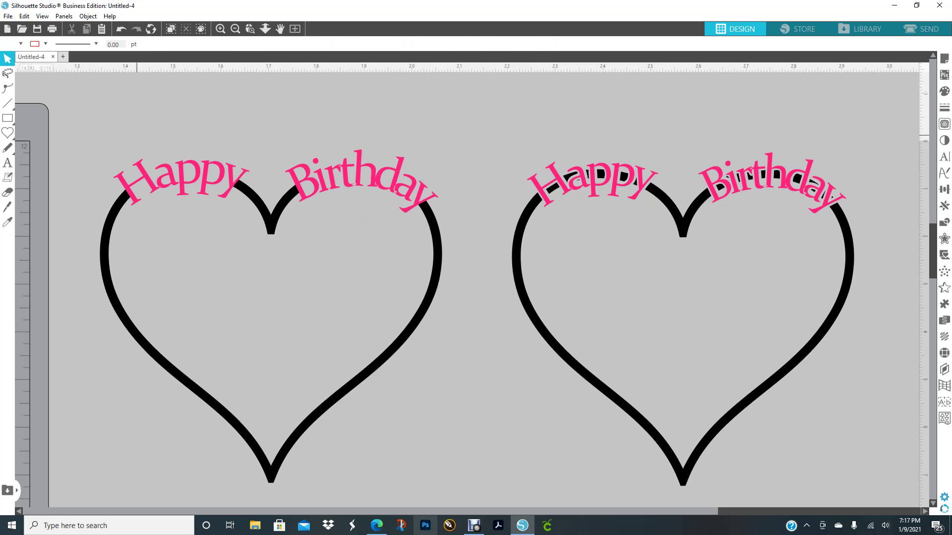
{"action": "left_click_drag", "start_coordinate": [70, 117], "coordinate": [346, 318]}
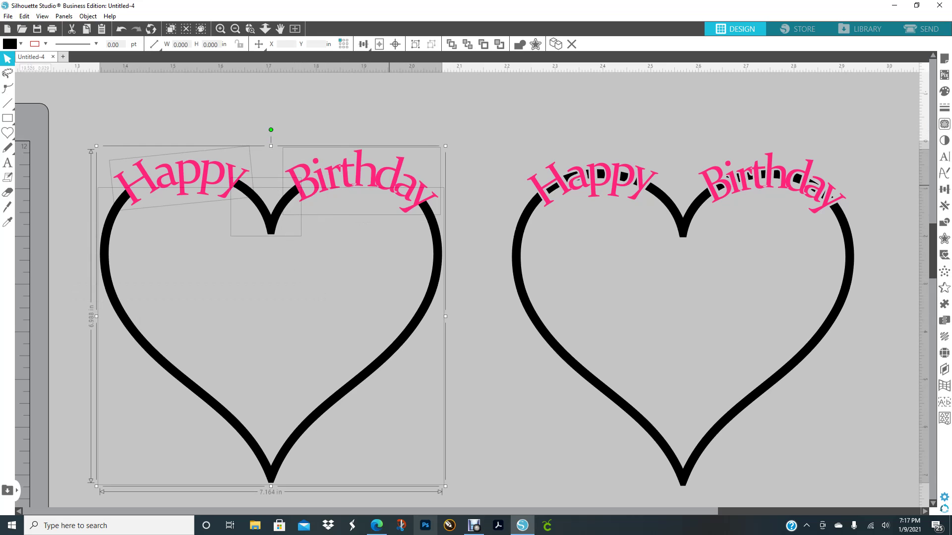
{"action": "key", "text": "Escape"}
{"action": "left_click_drag", "start_coordinate": [170, 123], "coordinate": [458, 342]}
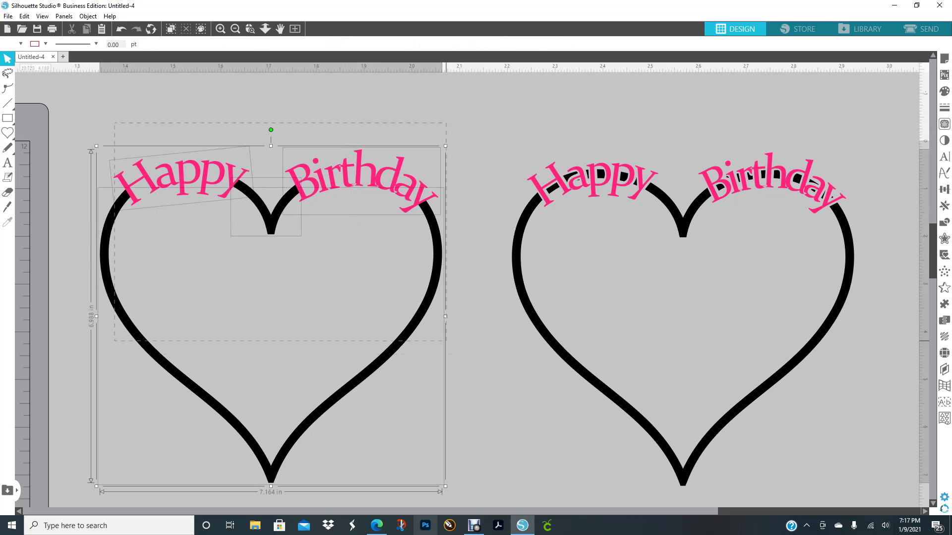
{"action": "key", "text": "Escape"}
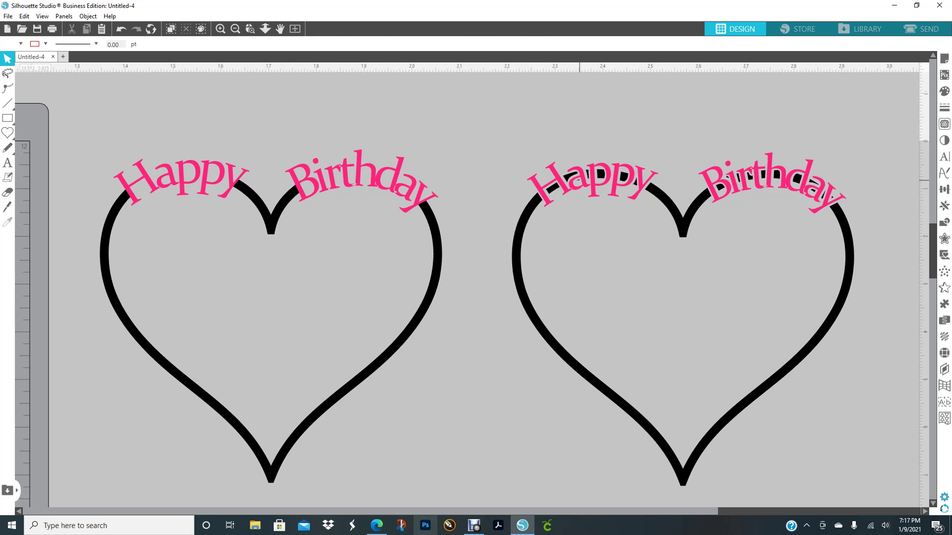
{"action": "left_click", "coordinate": [579, 180]}
{"action": "key", "text": "Delete"}
{"action": "left_click", "coordinate": [726, 174]}
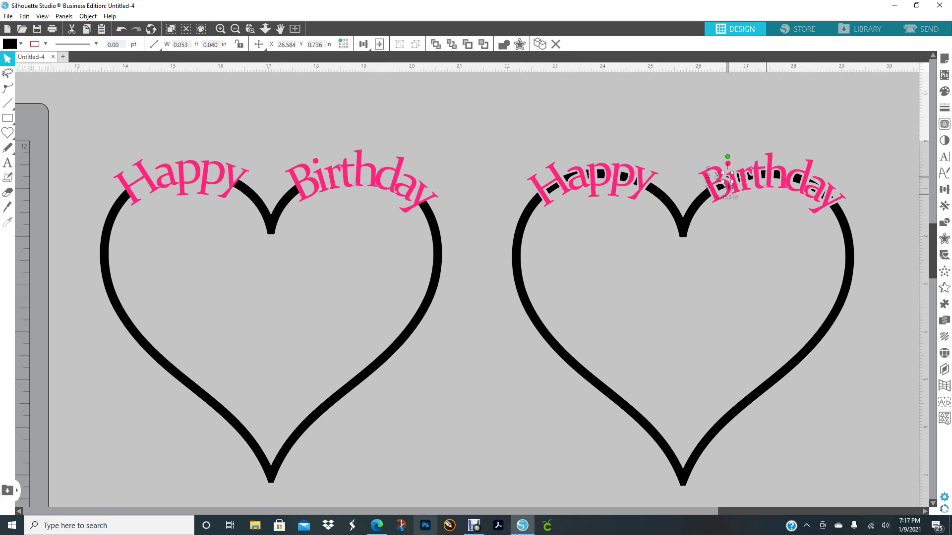
{"action": "left_click", "coordinate": [726, 178]}
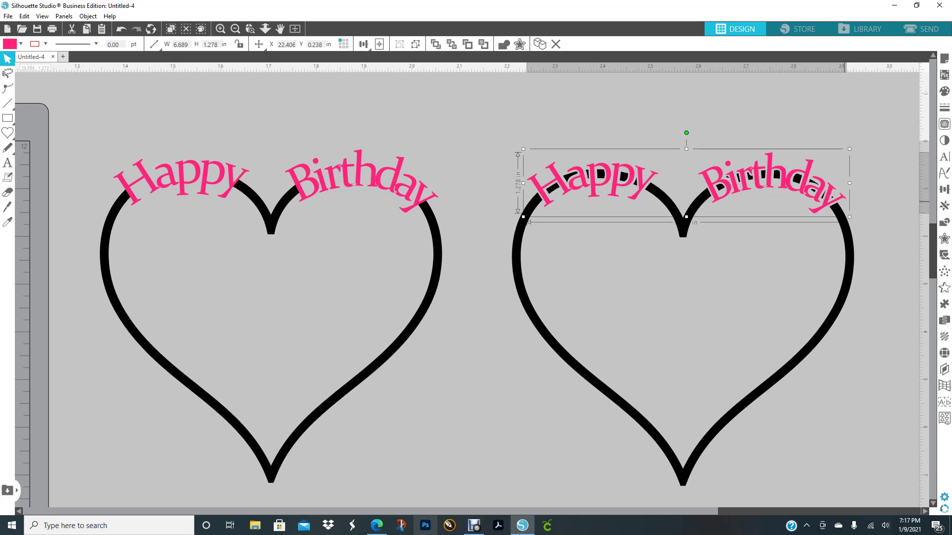
{"action": "key", "text": "Delete"}
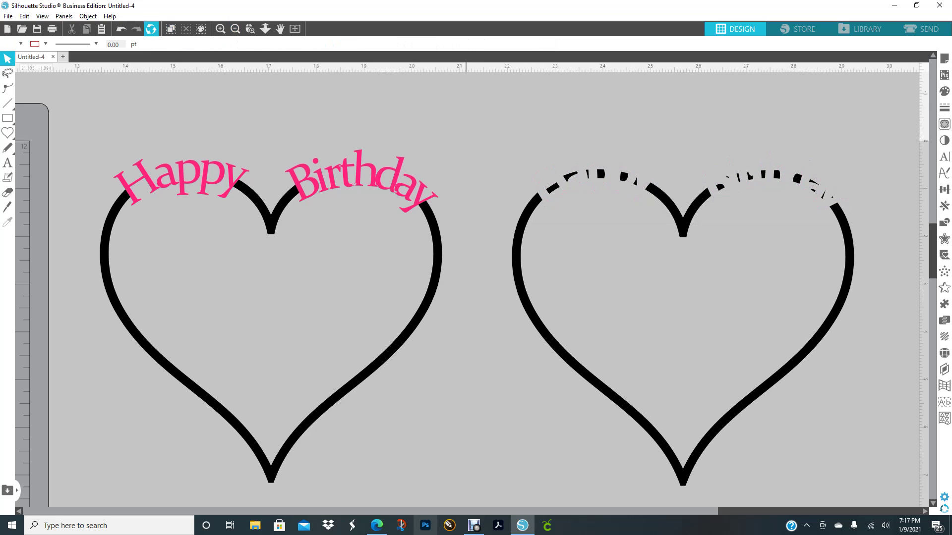
{"action": "key", "text": "ctrl+z"}
{"action": "left_click", "coordinate": [852, 192]}
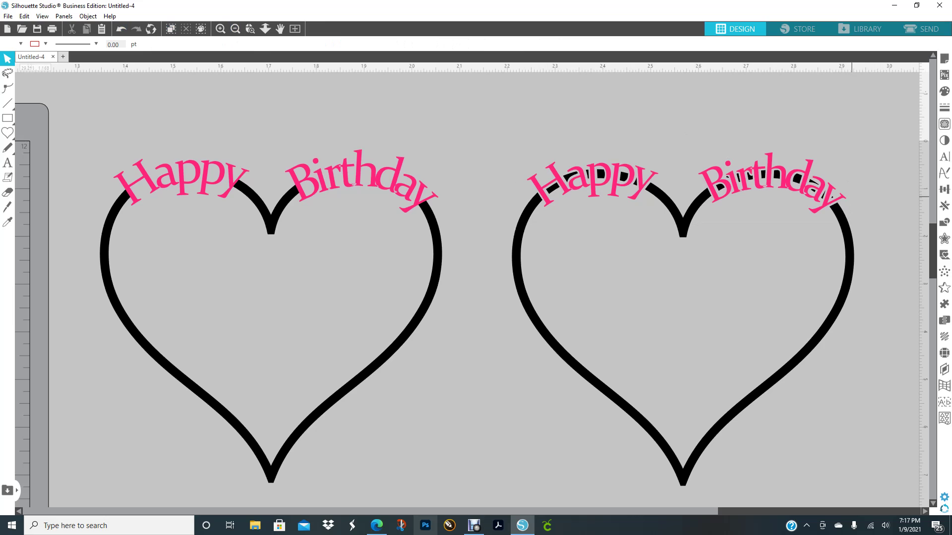
{"action": "left_click", "coordinate": [832, 197]}
{"action": "key", "text": "Delete"}
{"action": "left_click", "coordinate": [727, 177]}
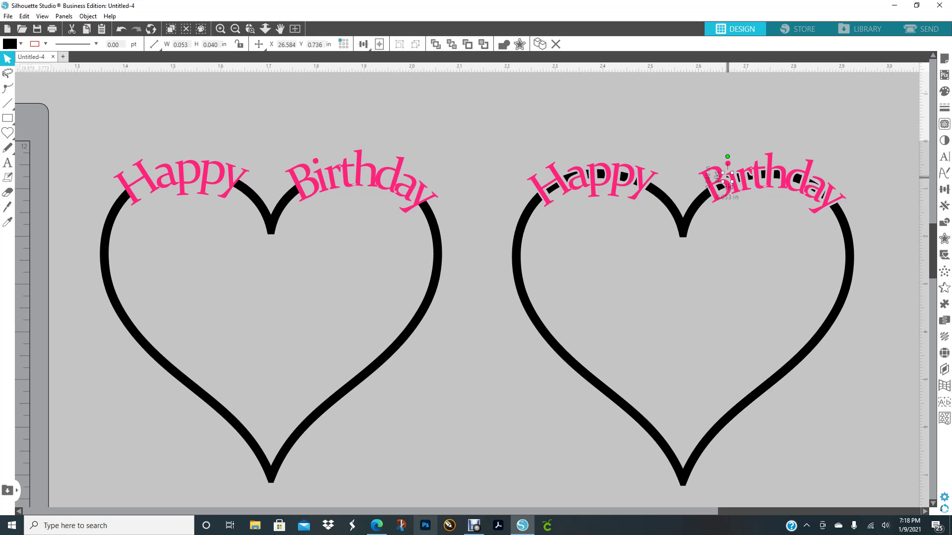
{"action": "left_click", "coordinate": [904, 116]}
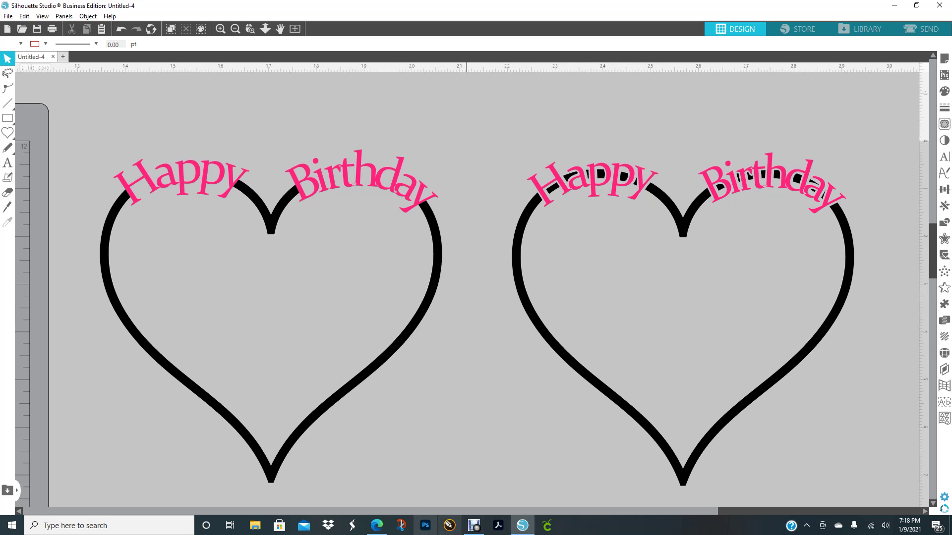
- Move the outlined name text from below the original heart into the middle of that heart
{"action": "left_click_drag", "start_coordinate": [793, 512], "coordinate": [533, 511]}
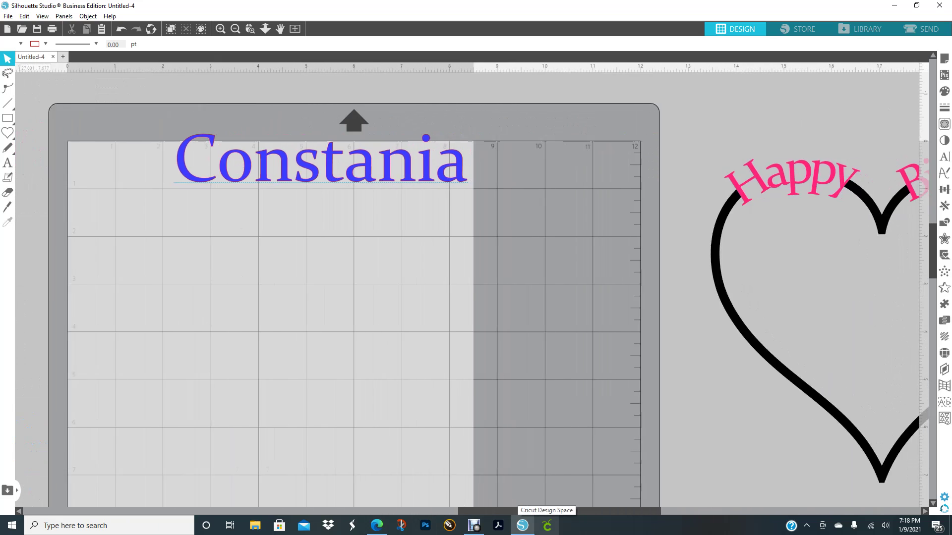
{"action": "scroll", "coordinate": [471, 288], "scroll_direction": "right", "scroll_amount": 5}
{"action": "left_click", "coordinate": [235, 29]}
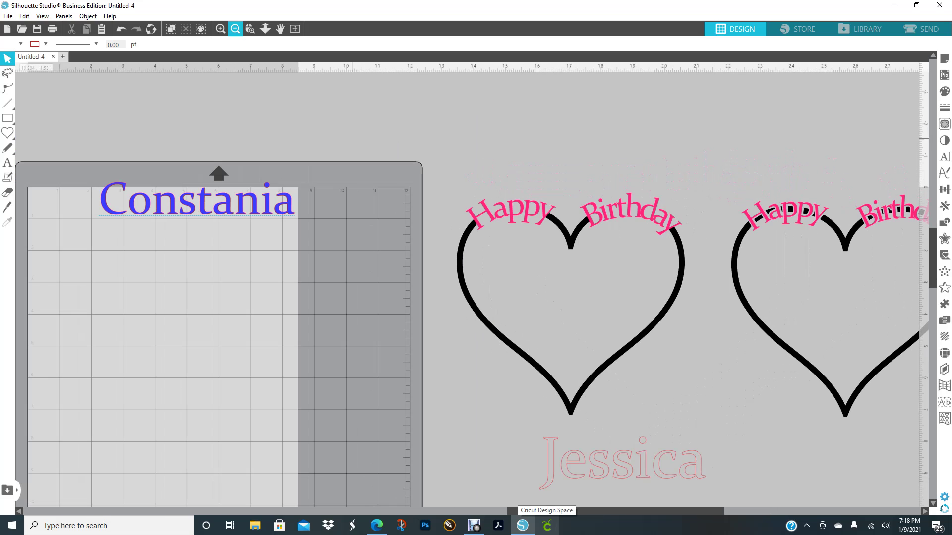
{"action": "left_click_drag", "start_coordinate": [679, 470], "coordinate": [633, 309]}
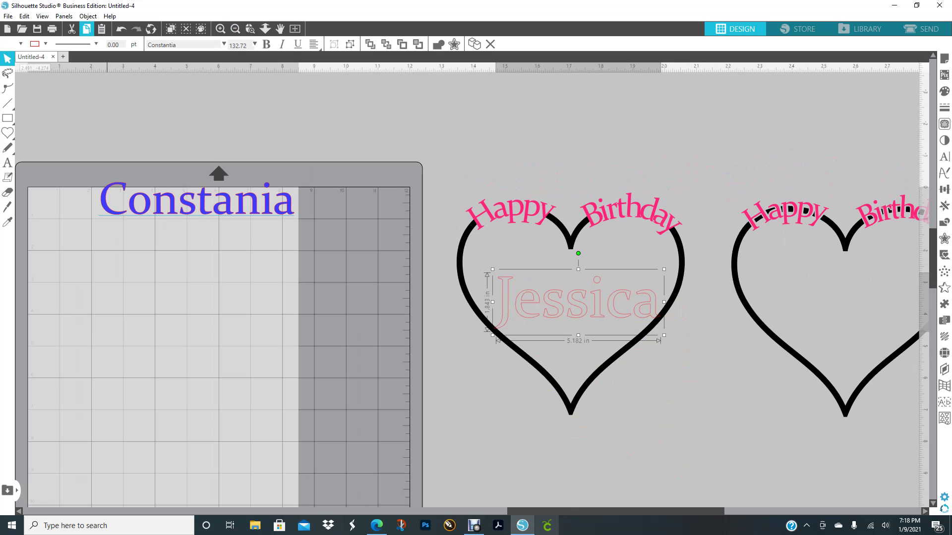
- Duplicate the outlined name and place the copy across the lower middle of the second heart
{"action": "left_click", "coordinate": [87, 29]}
{"action": "key", "text": "ctrl+v"}
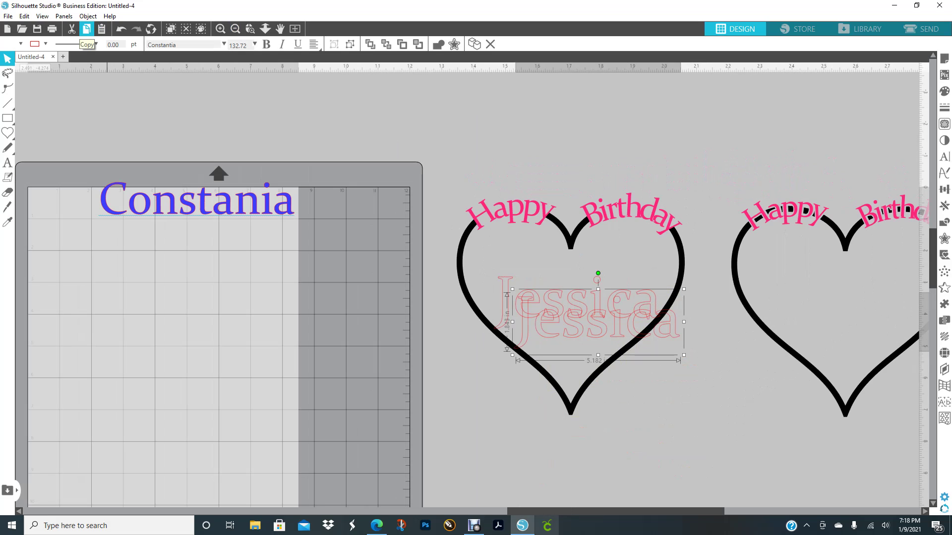
{"action": "left_click_drag", "start_coordinate": [595, 317], "coordinate": [903, 306]}
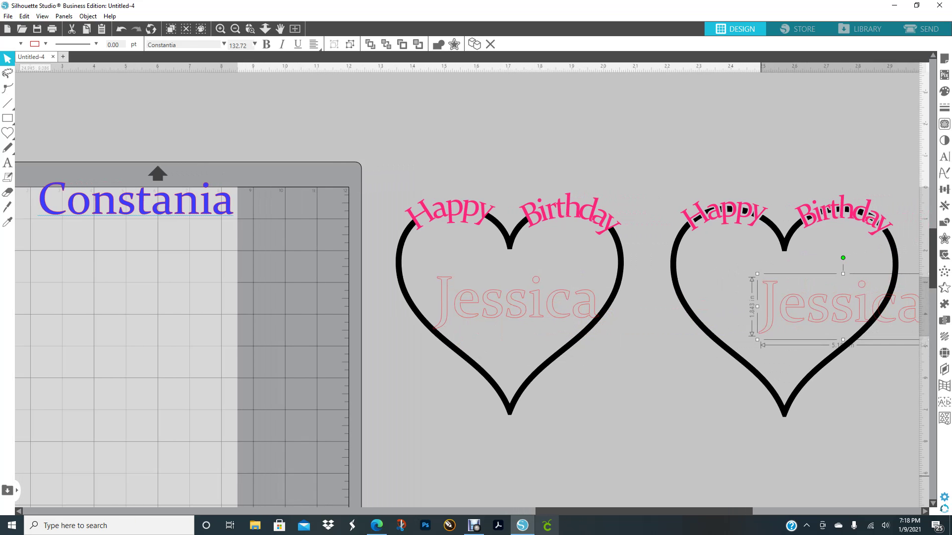
{"action": "left_click_drag", "start_coordinate": [553, 511], "coordinate": [687, 511]}
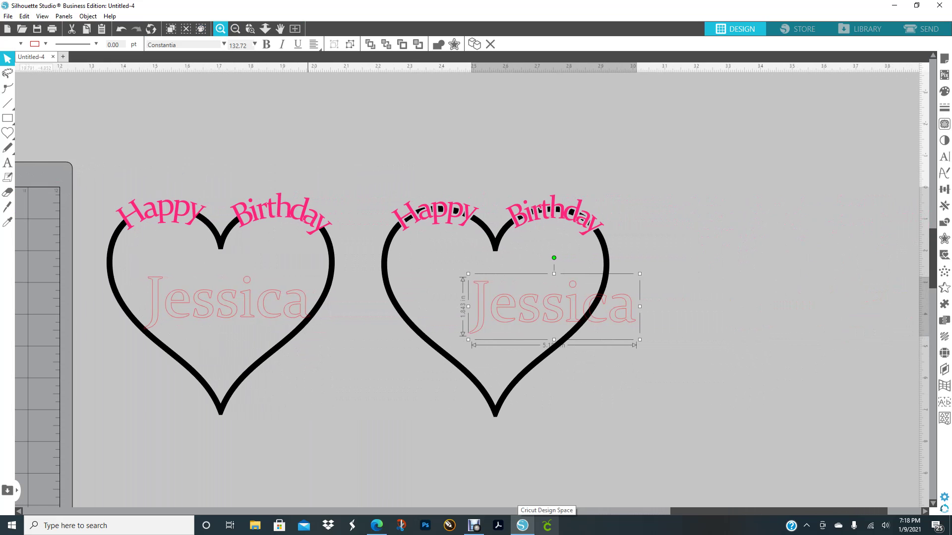
{"action": "left_click", "coordinate": [220, 28]}
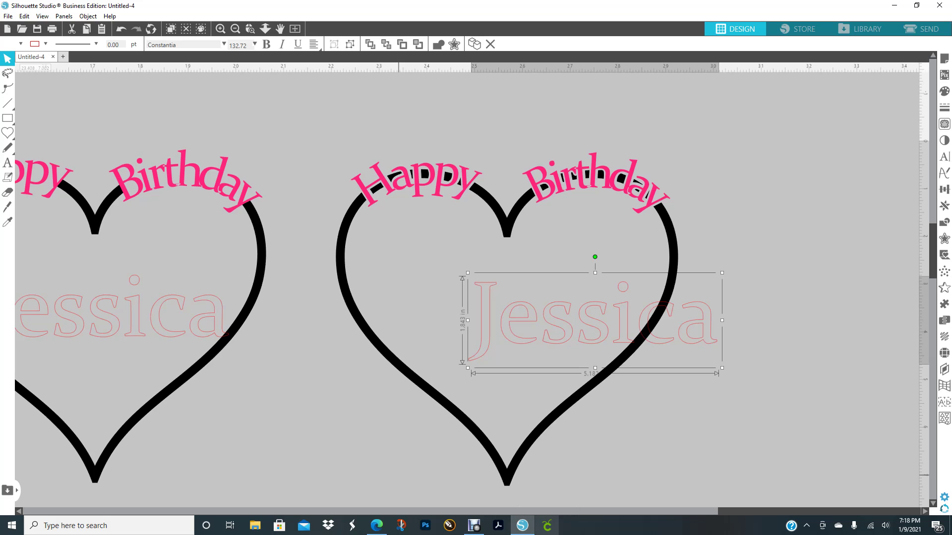
{"action": "left_click_drag", "start_coordinate": [820, 512], "coordinate": [776, 512]}
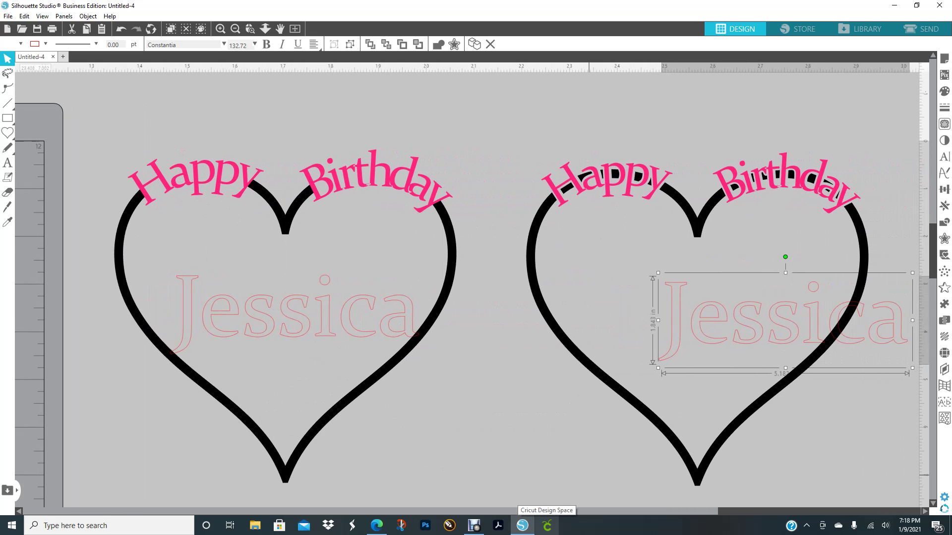
{"action": "left_click_drag", "start_coordinate": [890, 320], "coordinate": [812, 340]}
- Reposition the name in the original heart and enlarge it proportionally to about 5.66 in wide, overlapping both sides of the outline
{"action": "left_click", "coordinate": [377, 332]}
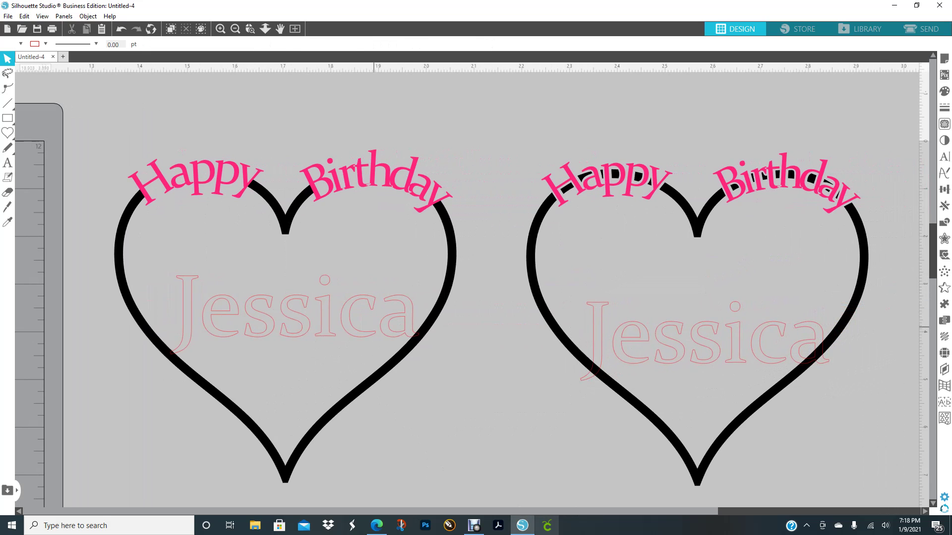
{"action": "left_click", "coordinate": [373, 331]}
{"action": "left_click_drag", "start_coordinate": [297, 312], "coordinate": [251, 301]}
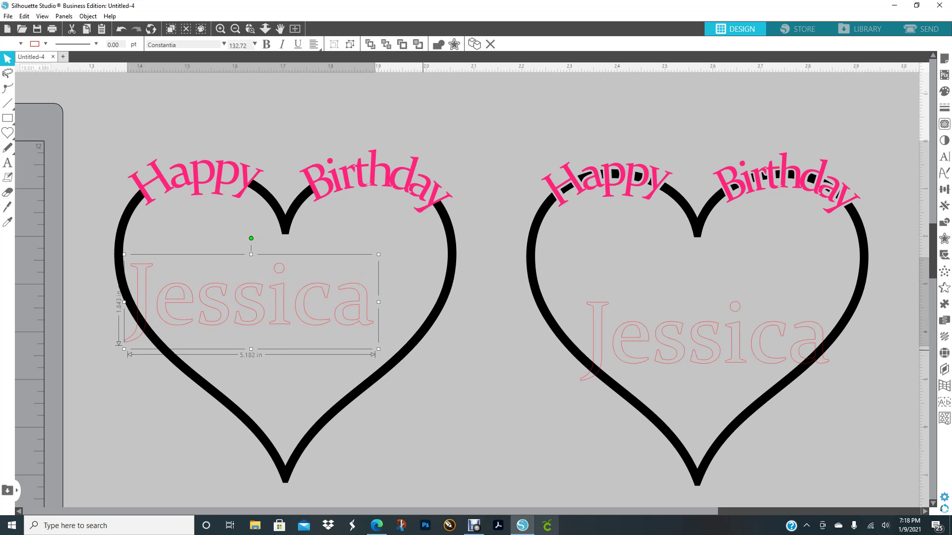
{"action": "left_click_drag", "start_coordinate": [378, 349], "coordinate": [430, 368]}
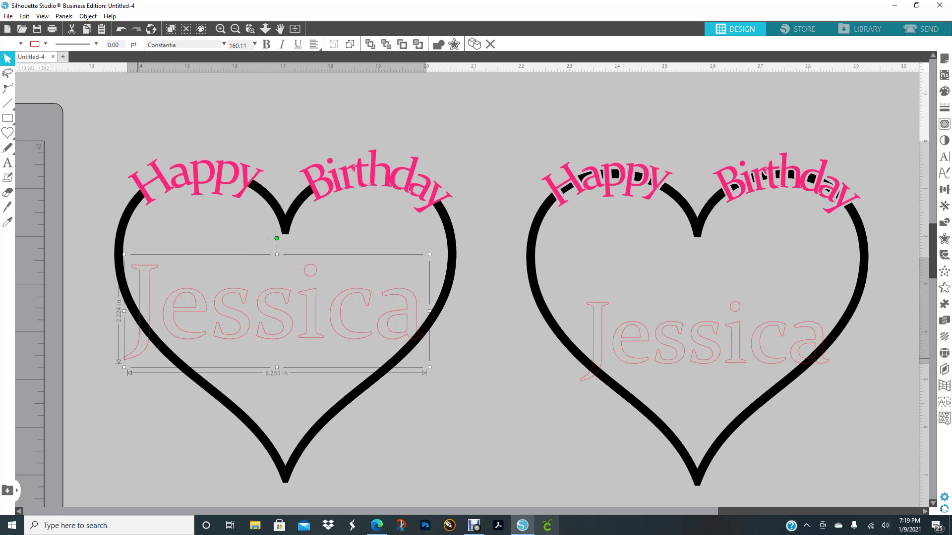
{"action": "left_click", "coordinate": [125, 365]}
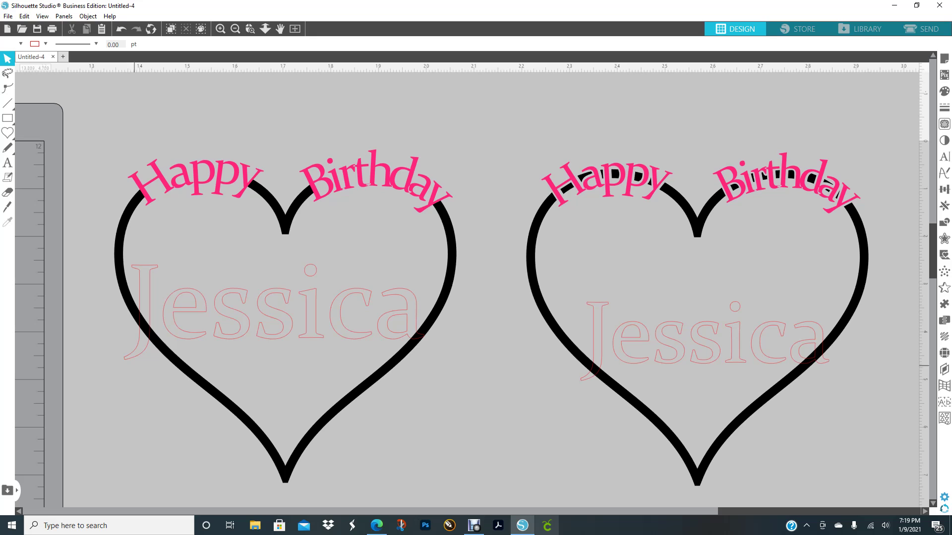
{"action": "left_click", "coordinate": [132, 362]}
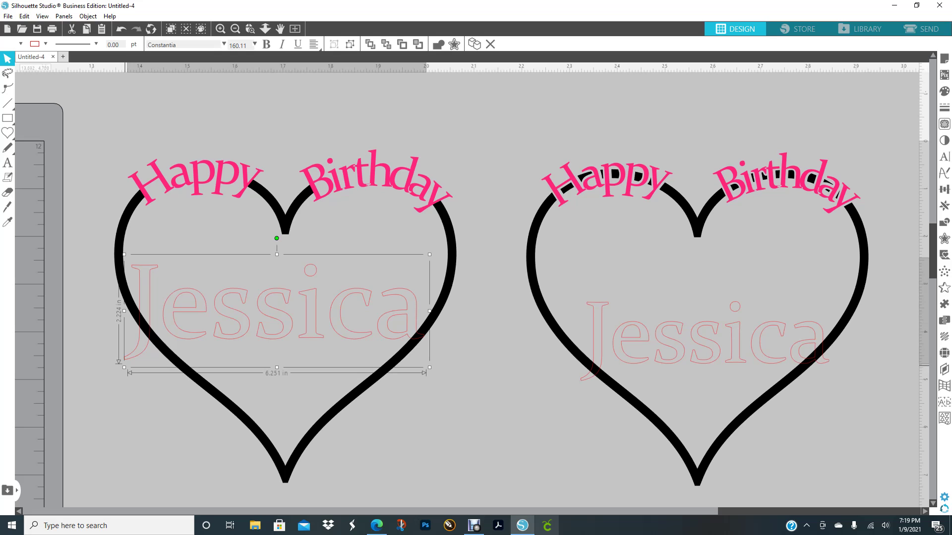
{"action": "left_click_drag", "start_coordinate": [124, 368], "coordinate": [179, 348]}
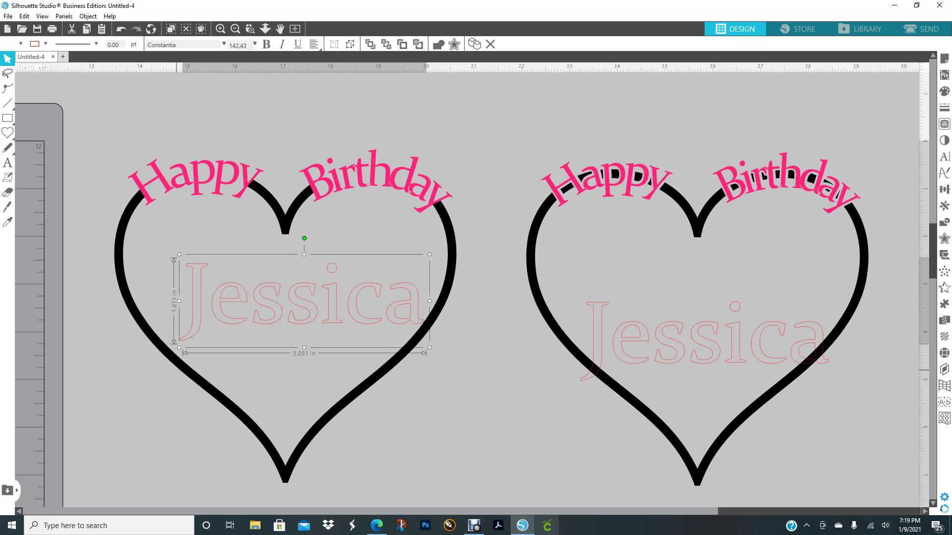
{"action": "left_click_drag", "start_coordinate": [179, 347], "coordinate": [158, 355]}
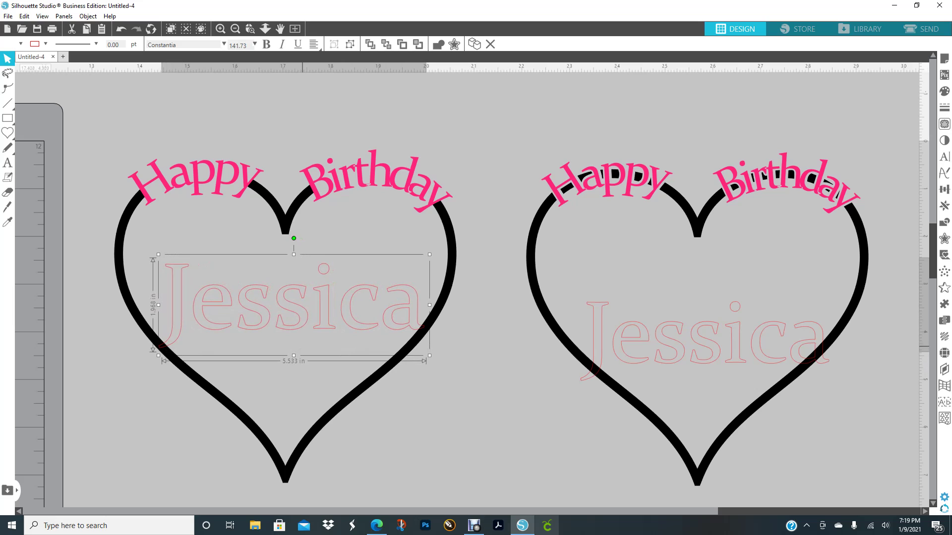
{"action": "left_click_drag", "start_coordinate": [430, 355], "coordinate": [435, 357]}
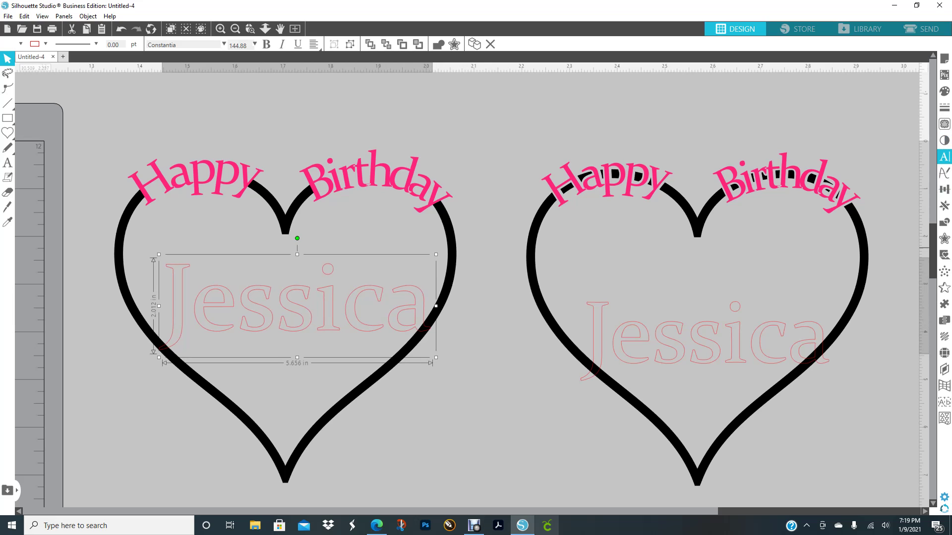
{"action": "left_click", "coordinate": [944, 157]}
{"action": "left_click", "coordinate": [862, 156]}
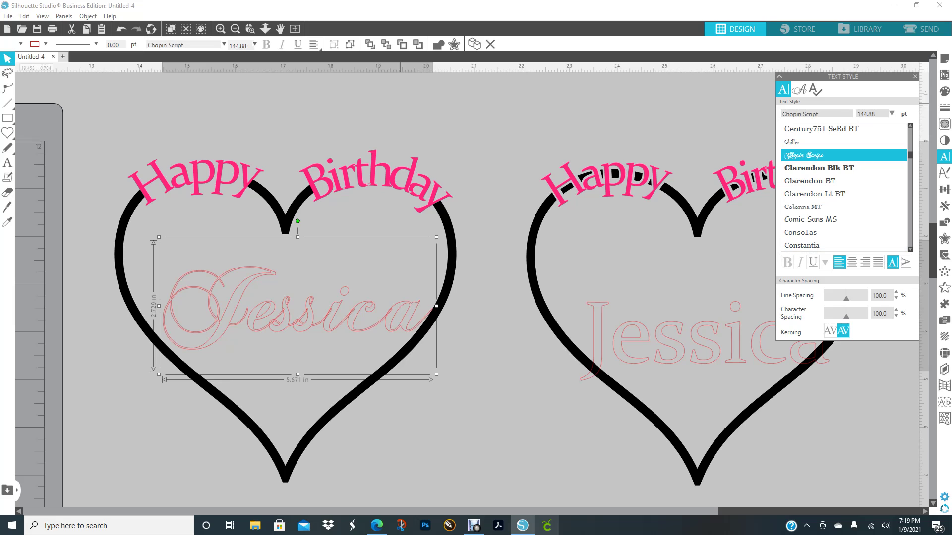
{"action": "left_click", "coordinate": [121, 28]}
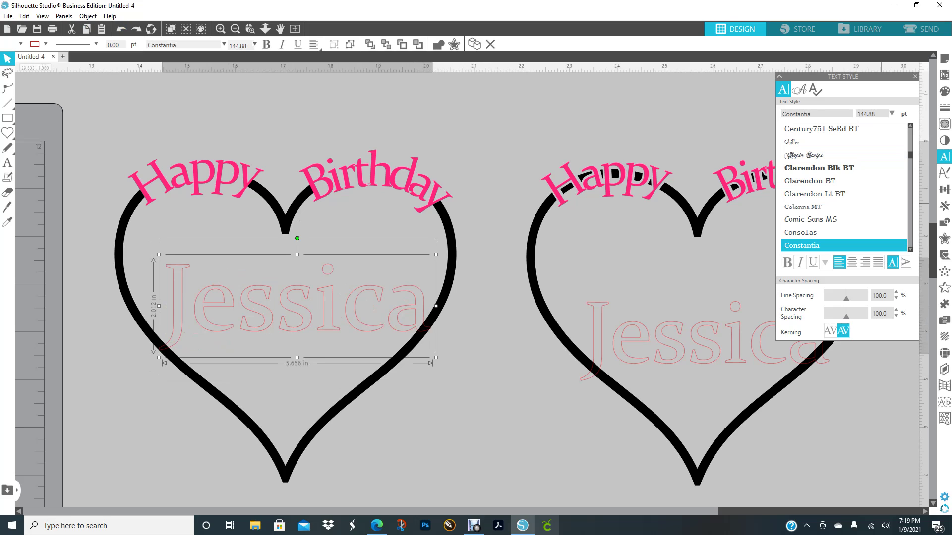
- Fill the name in the original heart with the same pink as the Happy Birthday text
{"action": "left_click", "coordinate": [944, 91]}
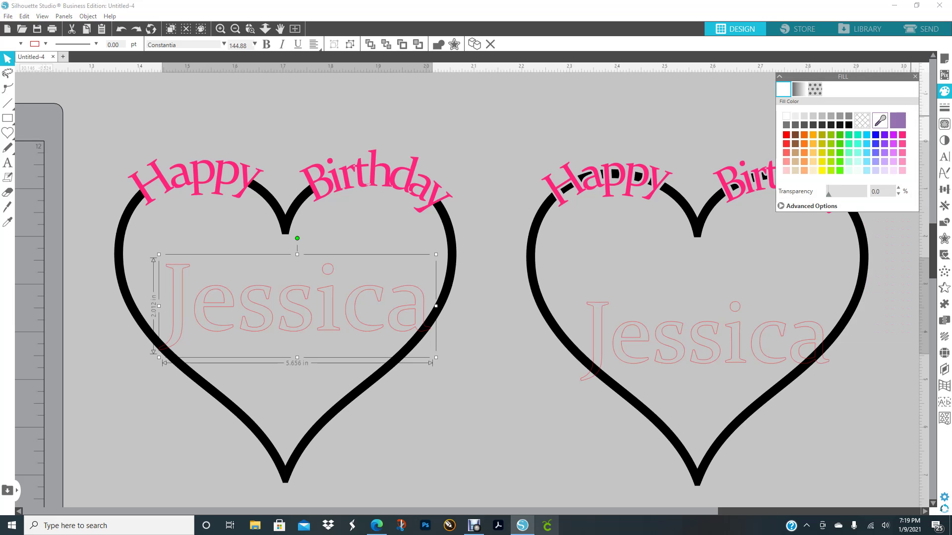
{"action": "left_click", "coordinate": [902, 134]}
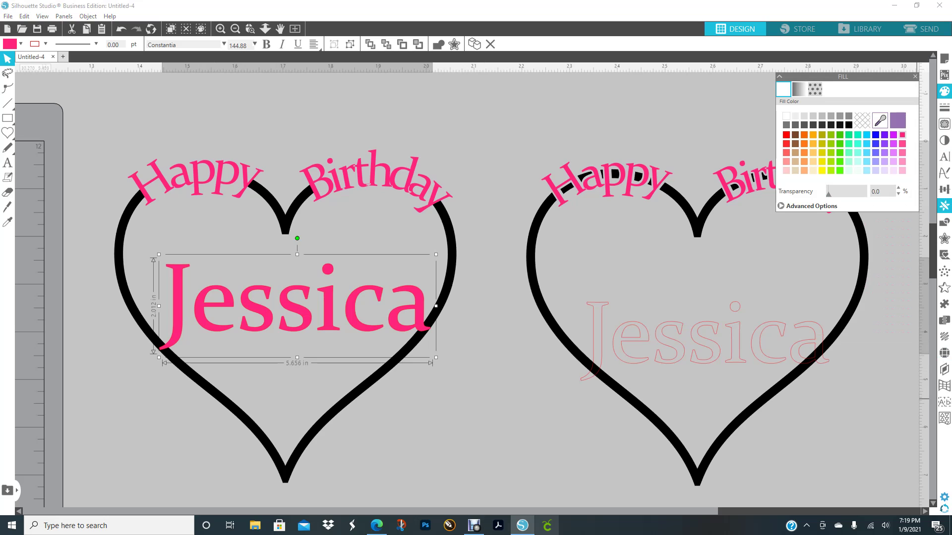
{"action": "left_click", "coordinate": [915, 76]}
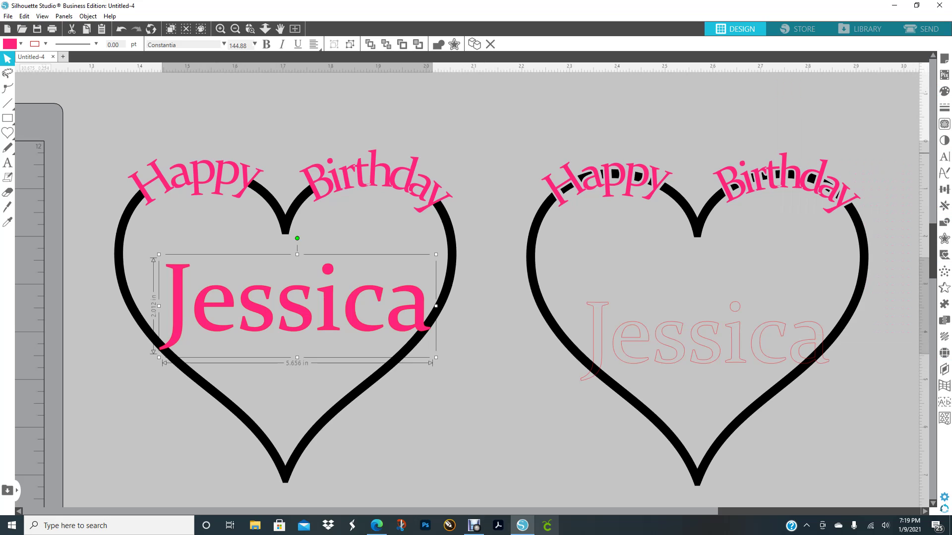
- Create a rounded-corner offset of 0.045 in around the pink name in the original heart
{"action": "left_click", "coordinate": [944, 239]}
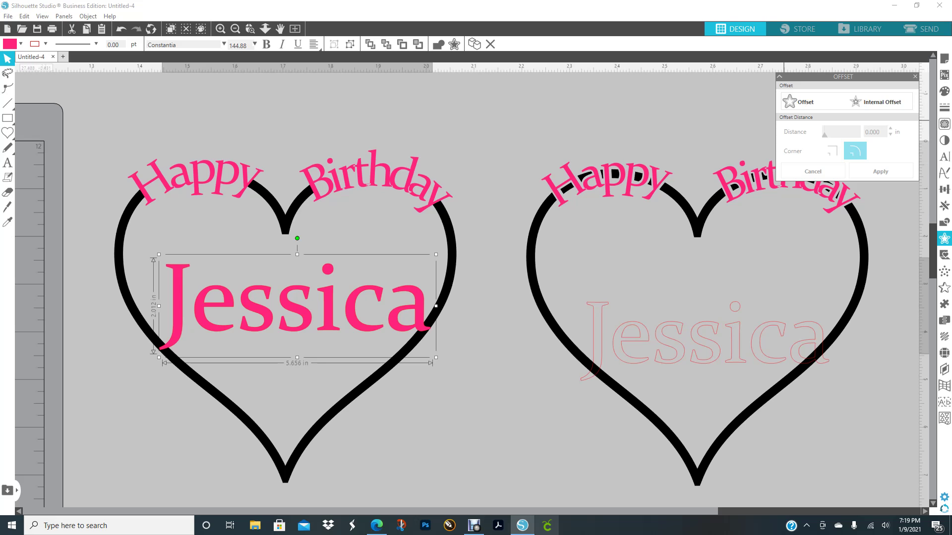
{"action": "left_click", "coordinate": [791, 101]}
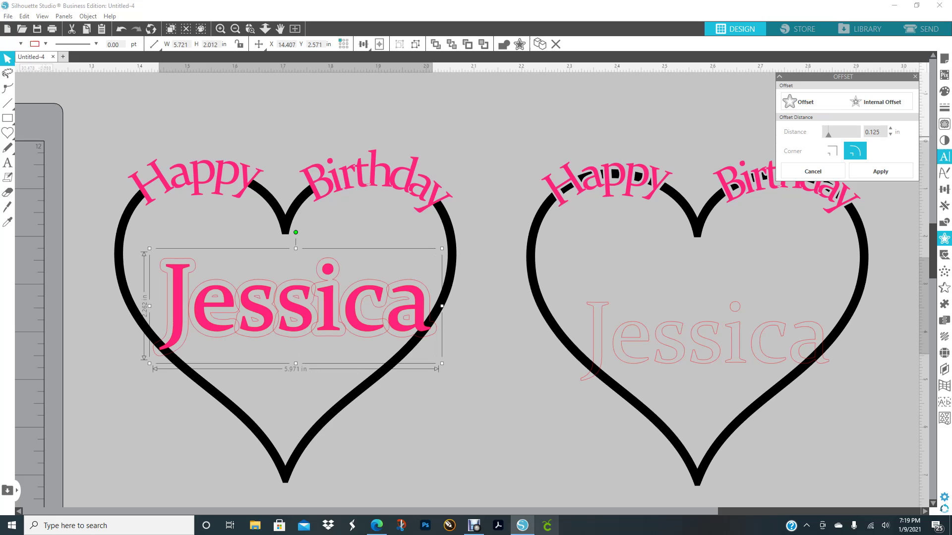
{"action": "left_click_drag", "start_coordinate": [828, 135], "coordinate": [825, 134]}
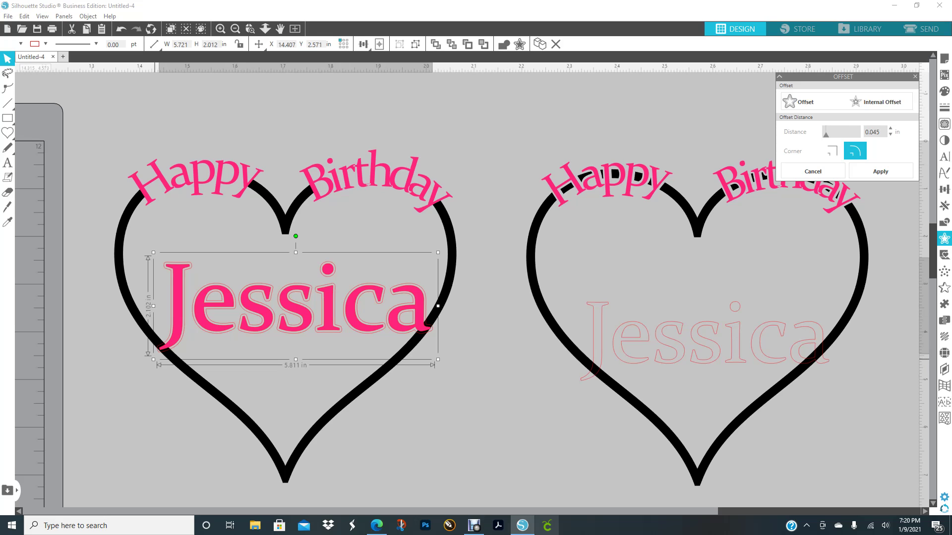
{"action": "left_click", "coordinate": [153, 360]}
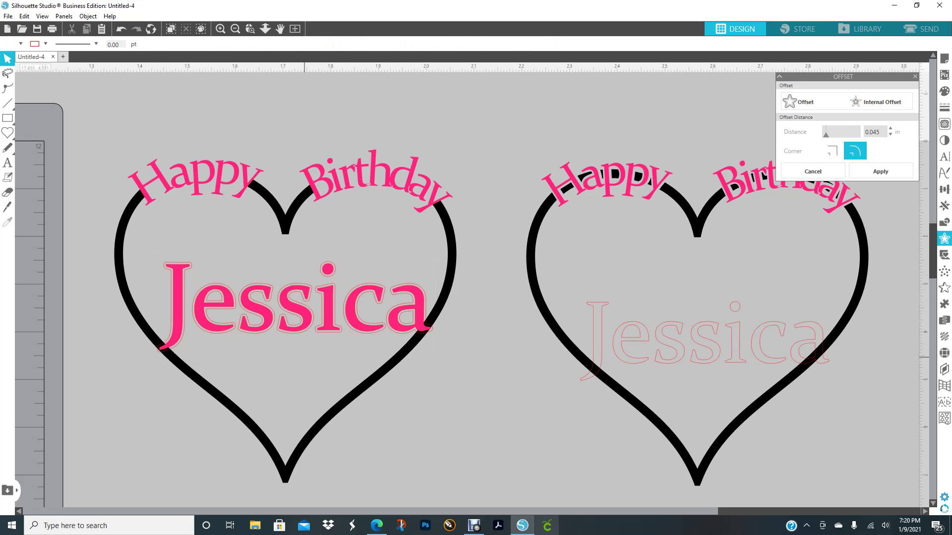
{"action": "left_click", "coordinate": [295, 384]}
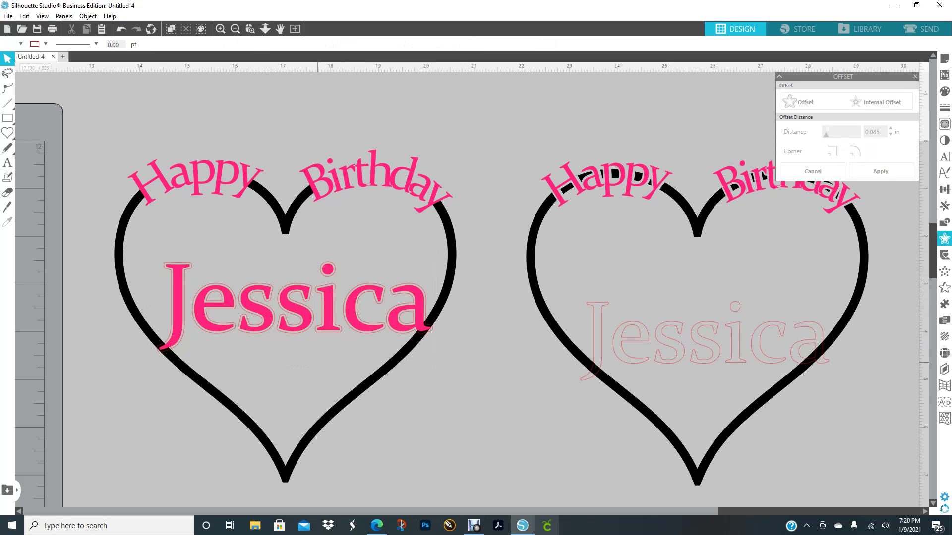
{"action": "left_click", "coordinate": [328, 307]}
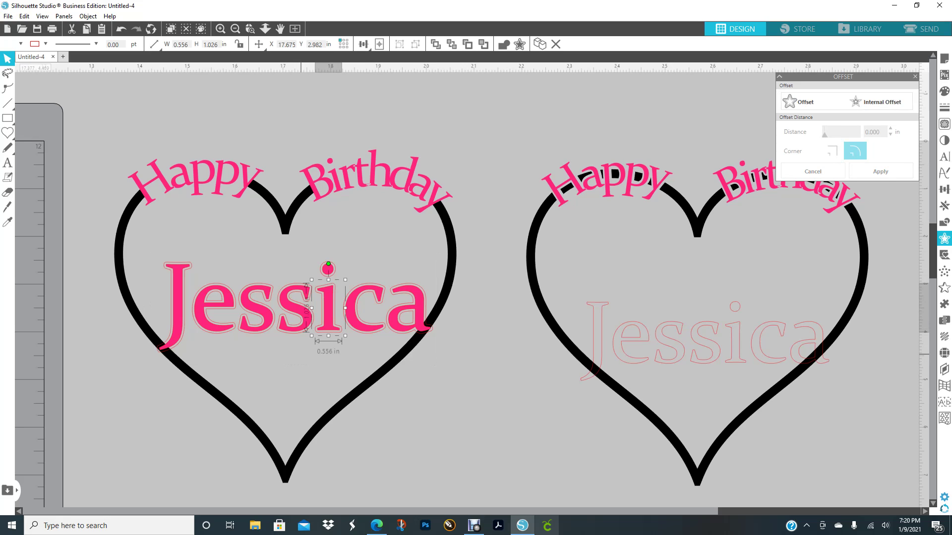
{"action": "left_click", "coordinate": [185, 309]}
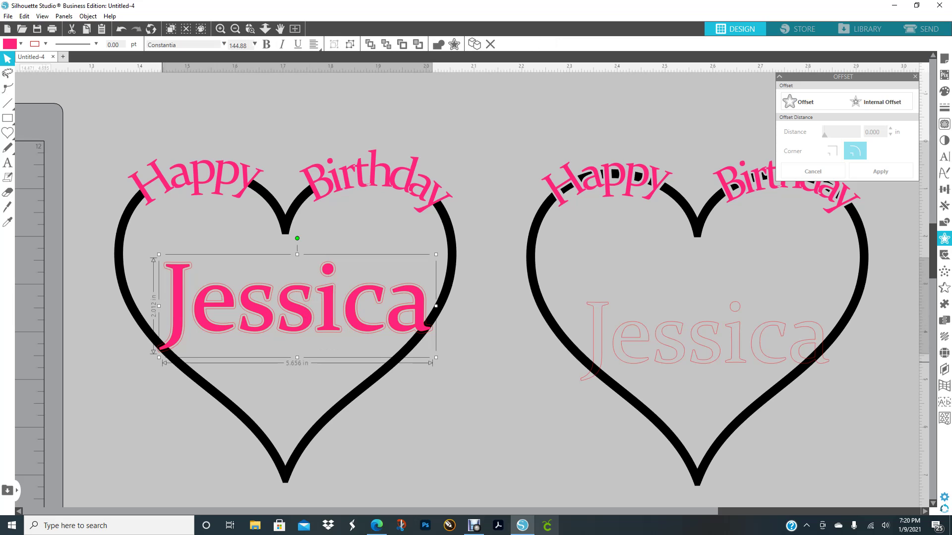
{"action": "left_click_drag", "start_coordinate": [158, 357], "coordinate": [159, 356]}
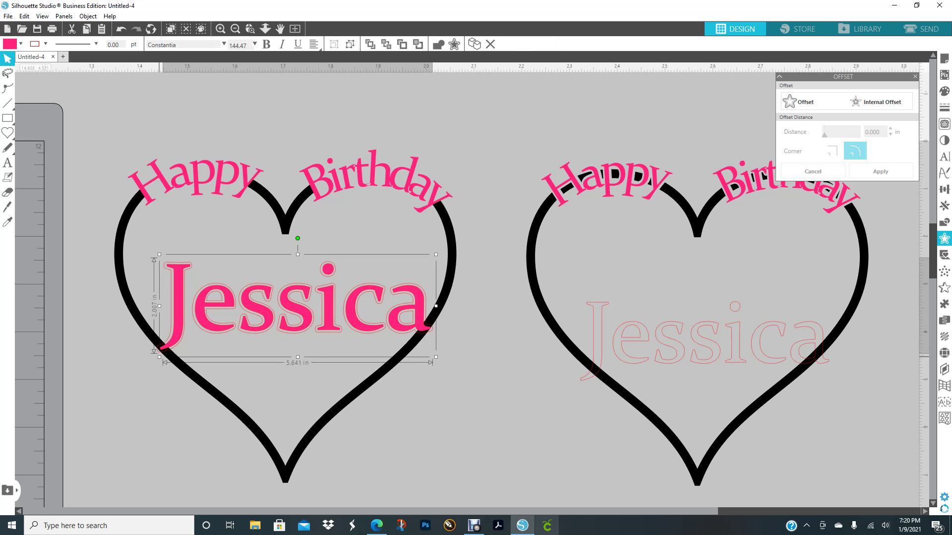
{"action": "left_click", "coordinate": [157, 356]}
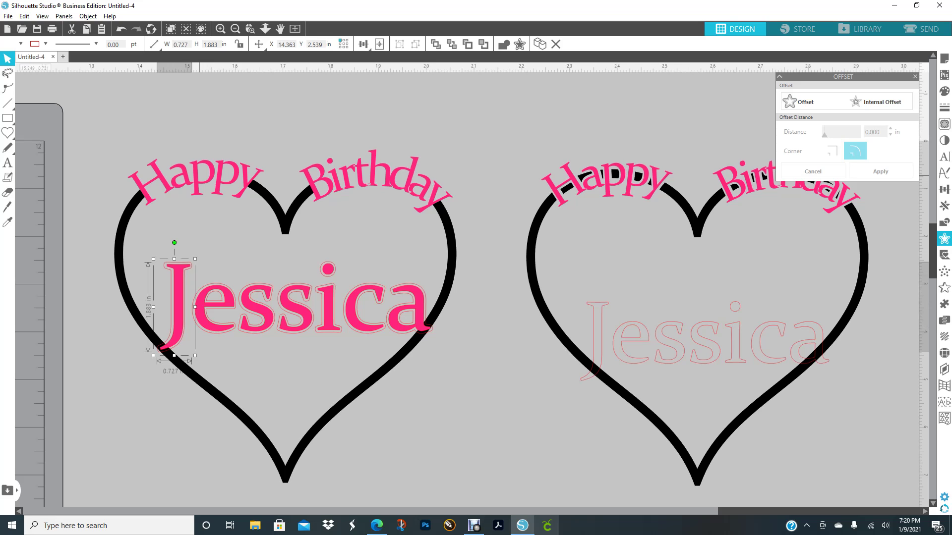
- Undo the resize, the offset and the pink fill of the name in the original heart, back to the plain outlined text
{"action": "left_click", "coordinate": [121, 29]}
{"action": "left_click", "coordinate": [121, 29]}
{"action": "left_click", "coordinate": [121, 28]}
{"action": "left_click", "coordinate": [121, 29]}
{"action": "left_click", "coordinate": [121, 29]}
{"action": "left_click", "coordinate": [120, 28]}
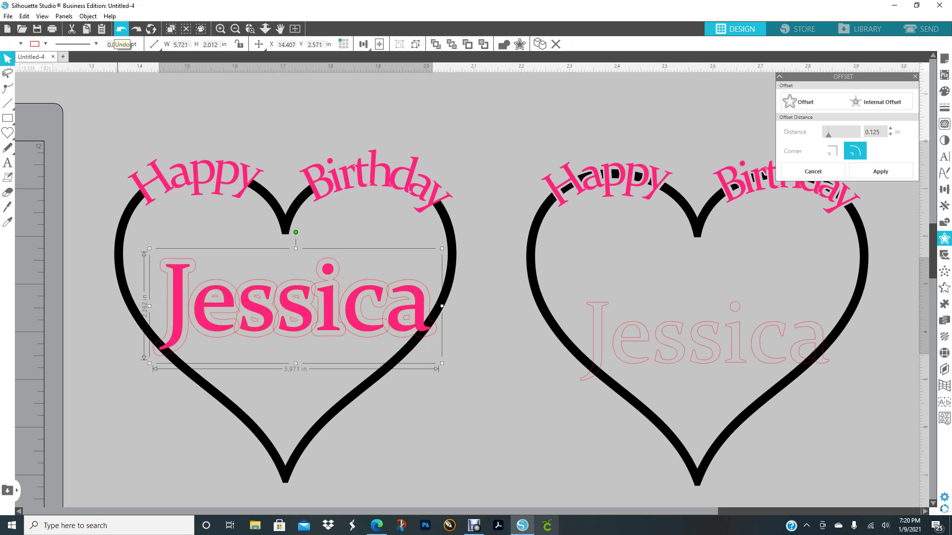
{"action": "left_click", "coordinate": [121, 29]}
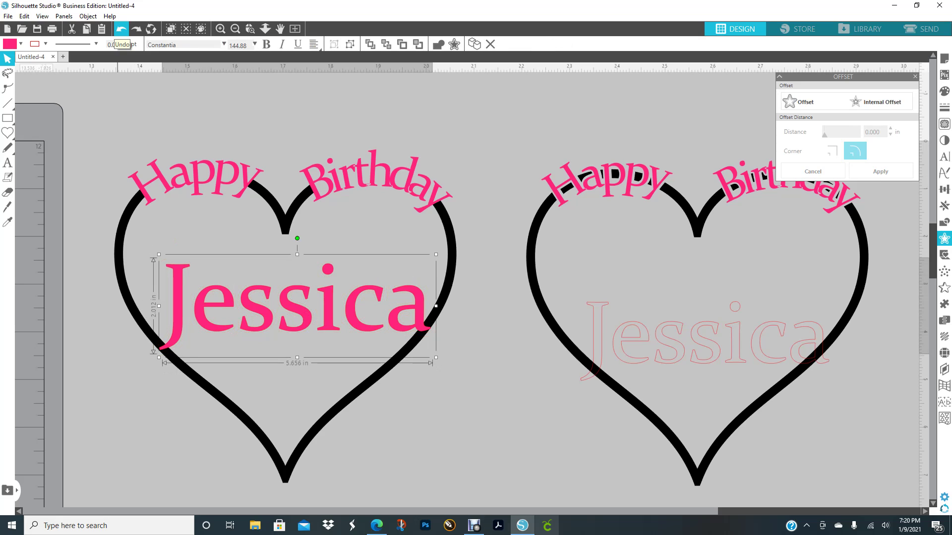
{"action": "left_click", "coordinate": [121, 29]}
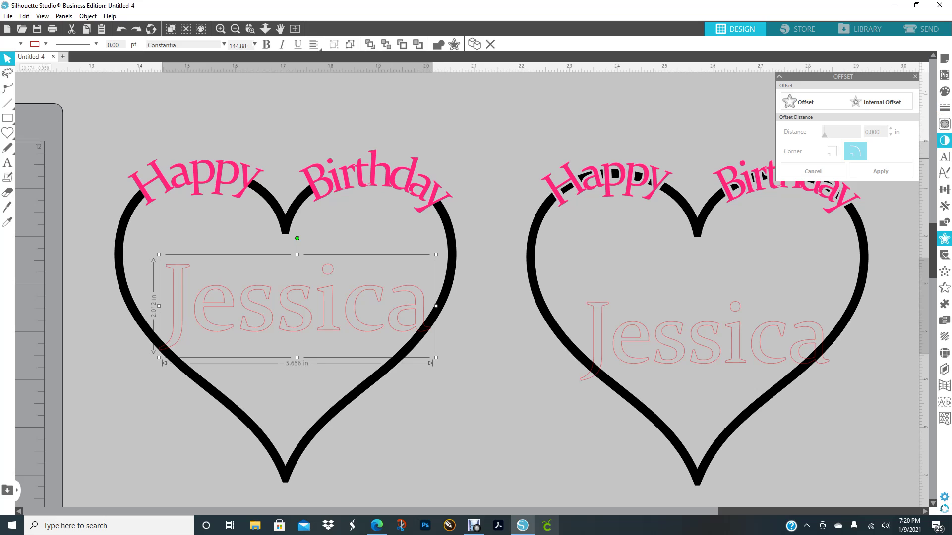
- Change the name in the original heart to the Chopin Script font and enlarge it to about 6.08 in wide, overlapping both sides
{"action": "left_click", "coordinate": [944, 157]}
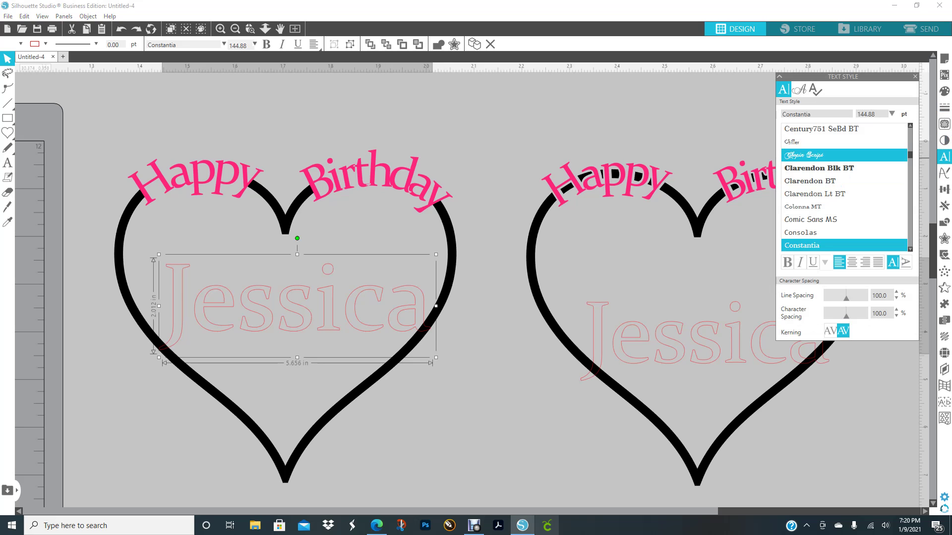
{"action": "left_click", "coordinate": [818, 155]}
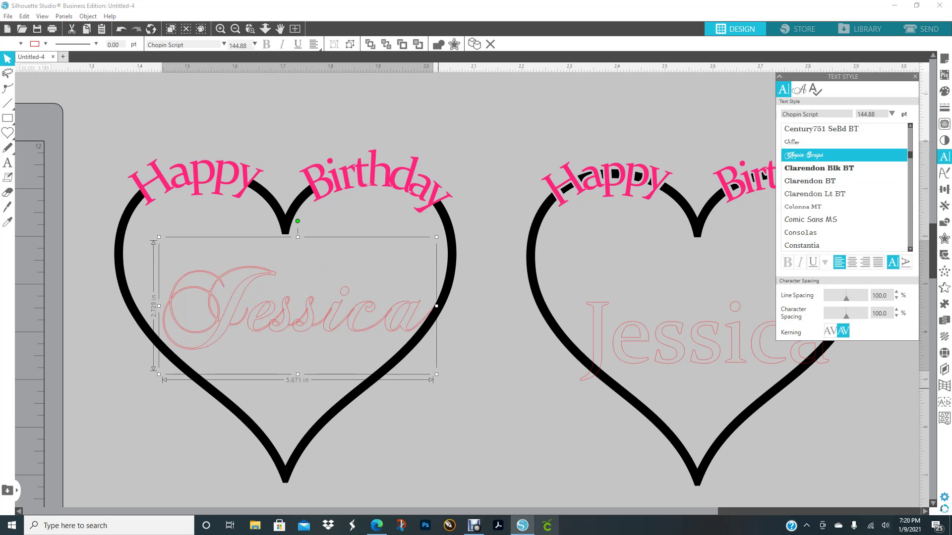
{"action": "mouse_move", "coordinate": [437, 374]}
{"action": "left_mouse_down"}
{"action": "mouse_move", "coordinate": [443, 377]}
{"action": "mouse_move", "coordinate": [431, 371]}
{"action": "left_mouse_up"}
{"action": "left_click_drag", "start_coordinate": [159, 372], "coordinate": [143, 379]}
{"action": "left_click_drag", "start_coordinate": [431, 378], "coordinate": [436, 381]}
{"action": "left_click_drag", "start_coordinate": [435, 309], "coordinate": [443, 310]}
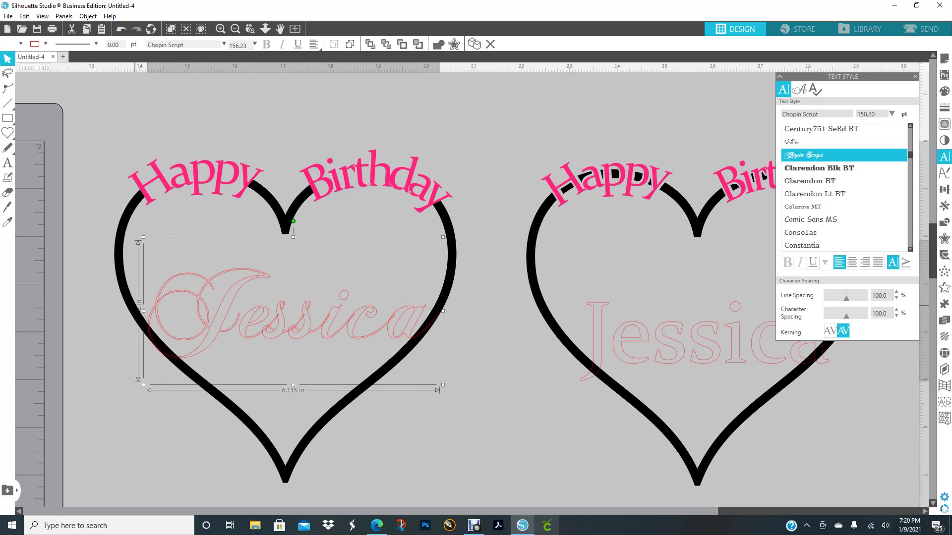
{"action": "left_click_drag", "start_coordinate": [144, 311], "coordinate": [149, 310]}
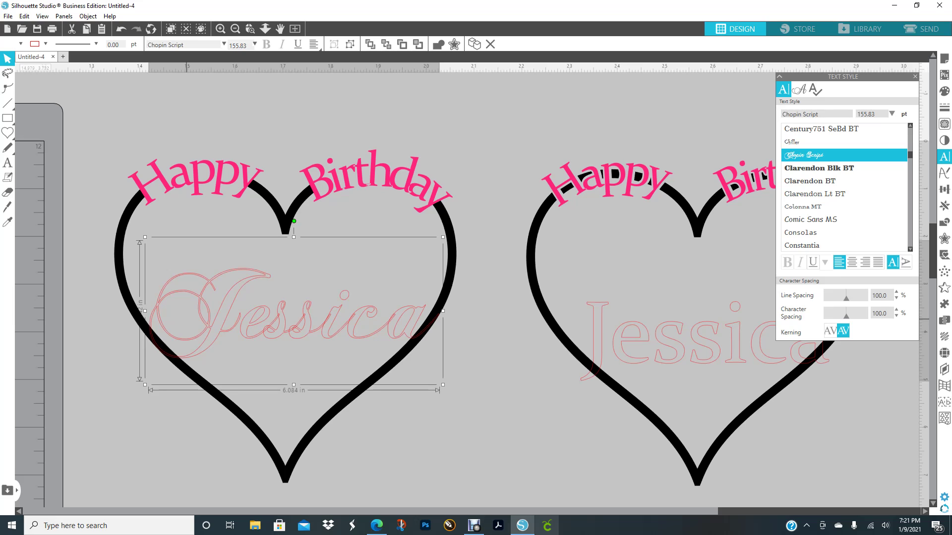
- Ungroup the script name into separate letters and move its capital letter slightly closer to the second letter
{"action": "left_click", "coordinate": [119, 336]}
{"action": "left_click", "coordinate": [218, 332]}
{"action": "left_click", "coordinate": [351, 45]}
{"action": "left_click", "coordinate": [519, 371]}
{"action": "left_click_drag", "start_coordinate": [215, 338], "coordinate": [220, 341]}
{"action": "left_click_drag", "start_coordinate": [218, 307], "coordinate": [219, 309]}
{"action": "left_click", "coordinate": [245, 343]}
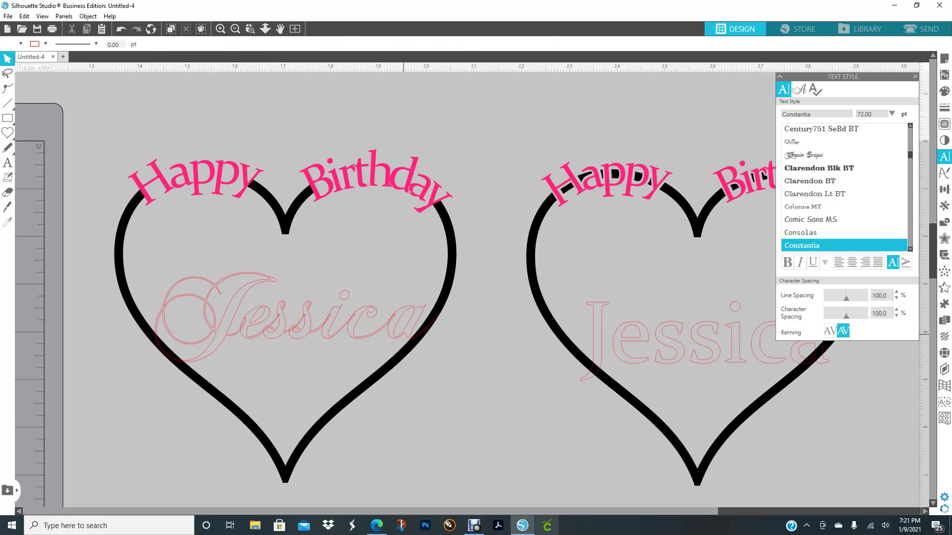
- Weld all letters of the script name together, group the resulting pieces and nudge the name slightly down
{"action": "left_click", "coordinate": [400, 325]}
{"action": "left_click", "coordinate": [362, 337], "text": "shift"}
{"action": "left_click", "coordinate": [324, 338], "text": "shift"}
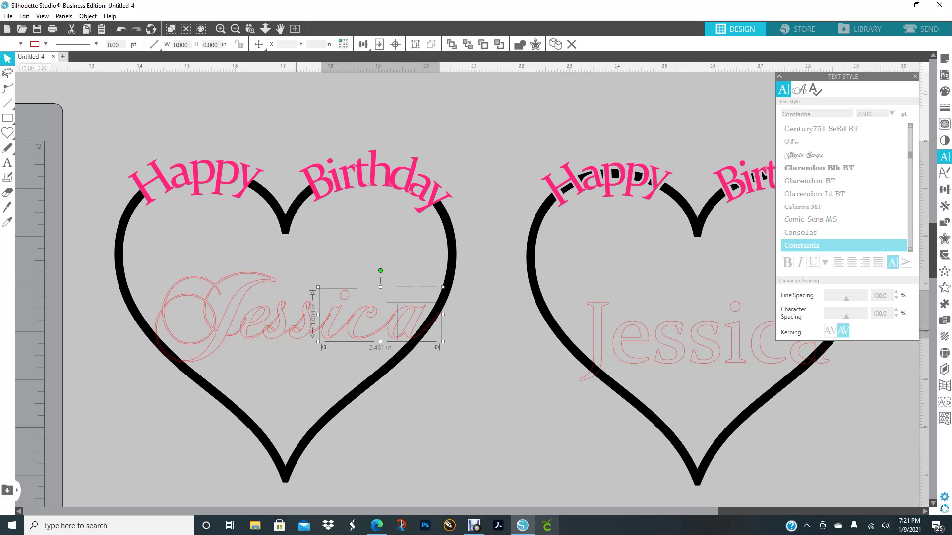
{"action": "left_click", "coordinate": [293, 337], "text": "shift"}
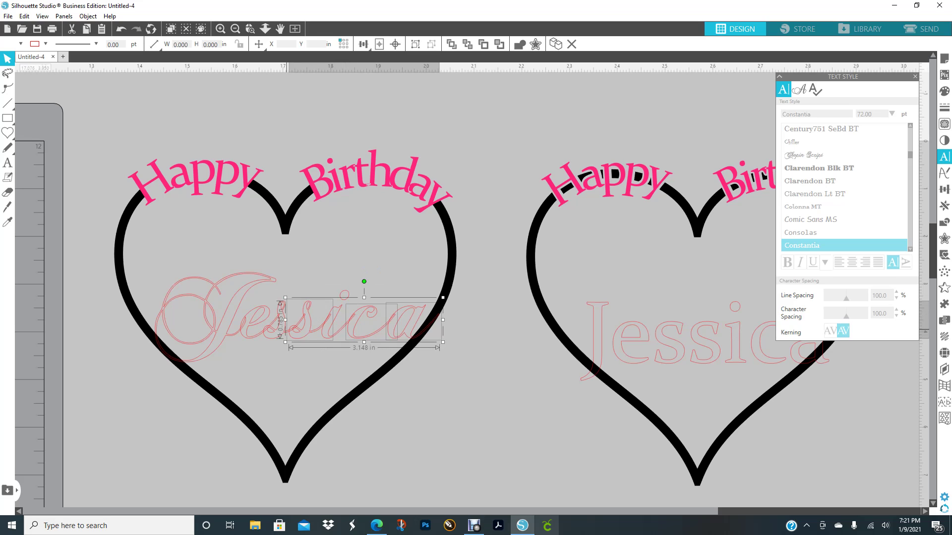
{"action": "left_click", "coordinate": [272, 320], "text": "shift"}
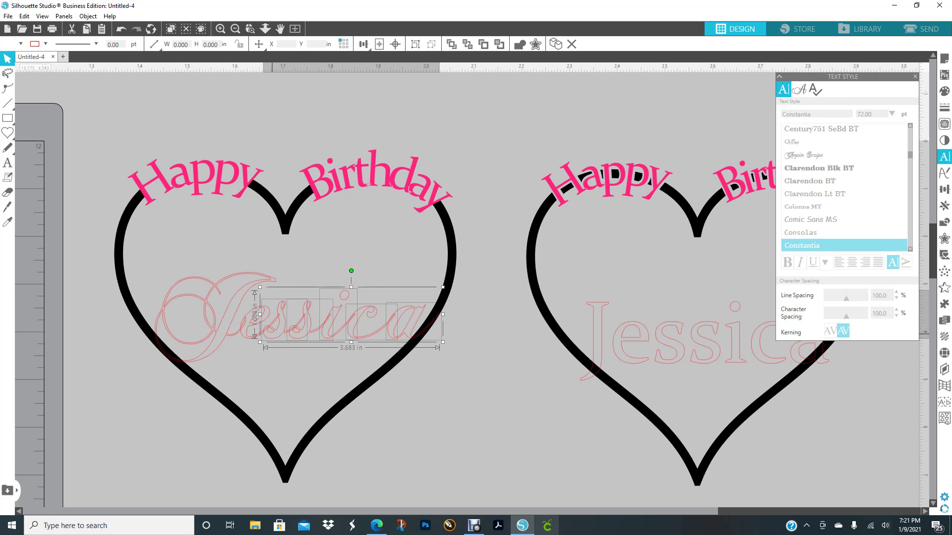
{"action": "left_click", "coordinate": [241, 324], "text": "shift"}
{"action": "left_click", "coordinate": [218, 317], "text": "shift"}
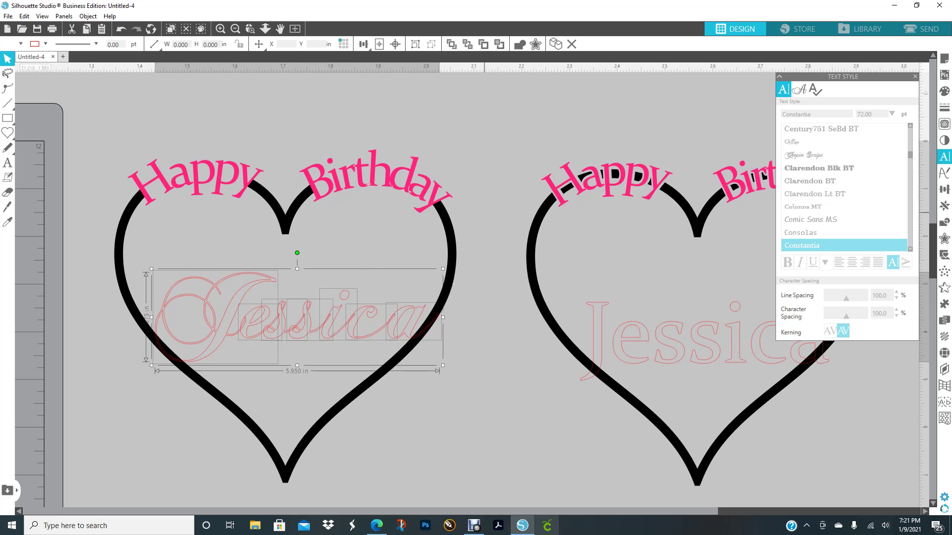
{"action": "right_click", "coordinate": [469, 123]}
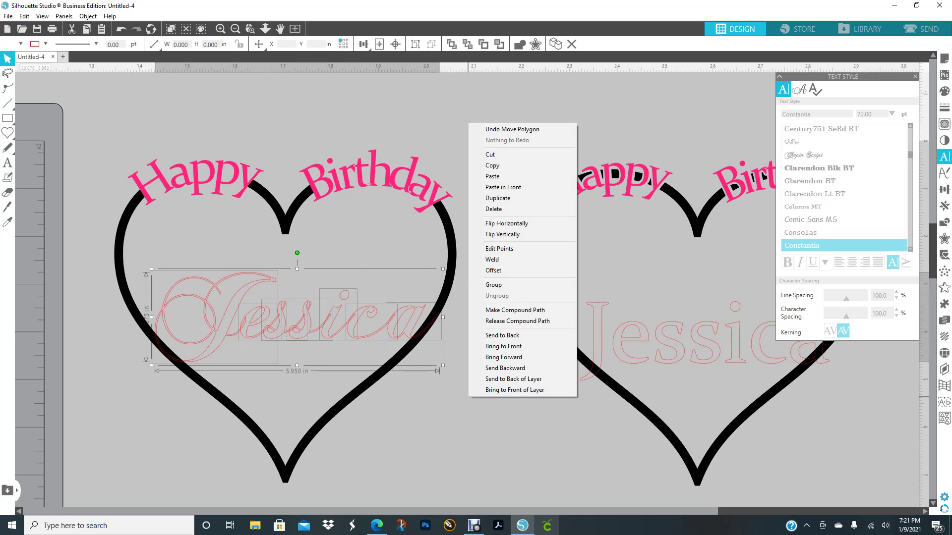
{"action": "left_click", "coordinate": [526, 259]}
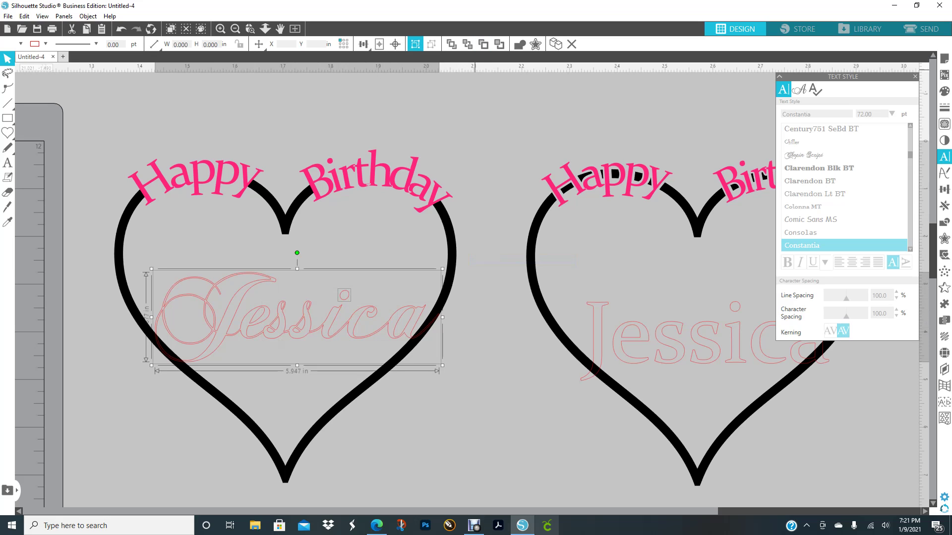
{"action": "left_click", "coordinate": [415, 44]}
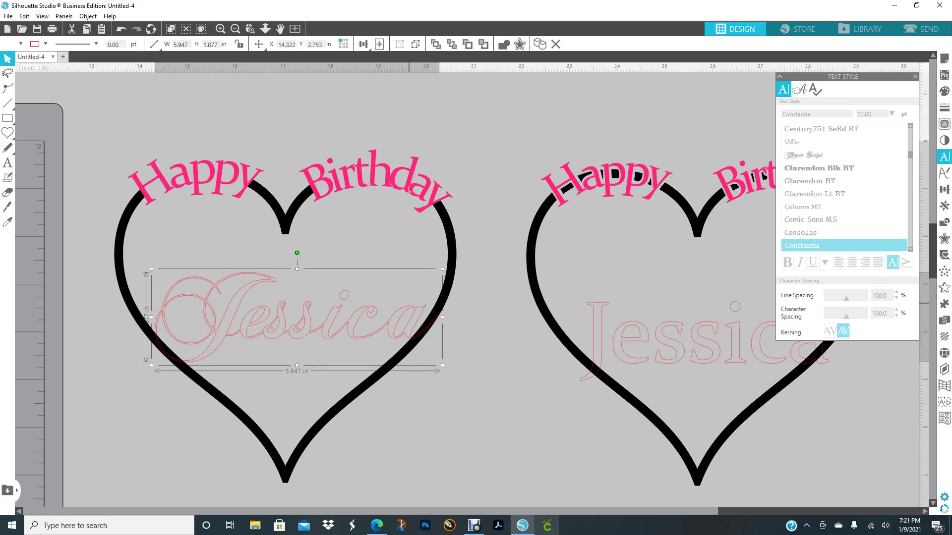
{"action": "key", "text": "Down"}
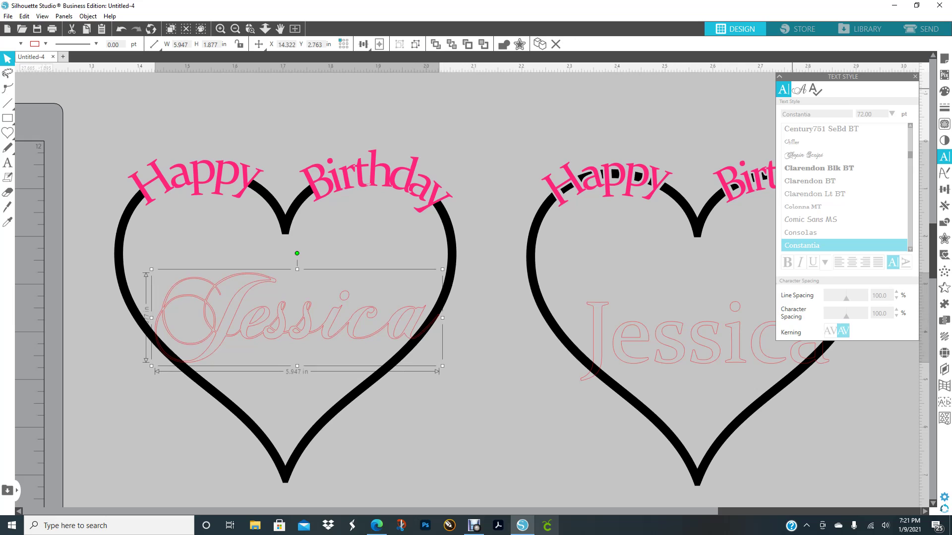
- Try blue, turquoise, green and light blue fills on the welded script name, settling on the same pink as the Happy Birthday text
{"action": "left_click", "coordinate": [944, 92]}
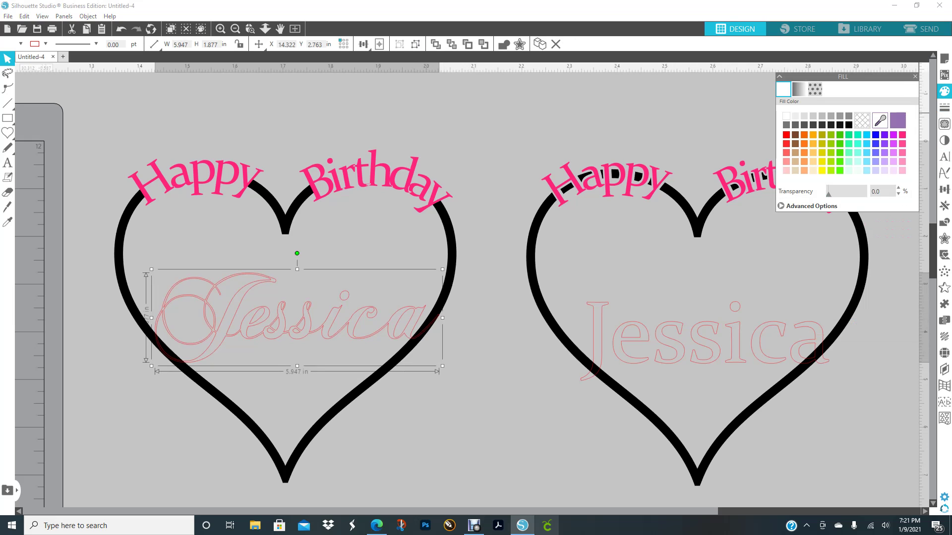
{"action": "left_click", "coordinate": [867, 135]}
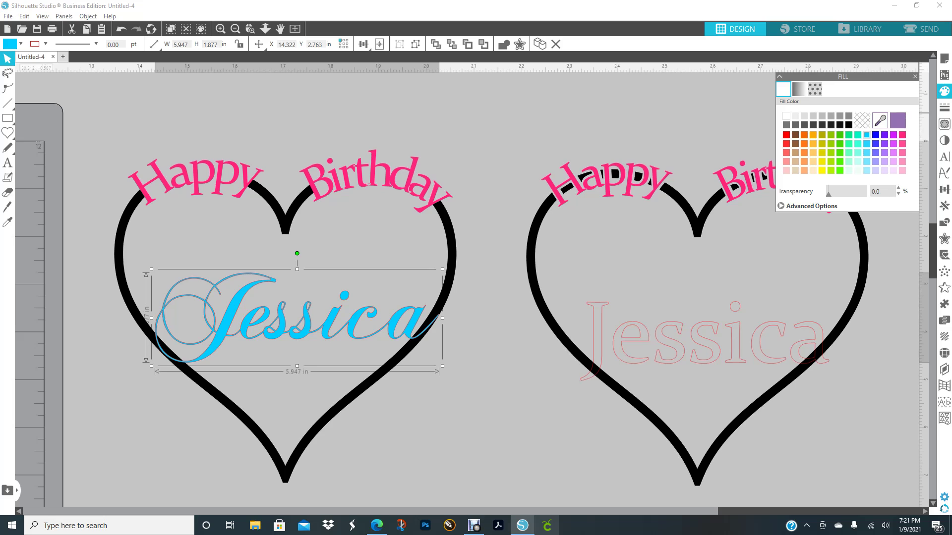
{"action": "left_click", "coordinate": [858, 134]}
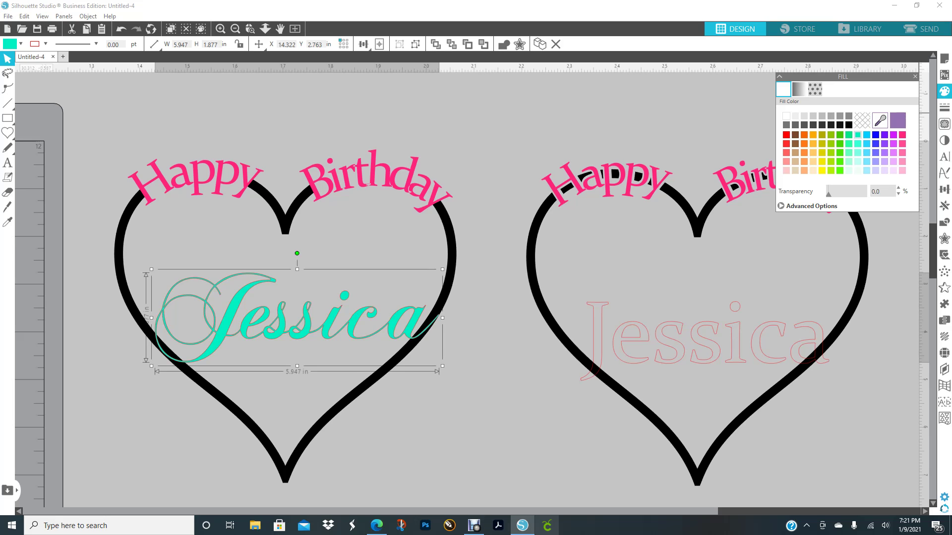
{"action": "left_click", "coordinate": [858, 152]}
{"action": "left_click", "coordinate": [840, 152]}
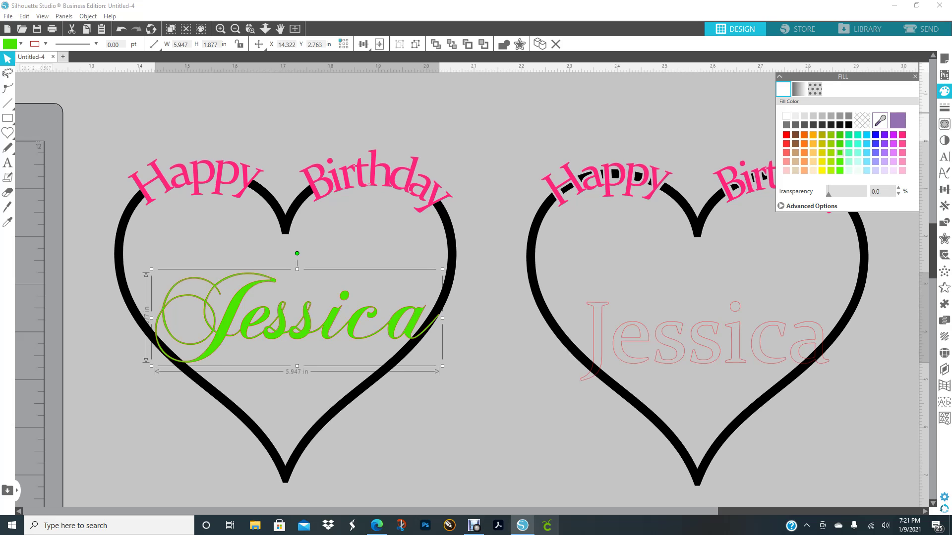
{"action": "left_click", "coordinate": [866, 170]}
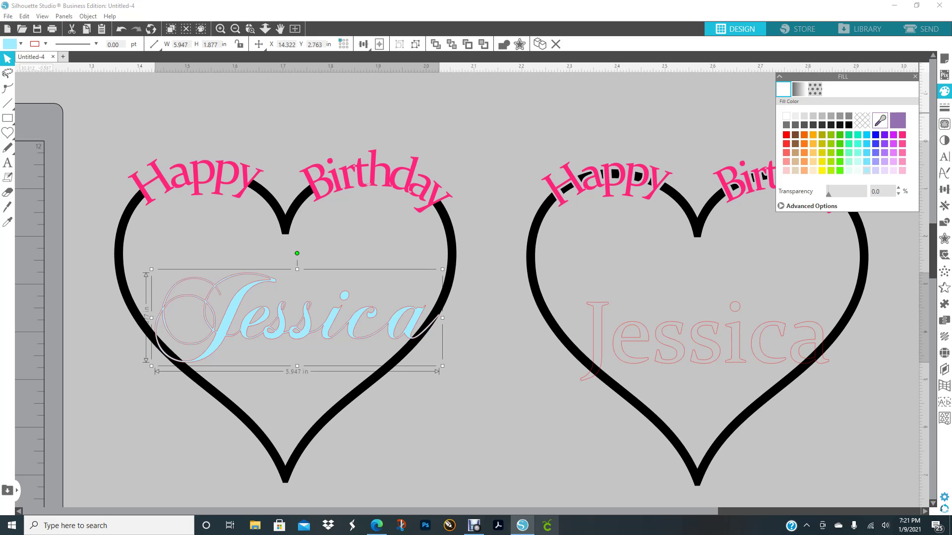
{"action": "left_click", "coordinate": [902, 135]}
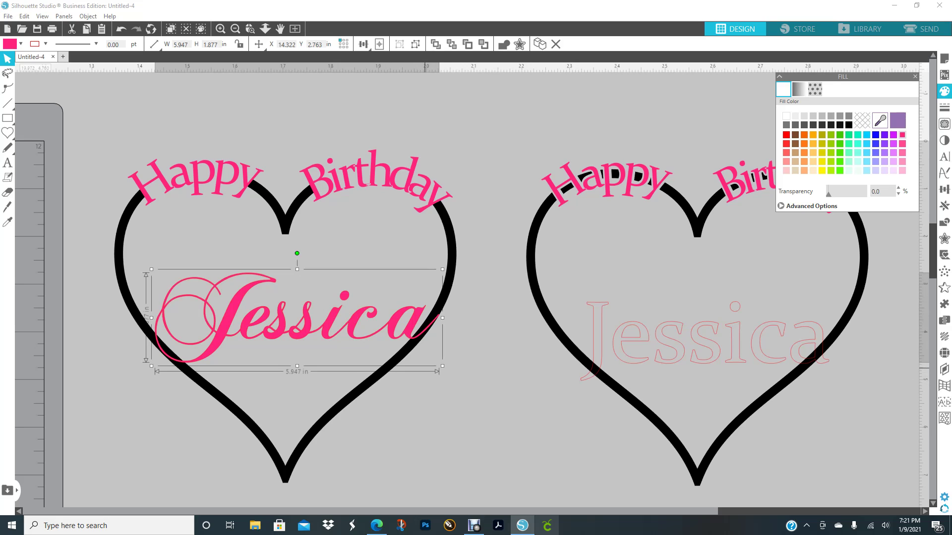
{"action": "left_click", "coordinate": [411, 361]}
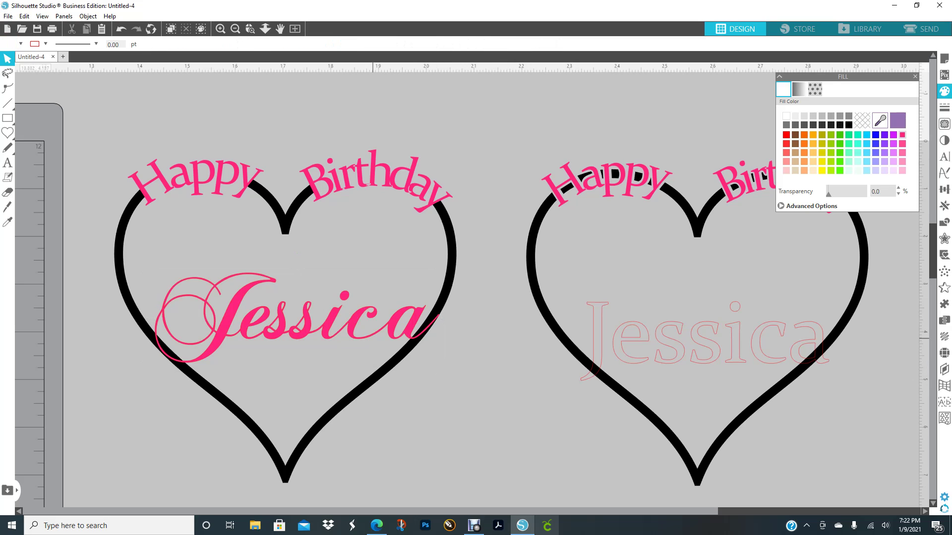
- Create a 0.040 in offset around the welded script name in the original heart
{"action": "left_click", "coordinate": [351, 324]}
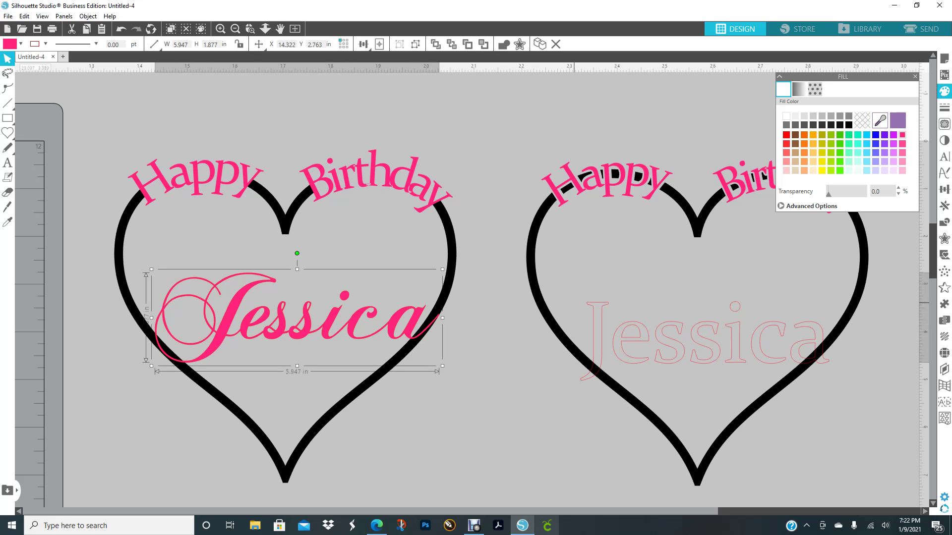
{"action": "left_click", "coordinate": [945, 238]}
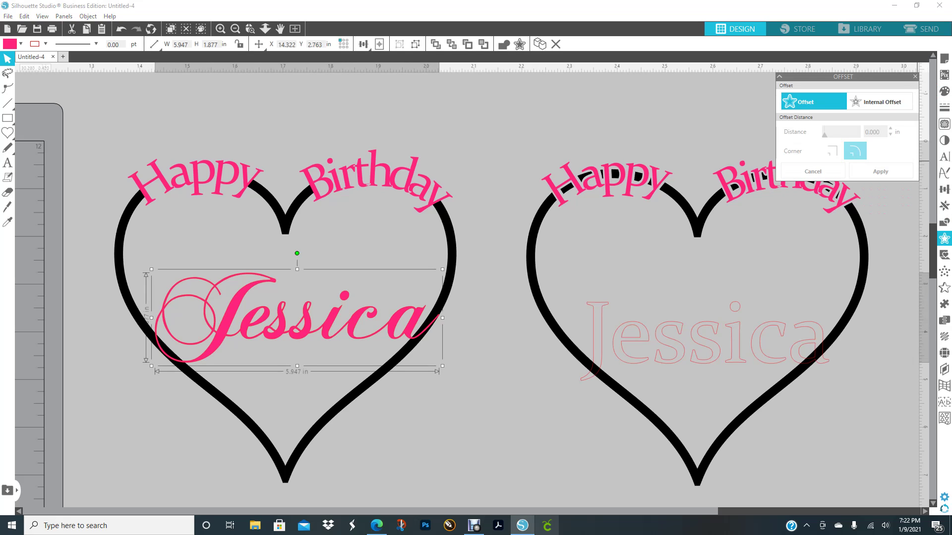
{"action": "left_click", "coordinate": [813, 102]}
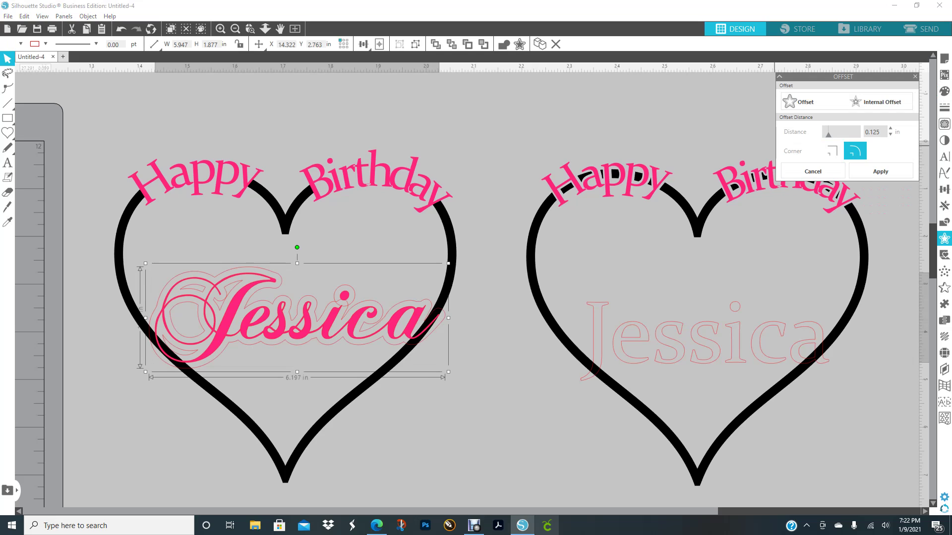
{"action": "left_click_drag", "start_coordinate": [829, 134], "coordinate": [825, 133]}
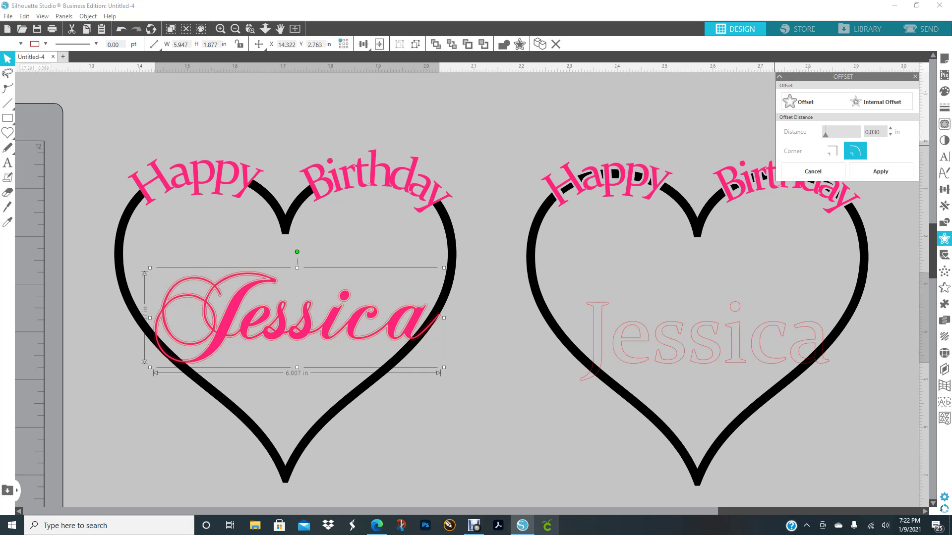
{"action": "left_click_drag", "start_coordinate": [824, 133], "coordinate": [826, 133]}
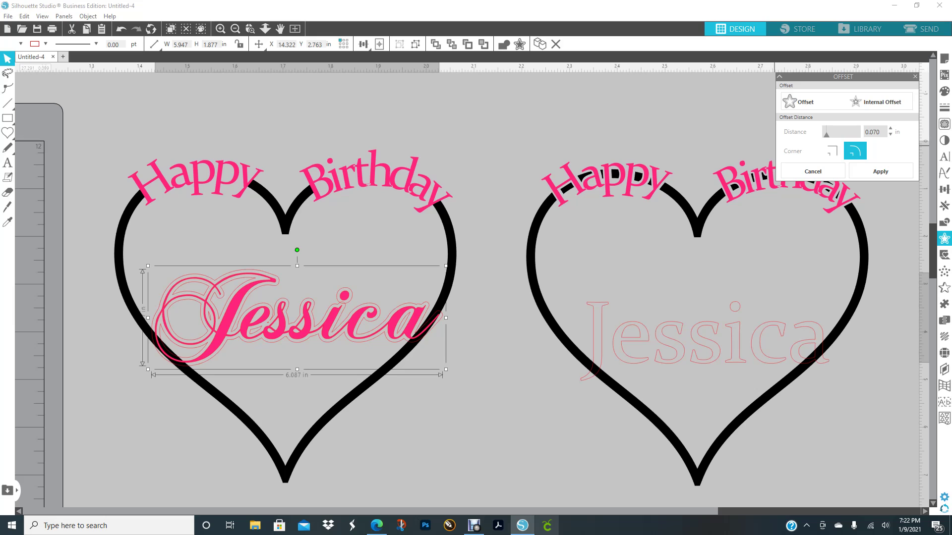
{"action": "left_click", "coordinate": [890, 135]}
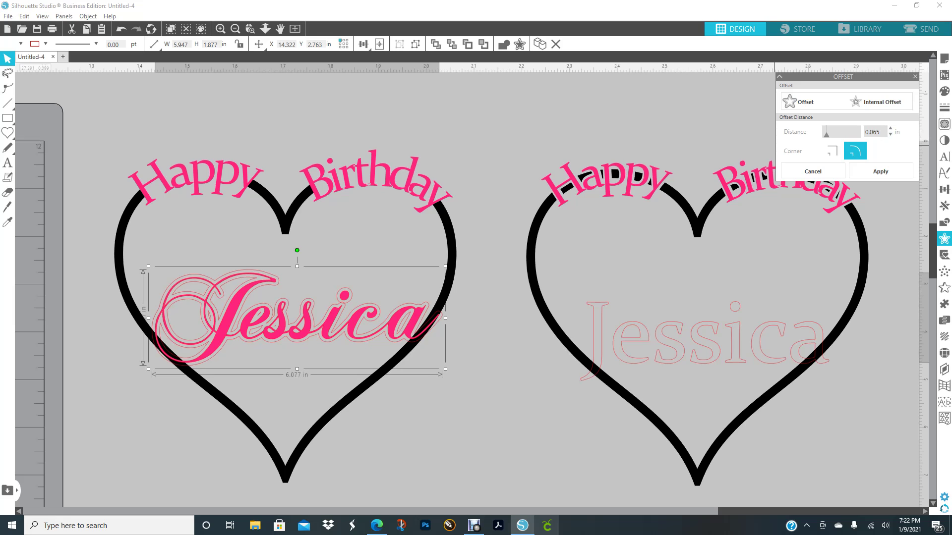
{"action": "left_click", "coordinate": [891, 134]}
{"action": "left_click", "coordinate": [890, 134]}
{"action": "left_click", "coordinate": [891, 135]}
{"action": "left_click", "coordinate": [890, 134]}
{"action": "left_click", "coordinate": [890, 134]}
{"action": "left_click", "coordinate": [891, 135]}
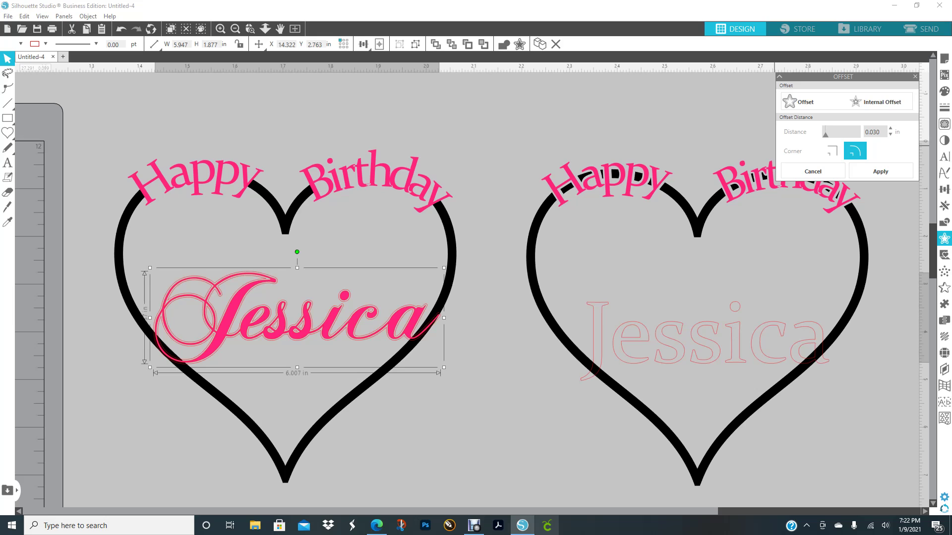
{"action": "left_click", "coordinate": [891, 128]}
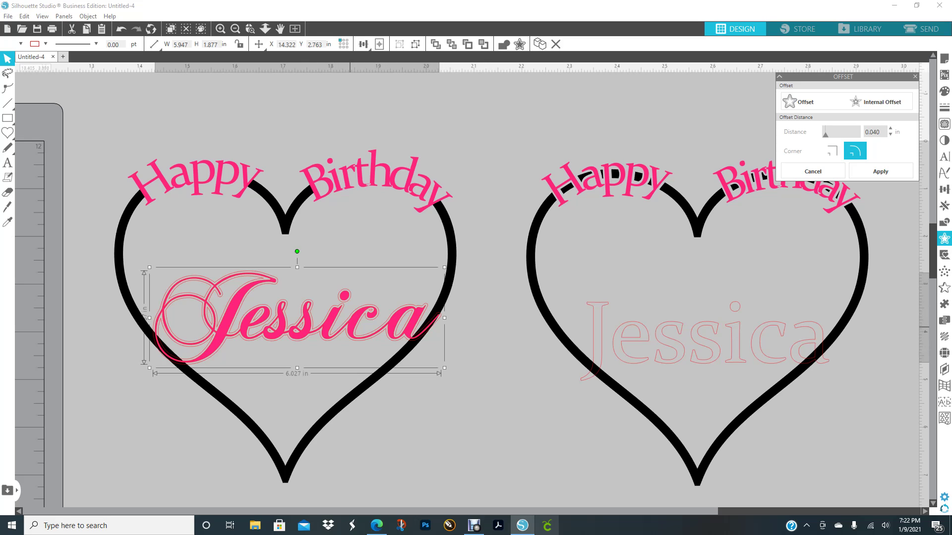
{"action": "key", "text": "Return"}
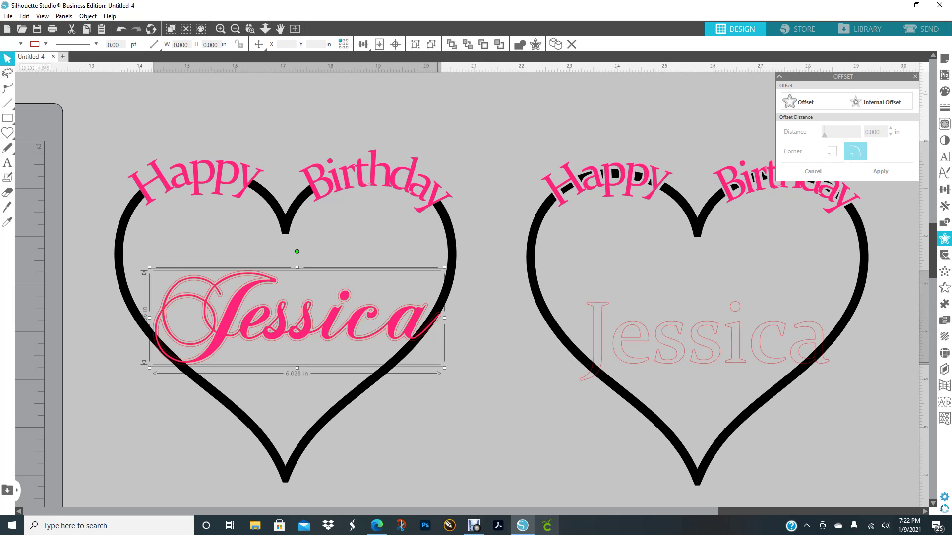
- Shrink the script name and its offset together to about 5.97 in wide, and move only the pink name out of the heart
{"action": "mouse_move", "coordinate": [441, 365]}
{"action": "left_mouse_down"}
{"action": "mouse_move", "coordinate": [421, 361]}
{"action": "mouse_move", "coordinate": [441, 367]}
{"action": "left_mouse_up"}
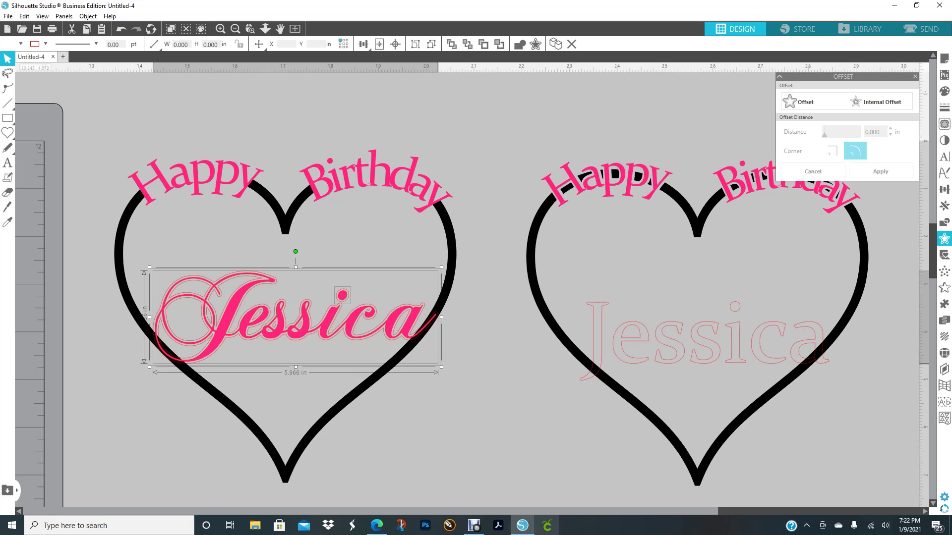
{"action": "left_click", "coordinate": [503, 367]}
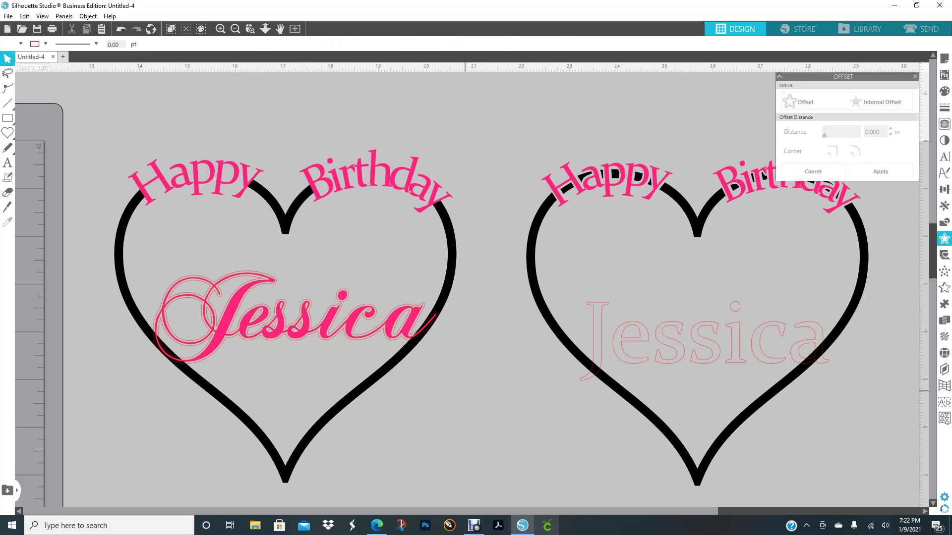
{"action": "left_click_drag", "start_coordinate": [298, 333], "coordinate": [506, 482]}
{"action": "left_click", "coordinate": [505, 478]}
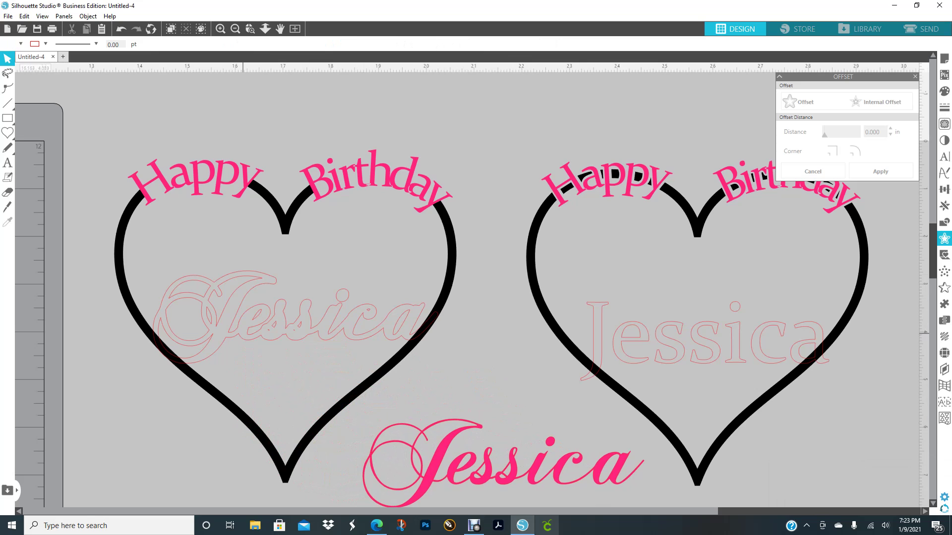
{"action": "left_click", "coordinate": [245, 333]}
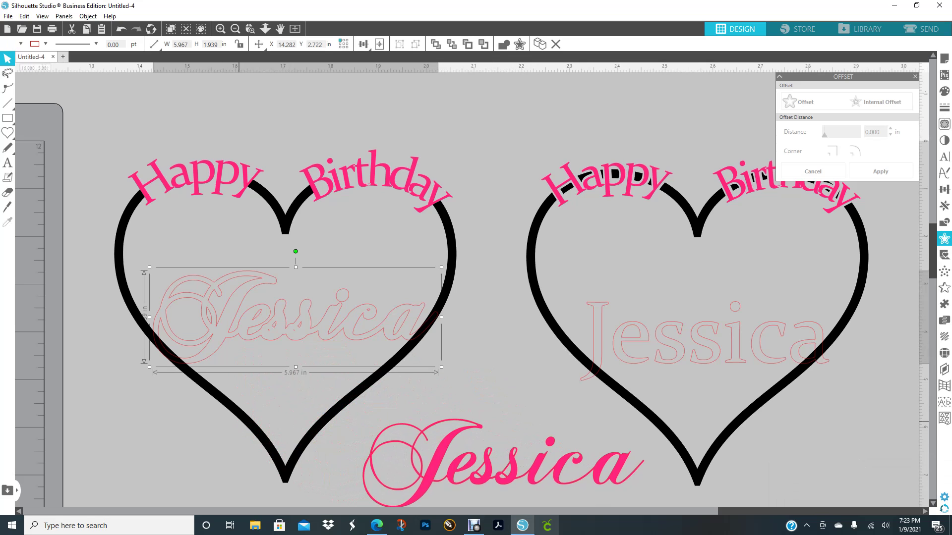
{"action": "left_click", "coordinate": [309, 439], "text": "shift"}
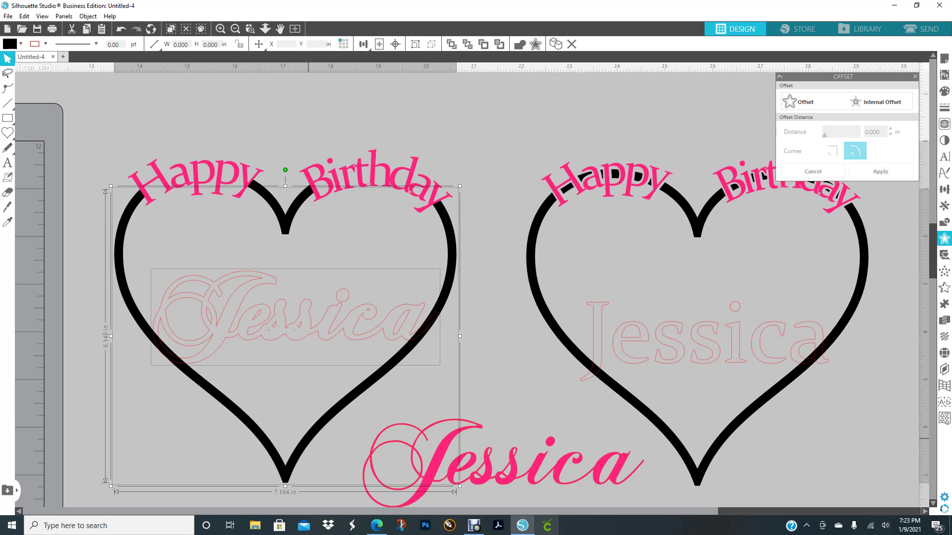
{"action": "left_click_drag", "start_coordinate": [513, 475], "coordinate": [852, 435]}
- Subtract the script name's offset from the original heart outline
{"action": "double_click", "coordinate": [308, 336]}
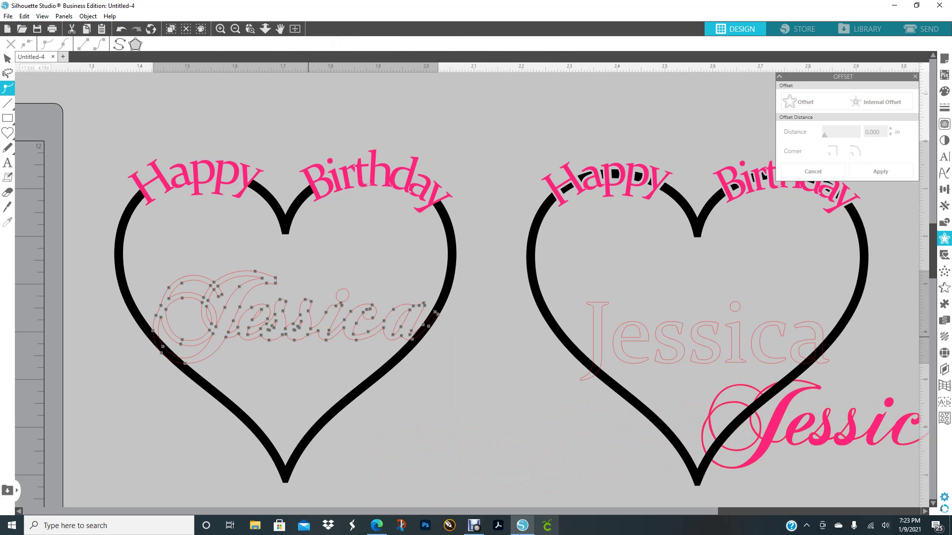
{"action": "left_click", "coordinate": [346, 417]}
{"action": "left_click", "coordinate": [295, 349]}
{"action": "left_click", "coordinate": [294, 341]}
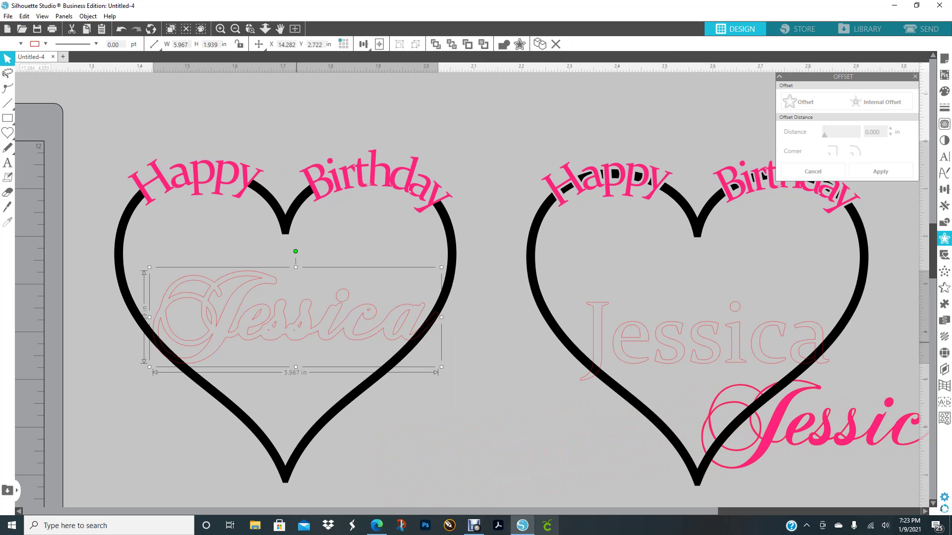
{"action": "left_click", "coordinate": [299, 442], "text": "shift"}
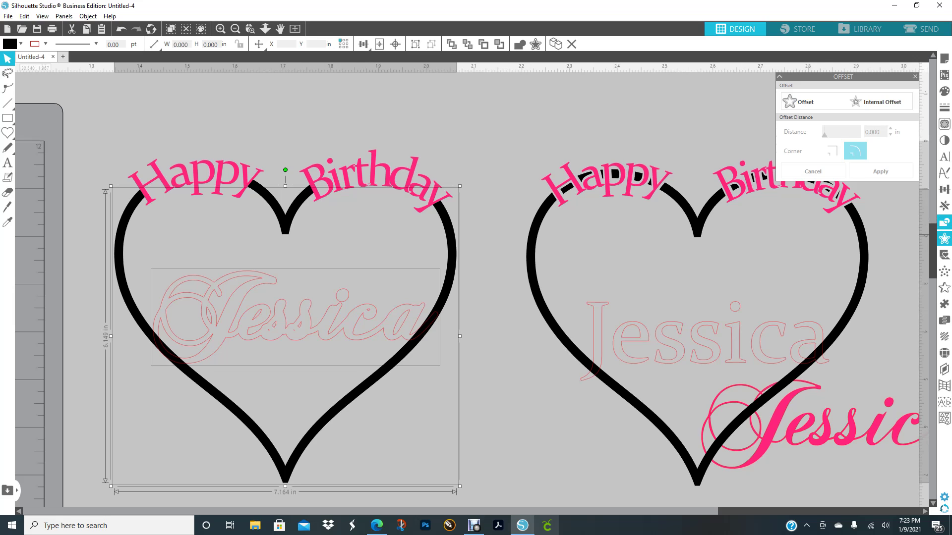
{"action": "left_click", "coordinate": [943, 222]}
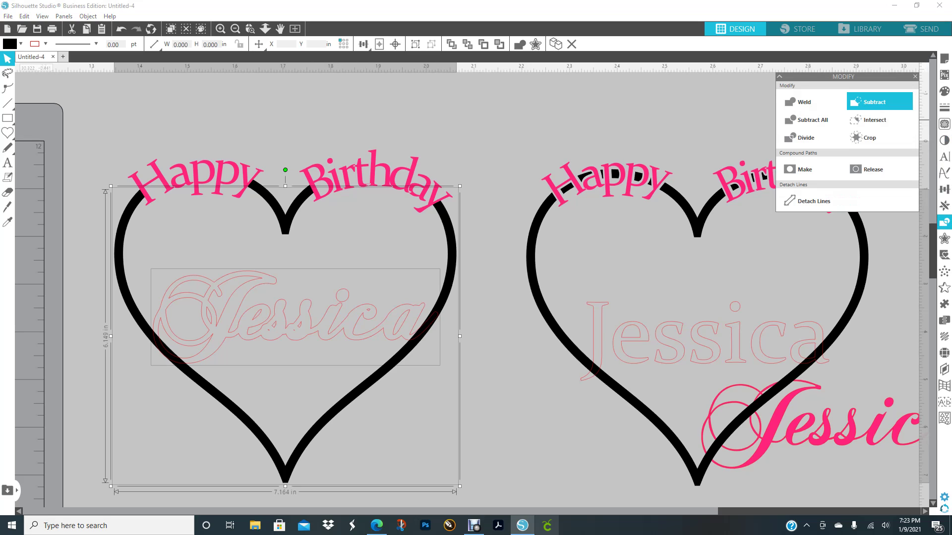
{"action": "left_click", "coordinate": [877, 102]}
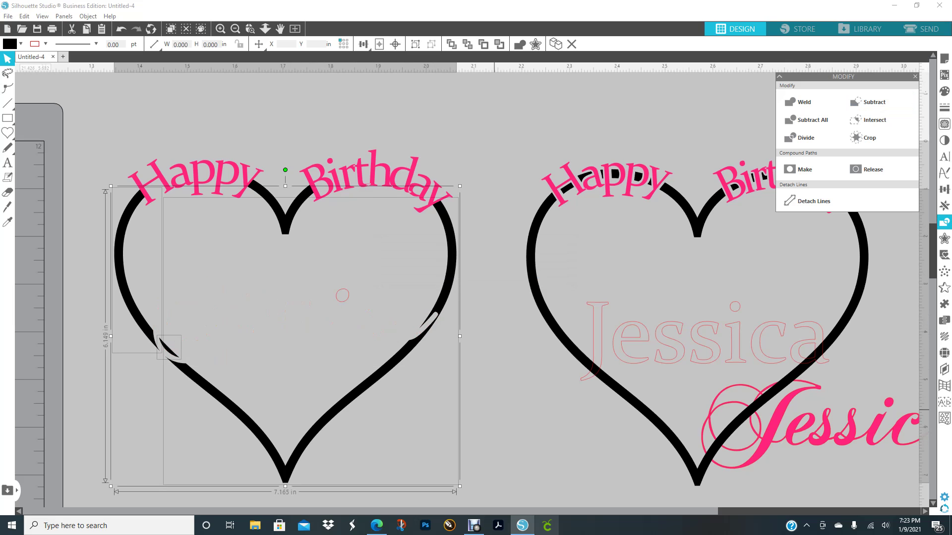
{"action": "left_click", "coordinate": [507, 317]}
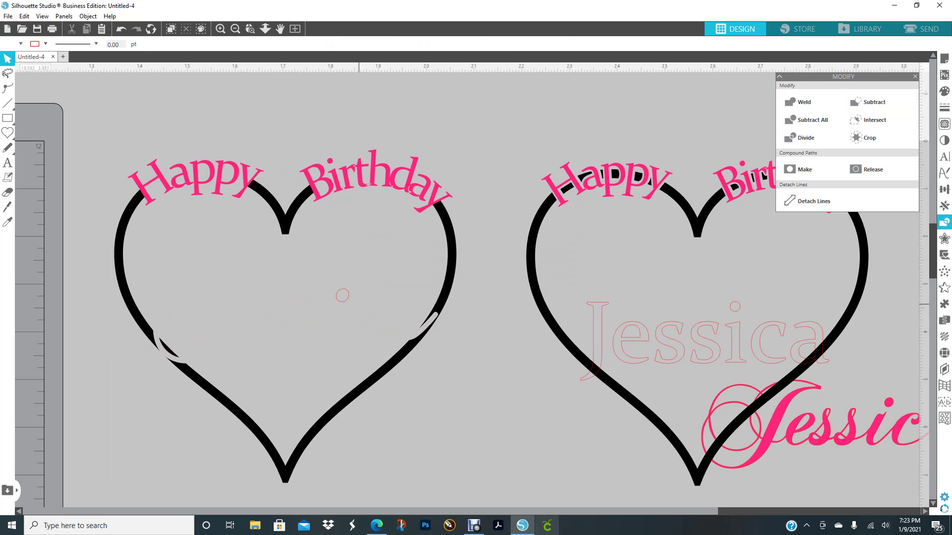
- Delete the leftover offset circle from the dot of the "i" and the small black sliver at the heart's lower-left cut-out
{"action": "left_click", "coordinate": [347, 299]}
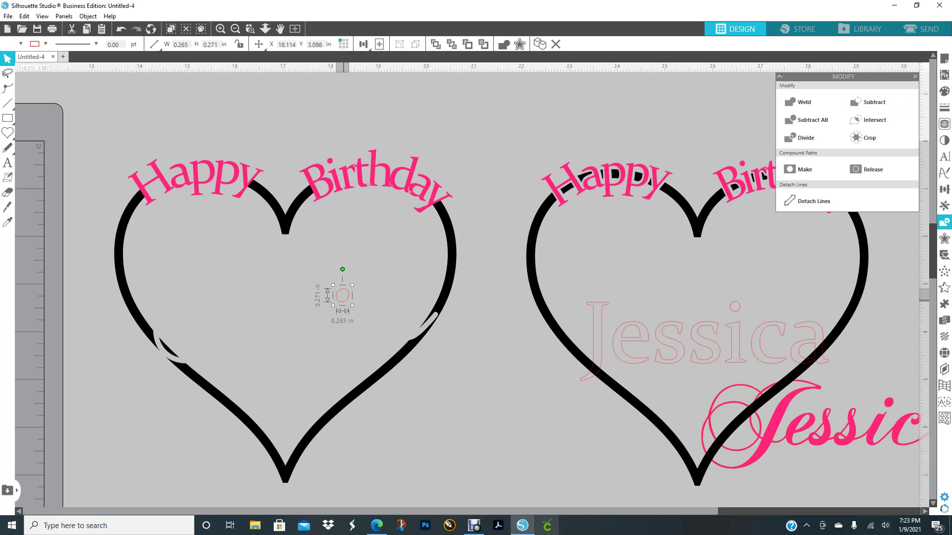
{"action": "key", "text": "Delete"}
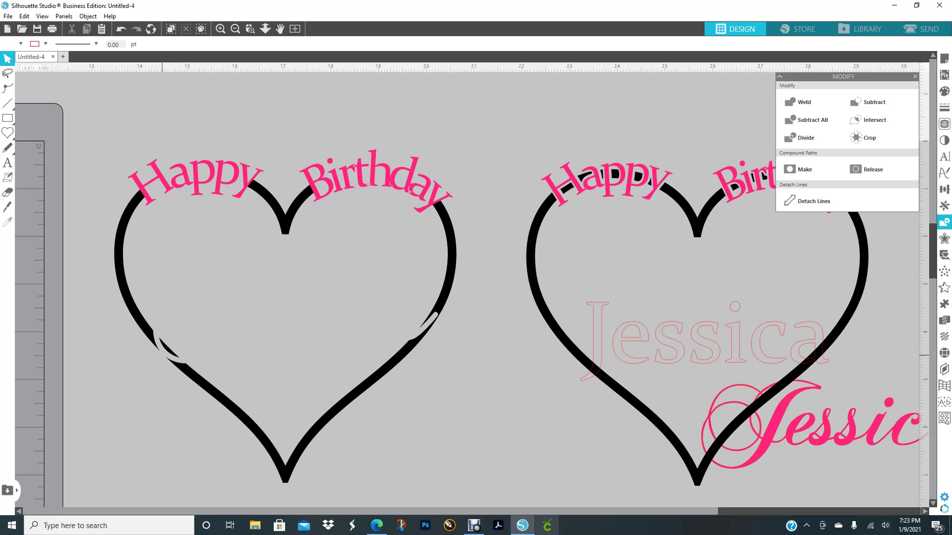
{"action": "left_click", "coordinate": [171, 351]}
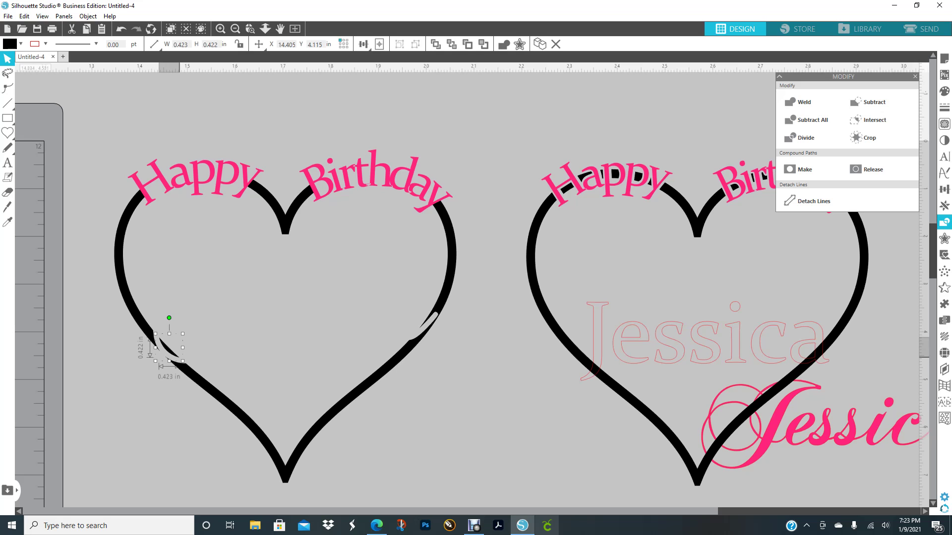
{"action": "key", "text": "Delete"}
- Move the pink script name back into the original heart and align it over the cut-outs on both sides
{"action": "left_click_drag", "start_coordinate": [847, 436], "coordinate": [303, 334]}
{"action": "left_click_drag", "start_coordinate": [248, 319], "coordinate": [245, 316]}
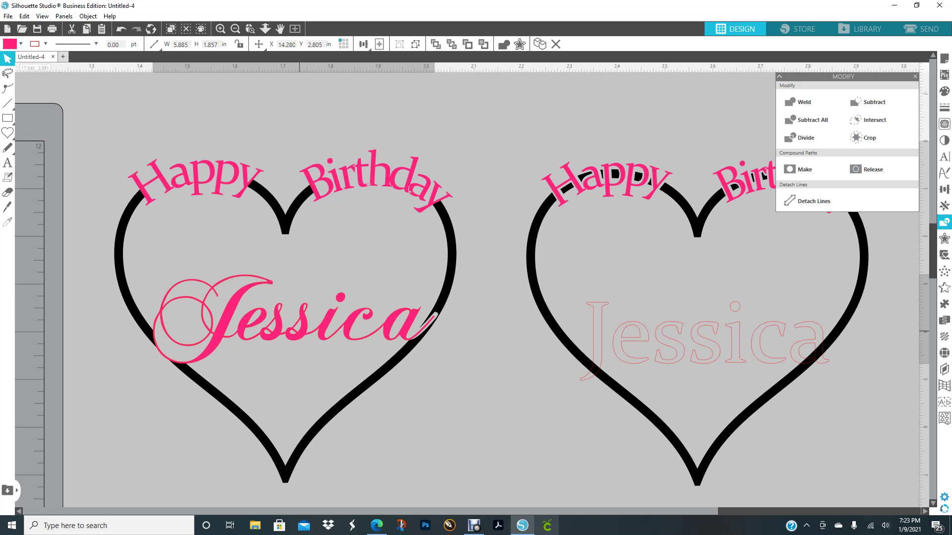
{"action": "left_click_drag", "start_coordinate": [300, 332], "coordinate": [300, 331]}
{"action": "left_click", "coordinate": [463, 392]}
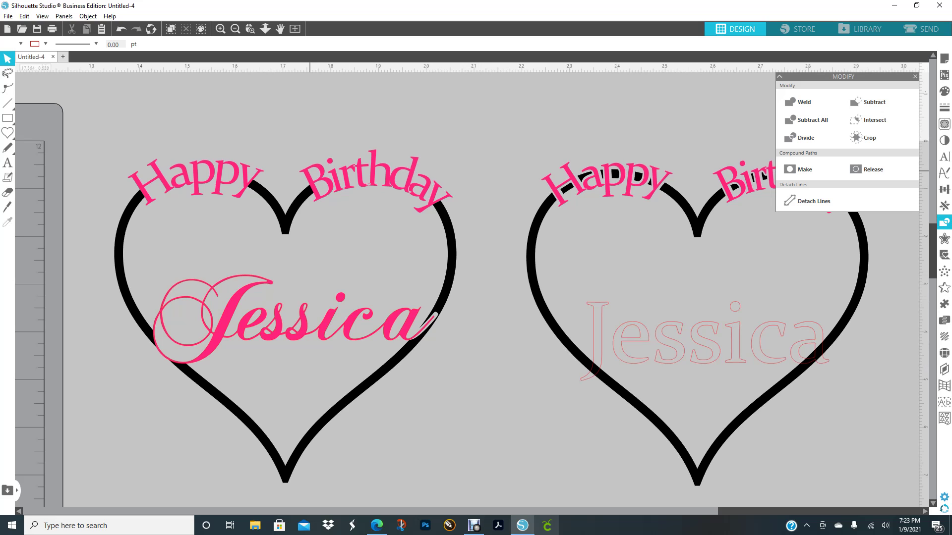
- Group the original heart, its Happy Birthday text and the script name, and move the group slightly upward
{"action": "mouse_move", "coordinate": [113, 131]}
{"action": "left_mouse_down"}
{"action": "mouse_move", "coordinate": [232, 189]}
{"action": "mouse_move", "coordinate": [439, 397]}
{"action": "mouse_move", "coordinate": [440, 427]}
{"action": "left_mouse_up"}
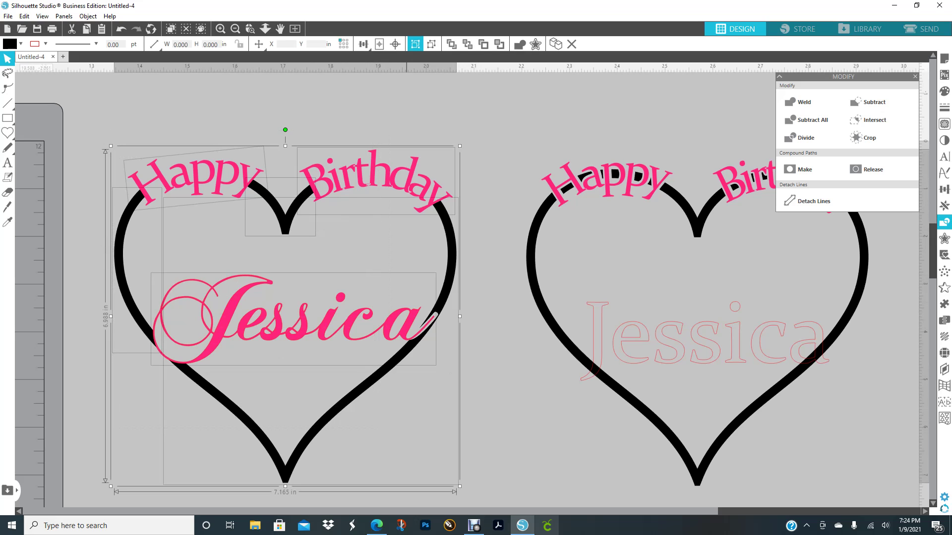
{"action": "key", "text": "ctrl+g"}
{"action": "left_click_drag", "start_coordinate": [406, 333], "coordinate": [387, 284]}
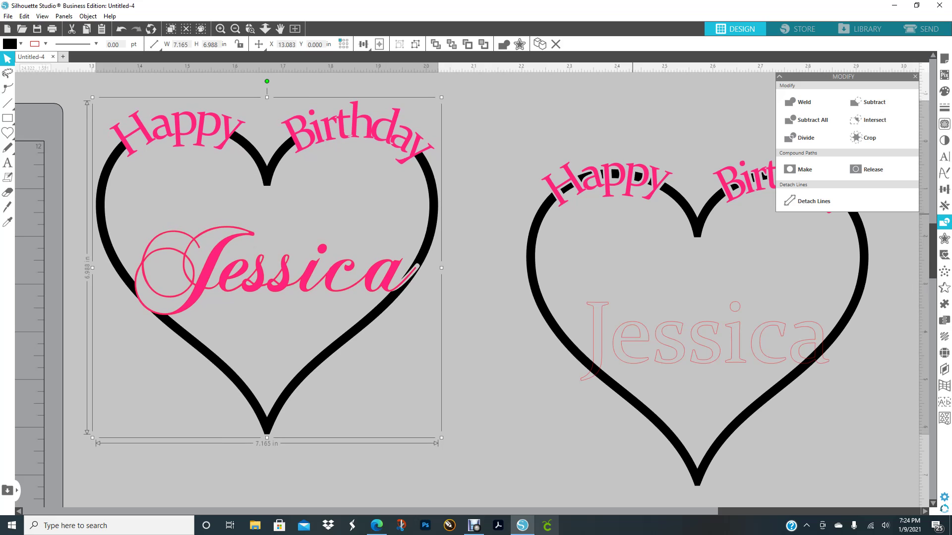
{"action": "left_click", "coordinate": [915, 76]}
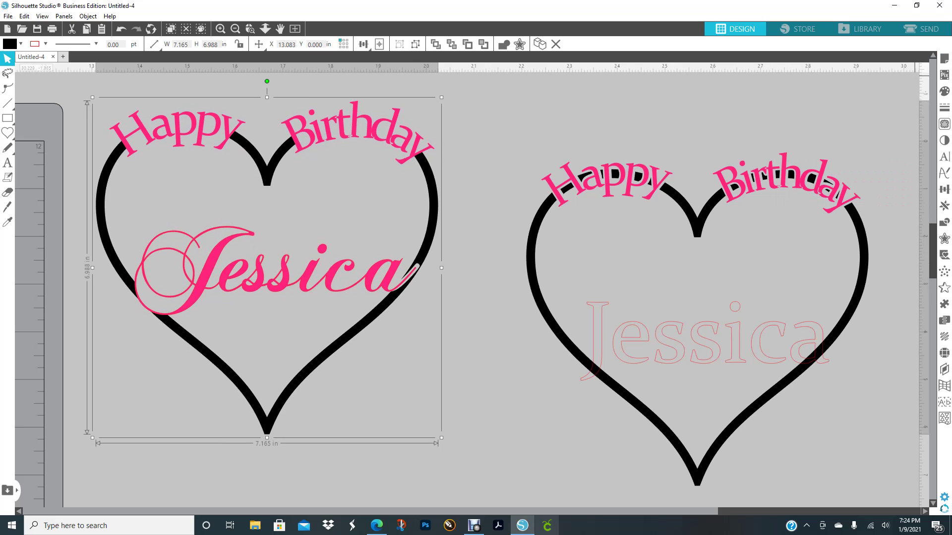
{"action": "left_click_drag", "start_coordinate": [266, 267], "coordinate": [273, 287]}
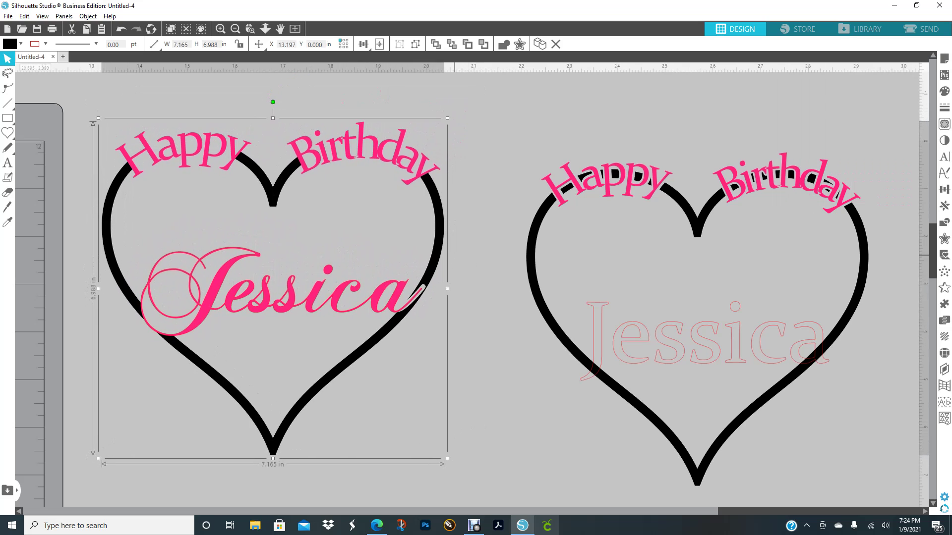
{"action": "left_click_drag", "start_coordinate": [441, 257], "coordinate": [449, 253]}
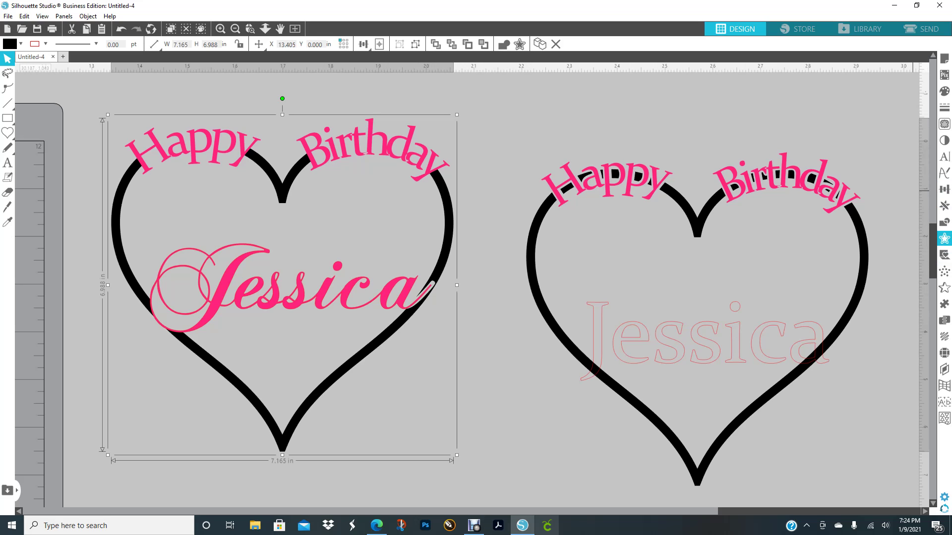
- Create a 0.125 in offset around the whole grouped heart design
{"action": "left_click", "coordinate": [944, 239]}
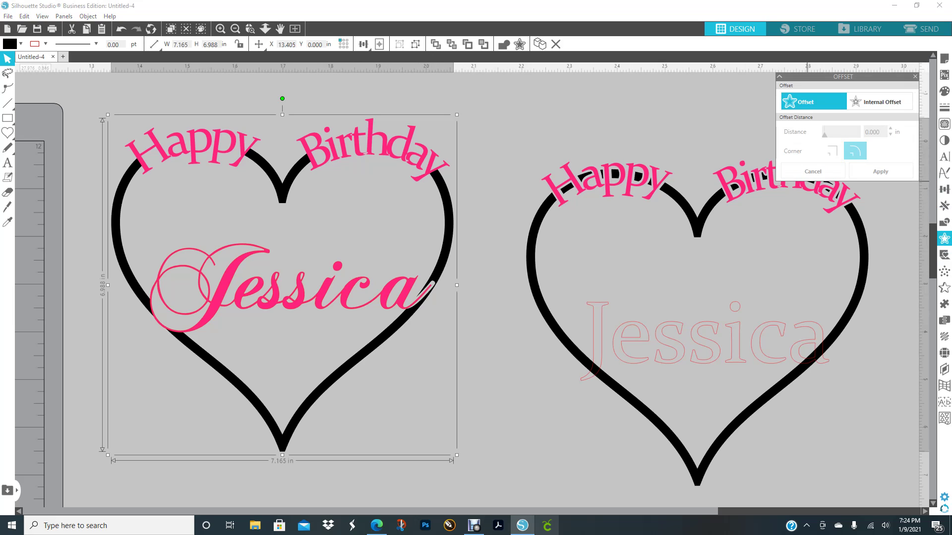
{"action": "left_click", "coordinate": [813, 102]}
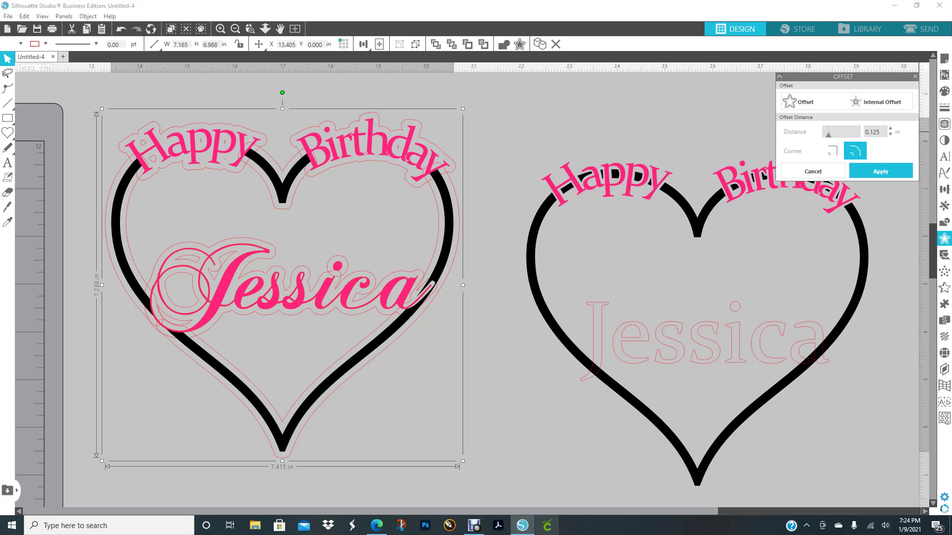
{"action": "left_click", "coordinate": [880, 171]}
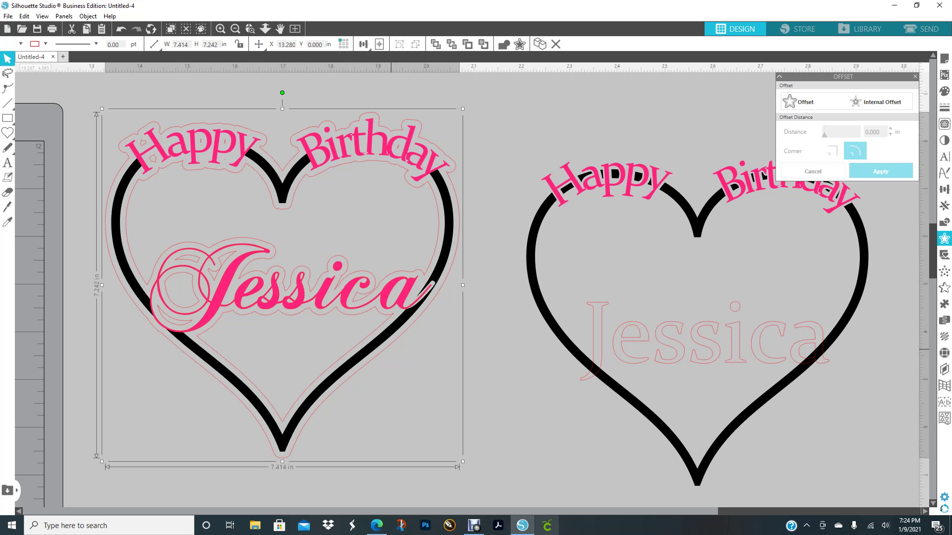
{"action": "left_click", "coordinate": [474, 361]}
- Release the compound paths in the grouped heart design
{"action": "left_click", "coordinate": [425, 311]}
{"action": "right_click", "coordinate": [178, 327]}
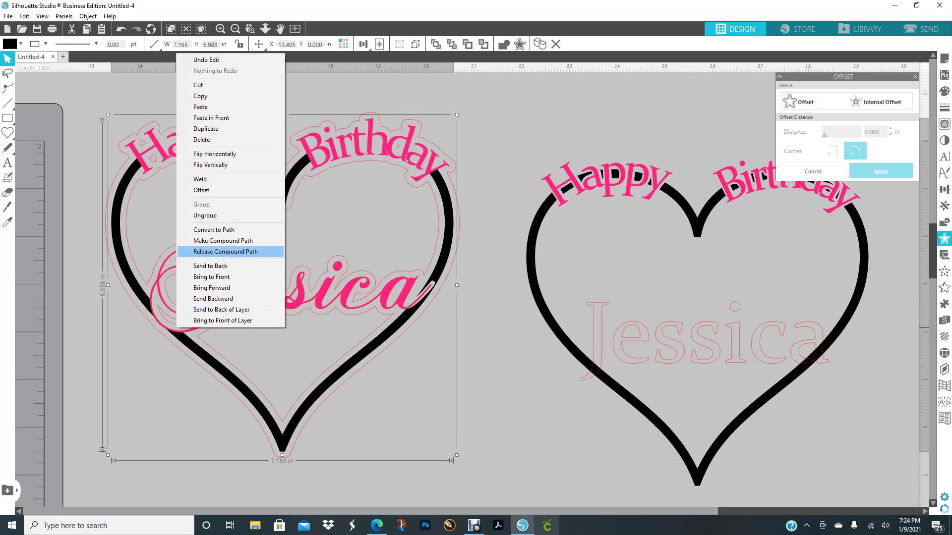
{"action": "left_click", "coordinate": [225, 252]}
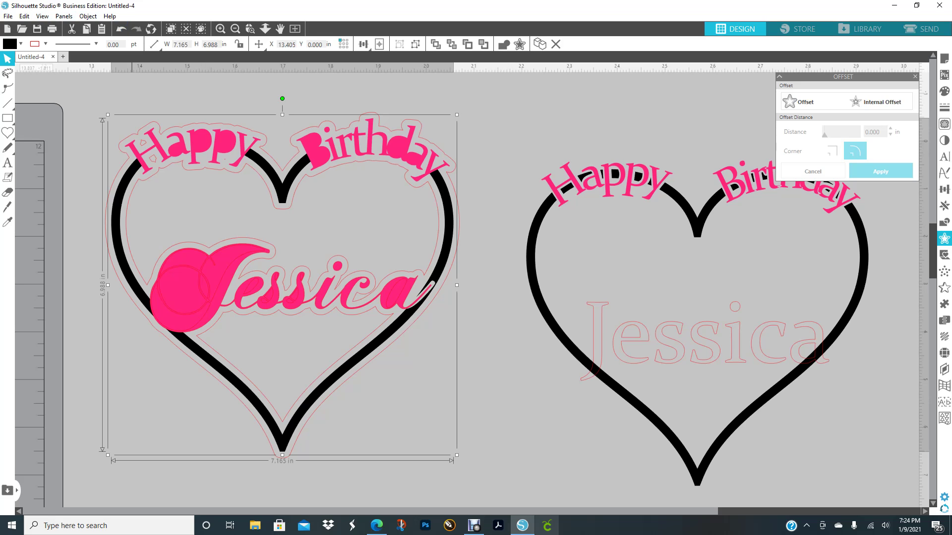
- Undo the compound path release on the grouped design, and release the compound path of its surrounding offset outline only
{"action": "left_click", "coordinate": [121, 28]}
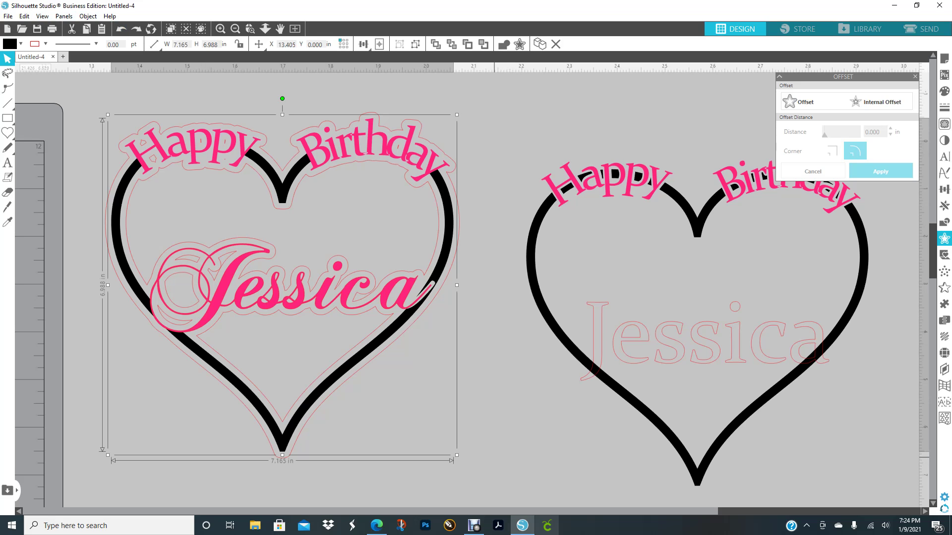
{"action": "left_click", "coordinate": [492, 446]}
{"action": "left_click", "coordinate": [281, 457]}
{"action": "left_click_drag", "start_coordinate": [283, 458], "coordinate": [283, 460]}
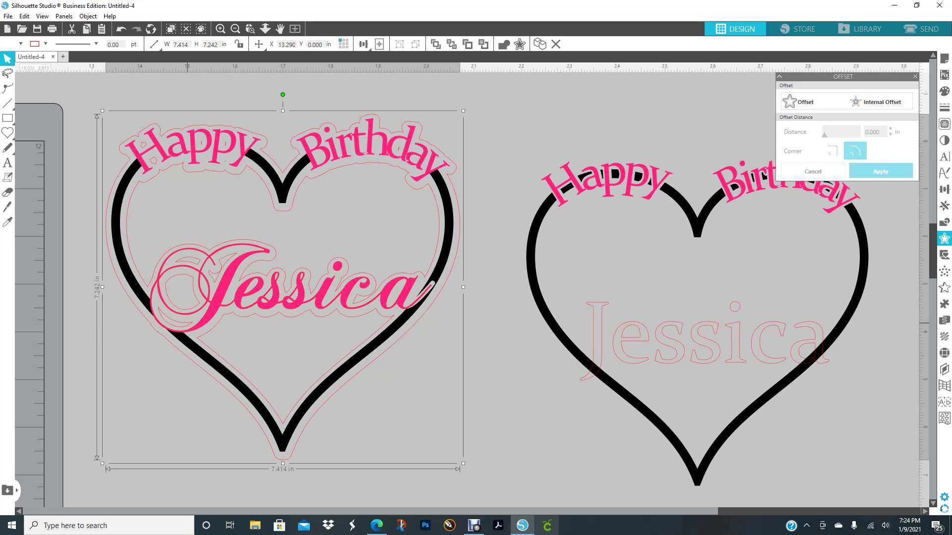
{"action": "left_click", "coordinate": [121, 29]}
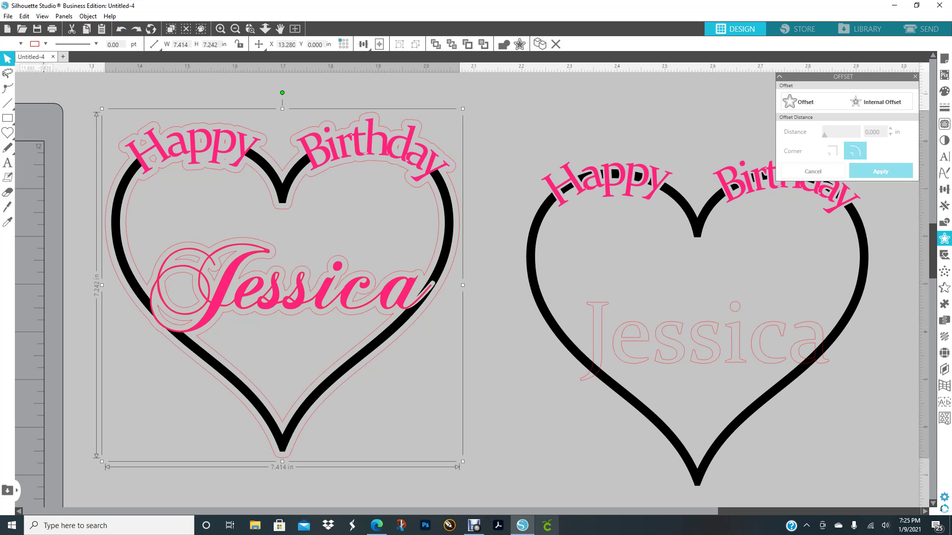
{"action": "left_click", "coordinate": [88, 16]}
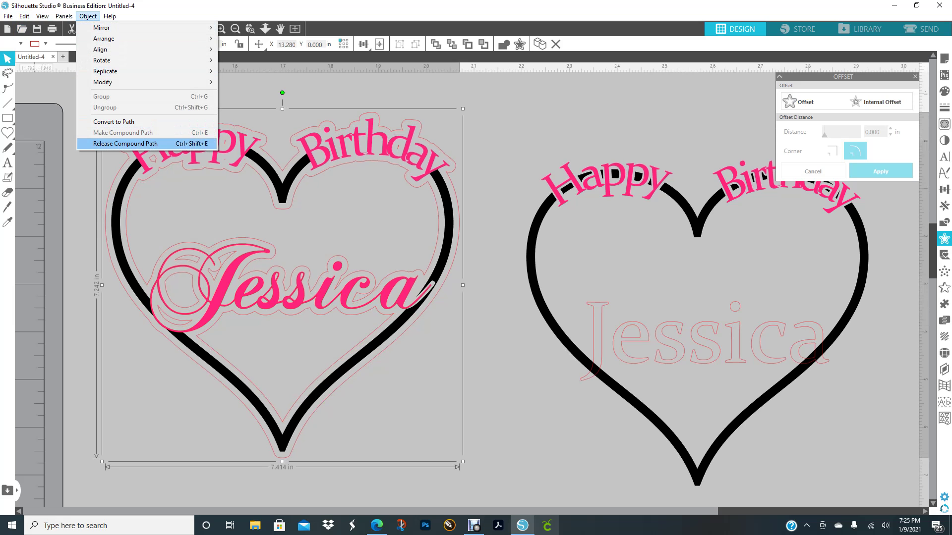
{"action": "left_click", "coordinate": [125, 144]}
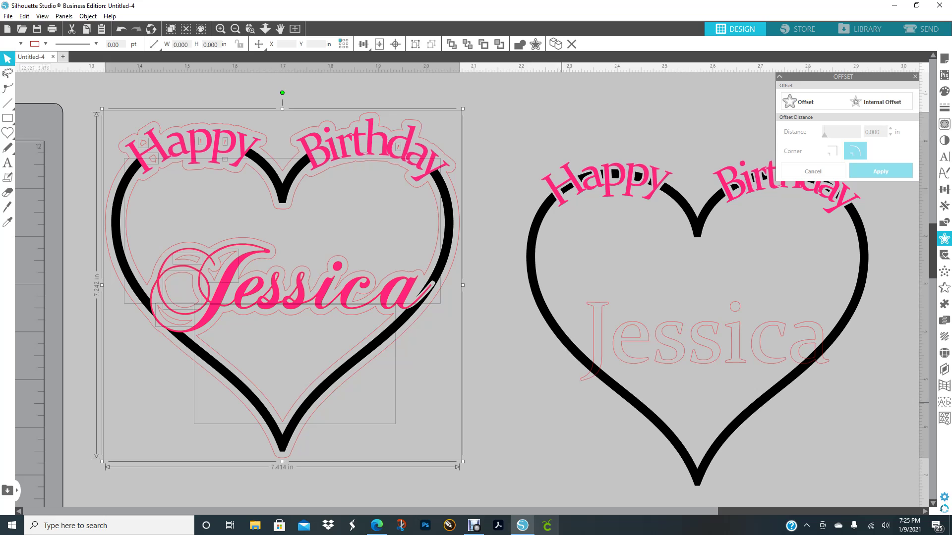
- Delete the small leftover offset pieces inside and around the loops of the script name's initial
{"action": "left_click", "coordinate": [171, 318]}
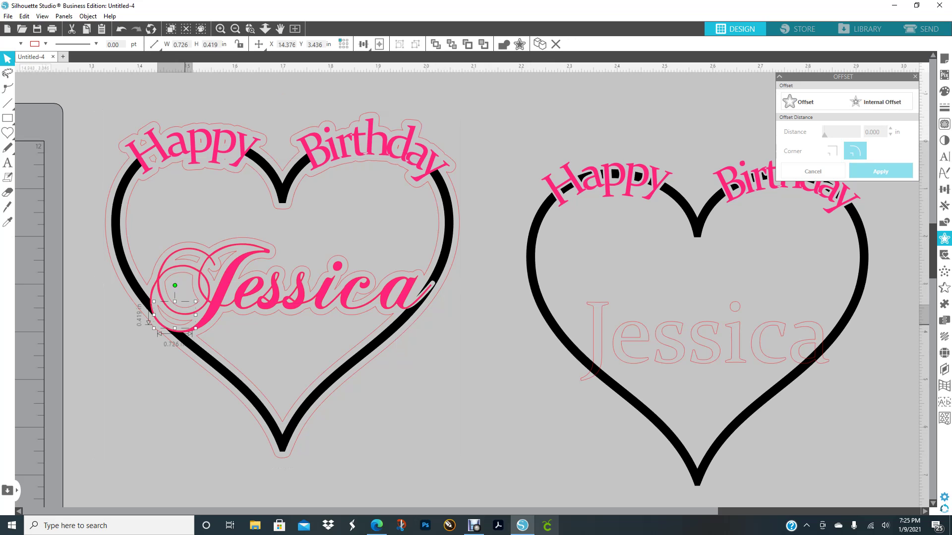
{"action": "key", "text": "Delete"}
{"action": "left_click", "coordinate": [192, 305]}
{"action": "key", "text": "Delete"}
{"action": "left_click", "coordinate": [186, 260]}
{"action": "key", "text": "Delete"}
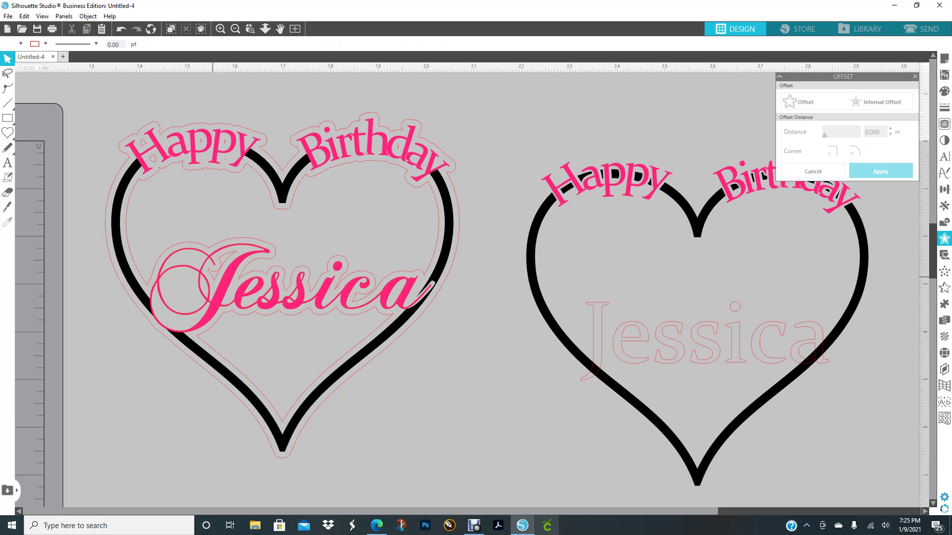
{"action": "left_click", "coordinate": [217, 273]}
{"action": "key", "text": "Delete"}
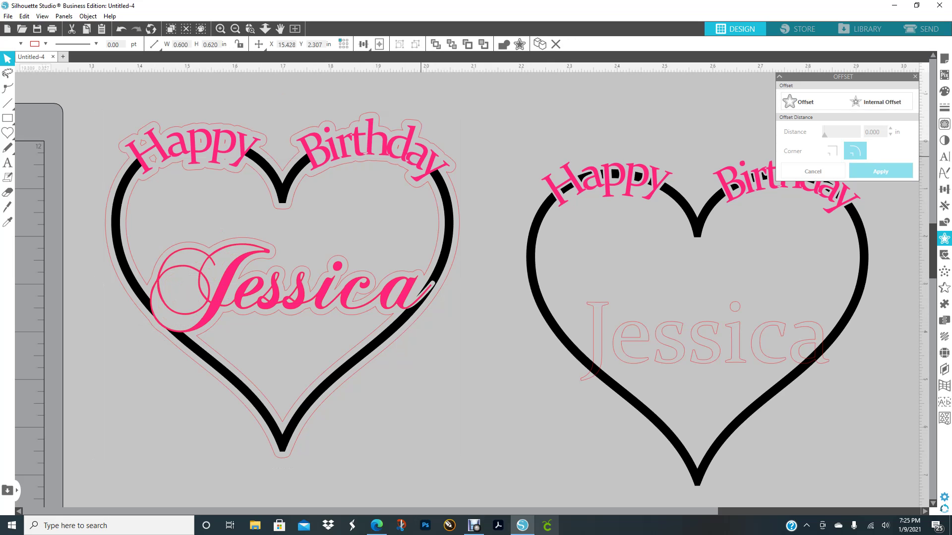
- Delete the small leftover offset pieces inside the Happy Birthday lettering
{"action": "left_click", "coordinate": [398, 149]}
{"action": "key", "text": "Delete"}
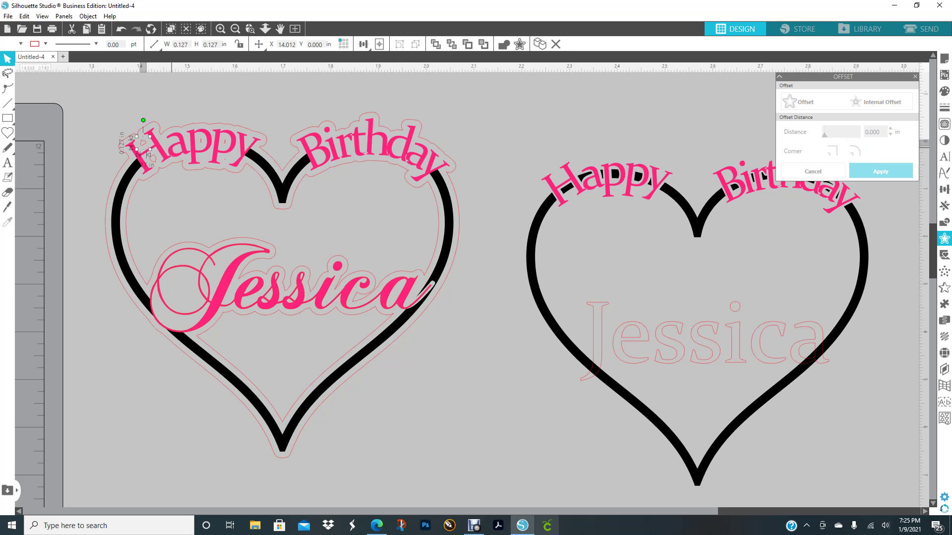
{"action": "left_click", "coordinate": [152, 158]}
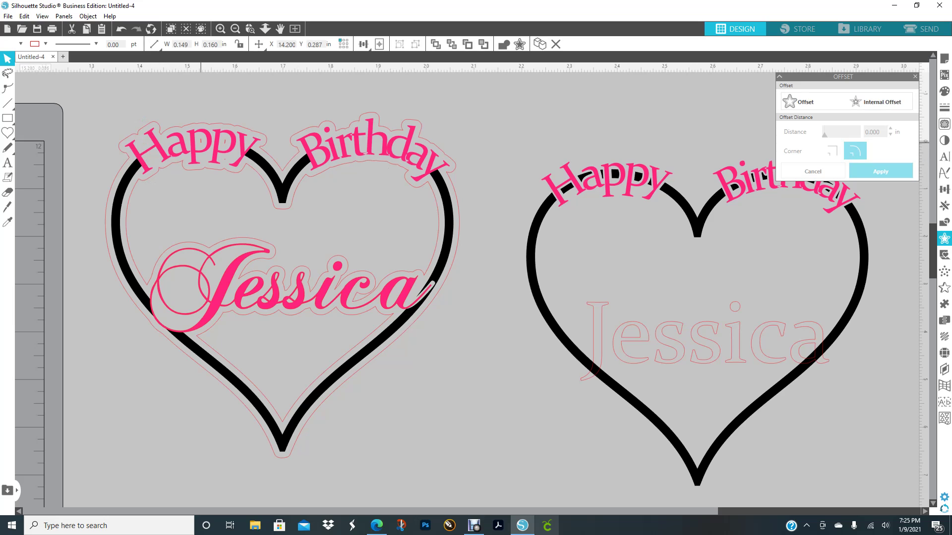
{"action": "key", "text": "Delete"}
{"action": "left_click", "coordinate": [202, 141]}
{"action": "key", "text": "Delete"}
{"action": "left_click", "coordinate": [225, 142]}
{"action": "key", "text": "Delete"}
{"action": "left_click", "coordinate": [225, 159]}
{"action": "key", "text": "Delete"}
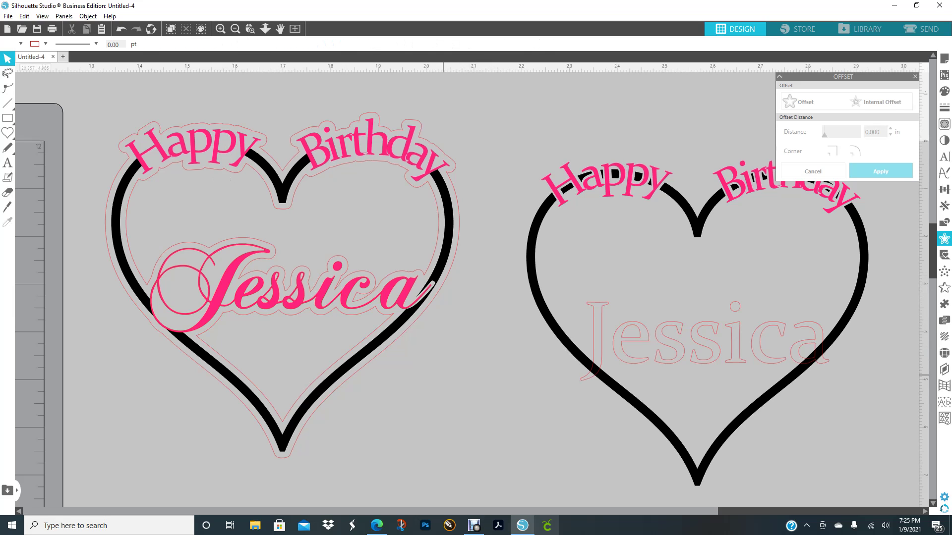
- Fill the outer offset outline of the script-name heart with solid white
{"action": "left_click", "coordinate": [282, 459]}
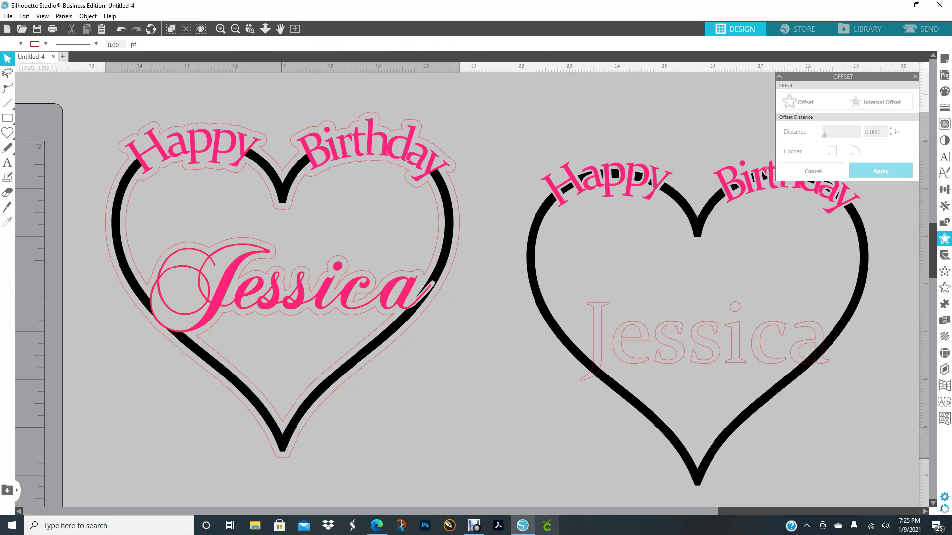
{"action": "left_click", "coordinate": [665, 372]}
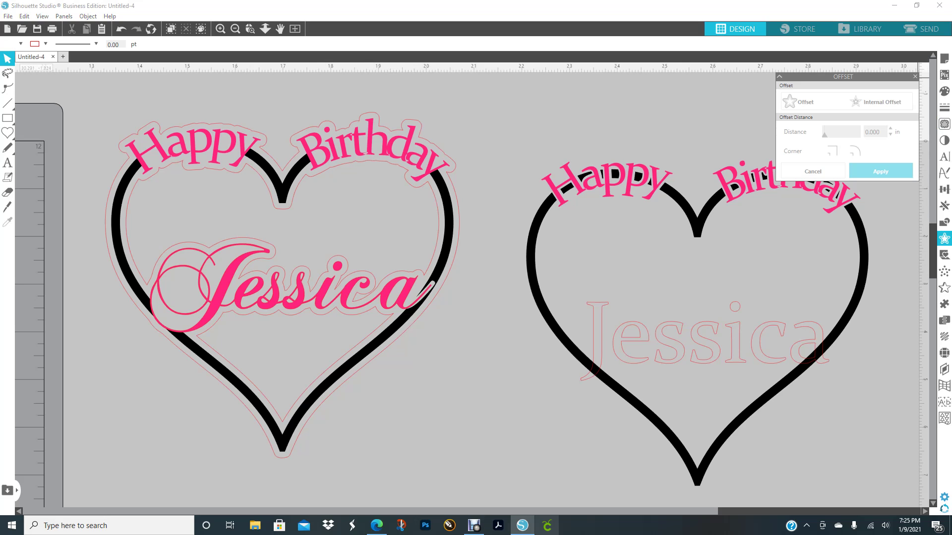
{"action": "left_click", "coordinate": [915, 77]}
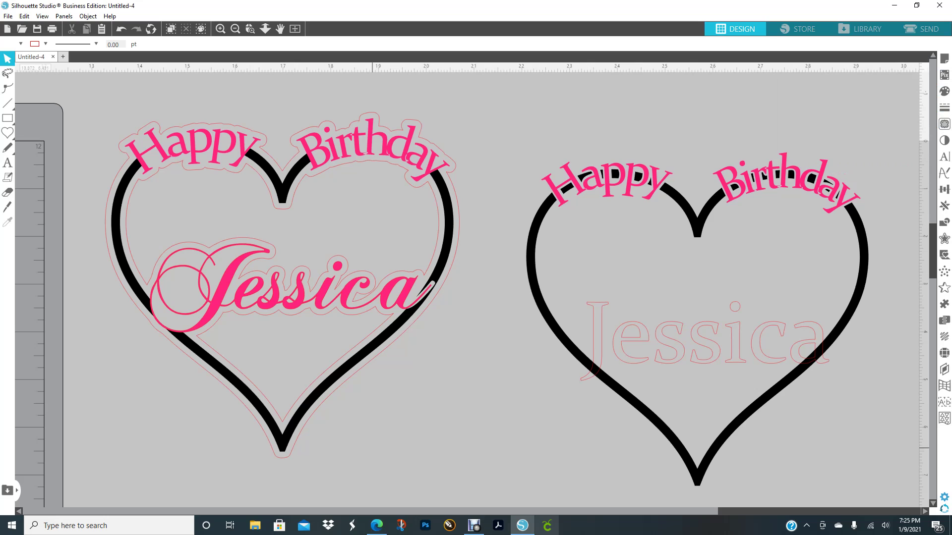
{"action": "left_click", "coordinate": [358, 372]}
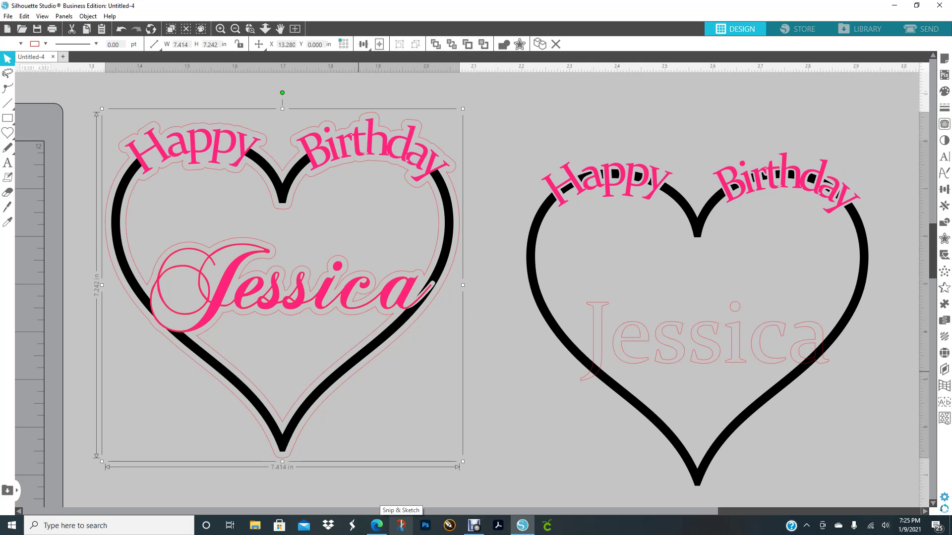
{"action": "left_click", "coordinate": [944, 91]}
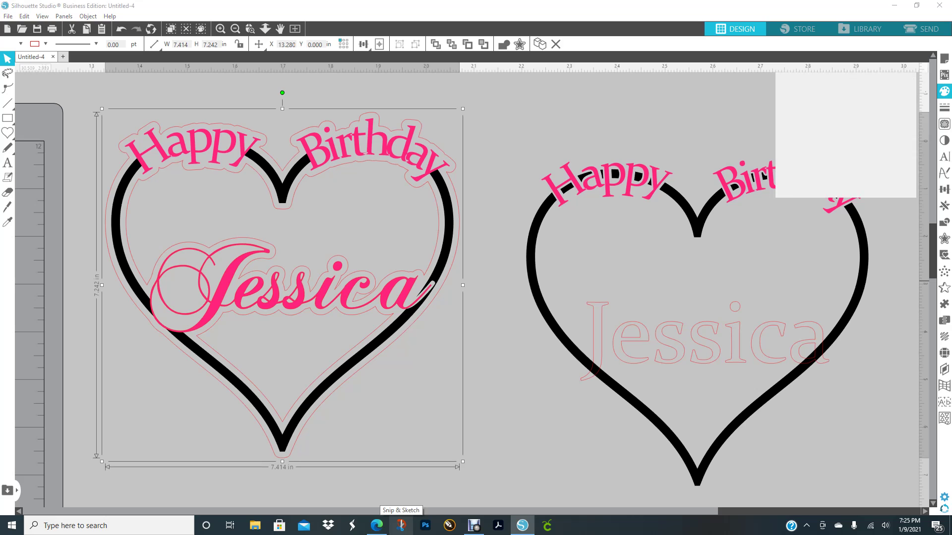
{"action": "left_click", "coordinate": [786, 116]}
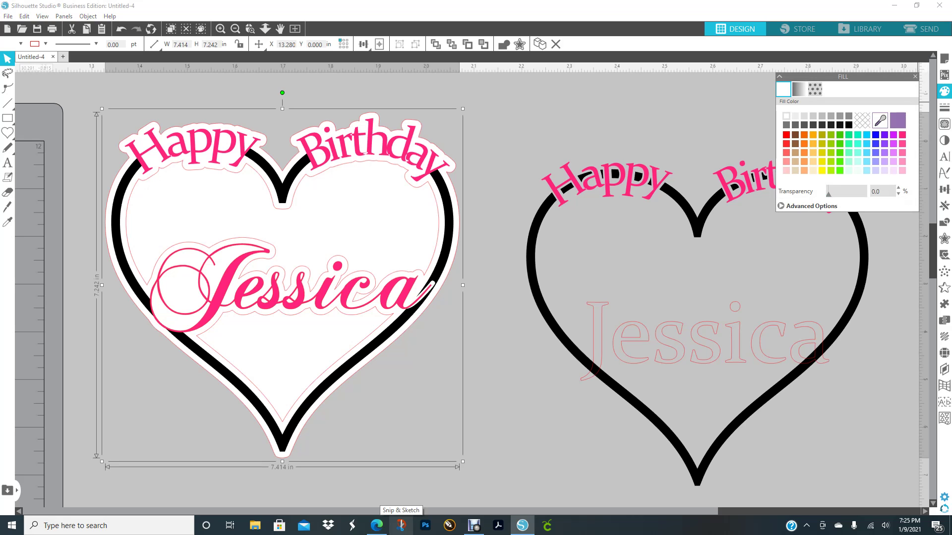
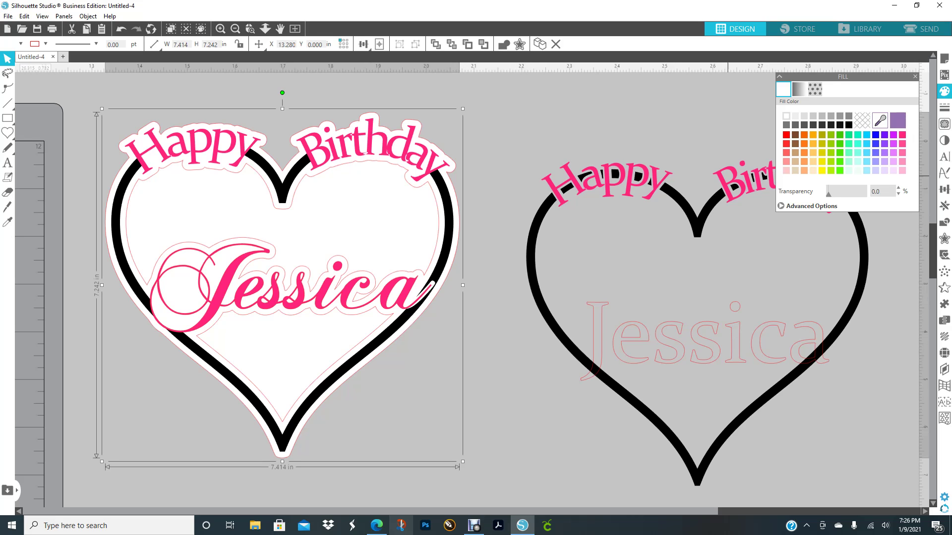
- Try removing the upper inner offset outline from the script-name heart, and undo the removal
{"action": "left_click", "coordinate": [663, 120]}
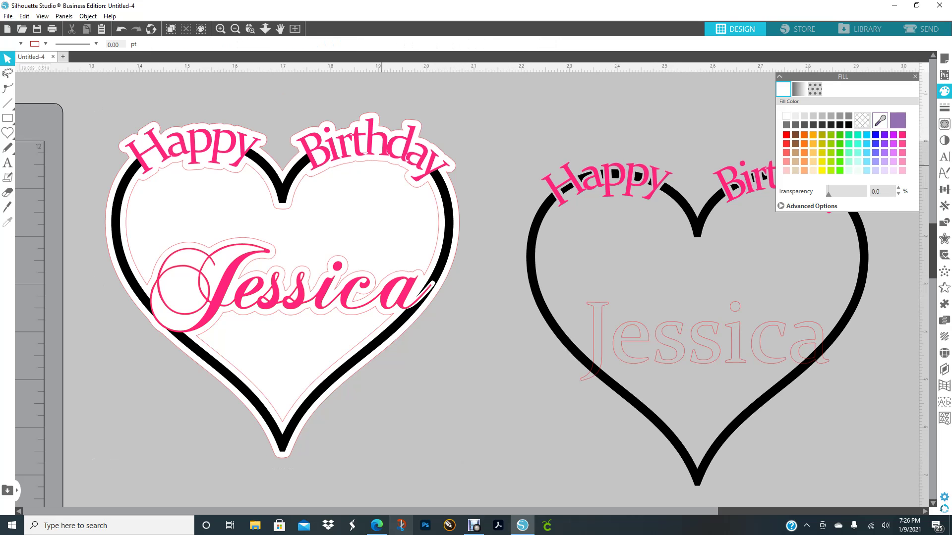
{"action": "left_click", "coordinate": [382, 162]}
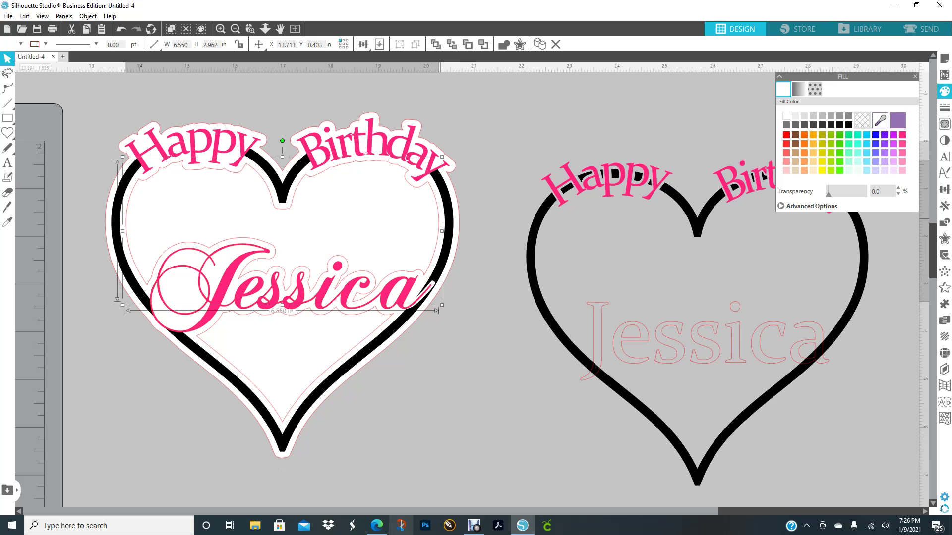
{"action": "key", "text": "Escape"}
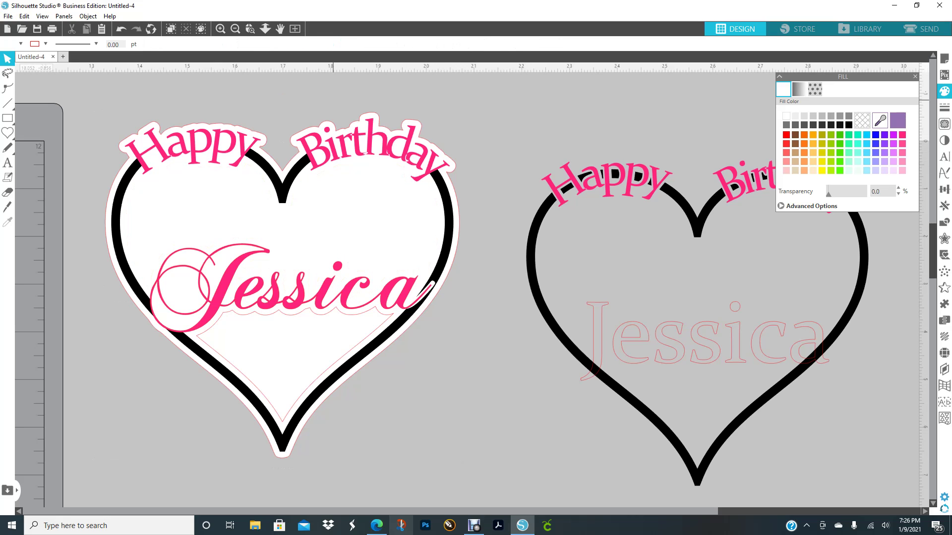
{"action": "left_click", "coordinate": [121, 29]}
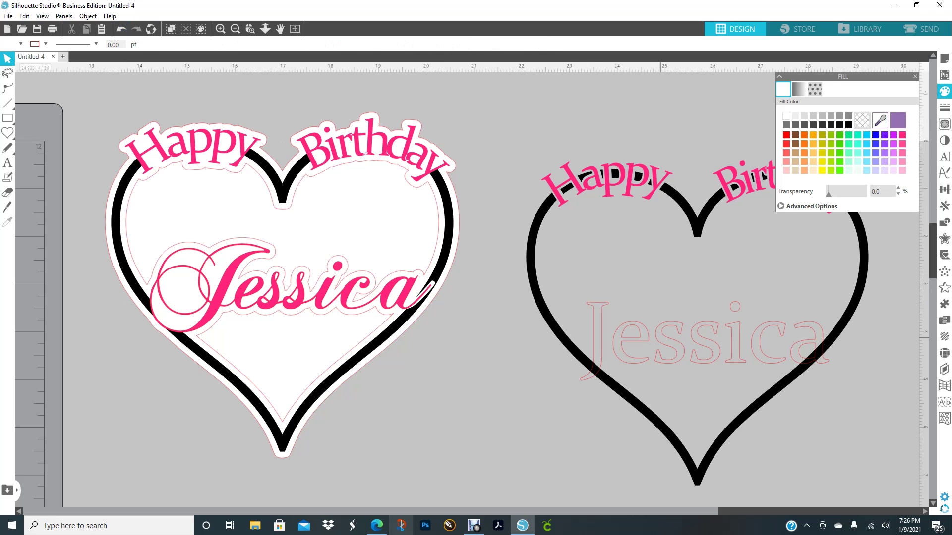
- Move the outlined serif name upward inside the second heart, and close the fill settings
{"action": "mouse_move", "coordinate": [617, 354]}
{"action": "left_mouse_down"}
{"action": "mouse_move", "coordinate": [623, 327]}
{"action": "mouse_move", "coordinate": [614, 318]}
{"action": "left_mouse_up"}
{"action": "left_click", "coordinate": [614, 319]}
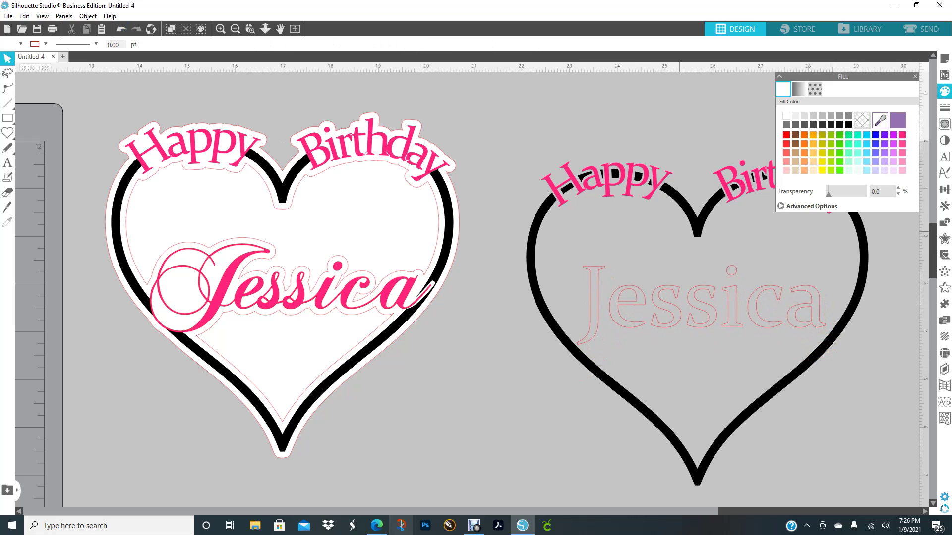
{"action": "left_click_drag", "start_coordinate": [603, 116], "coordinate": [754, 333]}
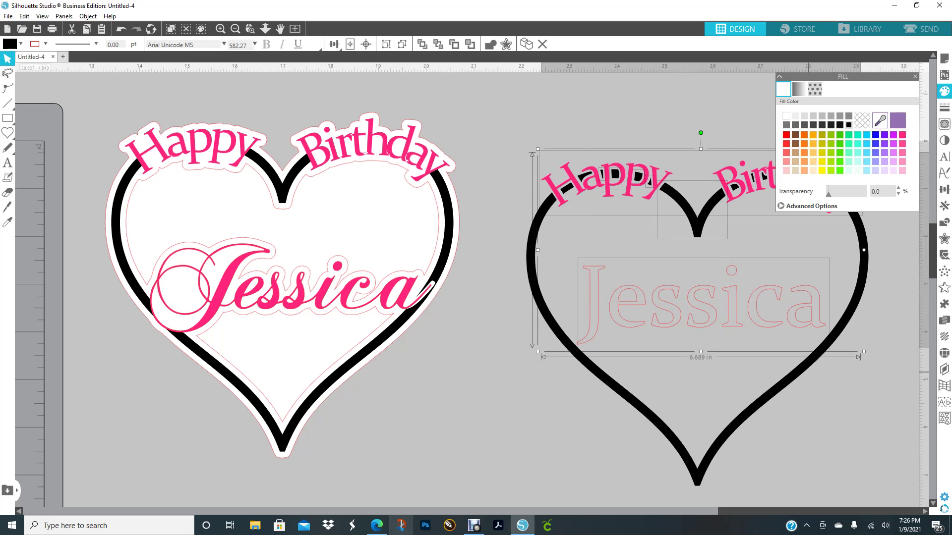
{"action": "left_click", "coordinate": [915, 77]}
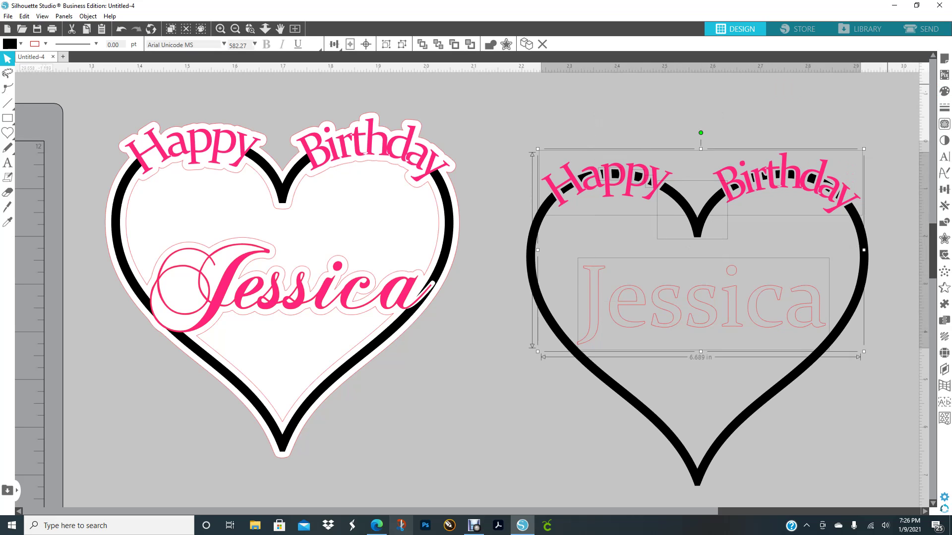
{"action": "left_click_drag", "start_coordinate": [726, 511], "coordinate": [688, 511]}
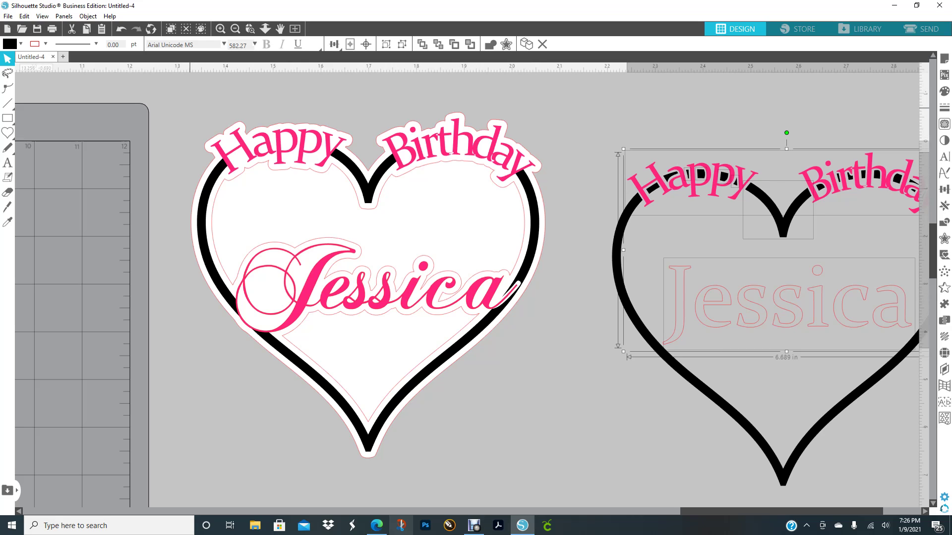
- Move the upper inner offset outline out of the script-name heart onto the cutting mat
{"action": "left_click_drag", "start_coordinate": [173, 108], "coordinate": [575, 470]}
{"action": "left_click", "coordinate": [578, 339]}
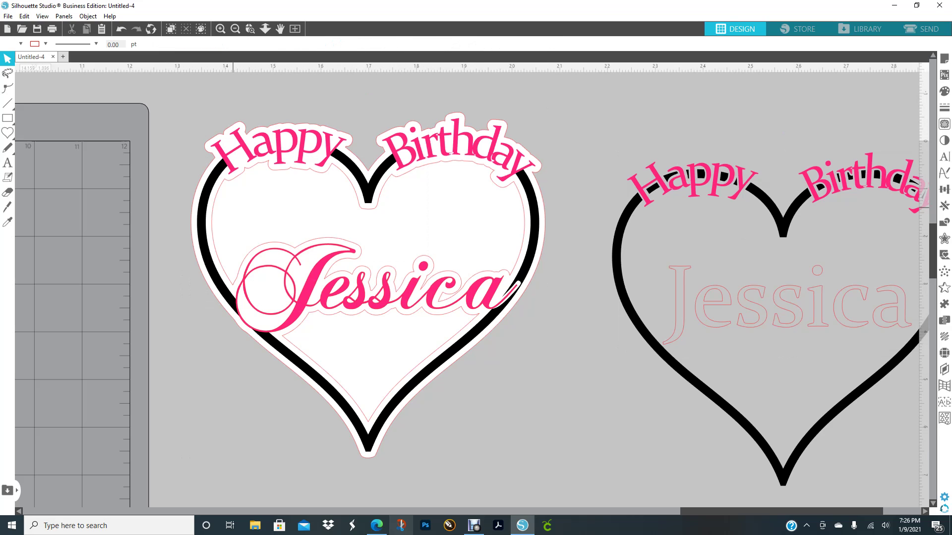
{"action": "left_click_drag", "start_coordinate": [374, 208], "coordinate": [5, 276]}
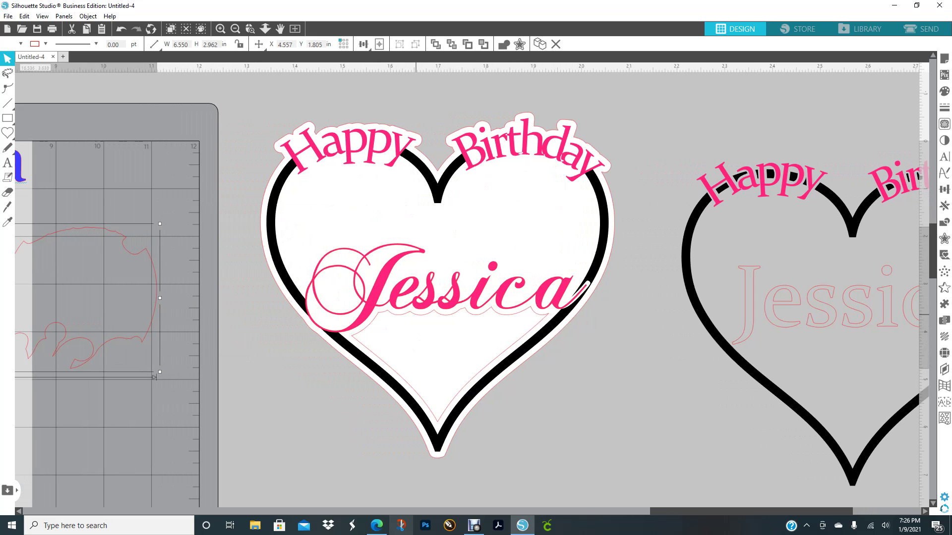
- Undo the accidental move of the white backing, and move the lower inner offset outline out below the heart
{"action": "left_click", "coordinate": [416, 315]}
{"action": "left_click_drag", "start_coordinate": [416, 314], "coordinate": [266, 382]}
{"action": "left_click", "coordinate": [237, 171]}
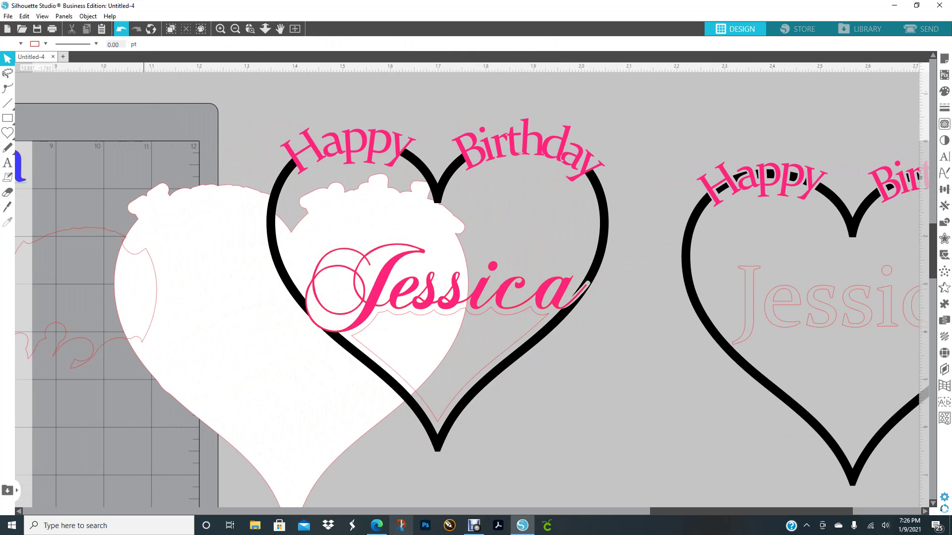
{"action": "left_click", "coordinate": [121, 29]}
{"action": "left_click", "coordinate": [452, 316]}
{"action": "left_click", "coordinate": [453, 314]}
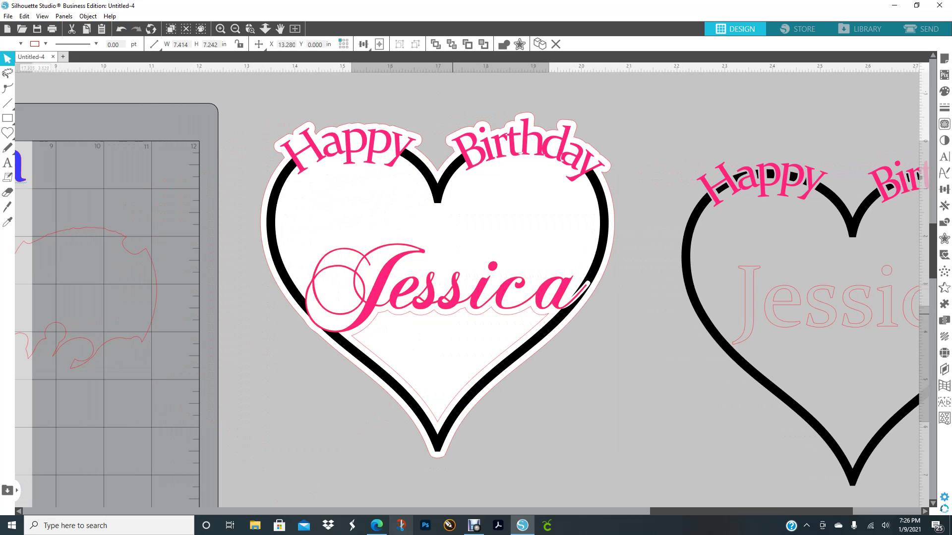
{"action": "left_click_drag", "start_coordinate": [502, 356], "coordinate": [736, 484]}
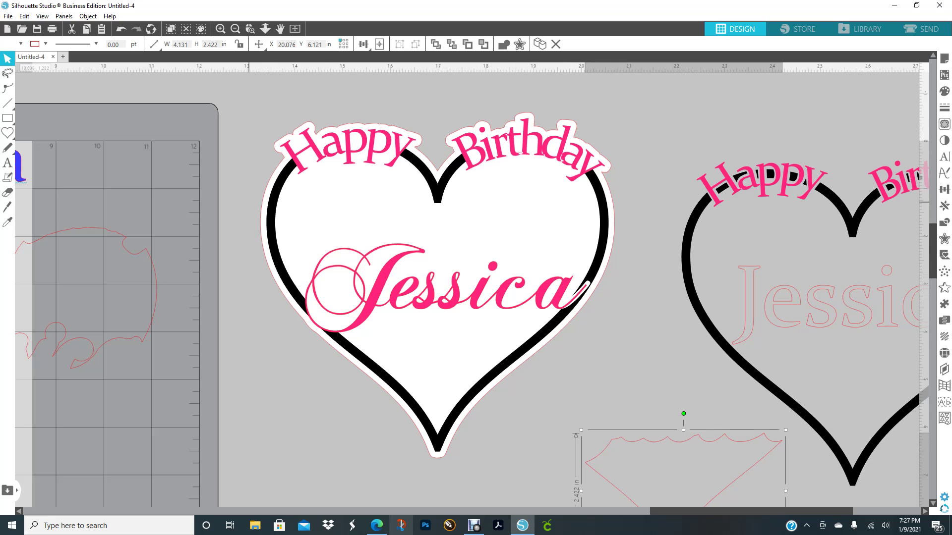
- Move the lower and upper inner offset outlines back into their places inside the script-name heart
{"action": "left_click_drag", "start_coordinate": [587, 435], "coordinate": [354, 307]}
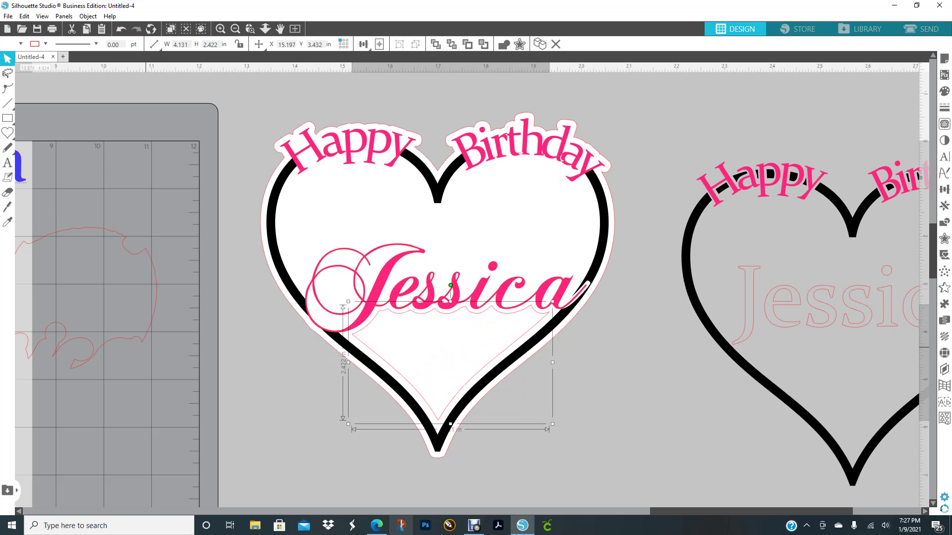
{"action": "mouse_move", "coordinate": [143, 337]}
{"action": "left_mouse_down"}
{"action": "mouse_move", "coordinate": [511, 255]}
{"action": "mouse_move", "coordinate": [596, 276]}
{"action": "mouse_move", "coordinate": [621, 267]}
{"action": "mouse_move", "coordinate": [580, 272]}
{"action": "left_mouse_up"}
{"action": "left_click", "coordinate": [479, 501]}
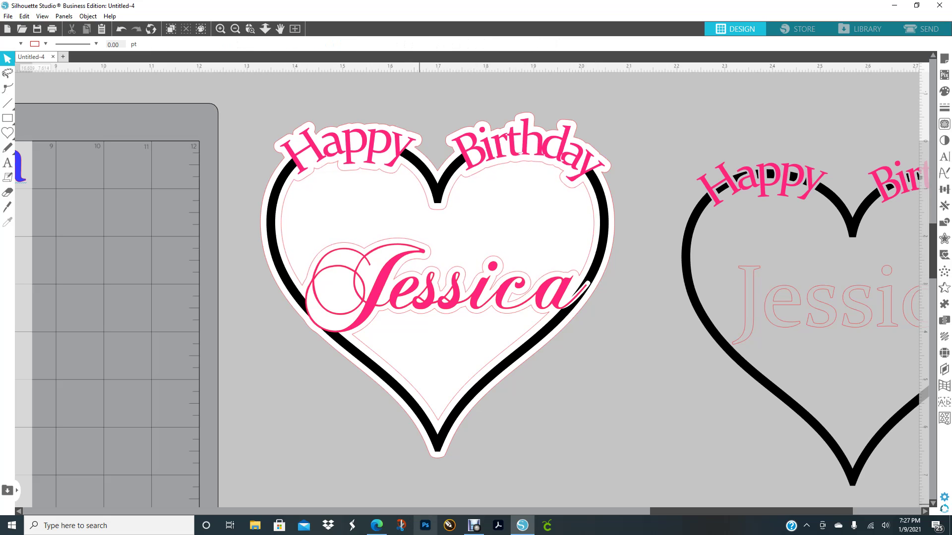
- Move the finished script-name heart with its white backing toward the cutting mat, and shift the serif-name heart into the freed space beside it
{"action": "left_click_drag", "start_coordinate": [676, 511], "coordinate": [744, 511]}
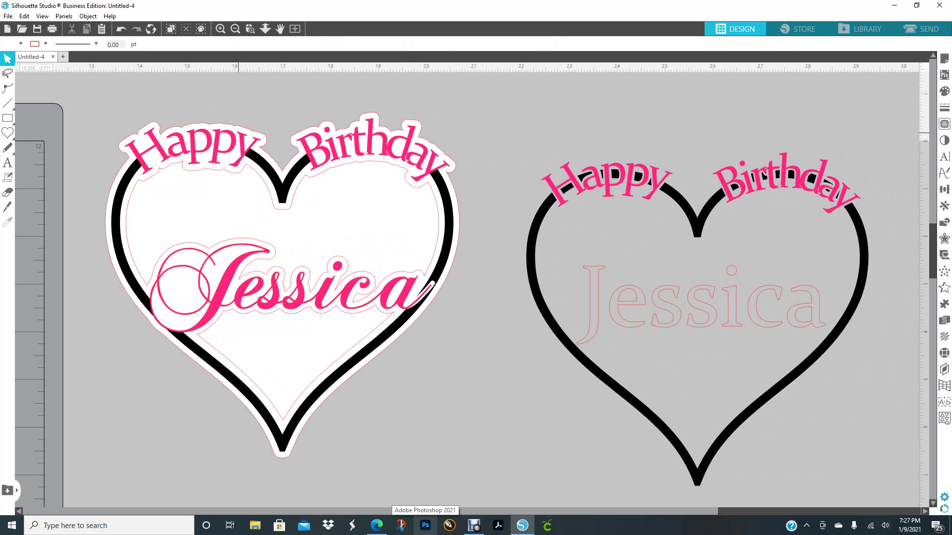
{"action": "left_click_drag", "start_coordinate": [113, 111], "coordinate": [432, 399]}
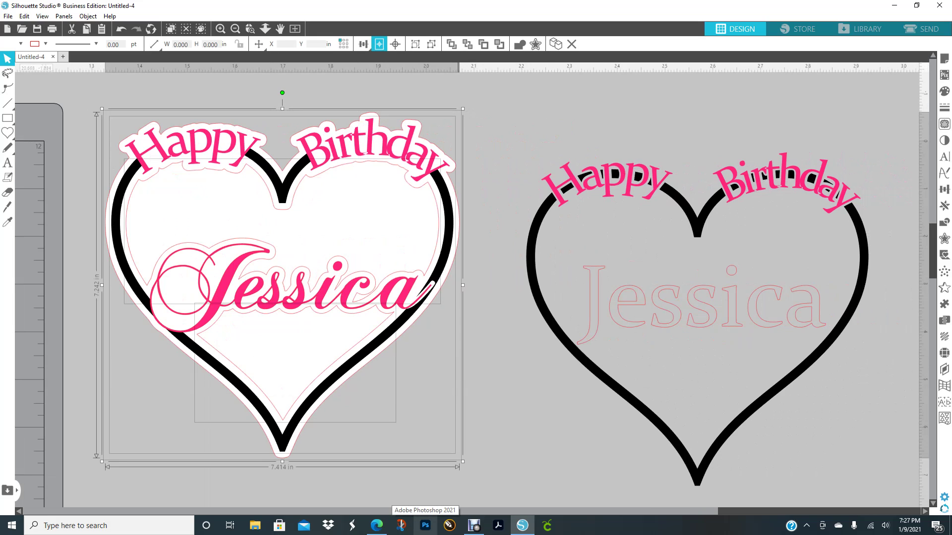
{"action": "left_click_drag", "start_coordinate": [420, 172], "coordinate": [5, 219]}
{"action": "left_click_drag", "start_coordinate": [620, 119], "coordinate": [846, 363]}
{"action": "left_click_drag", "start_coordinate": [839, 318], "coordinate": [472, 283]}
{"action": "left_click", "coordinate": [640, 312]}
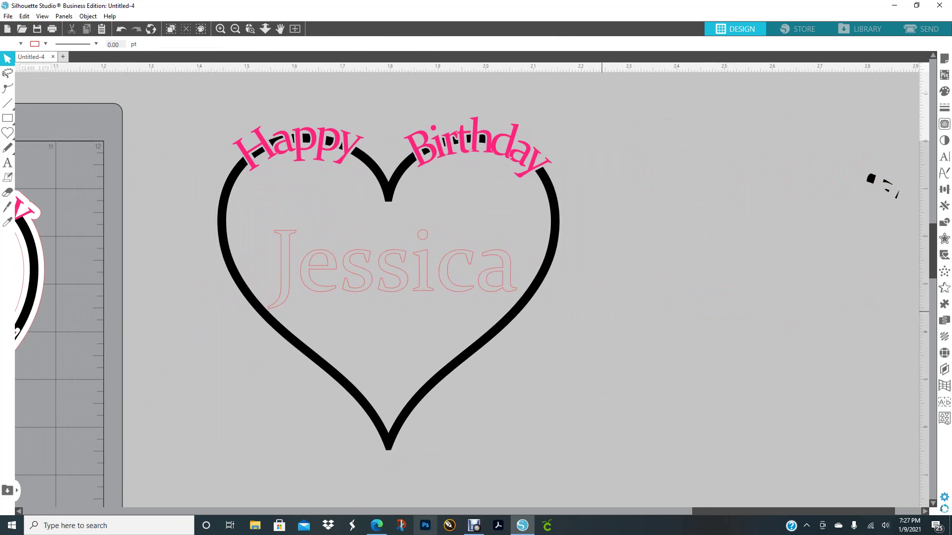
- Enlarge the outlined serif name to about 6.26 in wide inside the heart, and delete the stray black fragments beside the design
{"action": "left_click", "coordinate": [459, 291]}
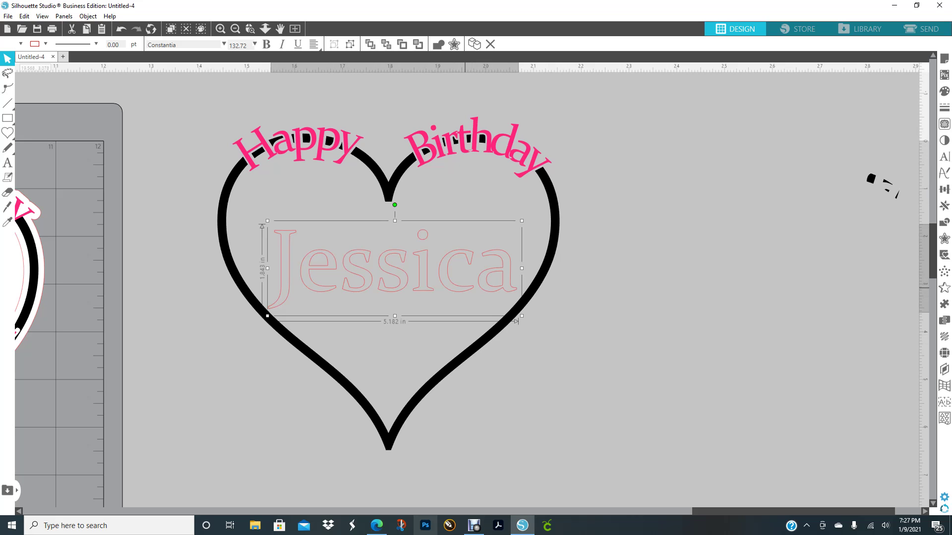
{"action": "left_click_drag", "start_coordinate": [448, 289], "coordinate": [420, 270]}
{"action": "left_click_drag", "start_coordinate": [493, 296], "coordinate": [547, 295]}
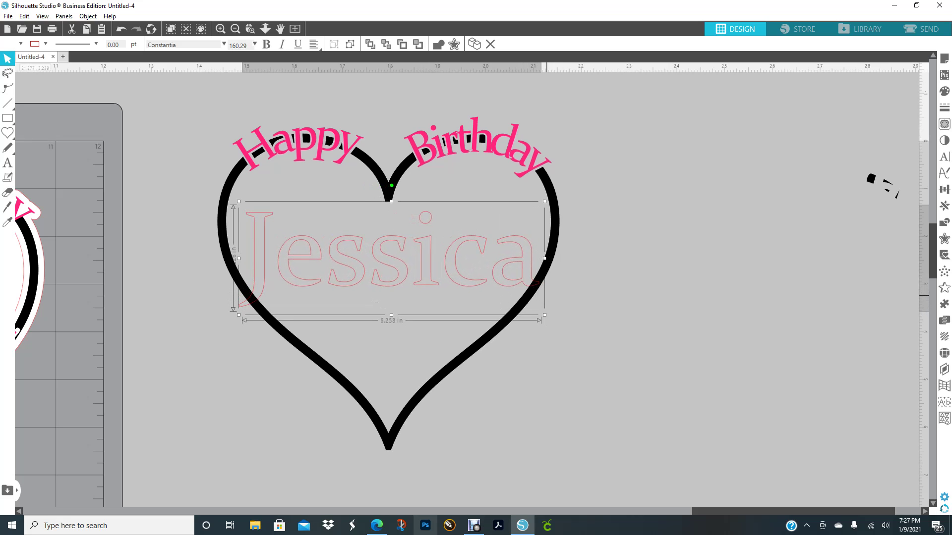
{"action": "left_click_drag", "start_coordinate": [829, 141], "coordinate": [914, 217]}
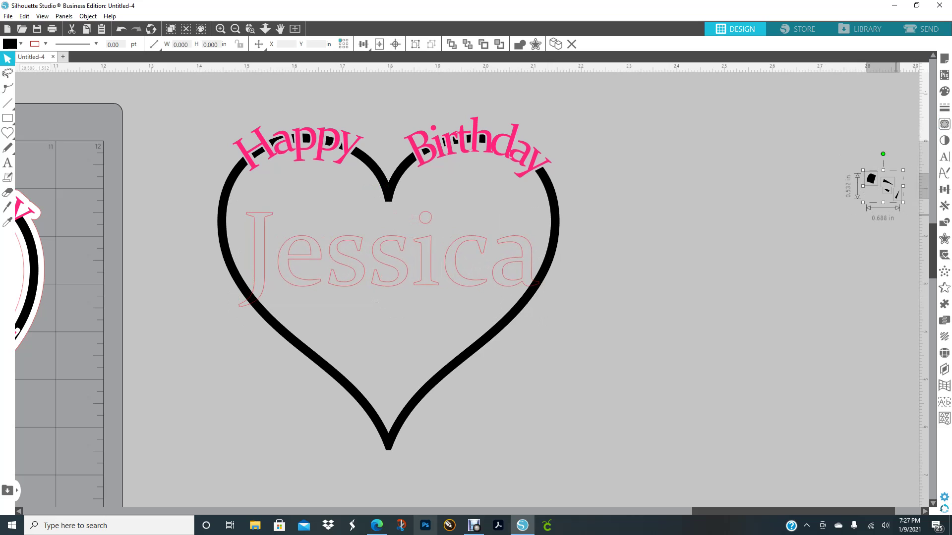
{"action": "key", "text": "Delete"}
- Move the outlined name higher in the heart, and attach its text to the heart's outer edge so it curves along the lower right side
{"action": "left_click_drag", "start_coordinate": [258, 296], "coordinate": [260, 254]}
{"action": "left_click_drag", "start_coordinate": [349, 217], "coordinate": [348, 220]}
{"action": "left_click_drag", "start_coordinate": [258, 256], "coordinate": [256, 269]}
{"action": "left_click", "coordinate": [380, 269]}
{"action": "left_click", "coordinate": [425, 259]}
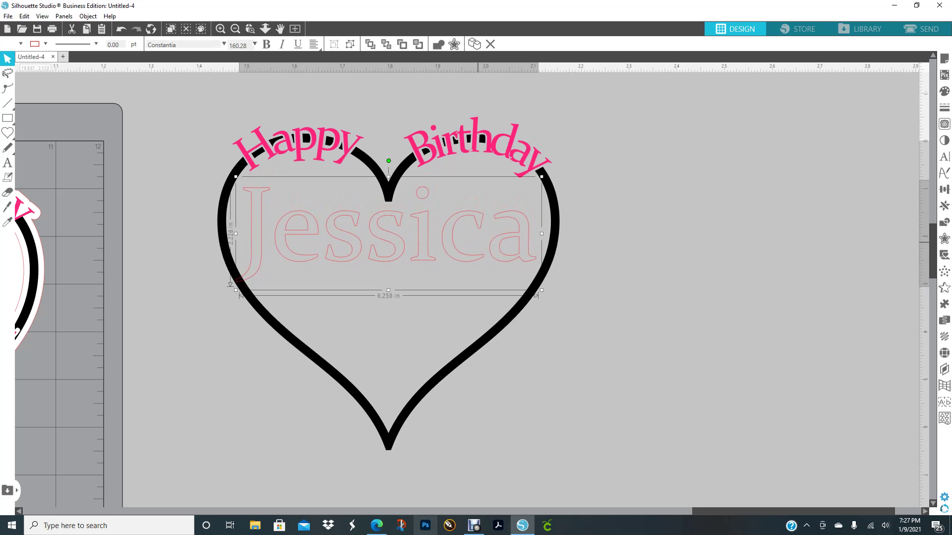
{"action": "double_click", "coordinate": [435, 260]}
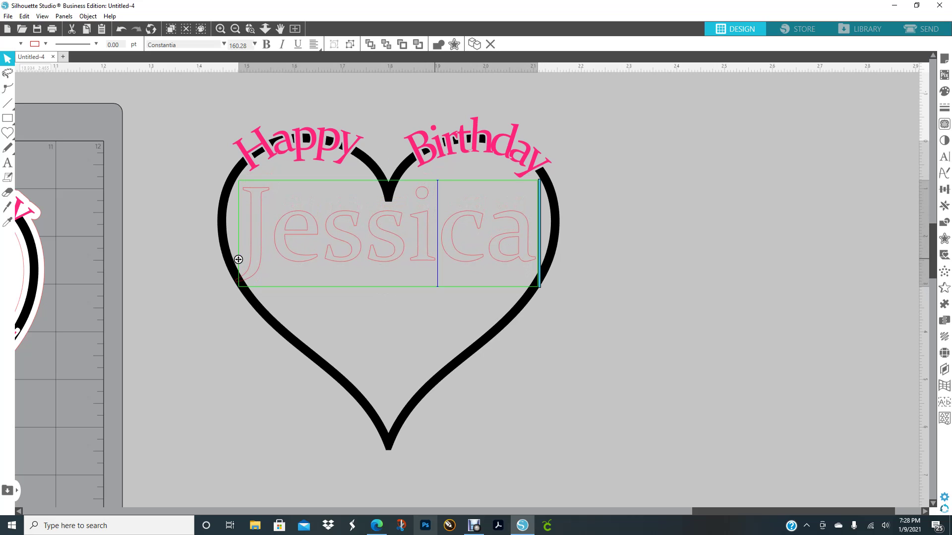
{"action": "left_click_drag", "start_coordinate": [239, 260], "coordinate": [553, 185]}
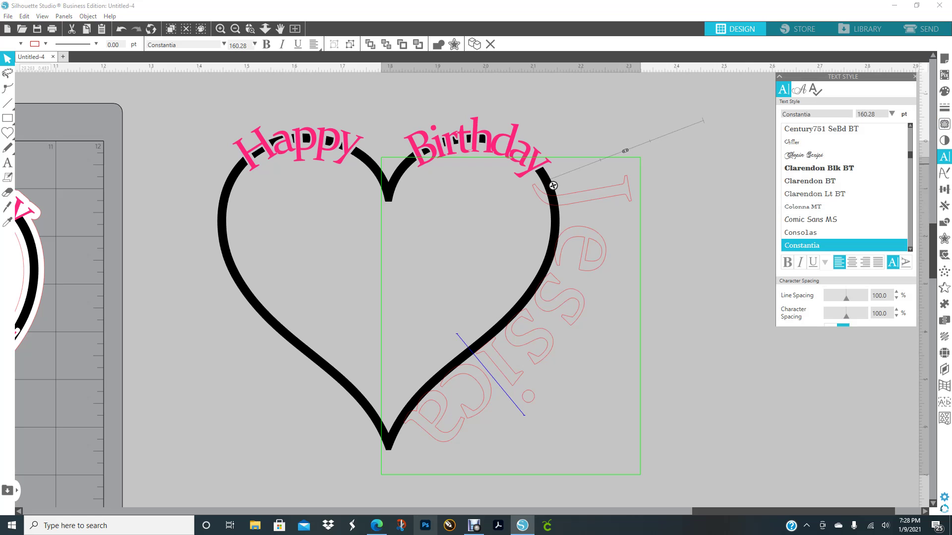
- Set the curved name's character spacing to 90%
{"action": "left_click", "coordinate": [897, 316]}
{"action": "left_click", "coordinate": [896, 316]}
{"action": "left_click", "coordinate": [896, 316]}
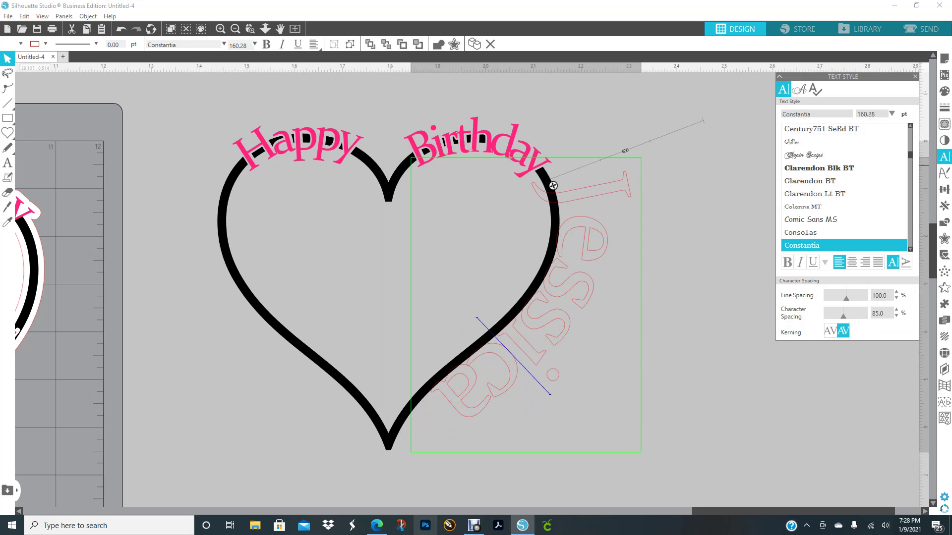
{"action": "key", "text": "Down"}
{"action": "key", "text": "Down"}
{"action": "key", "text": "Down"}
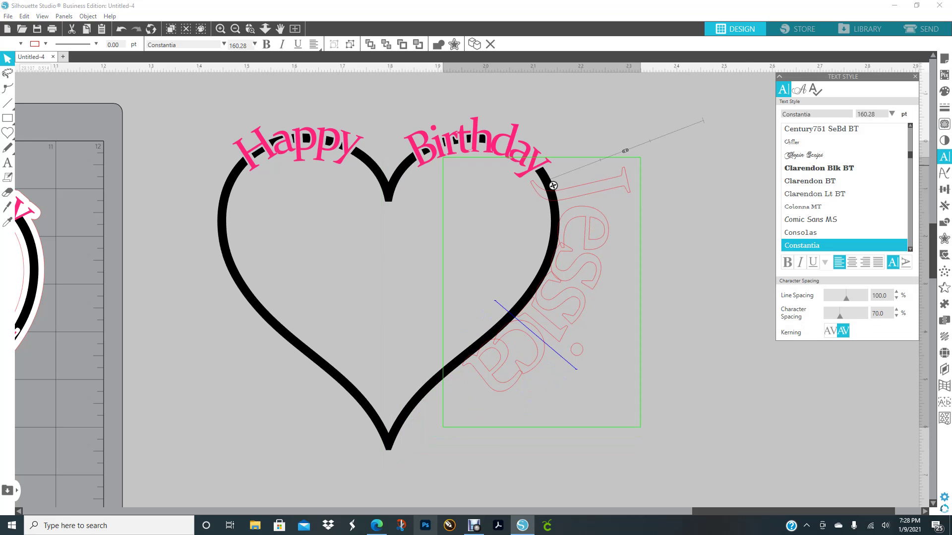
{"action": "key", "text": "Down"}
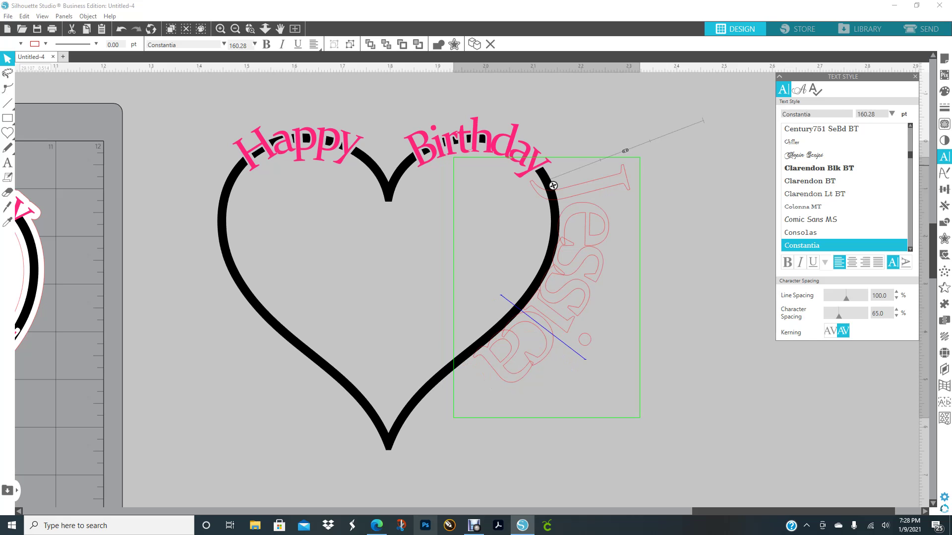
{"action": "key", "text": "Down"}
{"action": "key", "text": "Up"}
{"action": "key", "text": "Up"}
{"action": "key", "text": "Up"}
{"action": "key", "text": "Up"}
{"action": "key", "text": "Up"}
{"action": "key", "text": "Up"}
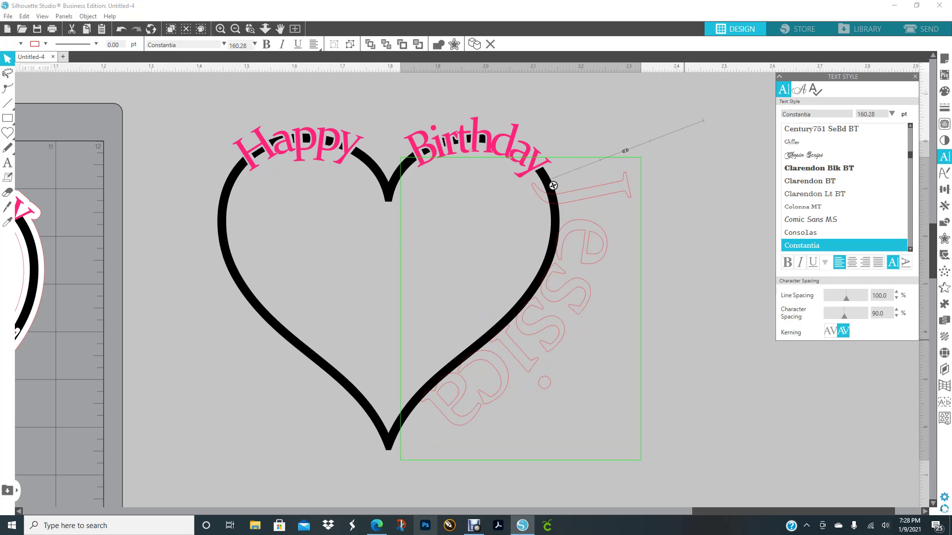
{"action": "left_click", "coordinate": [678, 304]}
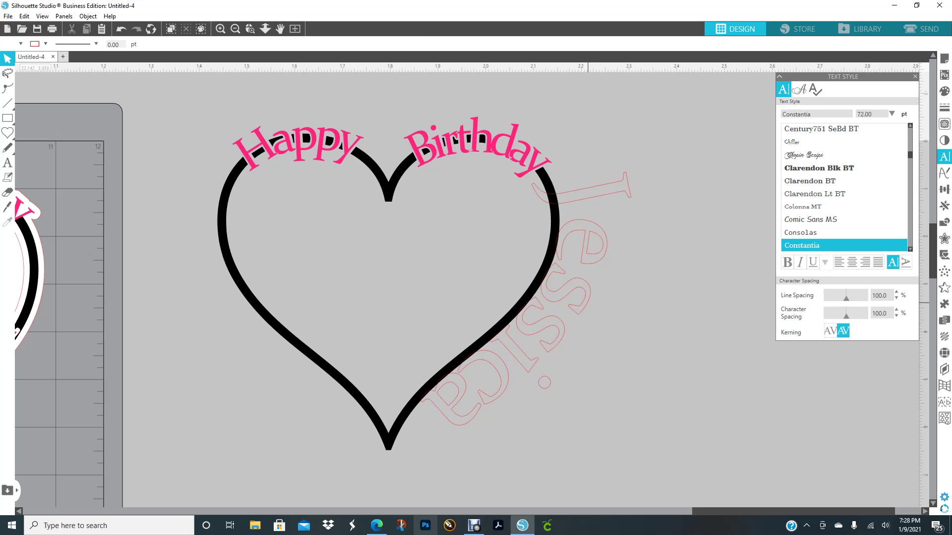
- Convert the curved name to a path and release its compound path into separate letters
{"action": "left_click", "coordinate": [588, 299]}
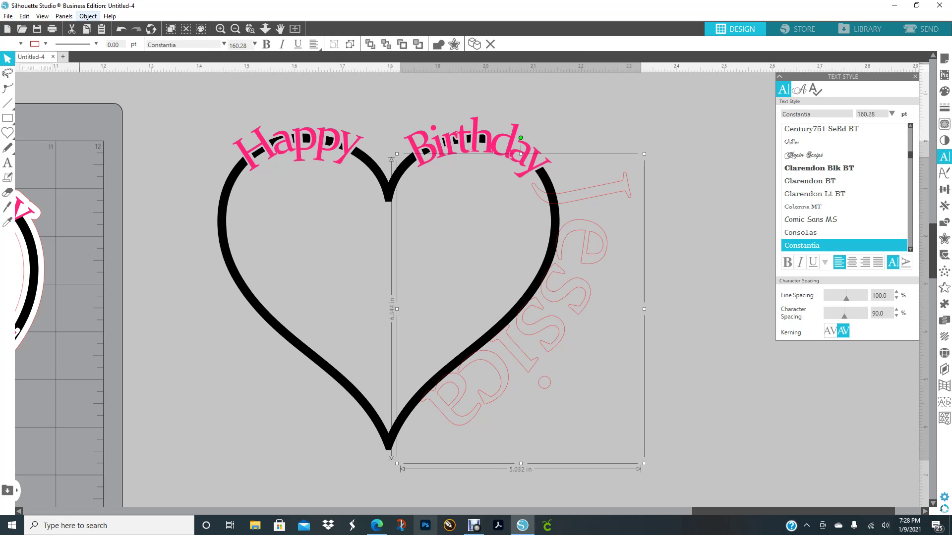
{"action": "left_click", "coordinate": [88, 16]}
{"action": "left_click", "coordinate": [123, 132]}
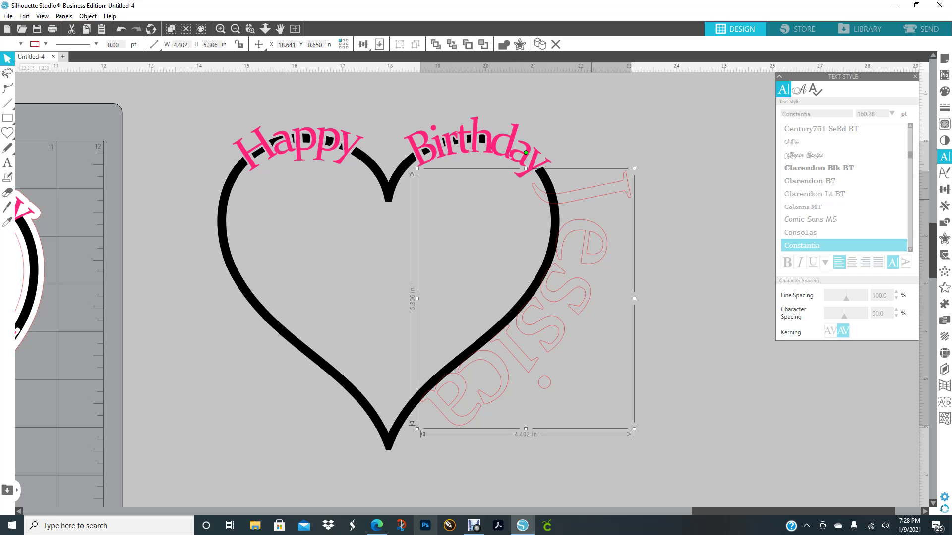
{"action": "left_click", "coordinate": [87, 15]}
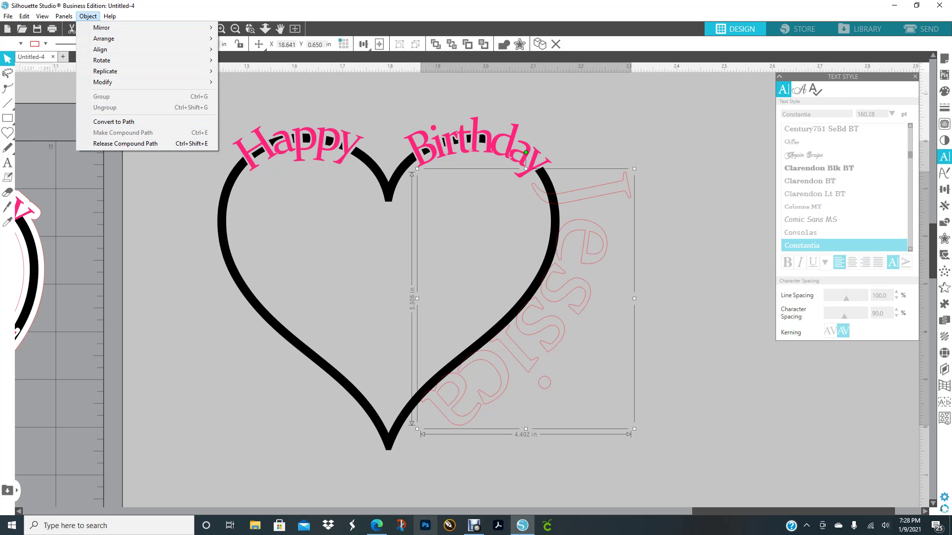
{"action": "left_click", "coordinate": [125, 143]}
{"action": "left_click", "coordinate": [644, 205]}
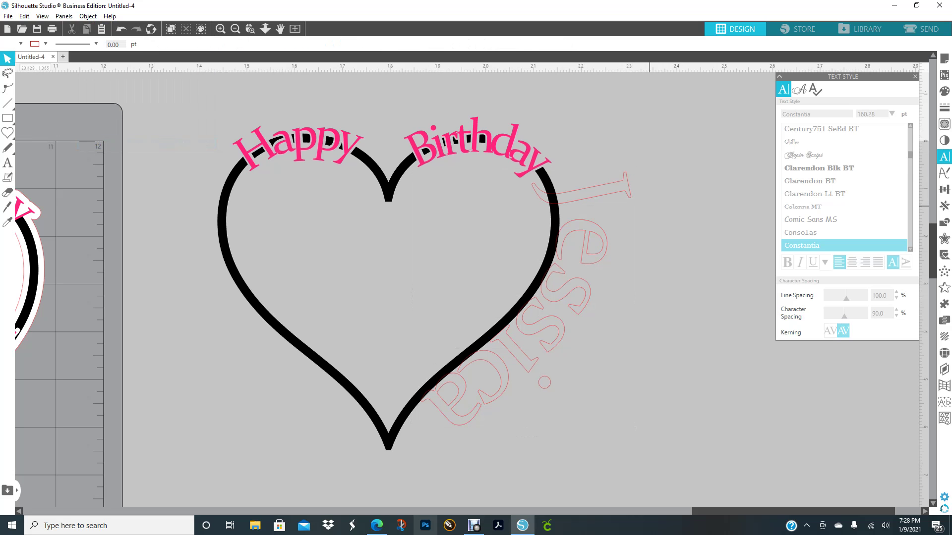
- Move the name's first letter down closer to the second, and group all the letter outlines together with the dot of the i
{"action": "left_click_drag", "start_coordinate": [629, 197], "coordinate": [629, 207]}
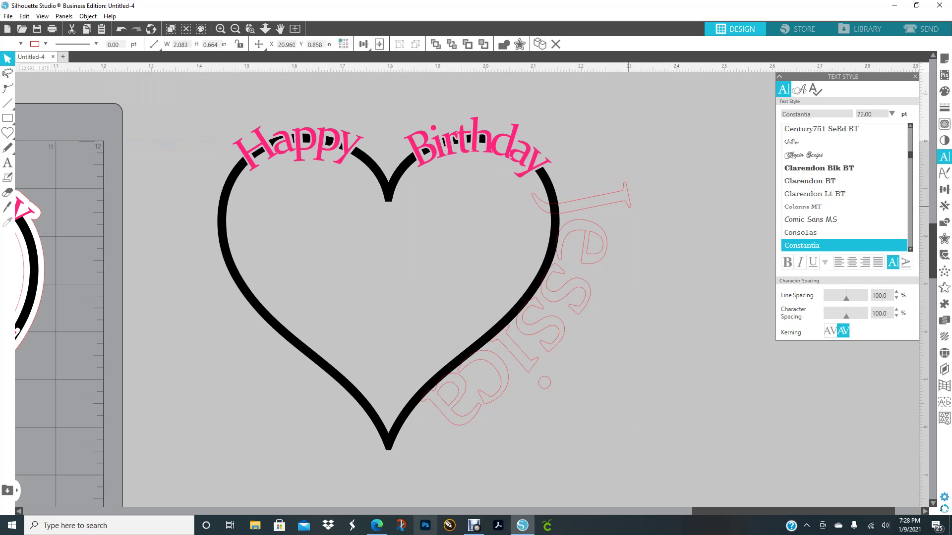
{"action": "left_click", "coordinate": [613, 293]}
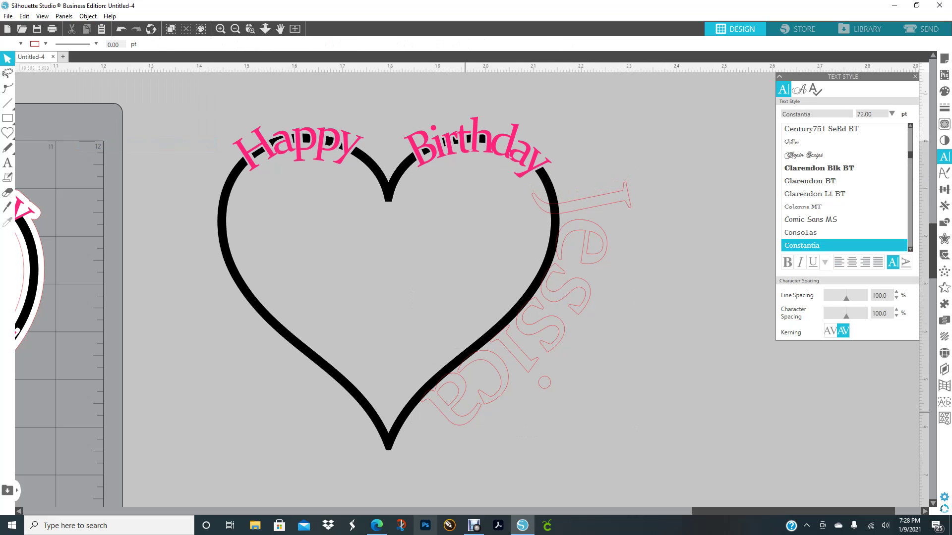
{"action": "left_click", "coordinate": [471, 420]}
{"action": "left_click", "coordinate": [495, 401], "text": "shift"}
{"action": "left_click", "coordinate": [534, 365], "text": "shift"}
{"action": "left_click", "coordinate": [550, 385], "text": "shift"}
{"action": "left_click", "coordinate": [564, 330], "text": "shift"}
{"action": "left_click", "coordinate": [590, 293], "text": "shift"}
{"action": "left_click", "coordinate": [600, 255], "text": "shift"}
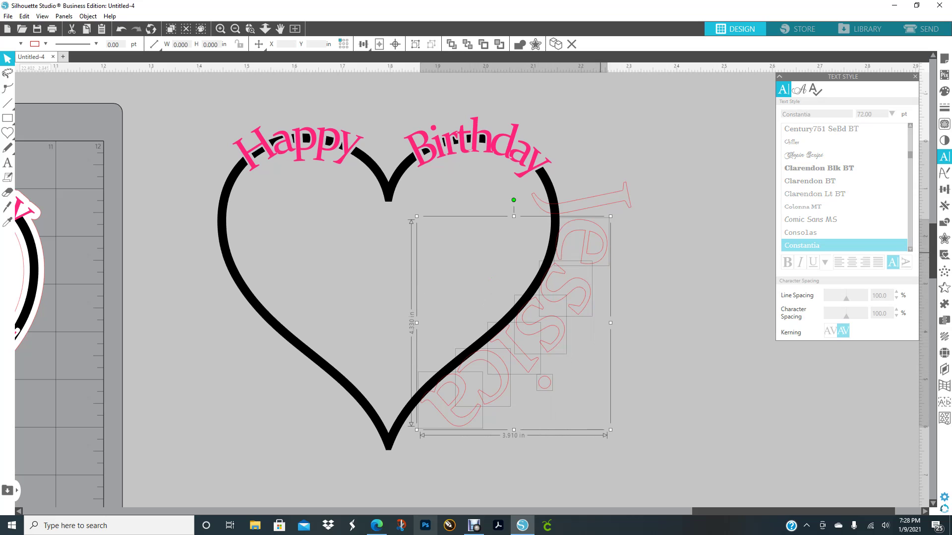
{"action": "left_click", "coordinate": [614, 194], "text": "shift"}
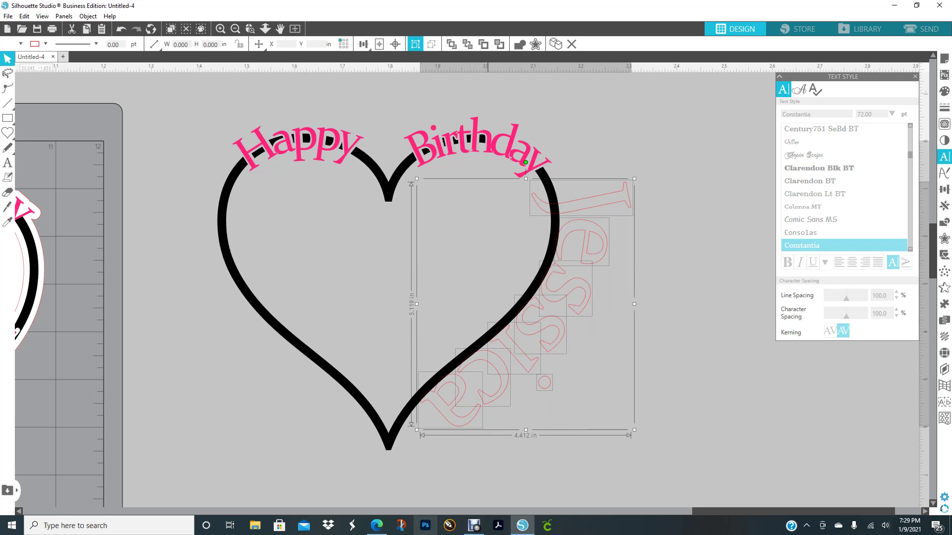
{"action": "right_click", "coordinate": [658, 170]}
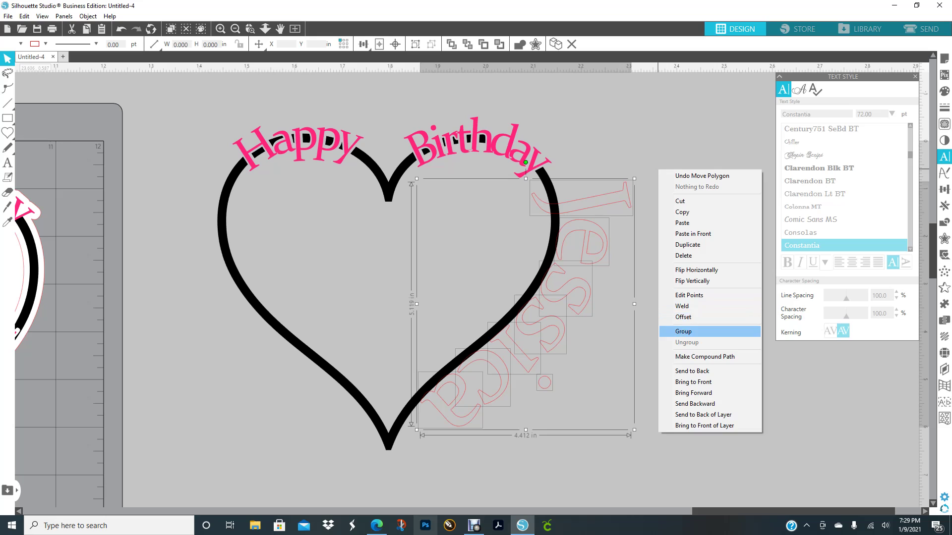
{"action": "left_click", "coordinate": [694, 332]}
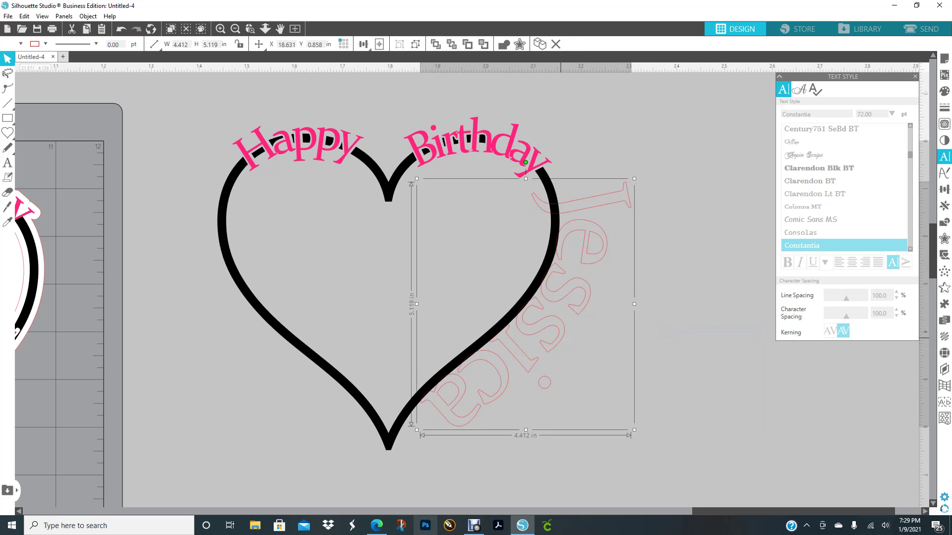
- Fill the grouped curved name with the purple custom colour
{"action": "left_click", "coordinate": [944, 91]}
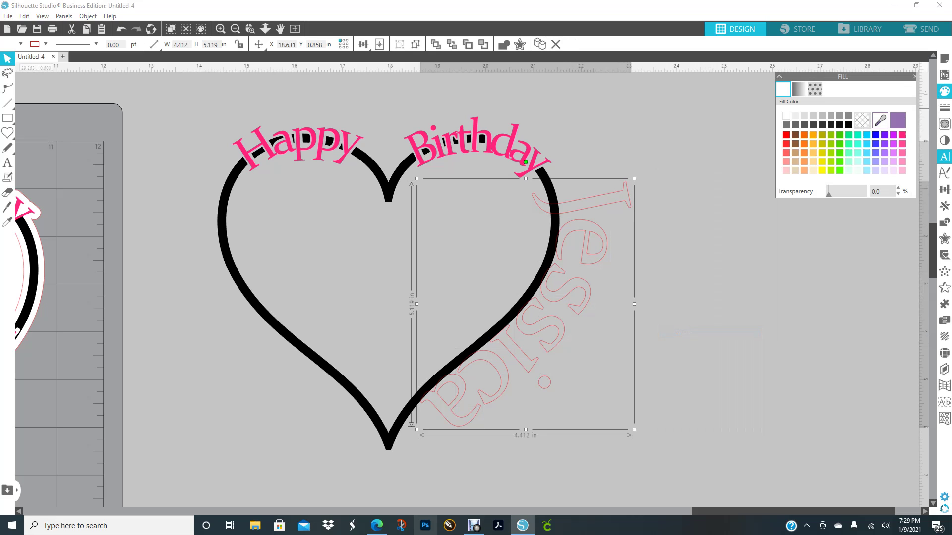
{"action": "left_click", "coordinate": [897, 120]}
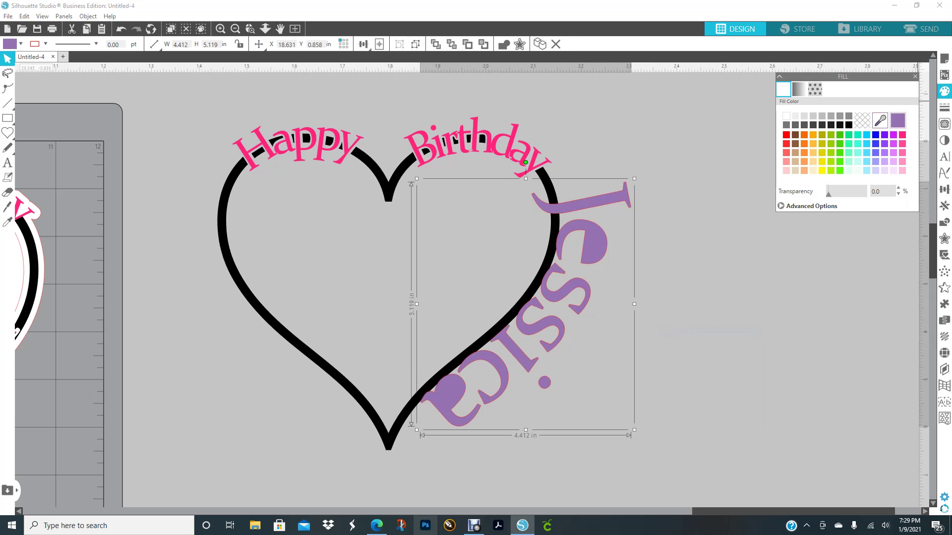
{"action": "left_click", "coordinate": [641, 226]}
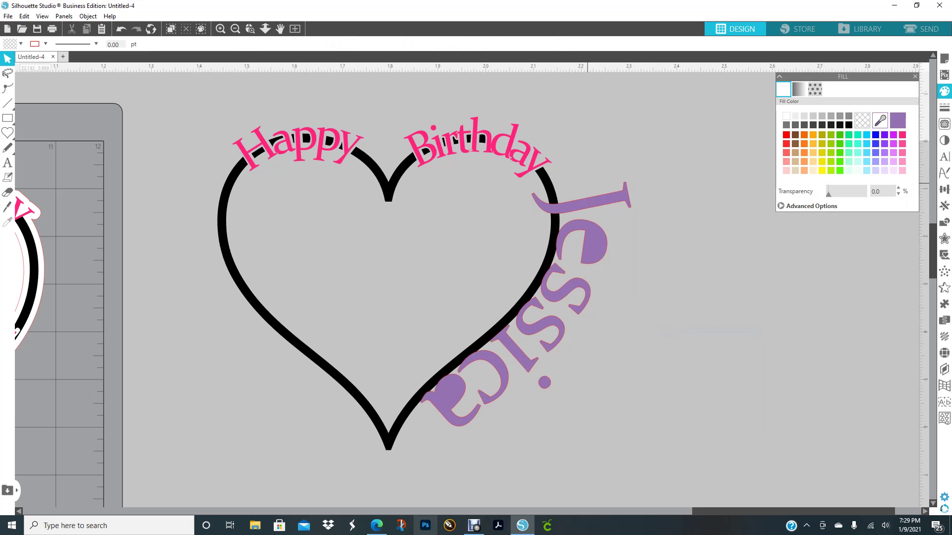
- Try to turn the purple name into a compound path, and box-select around the lower right side of the heart
{"action": "left_click", "coordinate": [587, 201]}
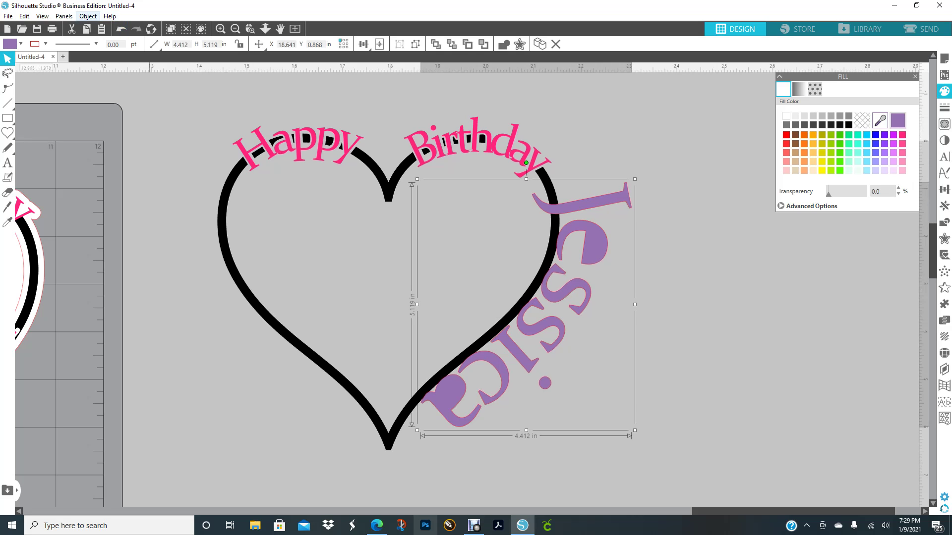
{"action": "left_click", "coordinate": [88, 16]}
{"action": "left_click", "coordinate": [117, 131]}
{"action": "left_click", "coordinate": [678, 272]}
{"action": "left_click_drag", "start_coordinate": [436, 455], "coordinate": [566, 323]}
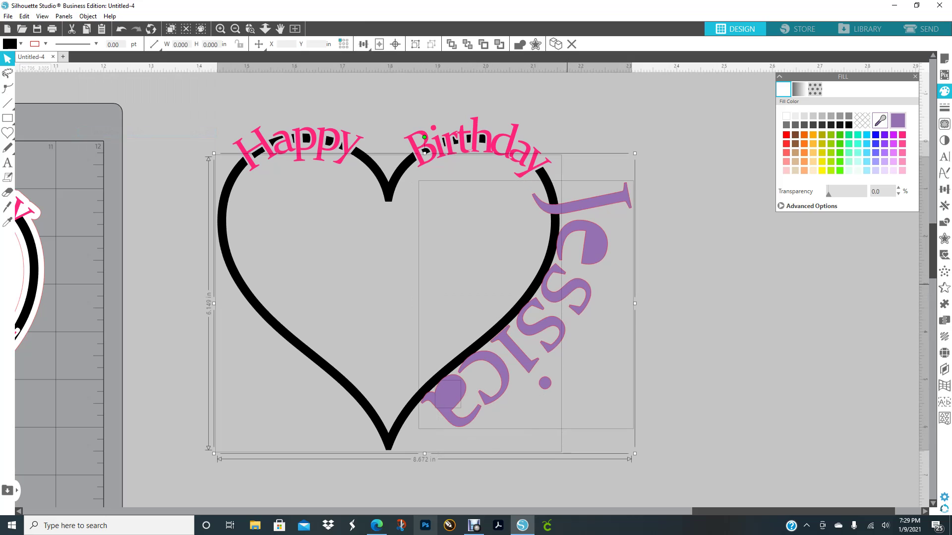
- Undo the purple name's move away from the heart, and try to select the inner shapes of the e and a
{"action": "left_click", "coordinate": [684, 167]}
{"action": "key", "text": "ctrl+z"}
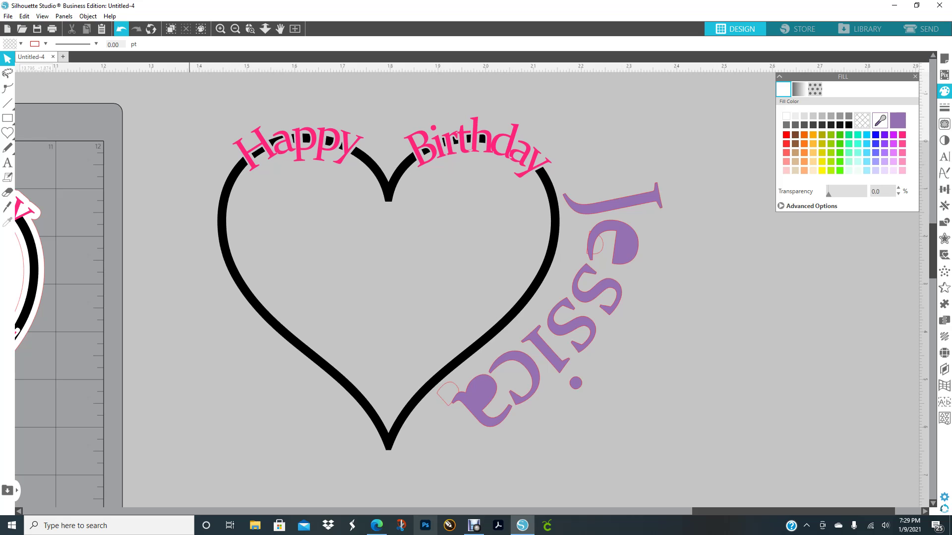
{"action": "left_click", "coordinate": [122, 28]}
{"action": "left_click_drag", "start_coordinate": [583, 169], "coordinate": [509, 469]}
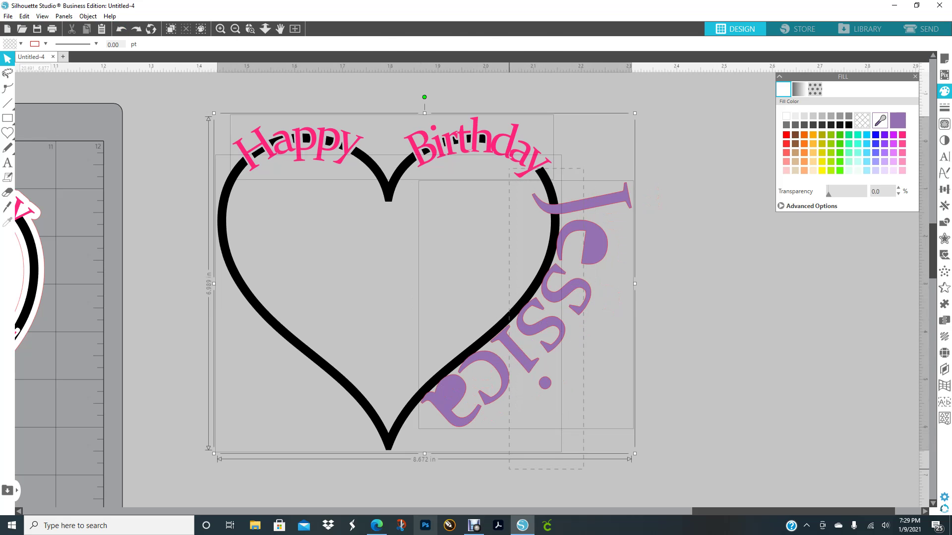
{"action": "left_click", "coordinate": [699, 377]}
{"action": "left_click_drag", "start_coordinate": [410, 443], "coordinate": [615, 171]}
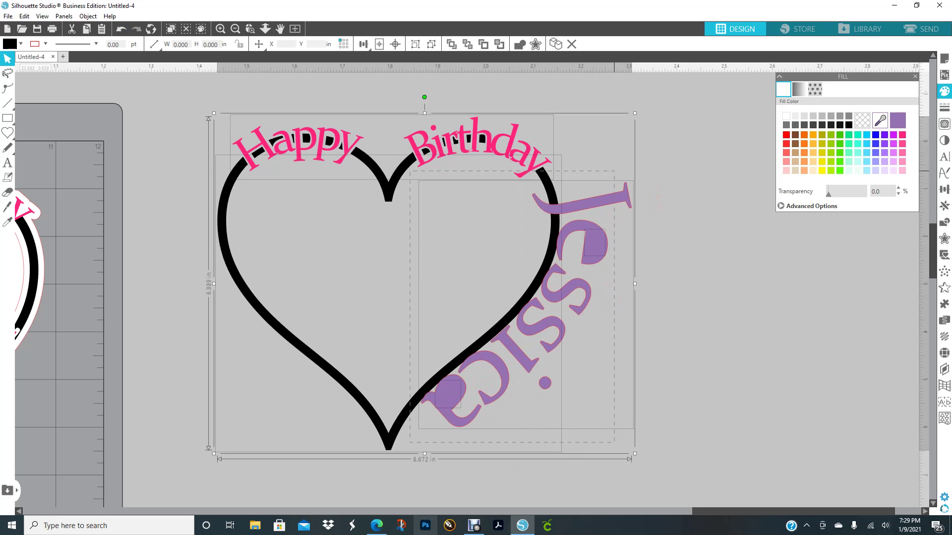
{"action": "left_click", "coordinate": [757, 255]}
- Select the purple name and step back through its most recent changes with Undo
{"action": "left_click", "coordinate": [619, 198]}
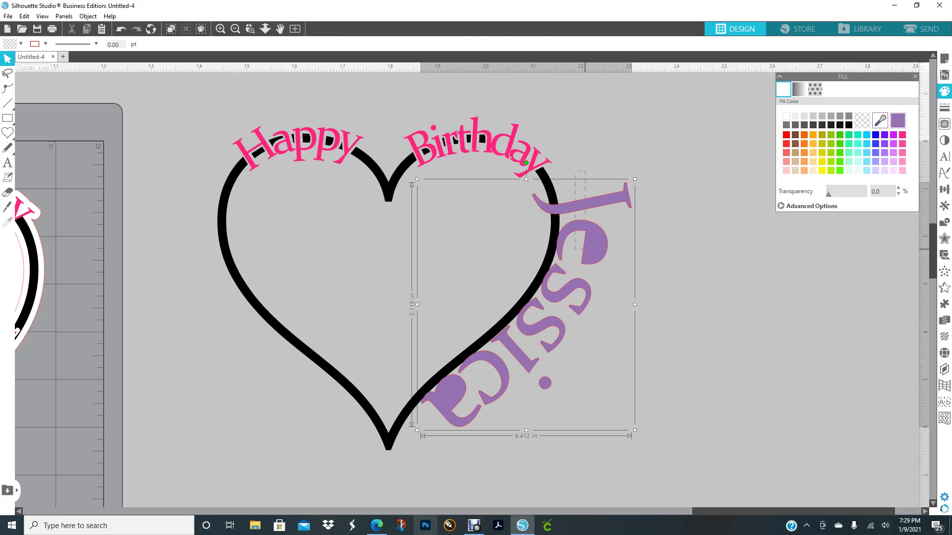
{"action": "left_click", "coordinate": [121, 28]}
{"action": "left_click", "coordinate": [121, 28]}
{"action": "left_click", "coordinate": [121, 28]}
{"action": "left_click", "coordinate": [122, 29]}
{"action": "left_click", "coordinate": [122, 28]}
{"action": "left_click", "coordinate": [121, 29]}
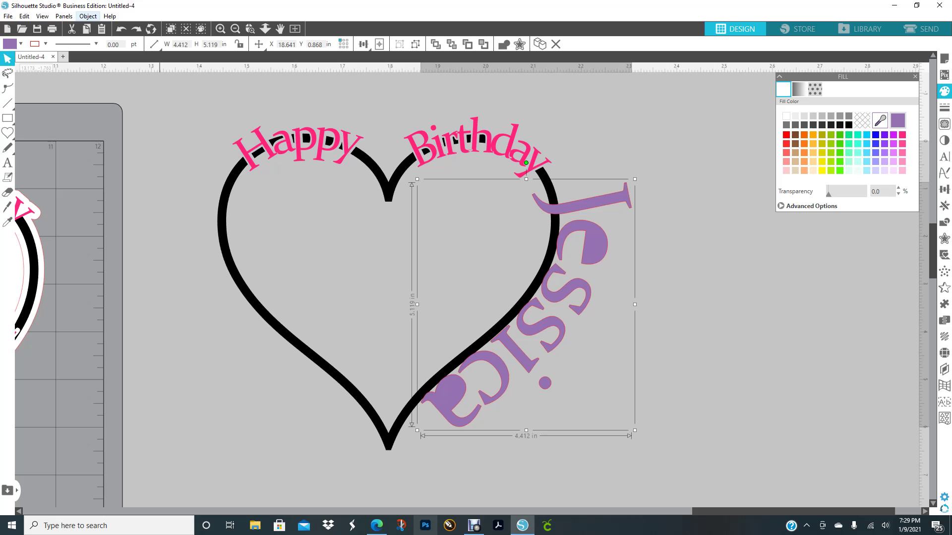
- Try again to turn the purple curved name into a compound path, and undo its purple fill
{"action": "left_click", "coordinate": [88, 16]}
{"action": "left_click", "coordinate": [122, 132]}
{"action": "left_click", "coordinate": [450, 391]}
{"action": "left_click", "coordinate": [493, 372]}
{"action": "left_click", "coordinate": [444, 396]}
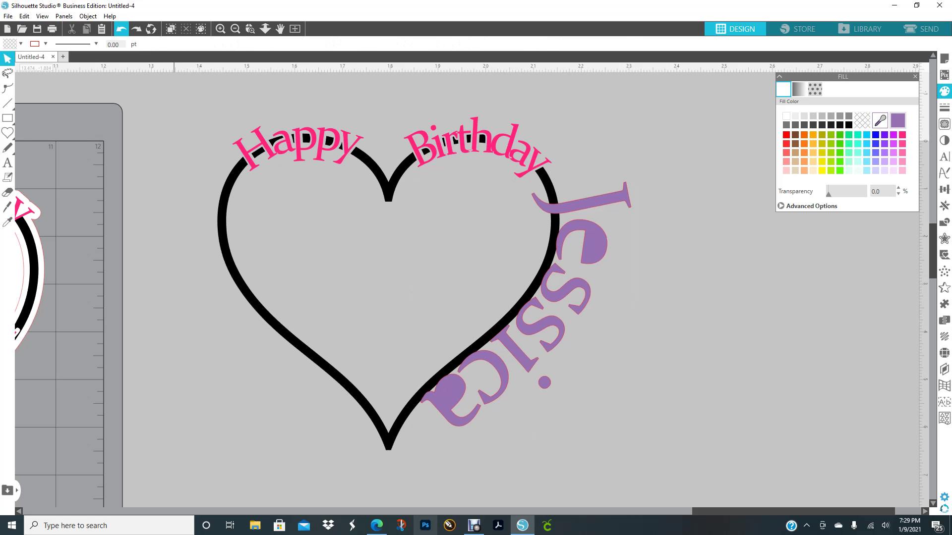
{"action": "key", "text": "ctrl+z"}
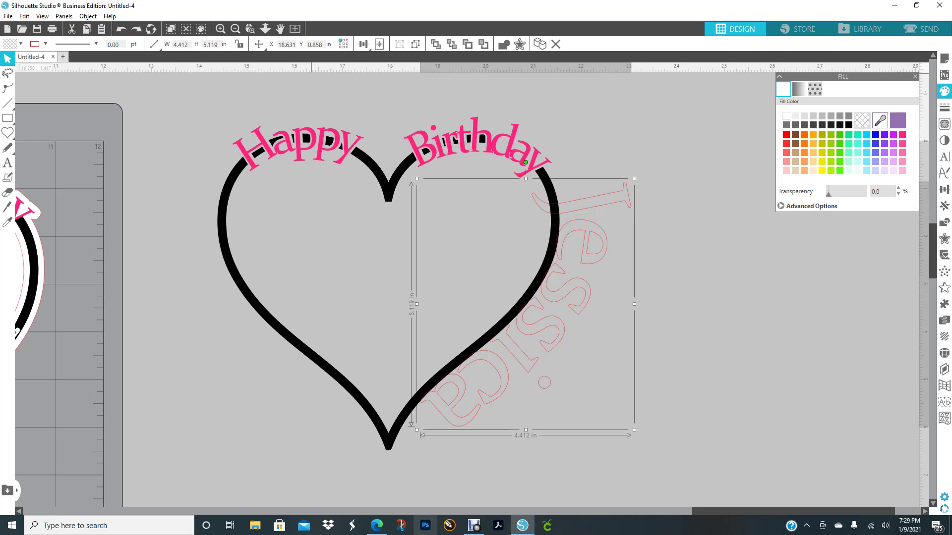
- Try to make the unfilled grouped name a compound path with a purple fill, and undo these changes
{"action": "left_click", "coordinate": [88, 16]}
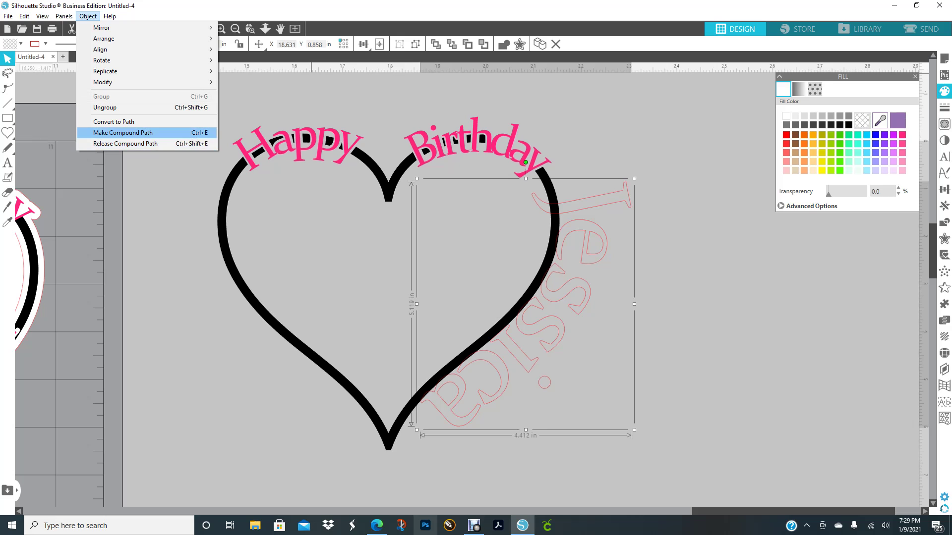
{"action": "left_click", "coordinate": [124, 132]}
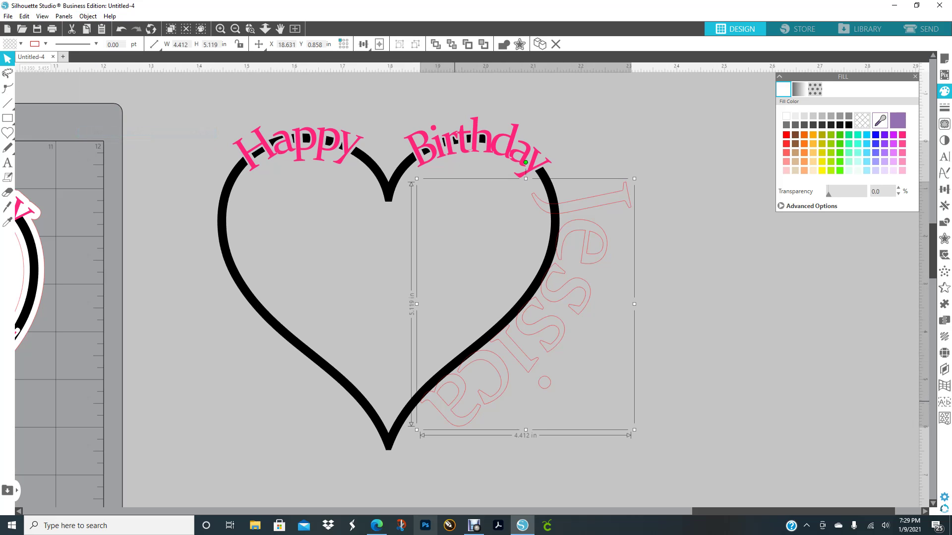
{"action": "left_click", "coordinate": [726, 389]}
{"action": "left_click", "coordinate": [452, 396]}
{"action": "left_click", "coordinate": [898, 120]}
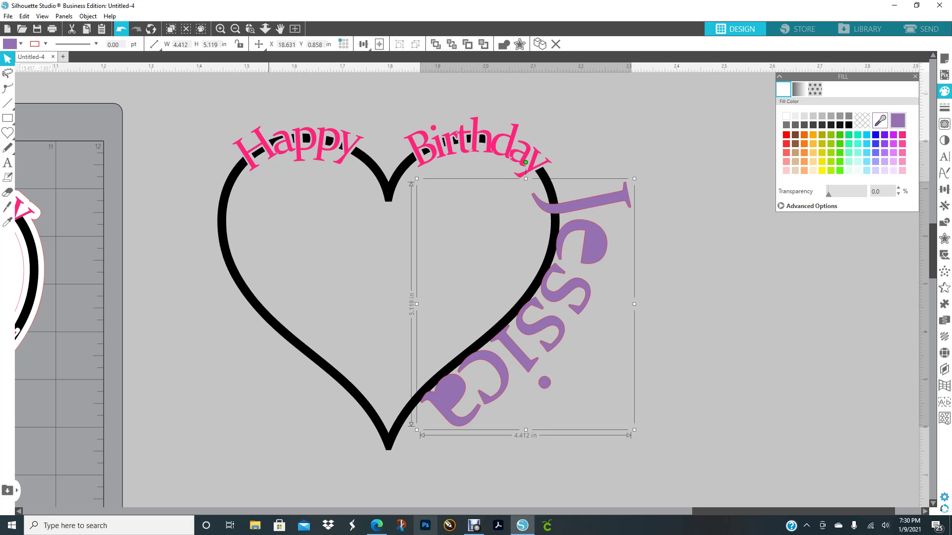
{"action": "left_click", "coordinate": [121, 29]}
{"action": "left_click", "coordinate": [120, 29]}
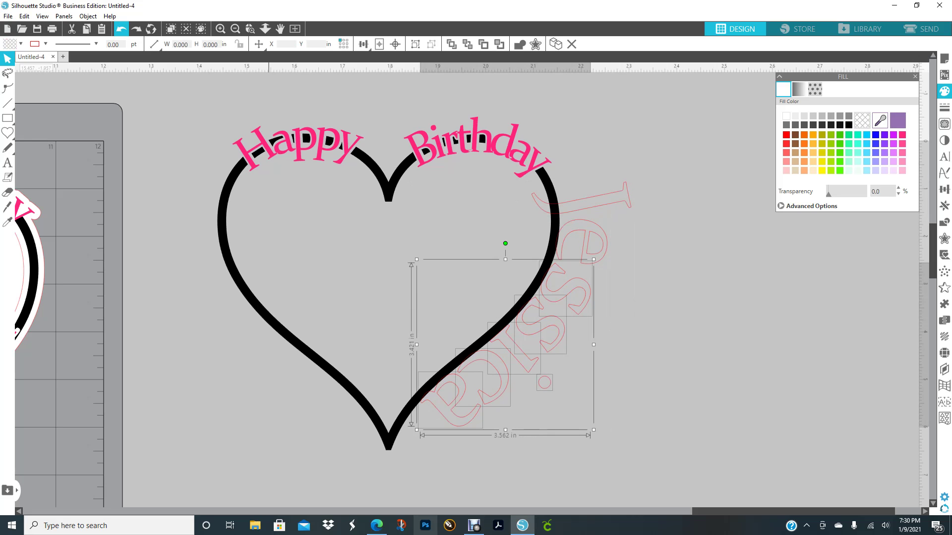
{"action": "left_click", "coordinate": [121, 29]}
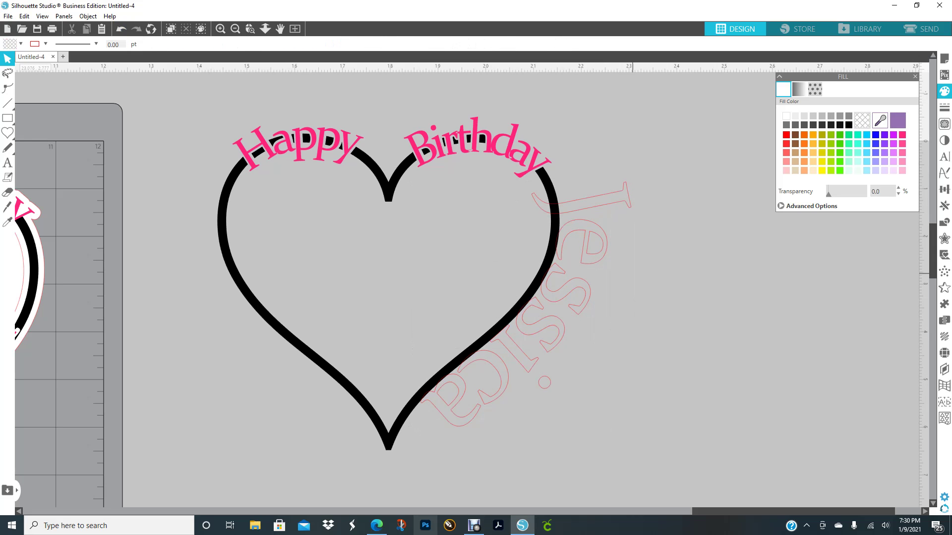
- Select the outer and inner shapes of the curved name's e and make them a compound path
{"action": "left_click_drag", "start_coordinate": [613, 264], "coordinate": [581, 243]}
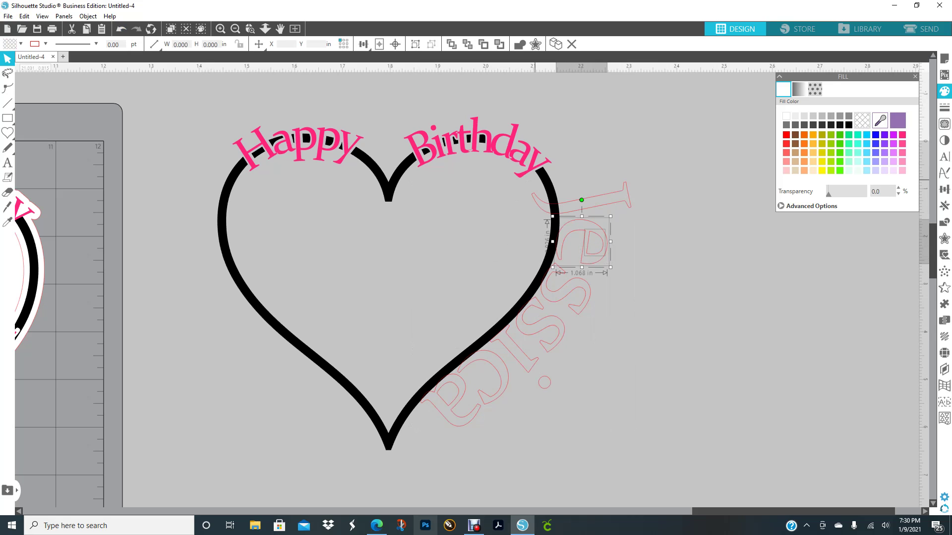
{"action": "key", "text": "ctrl+z"}
{"action": "key", "text": "ctrl+z"}
{"action": "key", "text": "ctrl+z"}
{"action": "key", "text": "ctrl+z"}
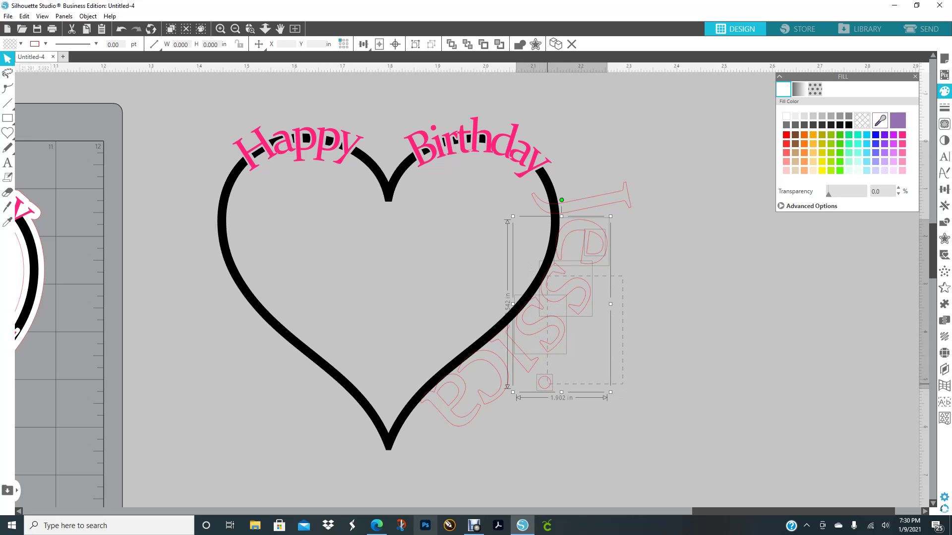
{"action": "key", "text": "ctrl+z"}
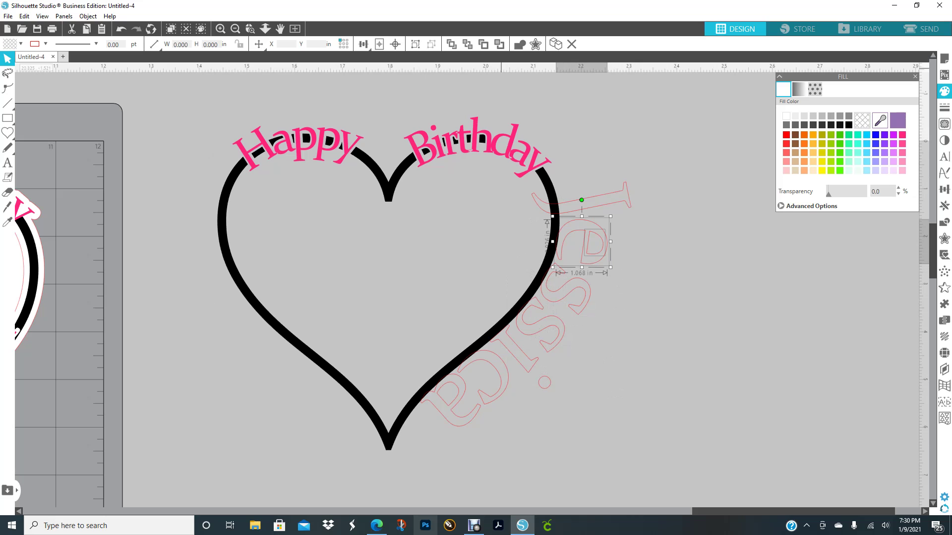
{"action": "left_click", "coordinate": [88, 16]}
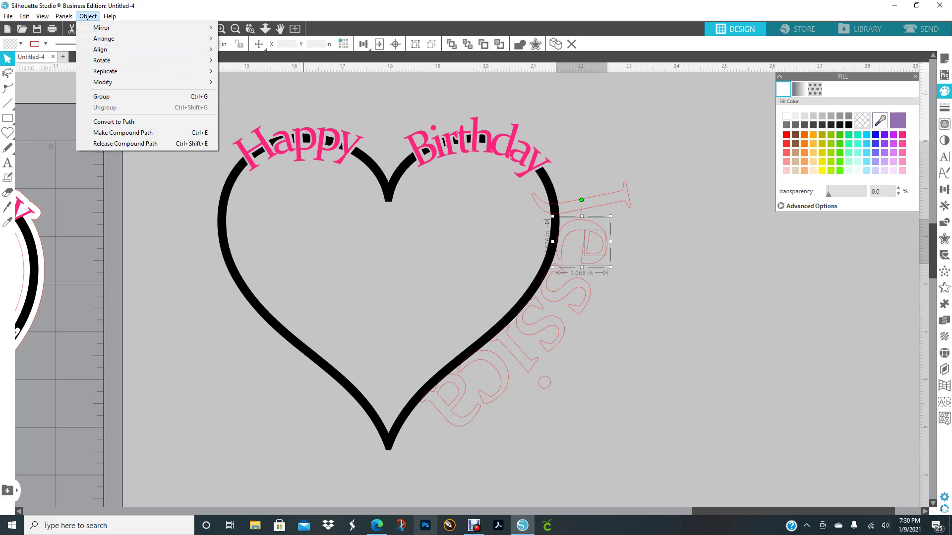
{"action": "left_click", "coordinate": [106, 130]}
- Make a compound path from the outer and inner shapes of the final a
{"action": "left_click_drag", "start_coordinate": [478, 459], "coordinate": [435, 395]}
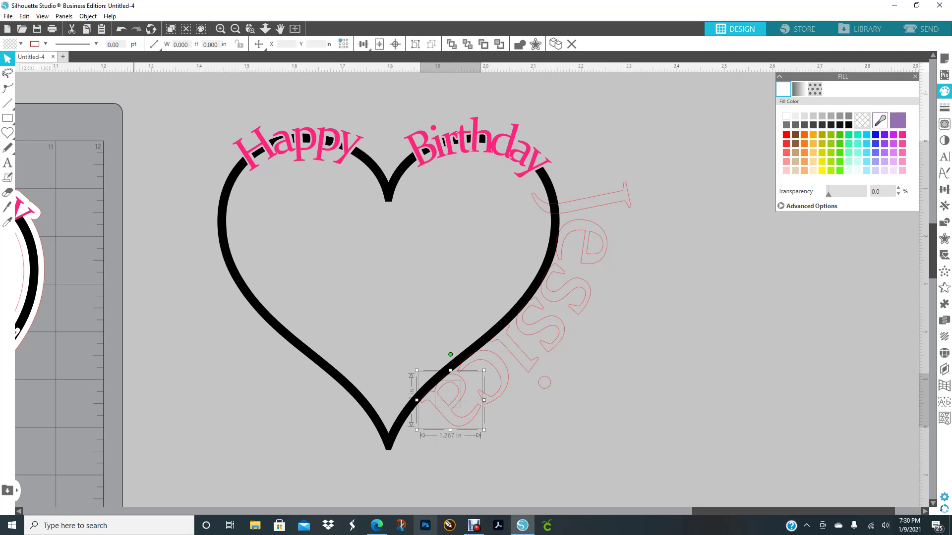
{"action": "left_click", "coordinate": [88, 16]}
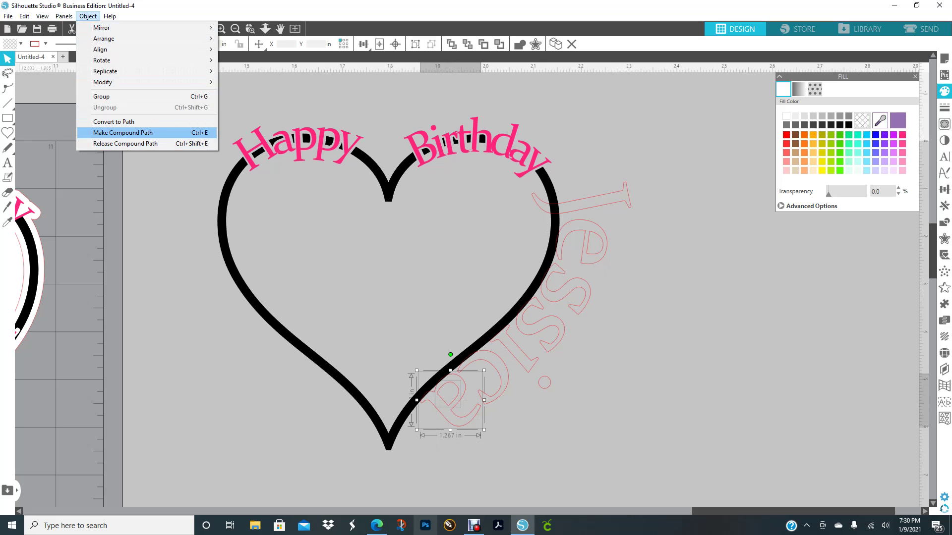
{"action": "left_click", "coordinate": [123, 133]}
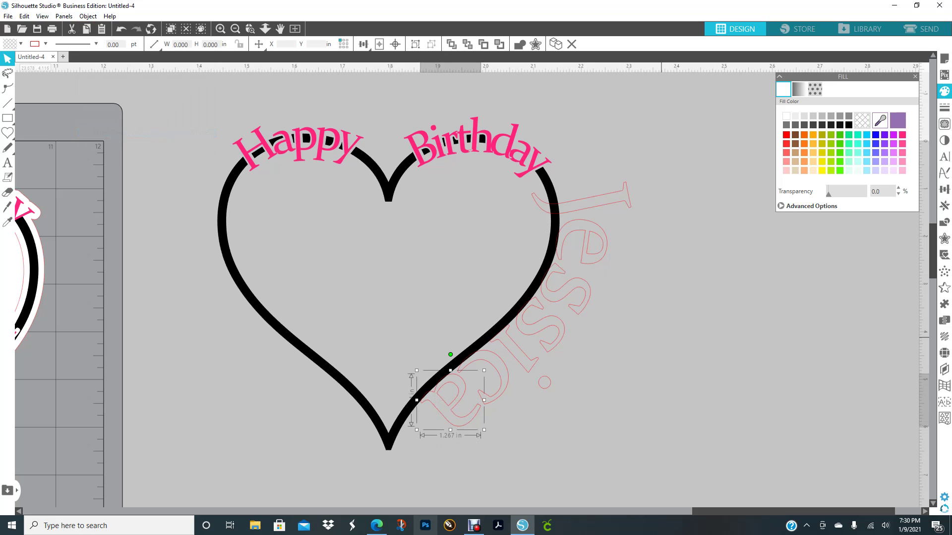
{"action": "left_click", "coordinate": [637, 215]}
- Fill all the letters of the curved name, including the dot of the i, with the purple custom colour
{"action": "left_click_drag", "start_coordinate": [600, 150], "coordinate": [609, 238]}
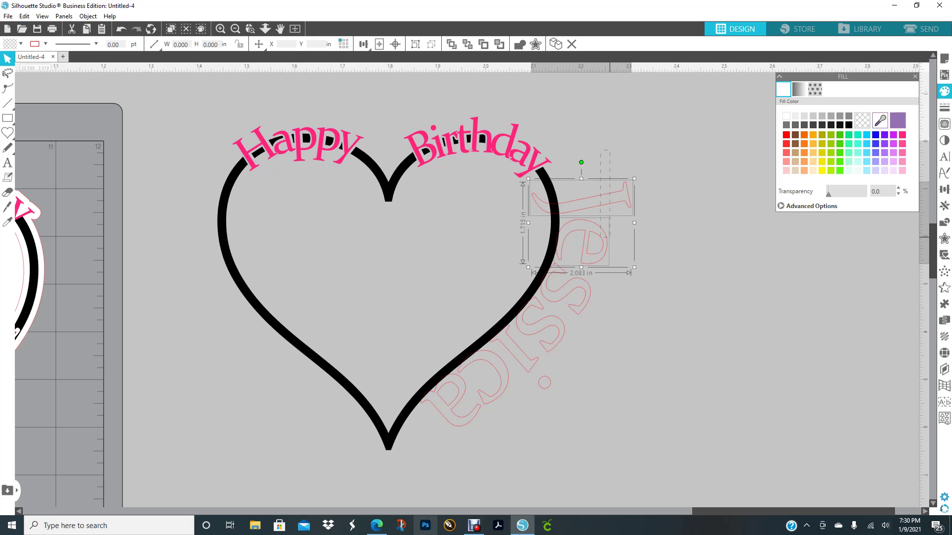
{"action": "left_click", "coordinate": [897, 120]}
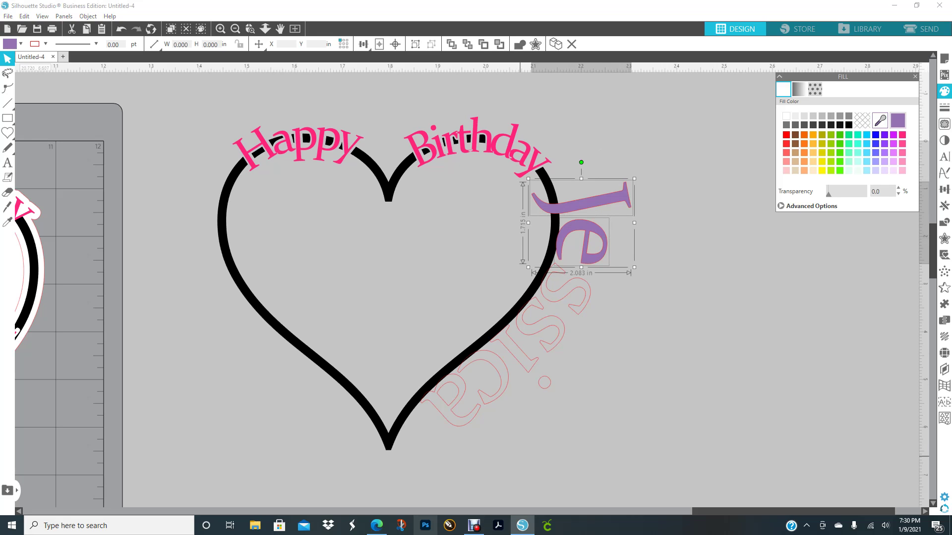
{"action": "left_click_drag", "start_coordinate": [449, 448], "coordinate": [524, 390]}
{"action": "left_click", "coordinate": [897, 120]}
{"action": "left_click", "coordinate": [534, 362], "text": "shift"}
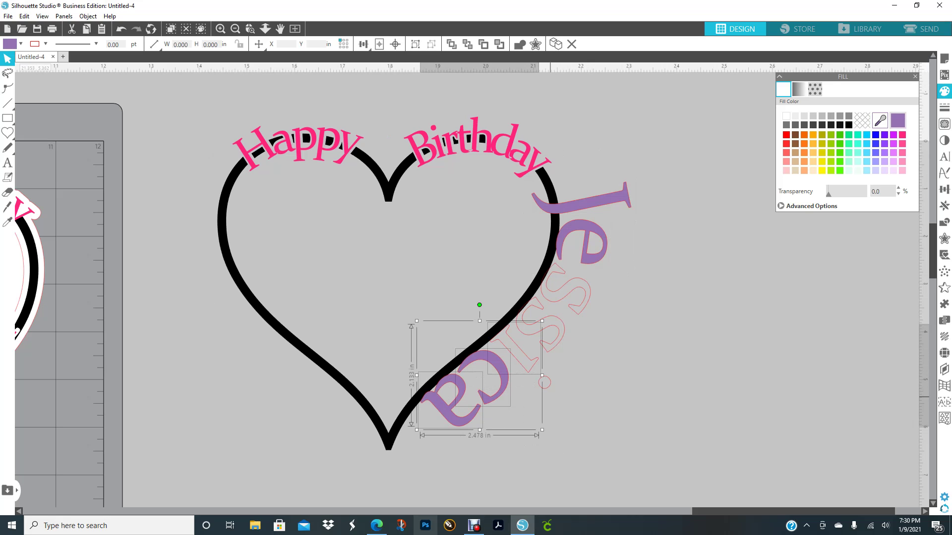
{"action": "left_click", "coordinate": [549, 386], "text": "shift"}
{"action": "left_click", "coordinate": [561, 330], "text": "shift"}
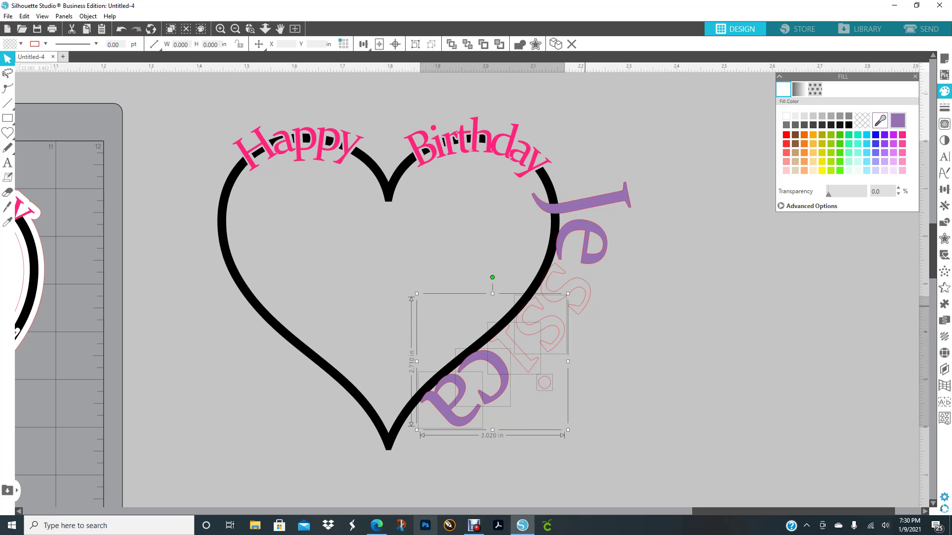
{"action": "left_click", "coordinate": [586, 305], "text": "shift"}
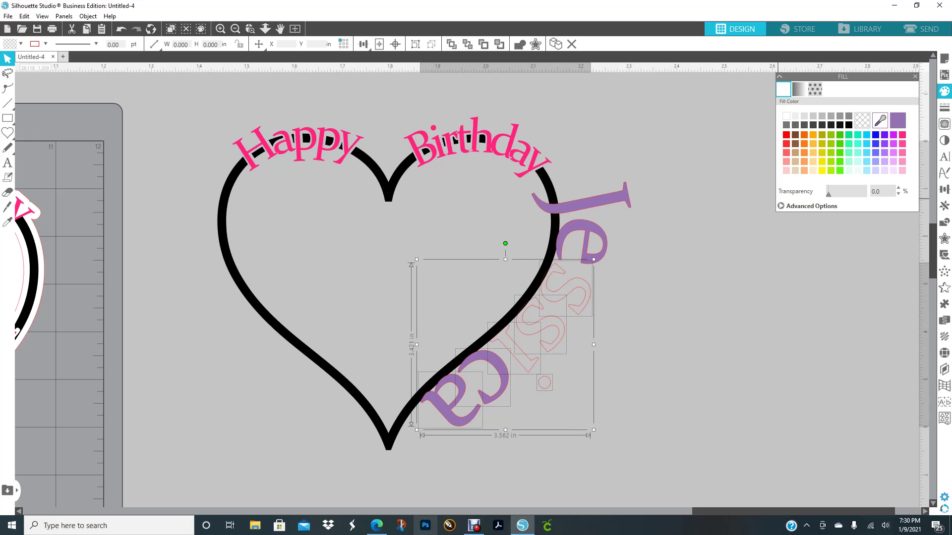
{"action": "left_click", "coordinate": [897, 120]}
- Make the line colour of the name's last five letters transparent, and recolour the outlines of the first two letters pink
{"action": "left_click", "coordinate": [944, 108]}
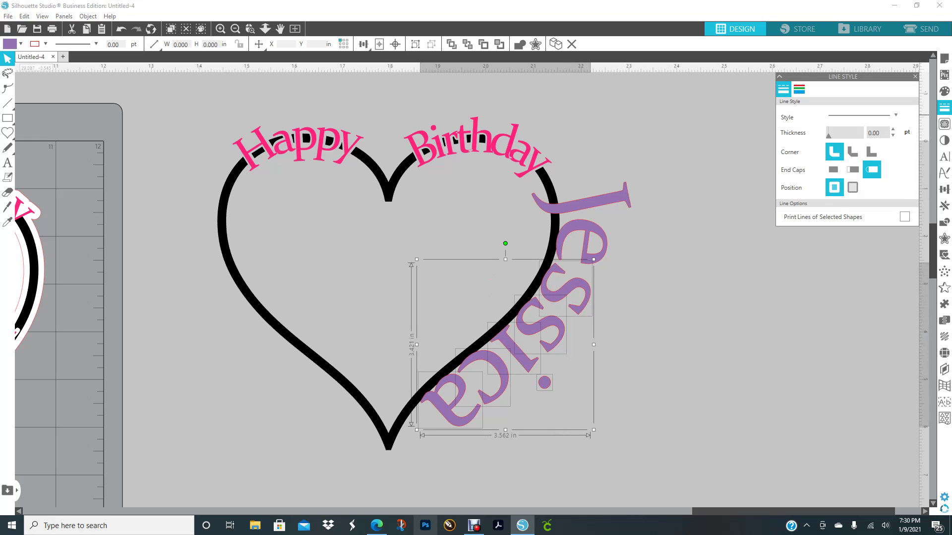
{"action": "left_click", "coordinate": [799, 89]}
{"action": "left_click", "coordinate": [862, 120]}
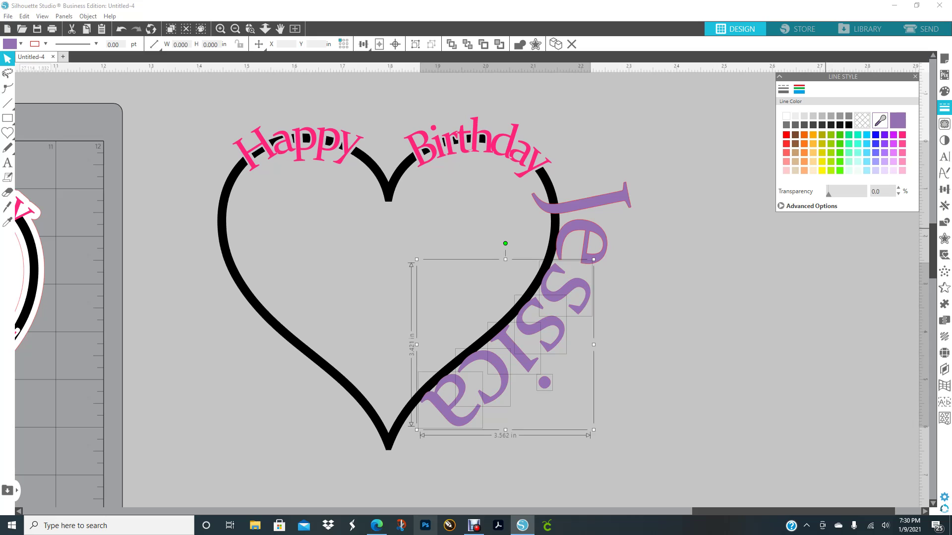
{"action": "left_click", "coordinate": [789, 307]}
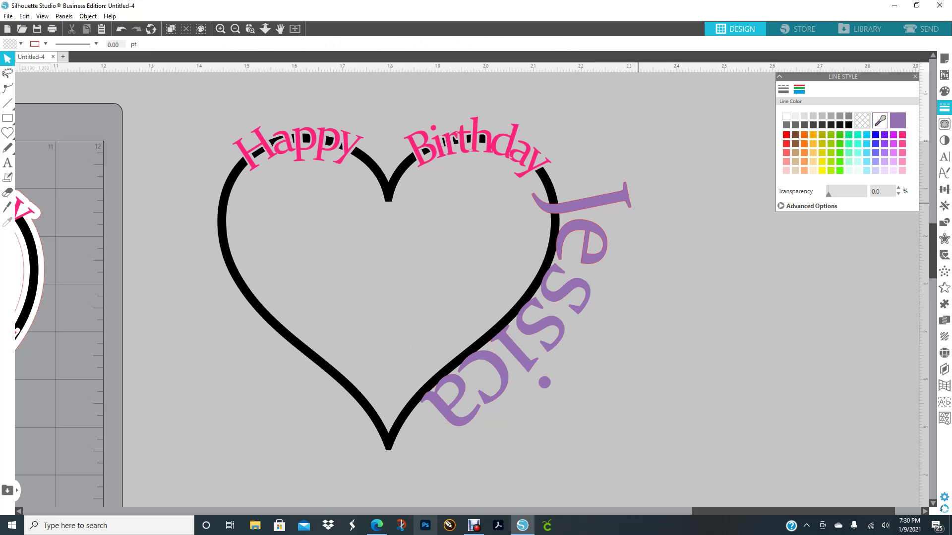
{"action": "left_click", "coordinate": [618, 200]}
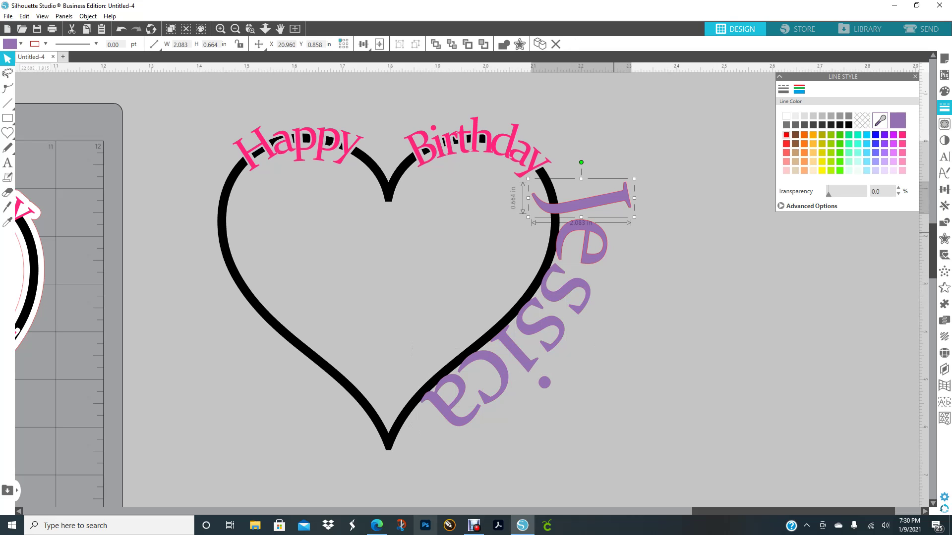
{"action": "left_click", "coordinate": [862, 121]}
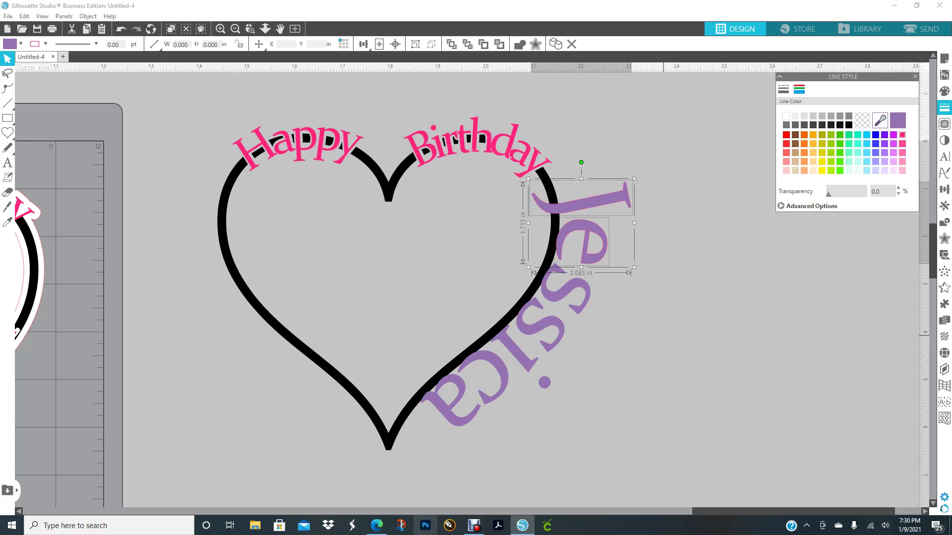
- Select the remaining letters and the i's dot too, and fill the whole curved name with pink
{"action": "left_click", "coordinate": [577, 312], "text": "shift"}
{"action": "left_click", "coordinate": [561, 332], "text": "shift"}
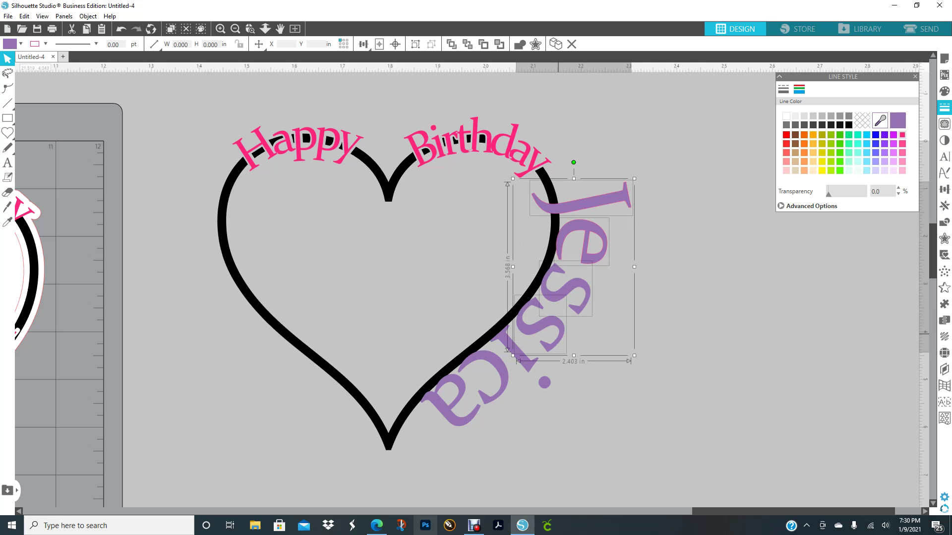
{"action": "left_click", "coordinate": [529, 358], "text": "shift"}
{"action": "left_click", "coordinate": [544, 383], "text": "shift"}
{"action": "left_click", "coordinate": [487, 401], "text": "shift"}
{"action": "left_click", "coordinate": [467, 418], "text": "shift"}
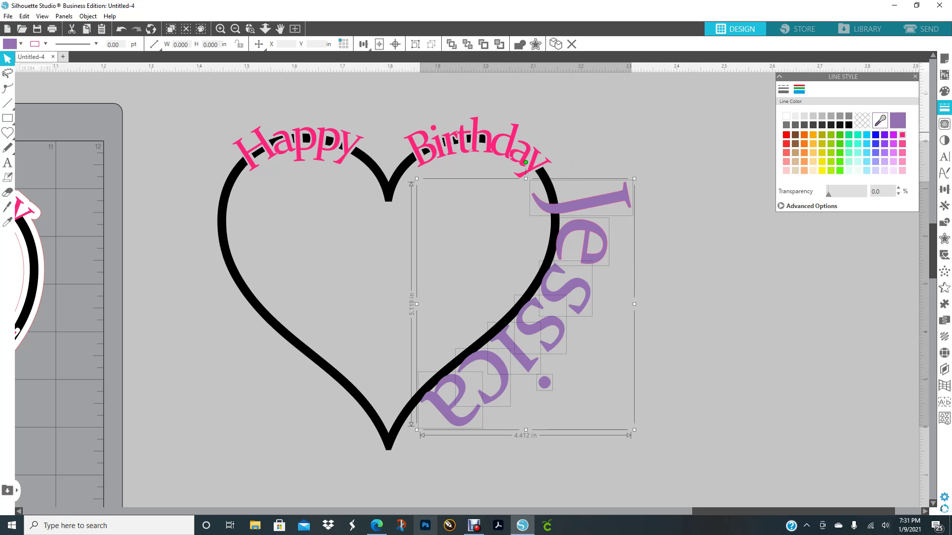
{"action": "left_click", "coordinate": [944, 92]}
{"action": "left_click", "coordinate": [902, 134]}
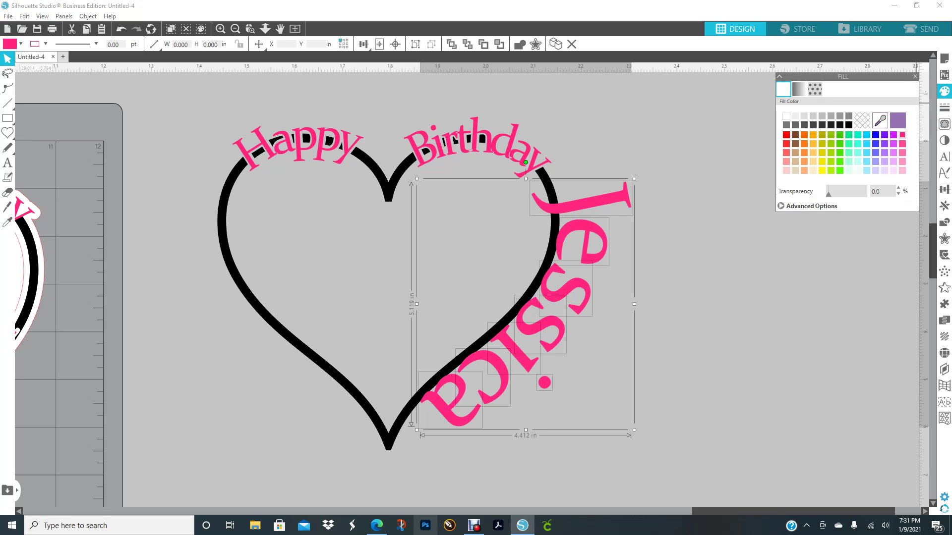
- Move the dot of the i slightly closer to its stem
{"action": "left_click", "coordinate": [716, 331]}
{"action": "left_click_drag", "start_coordinate": [545, 382], "coordinate": [544, 374]}
{"action": "left_click", "coordinate": [718, 302]}
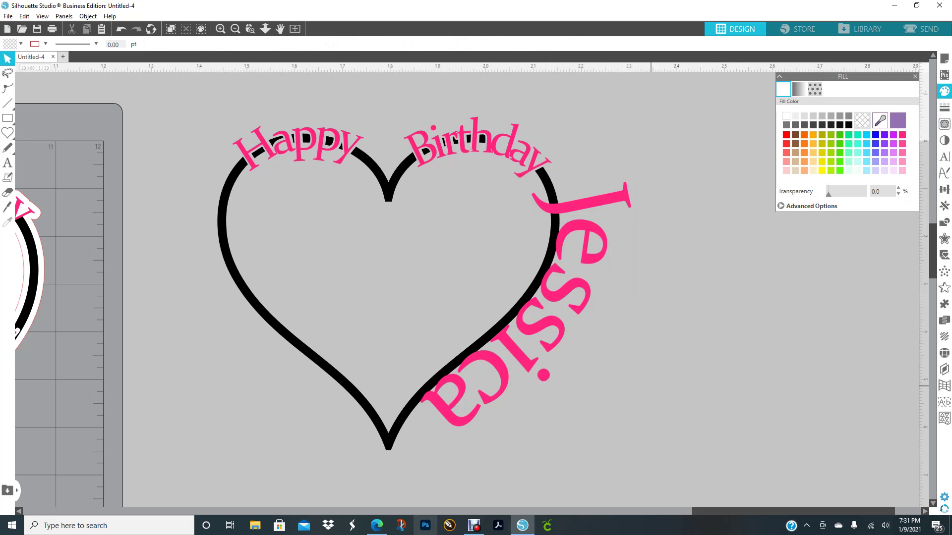
- Select every letter of the pink curved name plus the i's dot and group them
{"action": "left_click_drag", "start_coordinate": [597, 146], "coordinate": [608, 198]}
{"action": "left_click", "coordinate": [589, 259], "text": "shift"}
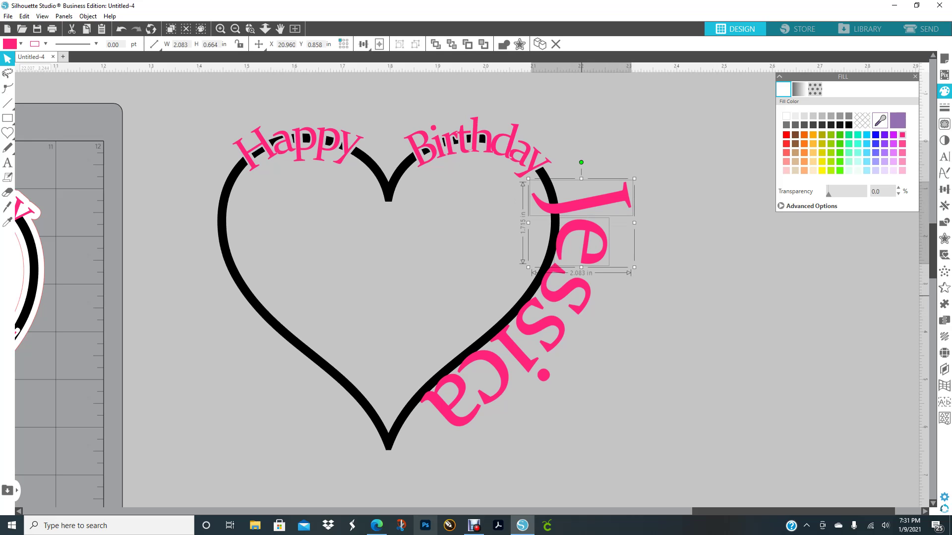
{"action": "left_click", "coordinate": [581, 296], "text": "shift"}
{"action": "left_click", "coordinate": [558, 332], "text": "shift"}
{"action": "left_click", "coordinate": [530, 370], "text": "shift"}
{"action": "left_click", "coordinate": [544, 374], "text": "shift"}
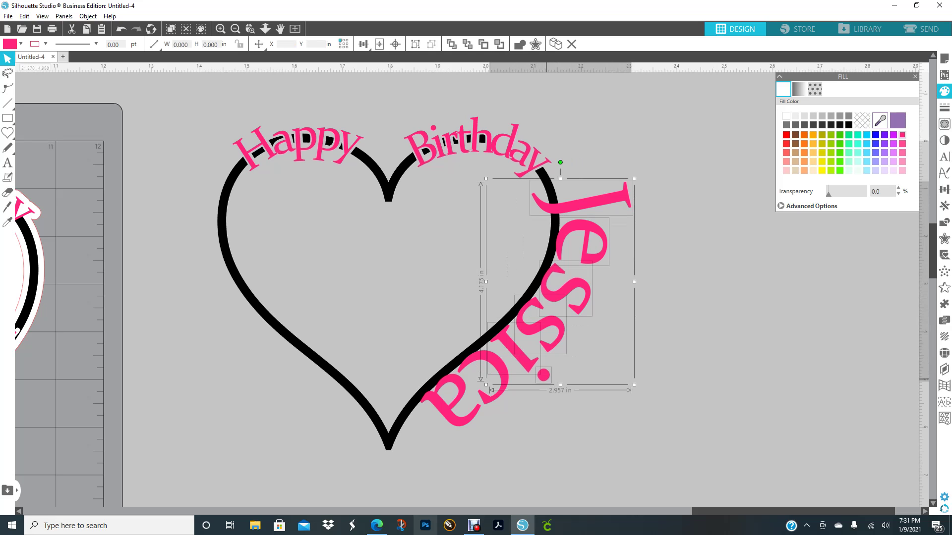
{"action": "left_click", "coordinate": [497, 393], "text": "shift"}
{"action": "left_click", "coordinate": [457, 413], "text": "shift"}
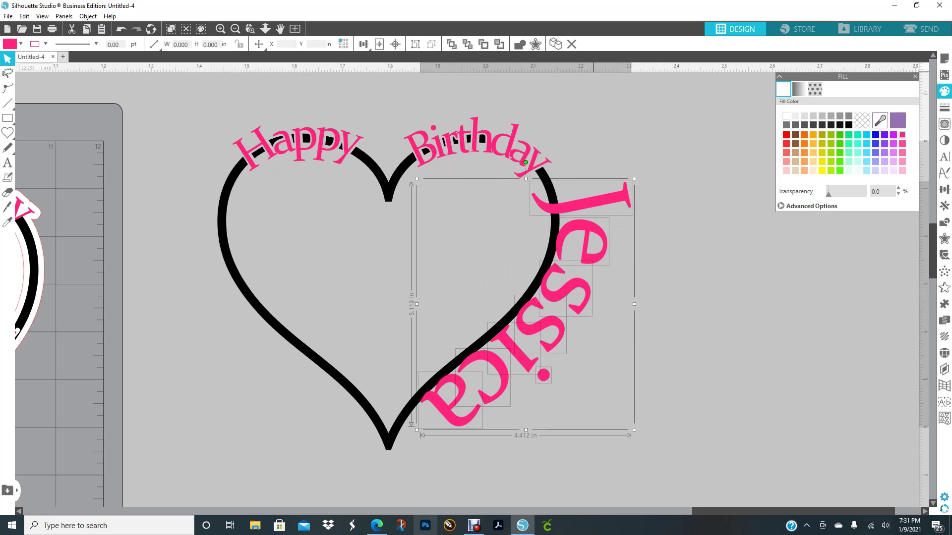
{"action": "left_click", "coordinate": [416, 44]}
- Move the grouped name inward so it overlaps the lower right edge of the black heart
{"action": "mouse_move", "coordinate": [587, 259]}
{"action": "left_mouse_down"}
{"action": "mouse_move", "coordinate": [597, 260]}
{"action": "mouse_move", "coordinate": [577, 256]}
{"action": "left_mouse_up"}
{"action": "left_click_drag", "start_coordinate": [535, 295], "coordinate": [496, 295]}
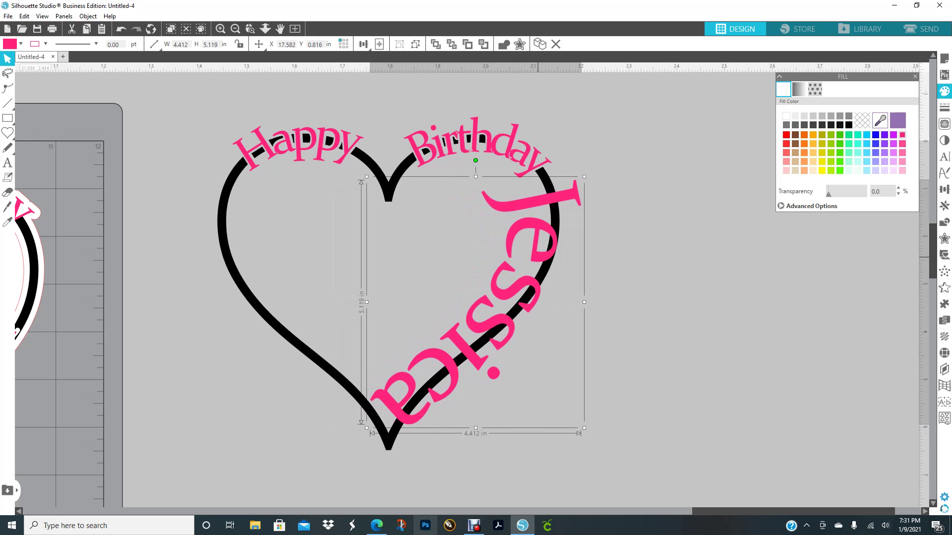
{"action": "left_click_drag", "start_coordinate": [534, 277], "coordinate": [543, 280]}
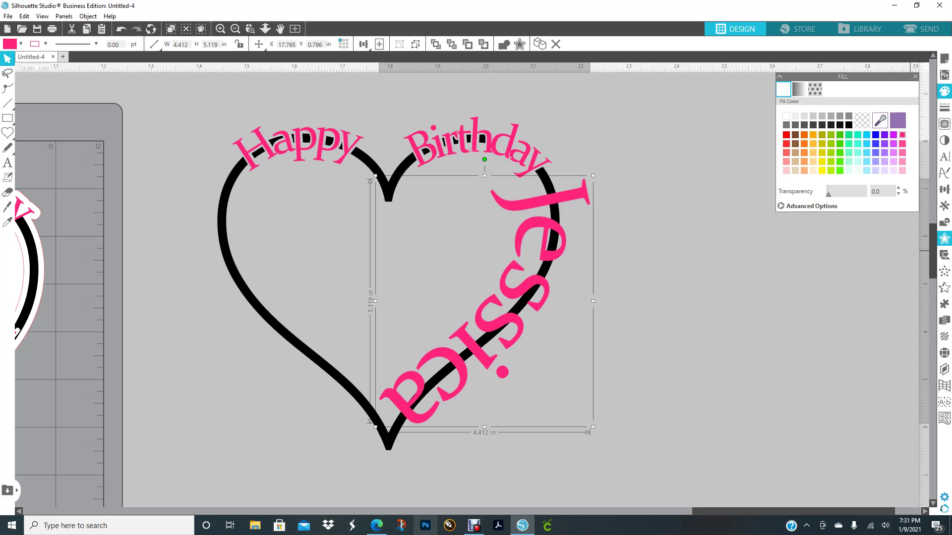
- Create a rounded offset of the curved name at 0.045 in and move the pink name off the heart
{"action": "left_click", "coordinate": [945, 239]}
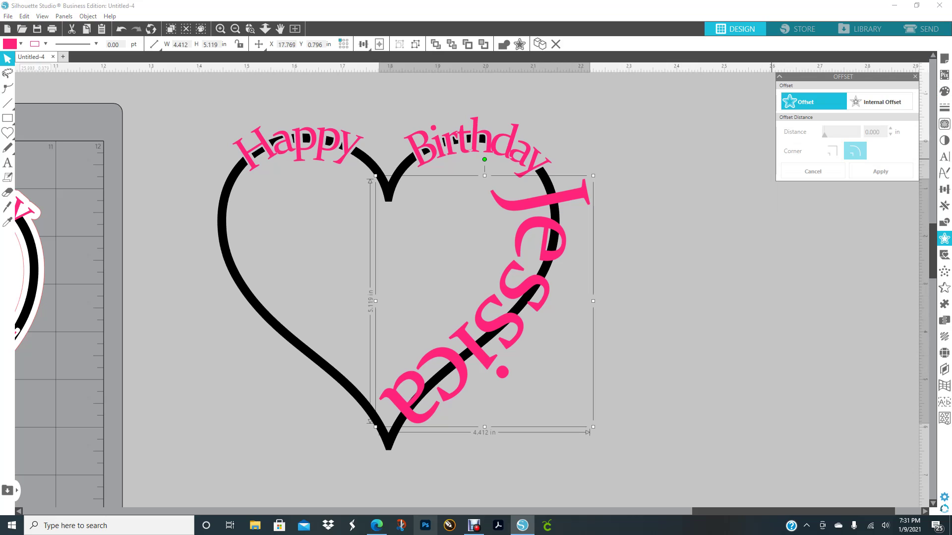
{"action": "left_click", "coordinate": [799, 102]}
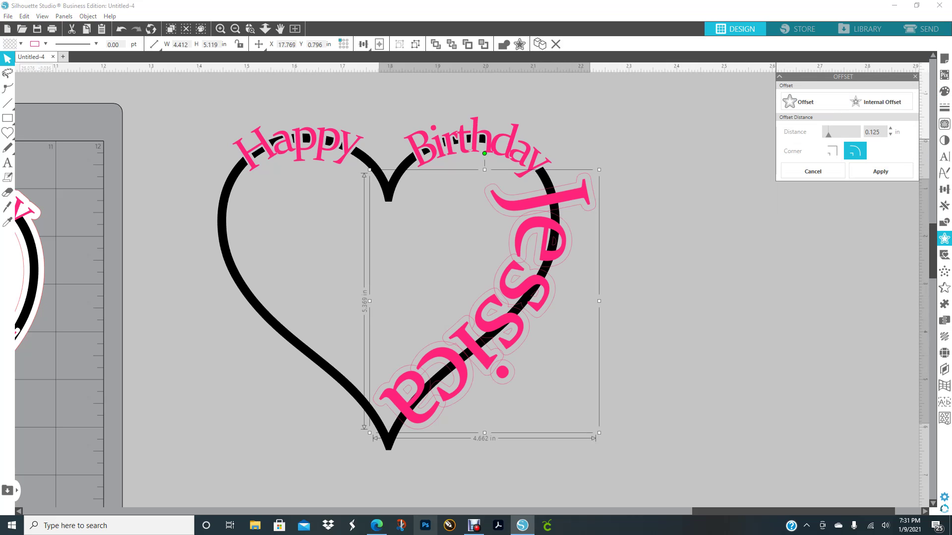
{"action": "left_click_drag", "start_coordinate": [829, 134], "coordinate": [825, 134]}
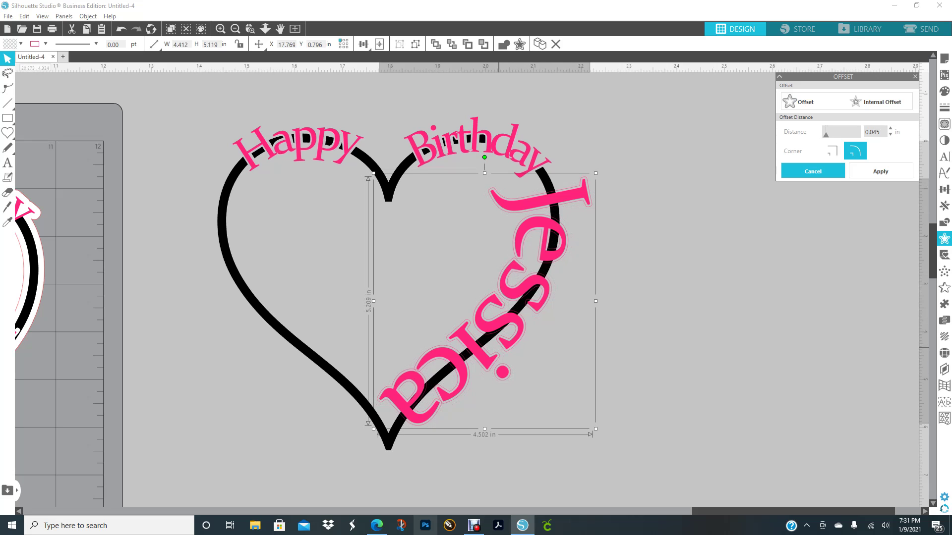
{"action": "left_click_drag", "start_coordinate": [505, 345], "coordinate": [817, 359]}
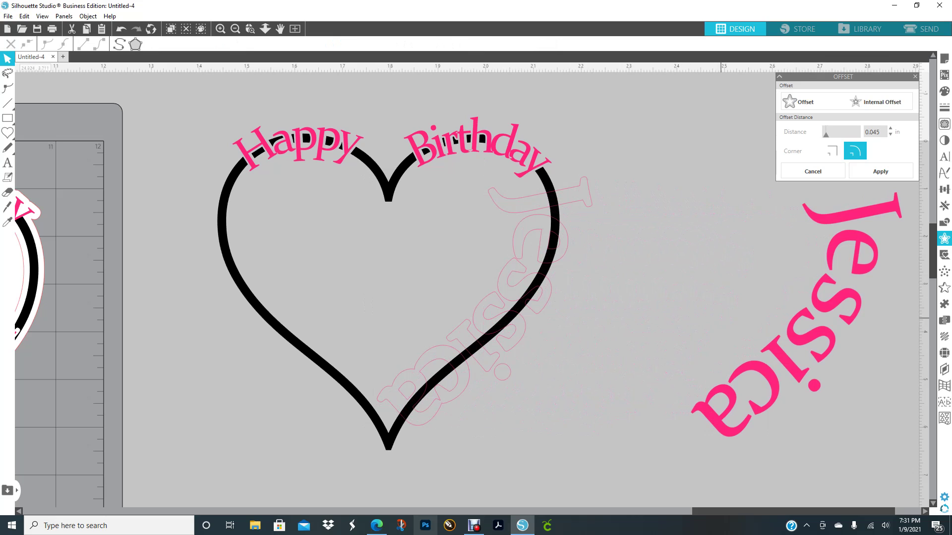
- Select every offset outline of the curved name, including the i's dot, and group them
{"action": "double_click", "coordinate": [582, 197]}
{"action": "left_click", "coordinate": [625, 240]}
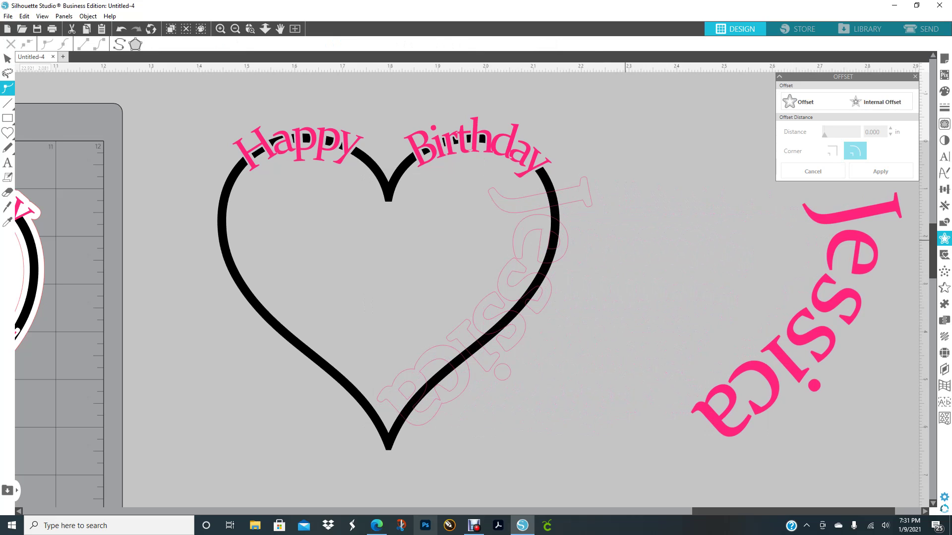
{"action": "key", "text": "v"}
{"action": "left_click", "coordinate": [589, 196]}
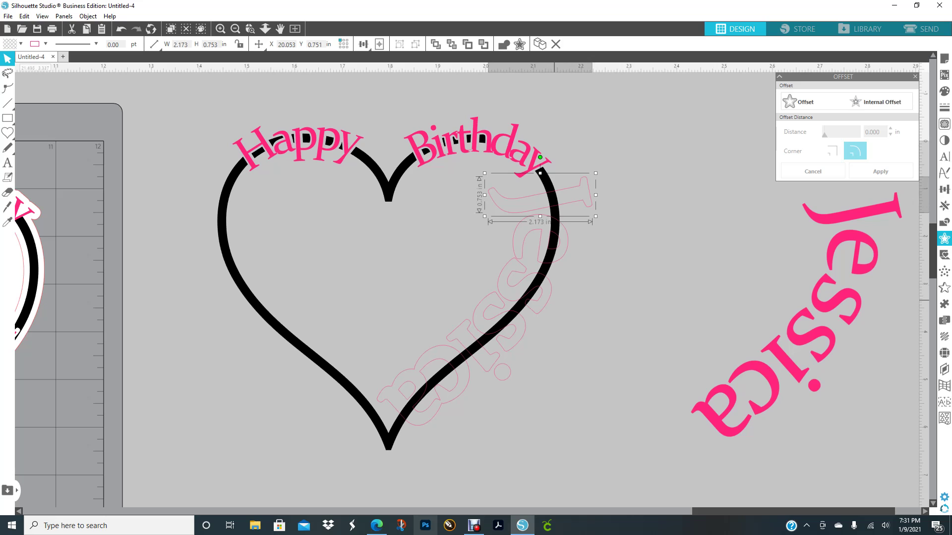
{"action": "left_click", "coordinate": [560, 256], "text": "shift"}
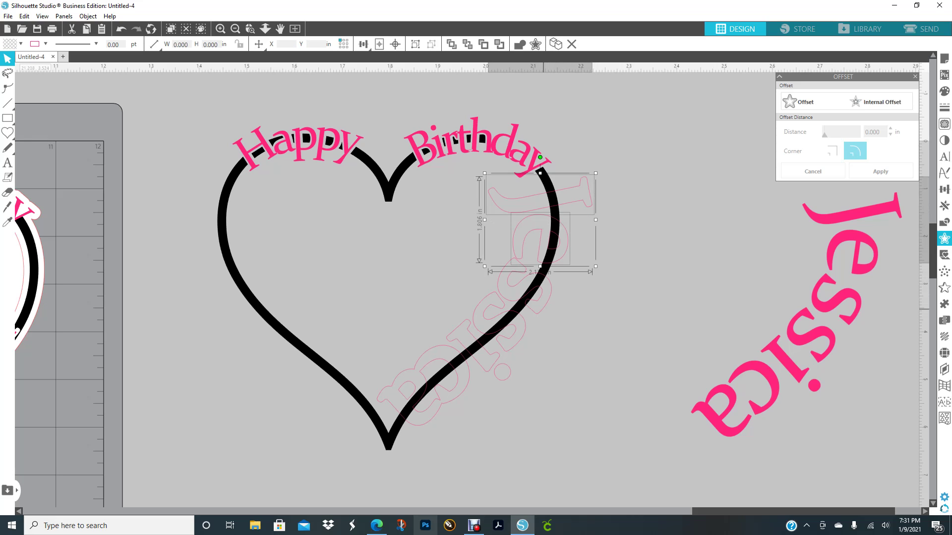
{"action": "left_click", "coordinate": [541, 309], "text": "shift"}
{"action": "left_click", "coordinate": [513, 346], "text": "shift"}
{"action": "left_click", "coordinate": [496, 379], "text": "shift"}
{"action": "left_click", "coordinate": [488, 372], "text": "shift"}
{"action": "left_click", "coordinate": [452, 401], "text": "shift"}
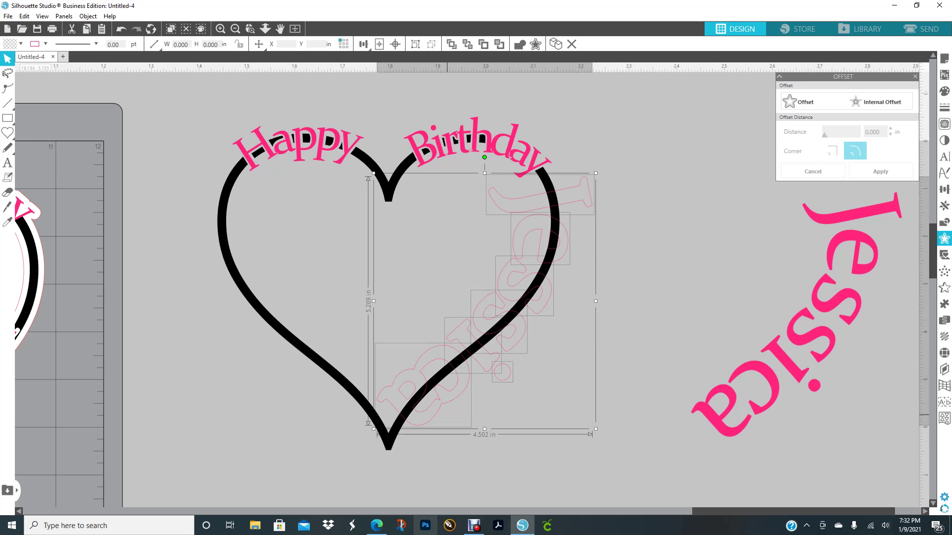
{"action": "left_click", "coordinate": [416, 44]}
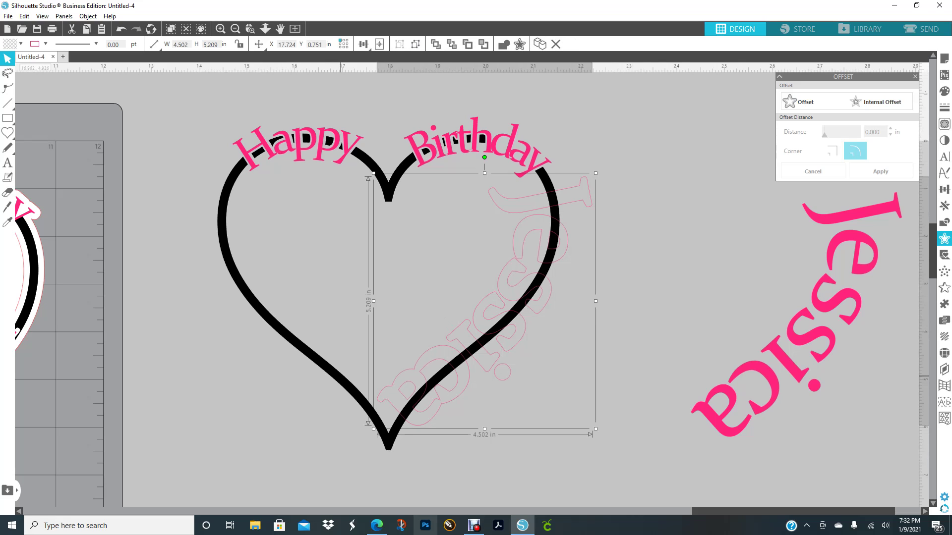
- Subtract the grouped name offset from the black heart
{"action": "left_click", "coordinate": [341, 376], "text": "shift"}
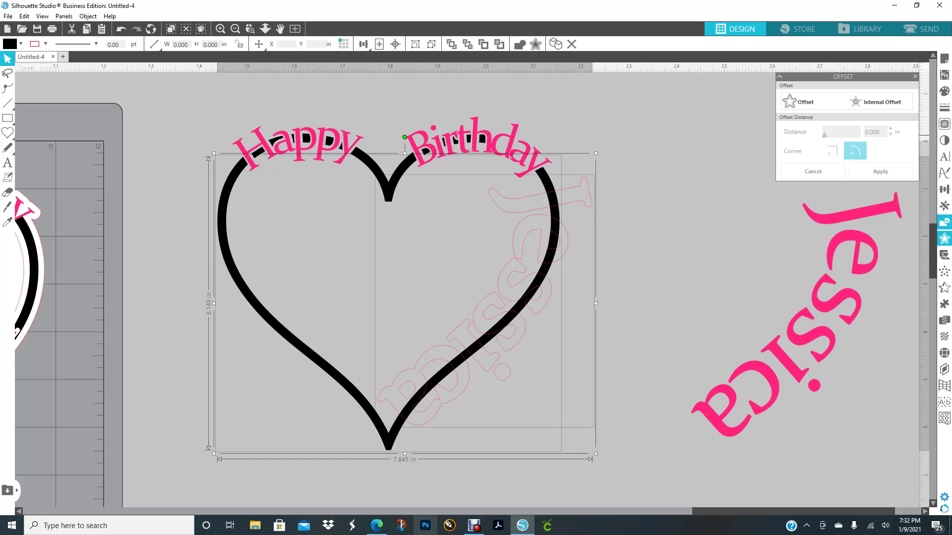
{"action": "left_click", "coordinate": [944, 223]}
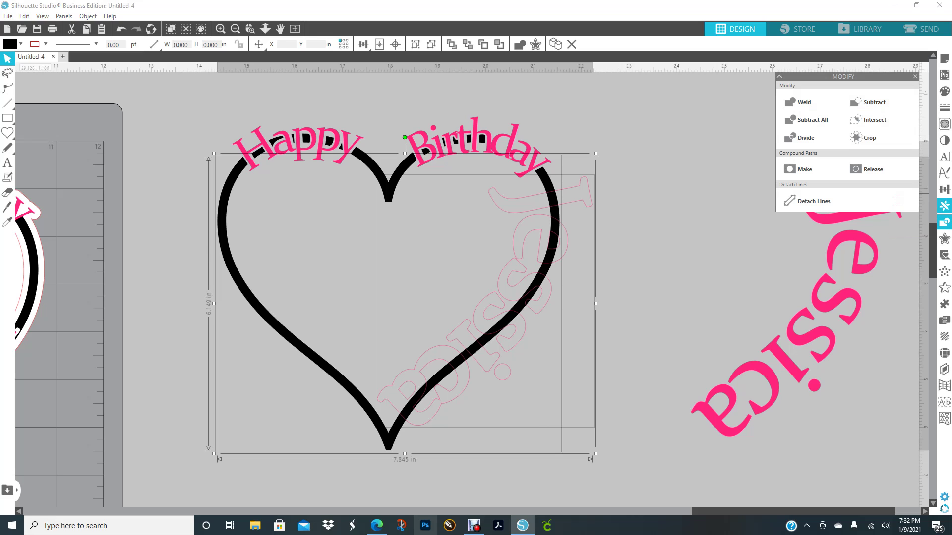
{"action": "left_click", "coordinate": [877, 101]}
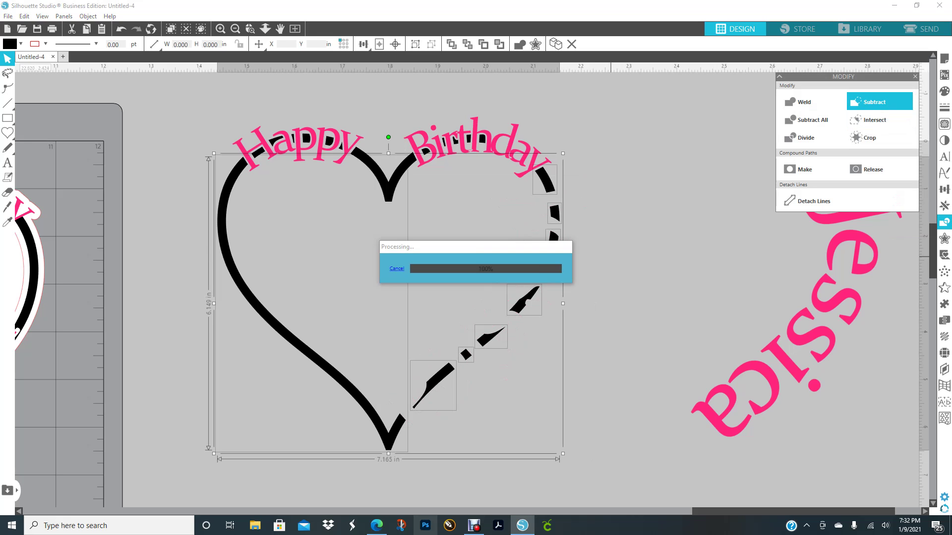
- Move the pink curved name back onto the heart, aligned with the gaps cut for its letters
{"action": "left_click_drag", "start_coordinate": [819, 355], "coordinate": [499, 340]}
{"action": "left_click_drag", "start_coordinate": [474, 303], "coordinate": [481, 302]}
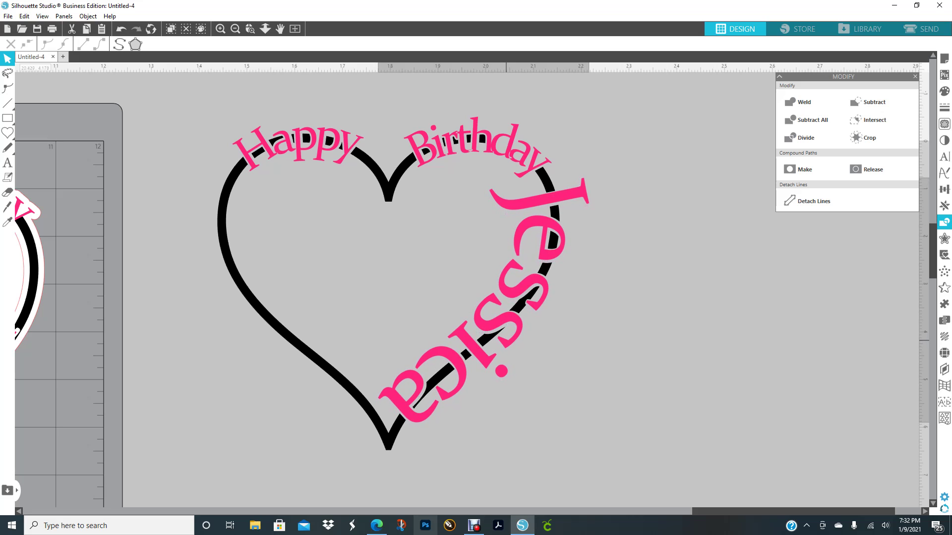
{"action": "double_click", "coordinate": [597, 364]}
{"action": "key", "text": "v"}
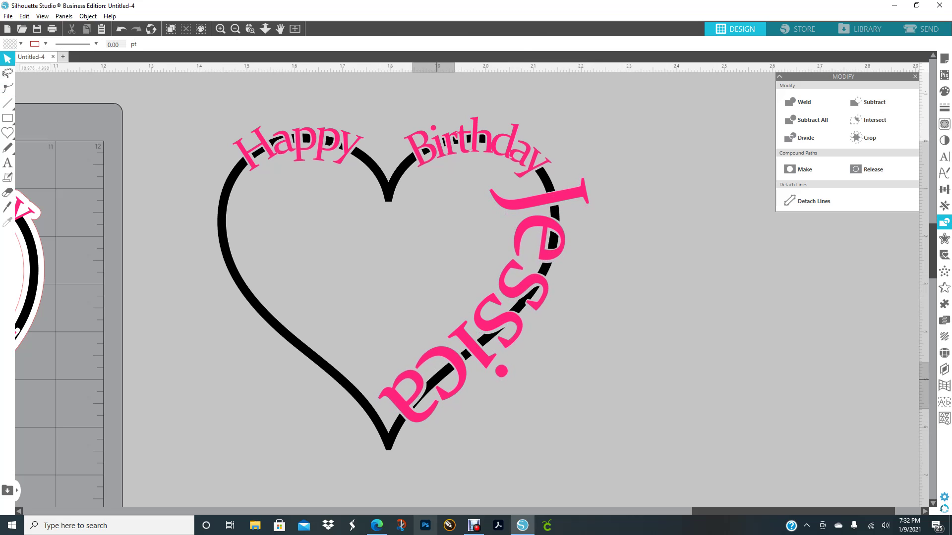
{"action": "left_click", "coordinate": [431, 391]}
{"action": "left_click", "coordinate": [641, 298]}
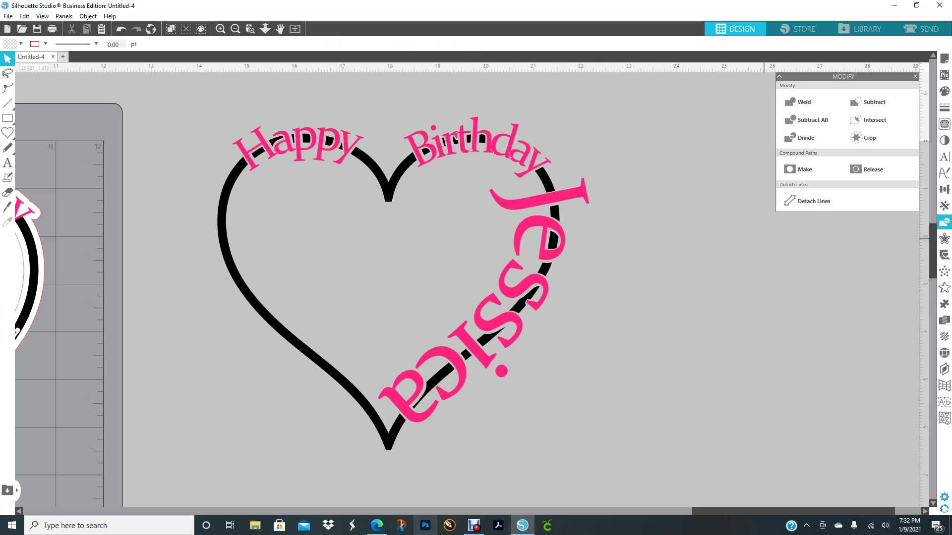
- Pull the four black heart fragments between the lower letters of the curved name out into empty space
{"action": "mouse_move", "coordinate": [541, 270]}
{"action": "left_mouse_down"}
{"action": "mouse_move", "coordinate": [714, 276]}
{"action": "mouse_move", "coordinate": [549, 278]}
{"action": "mouse_move", "coordinate": [537, 266]}
{"action": "left_mouse_up"}
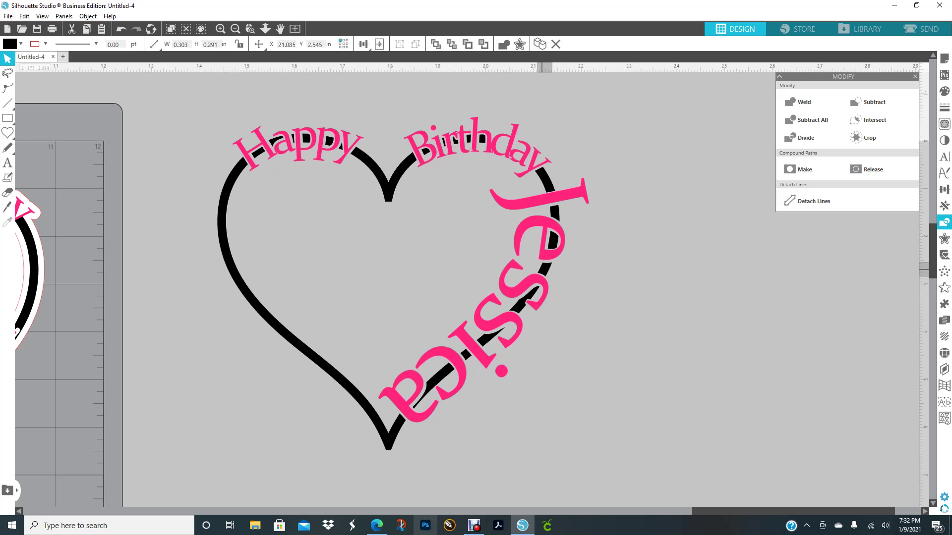
{"action": "left_click", "coordinate": [555, 279]}
{"action": "mouse_move", "coordinate": [511, 298]}
{"action": "left_mouse_down"}
{"action": "mouse_move", "coordinate": [408, 279]}
{"action": "mouse_move", "coordinate": [716, 335]}
{"action": "left_mouse_up"}
{"action": "left_click", "coordinate": [500, 354]}
{"action": "left_click_drag", "start_coordinate": [482, 340], "coordinate": [668, 374]}
{"action": "left_click_drag", "start_coordinate": [467, 356], "coordinate": [671, 394]}
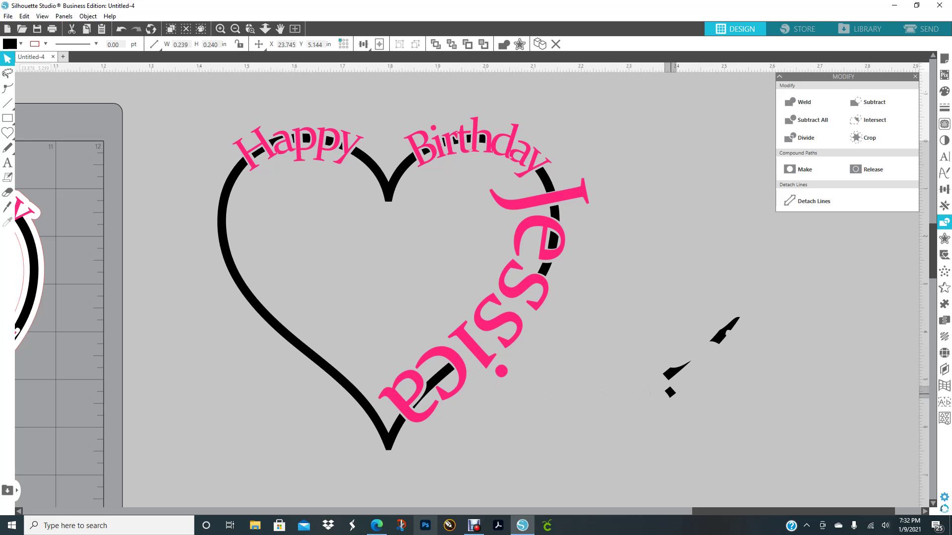
{"action": "left_click", "coordinate": [651, 395]}
{"action": "left_click_drag", "start_coordinate": [441, 377], "coordinate": [739, 405]}
{"action": "left_click", "coordinate": [756, 401]}
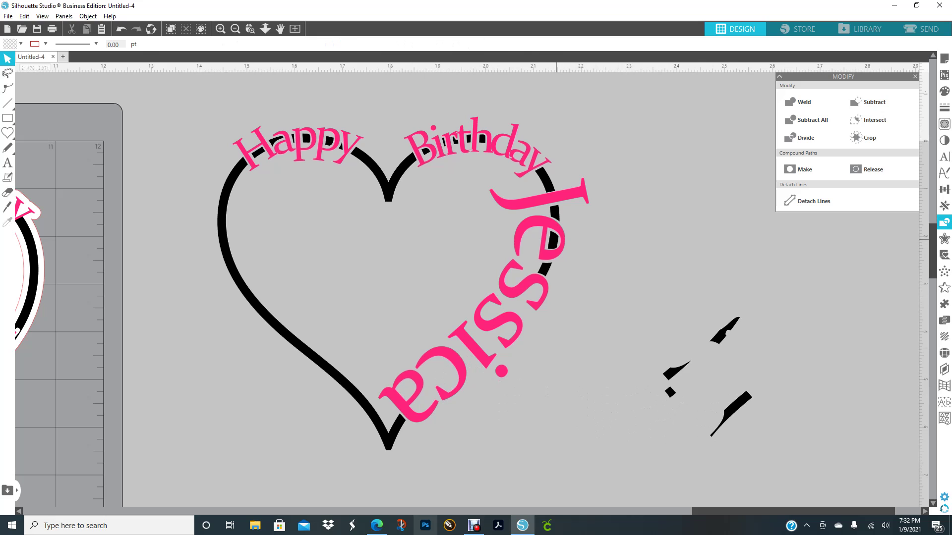
- Pull out the two fragments around the e and first s, and delete all six loose black fragments
{"action": "left_click_drag", "start_coordinate": [556, 240], "coordinate": [691, 244]}
{"action": "left_click", "coordinate": [729, 264]}
{"action": "left_click_drag", "start_coordinate": [546, 269], "coordinate": [731, 277]}
{"action": "left_click", "coordinate": [883, 275]}
{"action": "left_click_drag", "start_coordinate": [640, 175], "coordinate": [841, 443]}
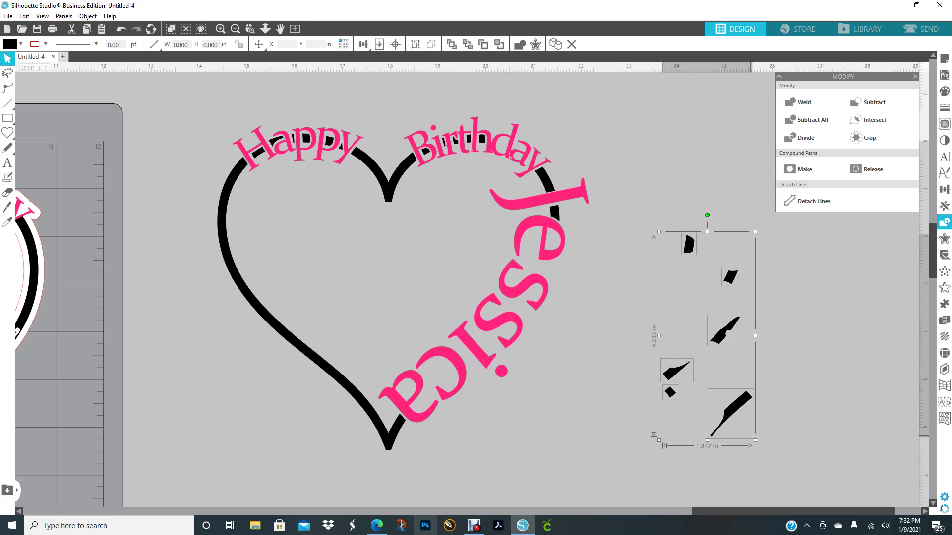
{"action": "key", "text": "Delete"}
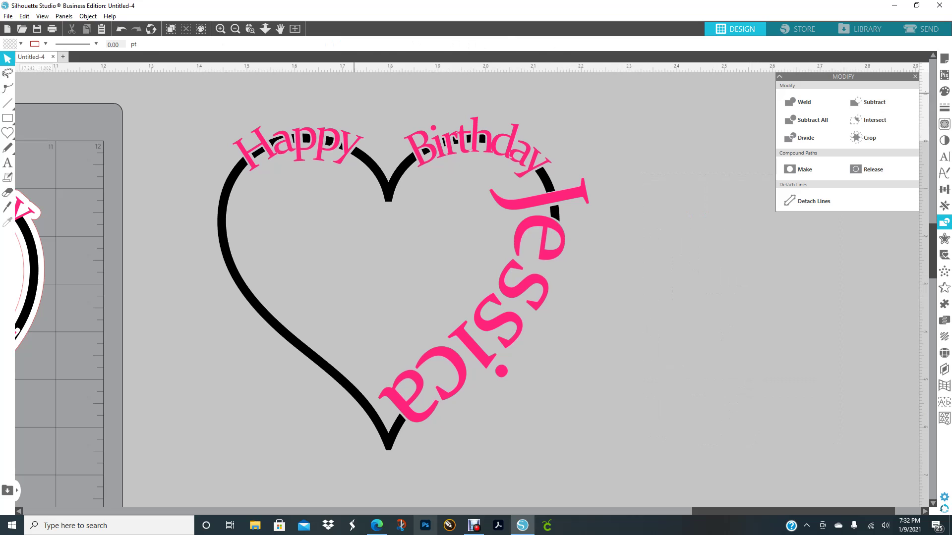
- Group the whole curved-name heart design and move it slightly up and to the left
{"action": "left_click_drag", "start_coordinate": [176, 122], "coordinate": [659, 453]}
{"action": "left_click", "coordinate": [415, 45]}
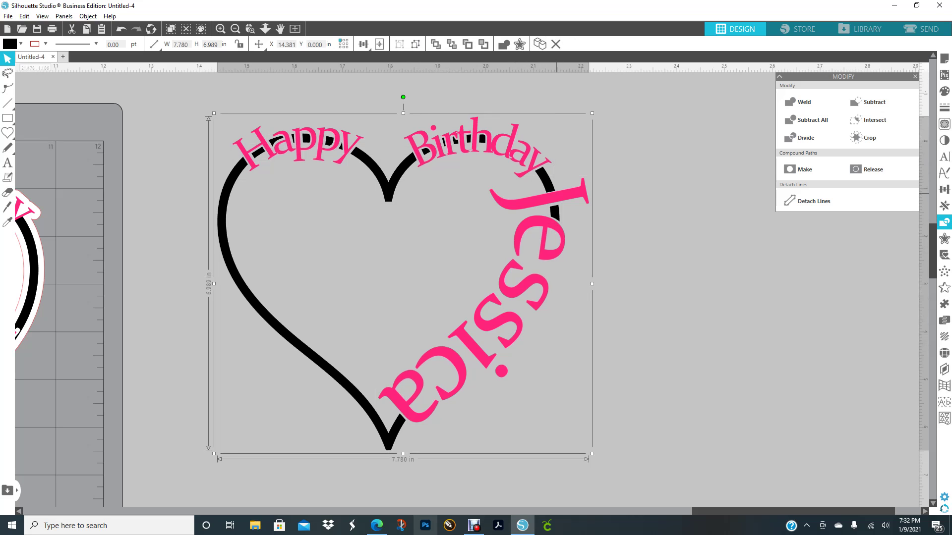
{"action": "mouse_move", "coordinate": [536, 160]}
{"action": "left_mouse_down"}
{"action": "mouse_move", "coordinate": [621, 170]}
{"action": "mouse_move", "coordinate": [534, 154]}
{"action": "left_mouse_up"}
{"action": "left_click_drag", "start_coordinate": [537, 294], "coordinate": [500, 292]}
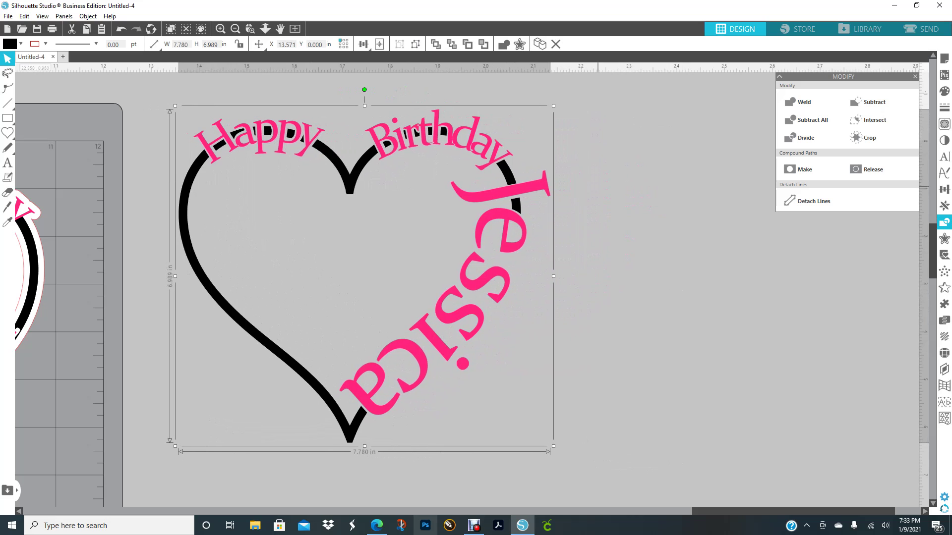
- Reposition both birthday hearts so the curved-name heart stands clear beside the white-backed one
{"action": "mouse_move", "coordinate": [516, 240]}
{"action": "left_mouse_down"}
{"action": "mouse_move", "coordinate": [569, 229]}
{"action": "mouse_move", "coordinate": [527, 234]}
{"action": "mouse_move", "coordinate": [571, 201]}
{"action": "mouse_move", "coordinate": [639, 253]}
{"action": "left_mouse_up"}
{"action": "left_click_drag", "start_coordinate": [36, 303], "coordinate": [153, 273]}
{"action": "left_click", "coordinate": [165, 278]}
{"action": "left_click", "coordinate": [451, 409]}
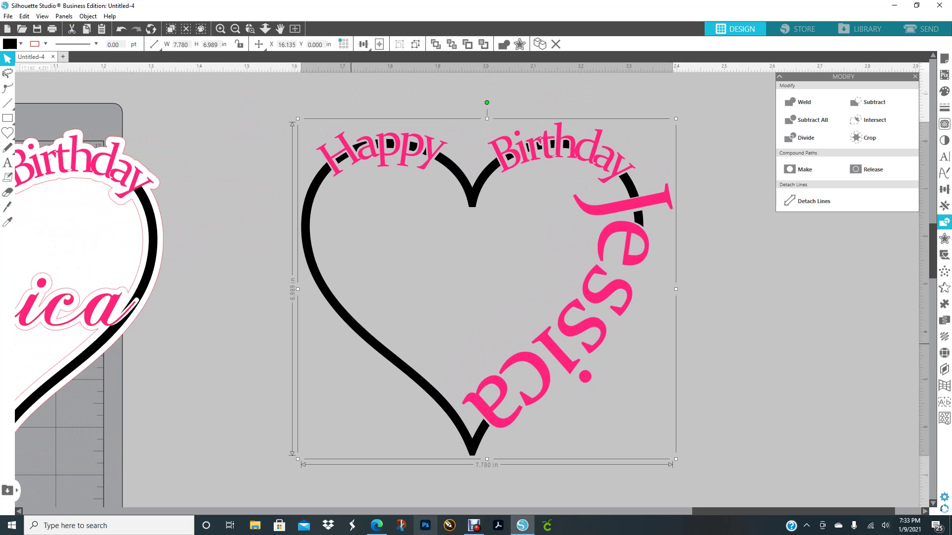
{"action": "left_click_drag", "start_coordinate": [506, 393], "coordinate": [478, 375]}
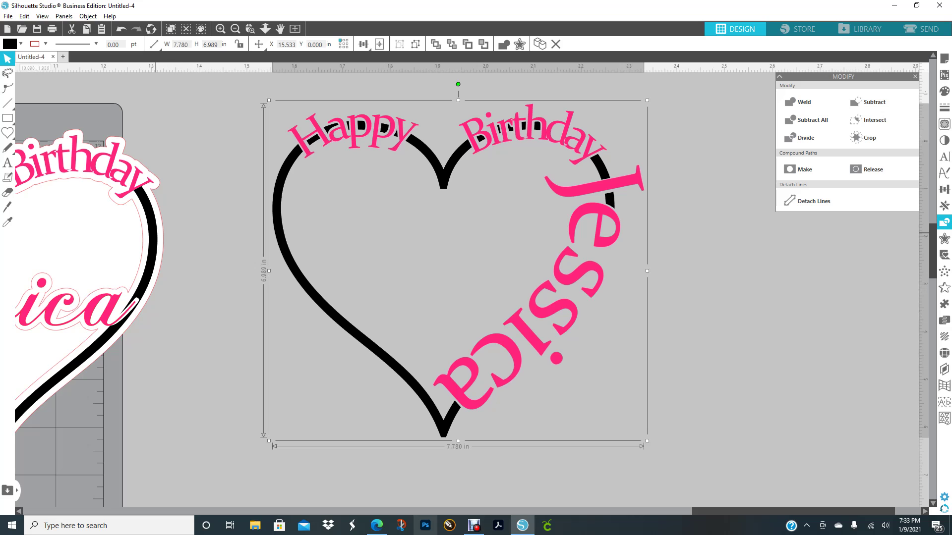
{"action": "left_click_drag", "start_coordinate": [156, 233], "coordinate": [81, 234]}
{"action": "left_click", "coordinate": [157, 214]}
{"action": "left_click_drag", "start_coordinate": [552, 153], "coordinate": [512, 204]}
{"action": "left_click_drag", "start_coordinate": [565, 242], "coordinate": [563, 229]}
{"action": "left_click", "coordinate": [592, 224]}
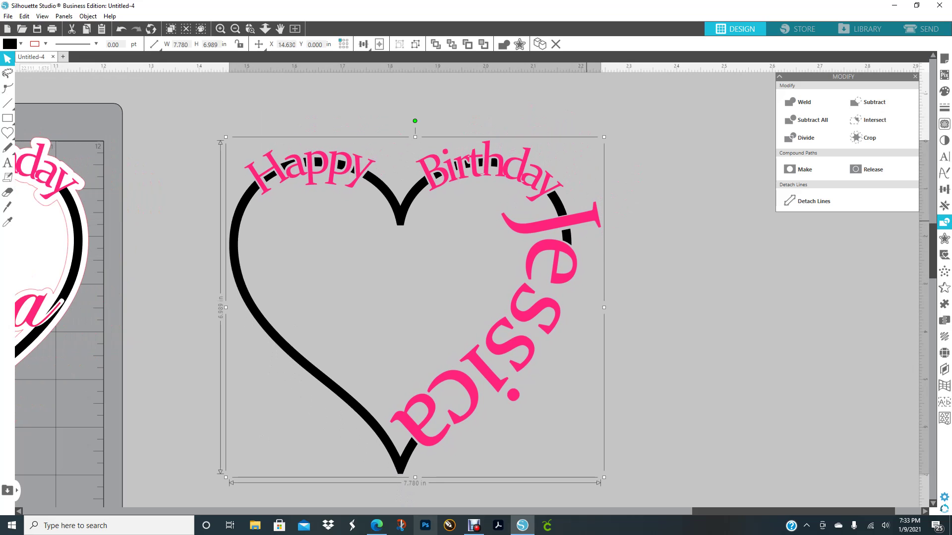
- Ungroup the curved-name heart and nudge only the pink curved name slightly left and down
{"action": "left_click", "coordinate": [415, 44]}
{"action": "left_click", "coordinate": [589, 233]}
{"action": "left_click", "coordinate": [581, 220]}
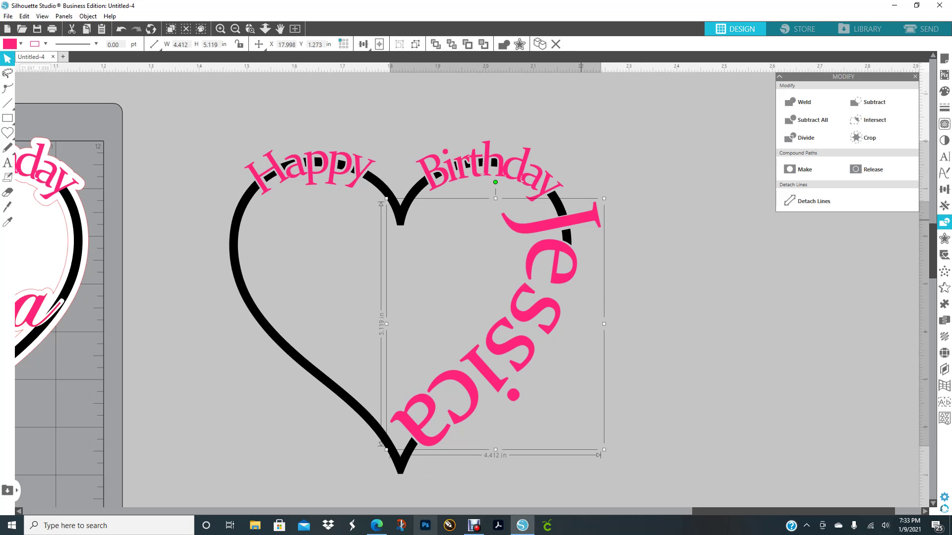
{"action": "key", "text": "Left"}
{"action": "key", "text": "Down"}
{"action": "key", "text": "Down"}
{"action": "key", "text": "Down"}
{"action": "key", "text": "Down"}
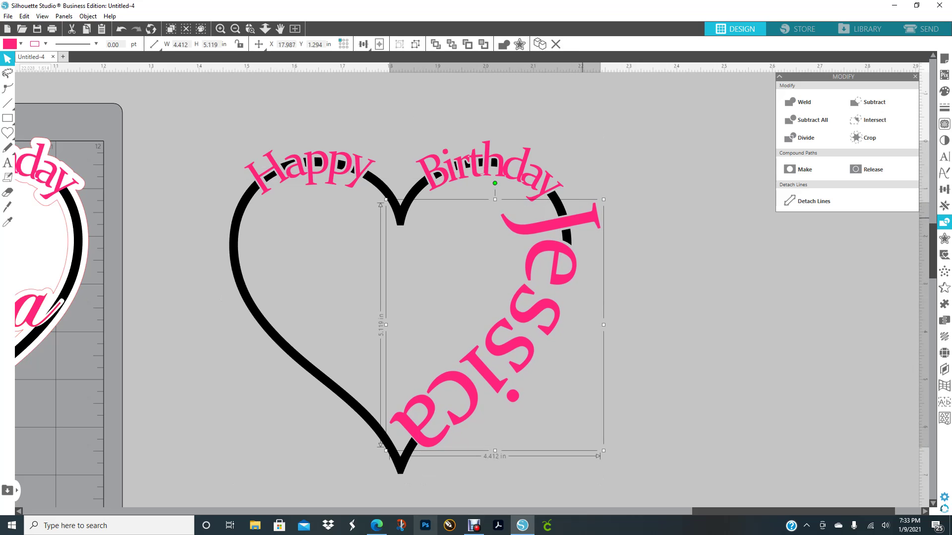
{"action": "key", "text": "Up"}
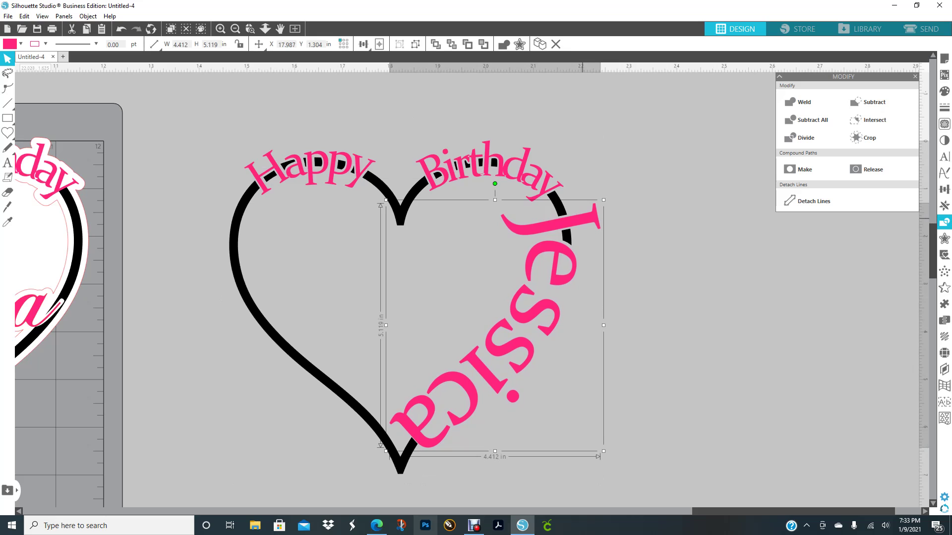
{"action": "left_click", "coordinate": [486, 407]}
{"action": "left_click_drag", "start_coordinate": [475, 404], "coordinate": [474, 404]}
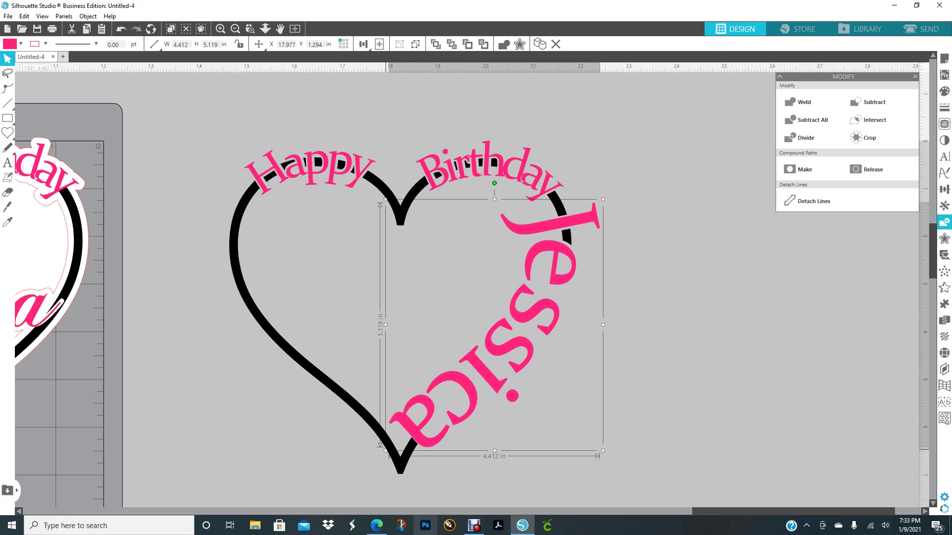
- Enlarge the pink curved name slightly from its lower left corner to about 4.441 by 5.153 in
{"action": "left_click_drag", "start_coordinate": [385, 450], "coordinate": [384, 452]}
{"action": "left_click", "coordinate": [688, 384]}
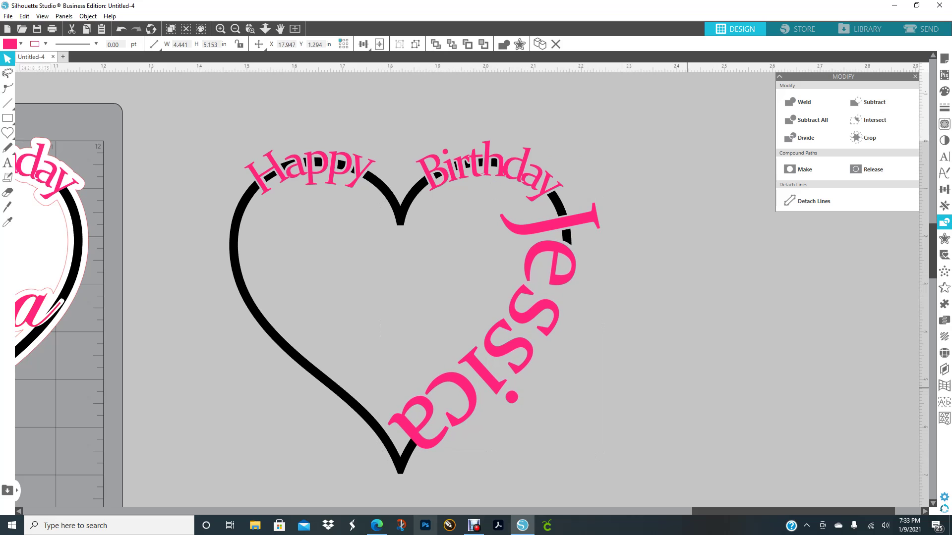
{"action": "left_click_drag", "start_coordinate": [252, 159], "coordinate": [588, 227]}
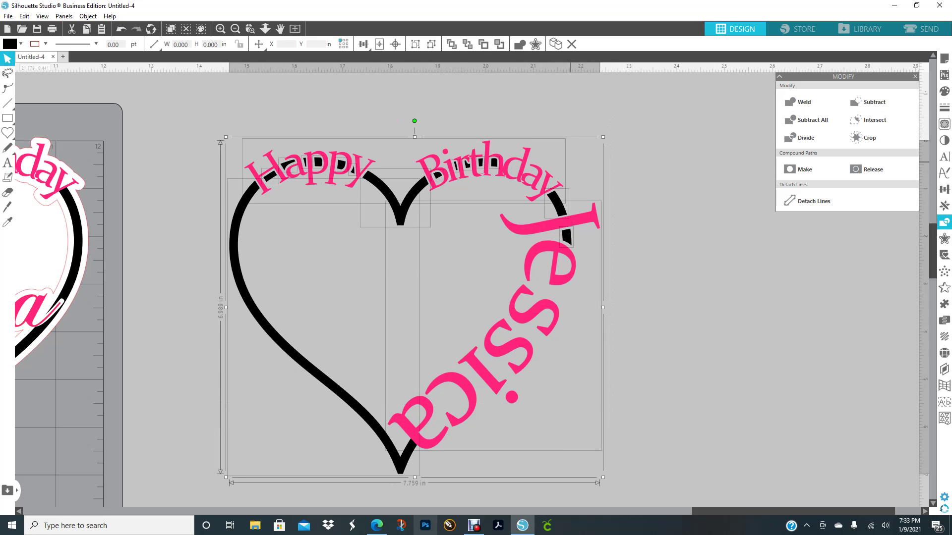
{"action": "left_click", "coordinate": [694, 223]}
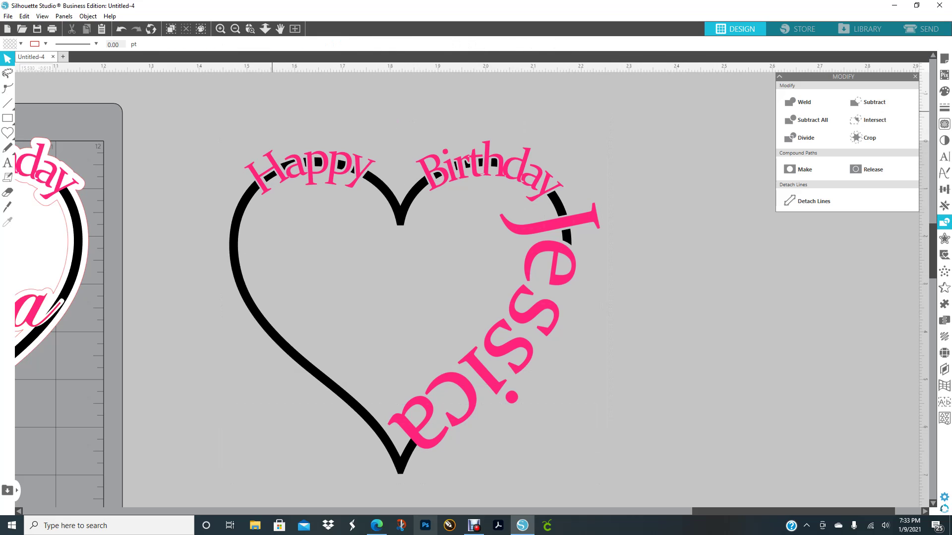
{"action": "left_click_drag", "start_coordinate": [293, 132], "coordinate": [626, 356]}
{"action": "left_click", "coordinate": [772, 347]}
- Adjust the small black fragment between the H and a of "Happy" with a slight rotation and downward nudge
{"action": "left_click", "coordinate": [285, 166]}
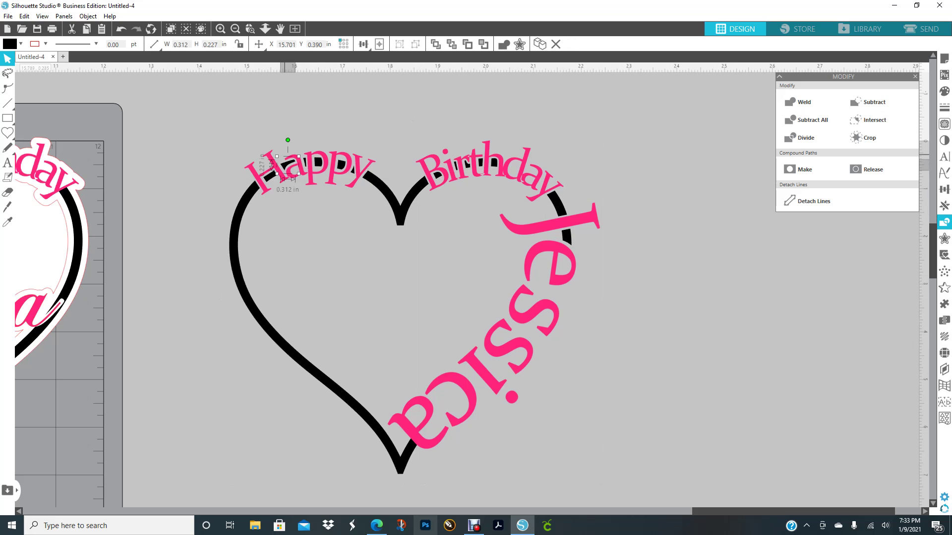
{"action": "left_click_drag", "start_coordinate": [287, 140], "coordinate": [286, 140]}
{"action": "key", "text": "Down"}
{"action": "left_click", "coordinate": [386, 117]}
- Group all parts of the curved-name heart again and move it slightly up and to the right
{"action": "left_click_drag", "start_coordinate": [196, 112], "coordinate": [614, 324]}
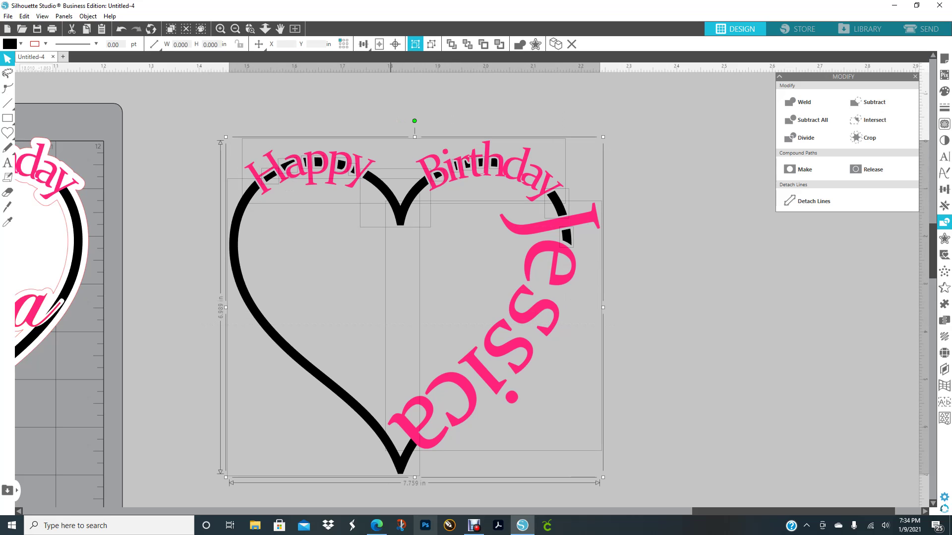
{"action": "left_click", "coordinate": [415, 45]}
{"action": "left_click_drag", "start_coordinate": [555, 229], "coordinate": [596, 196]}
{"action": "left_click", "coordinate": [47, 293]}
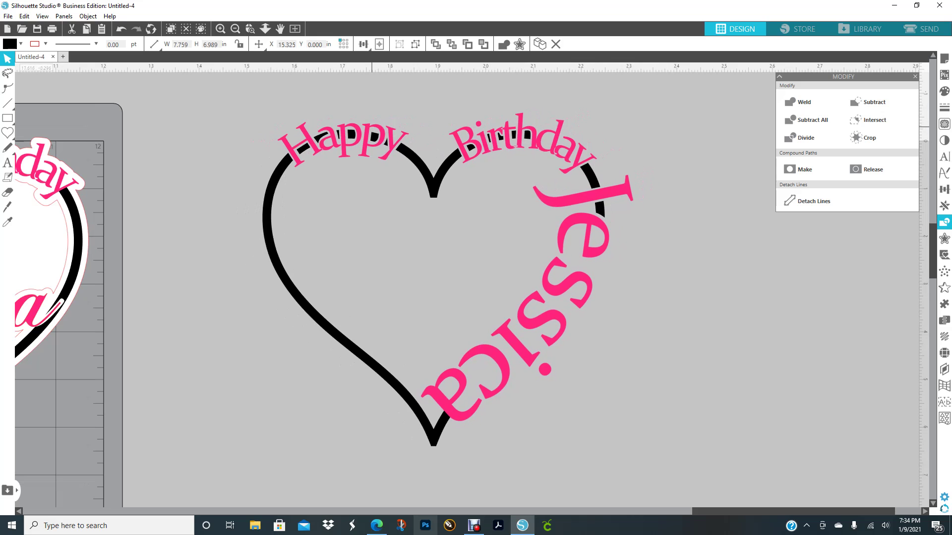
{"action": "left_click", "coordinate": [455, 250]}
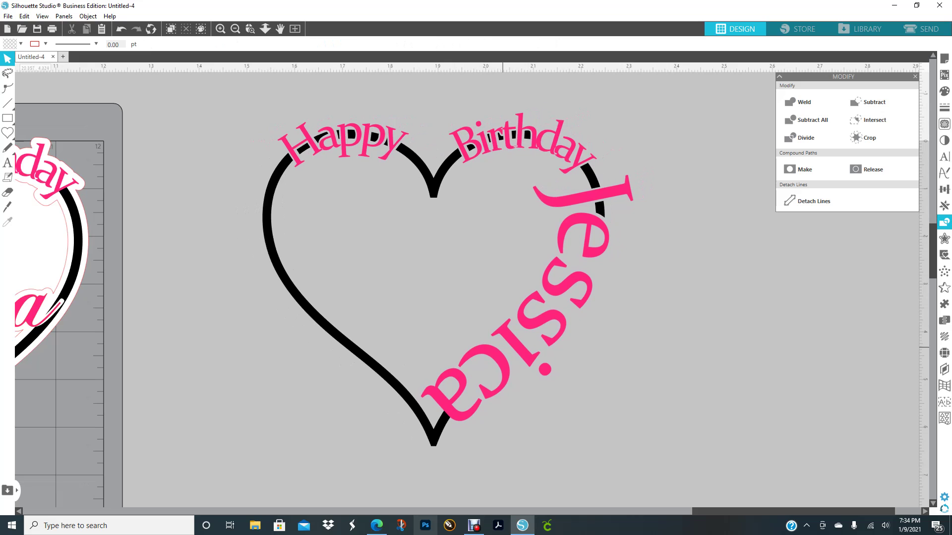
{"action": "mouse_move", "coordinate": [517, 349]}
{"action": "left_mouse_down"}
{"action": "mouse_move", "coordinate": [556, 359]}
{"action": "mouse_move", "coordinate": [623, 405]}
{"action": "mouse_move", "coordinate": [508, 344]}
{"action": "left_mouse_up"}
{"action": "left_click", "coordinate": [461, 351]}
{"action": "left_click", "coordinate": [533, 405]}
{"action": "left_click", "coordinate": [744, 385]}
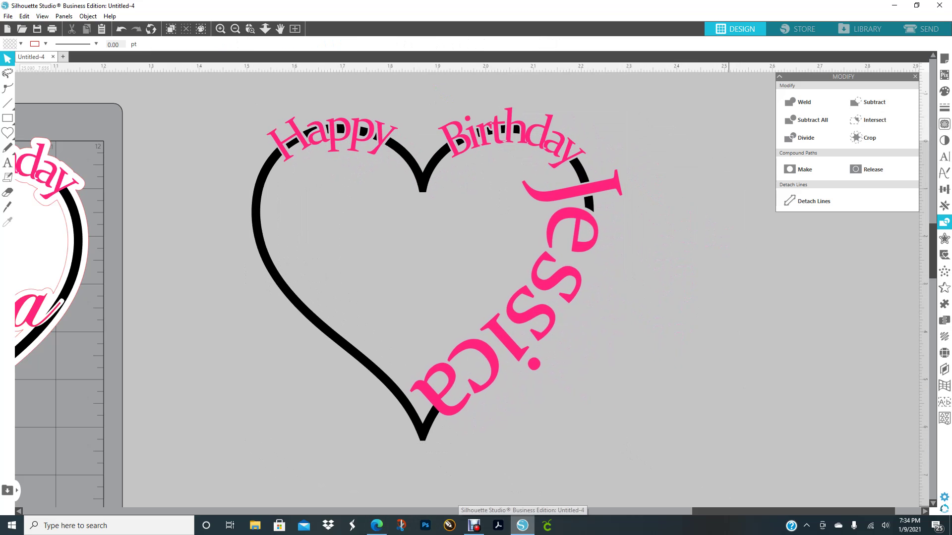
- Move the white-backed heart below the blue text and the curved-name heart left until it overlaps the mat's right edge
{"action": "left_click_drag", "start_coordinate": [728, 511], "coordinate": [476, 512]}
{"action": "scroll", "coordinate": [471, 287], "scroll_direction": "right", "scroll_amount": 3}
{"action": "left_click_drag", "start_coordinate": [347, 342], "coordinate": [441, 472]}
{"action": "left_click", "coordinate": [759, 362]}
{"action": "left_click_drag", "start_coordinate": [757, 363], "coordinate": [487, 353]}
{"action": "left_click", "coordinate": [421, 380]}
{"action": "left_click_drag", "start_coordinate": [421, 380], "coordinate": [235, 373]}
- Scale the curved-name heart down proportionally to about 5.992 by 5.397 in
{"action": "left_click", "coordinate": [498, 267]}
{"action": "left_click", "coordinate": [716, 178]}
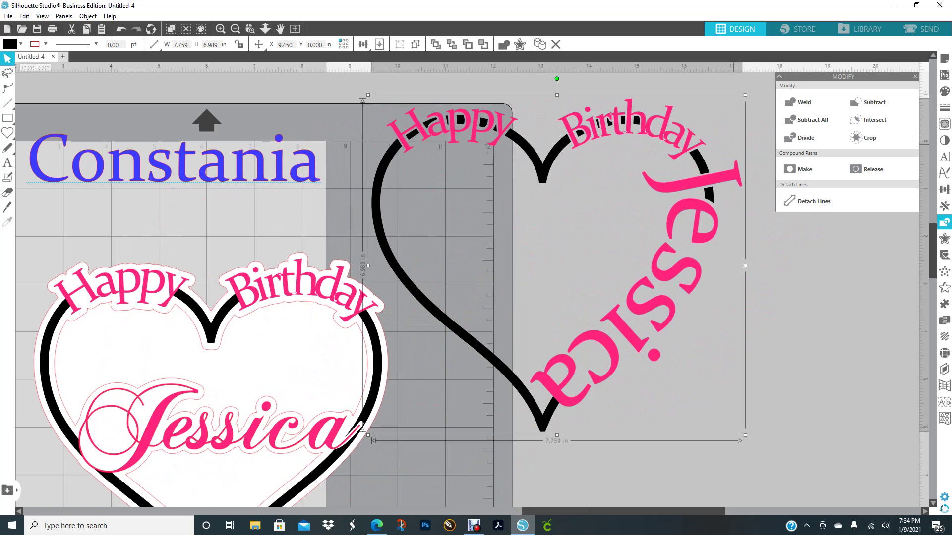
{"action": "left_click_drag", "start_coordinate": [745, 95], "coordinate": [661, 171]}
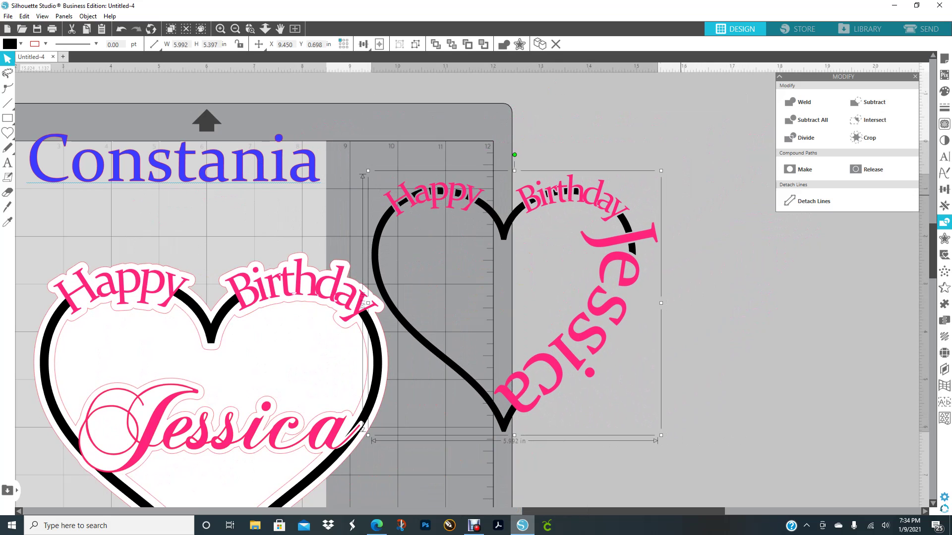
{"action": "mouse_move", "coordinate": [608, 511]}
{"action": "left_mouse_down"}
{"action": "mouse_move", "coordinate": [347, 517]}
{"action": "mouse_move", "coordinate": [595, 511]}
{"action": "left_mouse_up"}
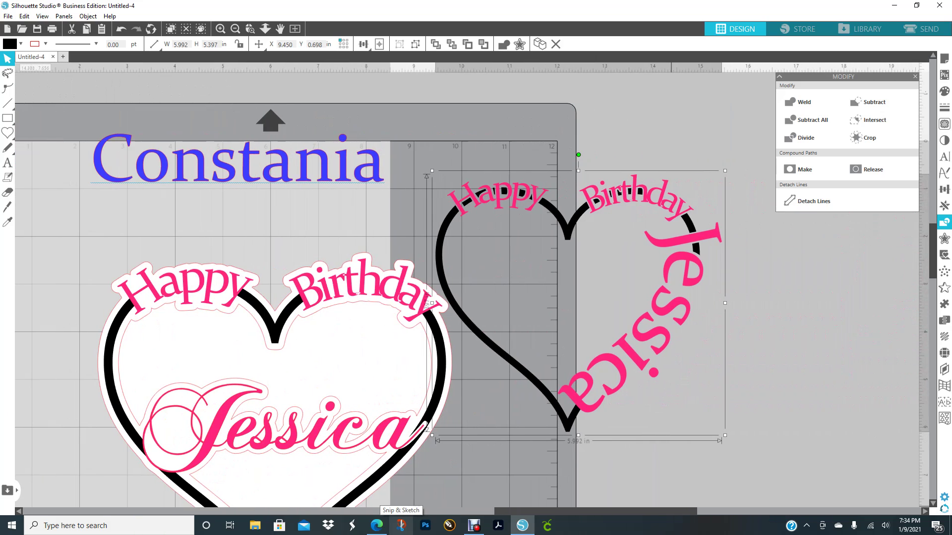